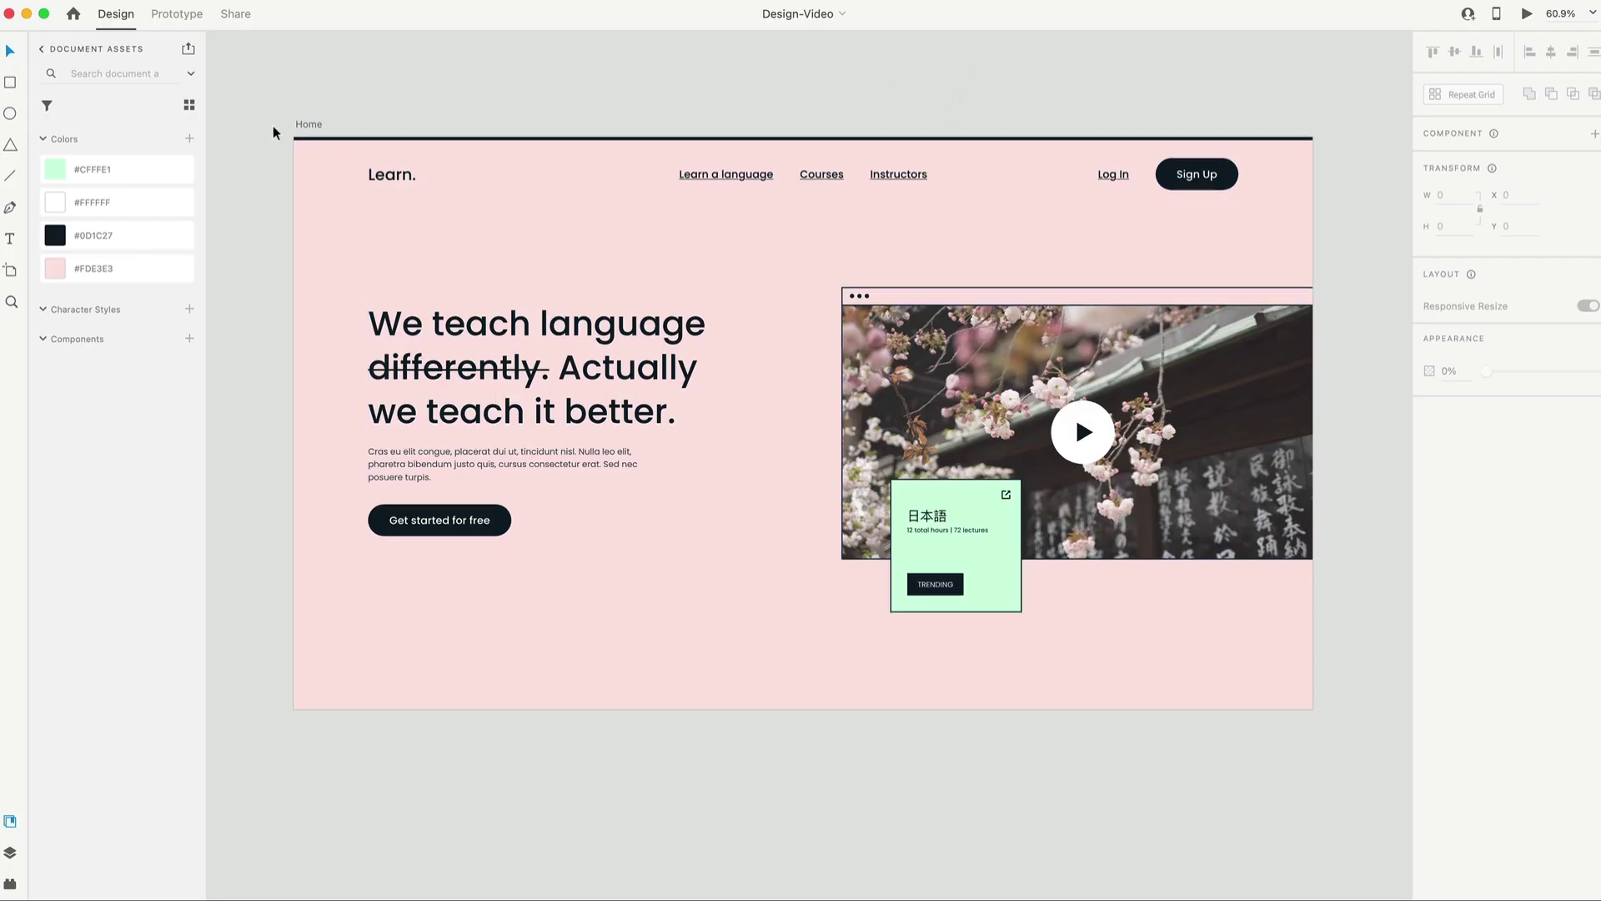
Extend the Home artboard downward to about 2094 px tall, leaving pink space below the hero.
left_click(309, 125)
scroll(814, 507, "down", 5)
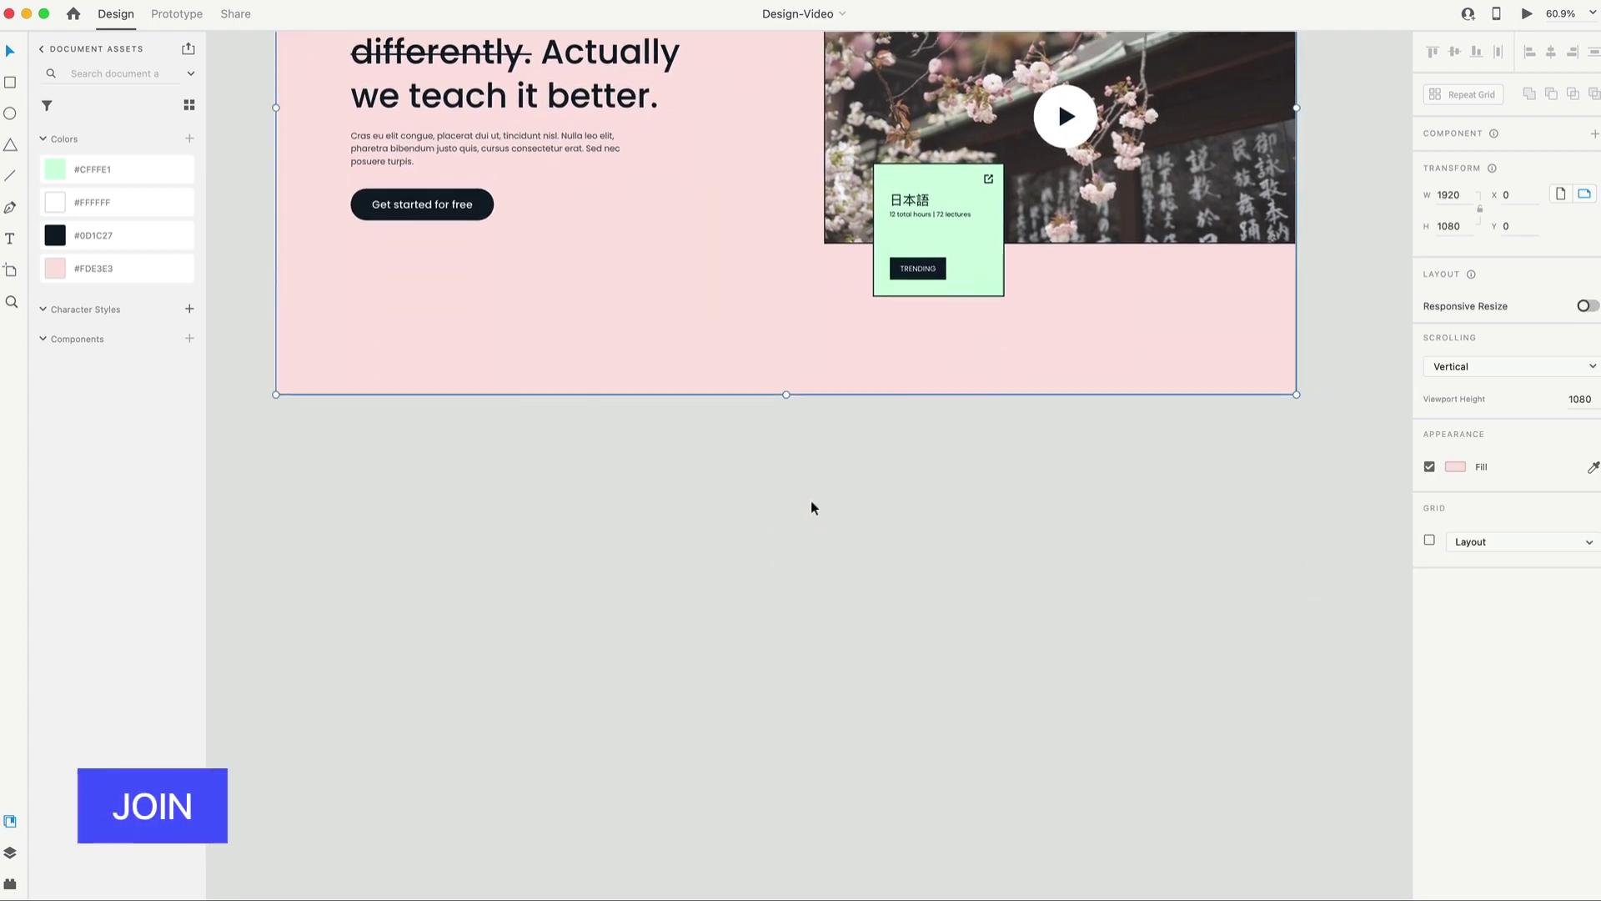
left_click_drag(800, 401, 800, 754)
scroll(796, 681, "down", 3)
scroll(837, 386, "down", 3)
scroll(1259, 334, "up", 3)
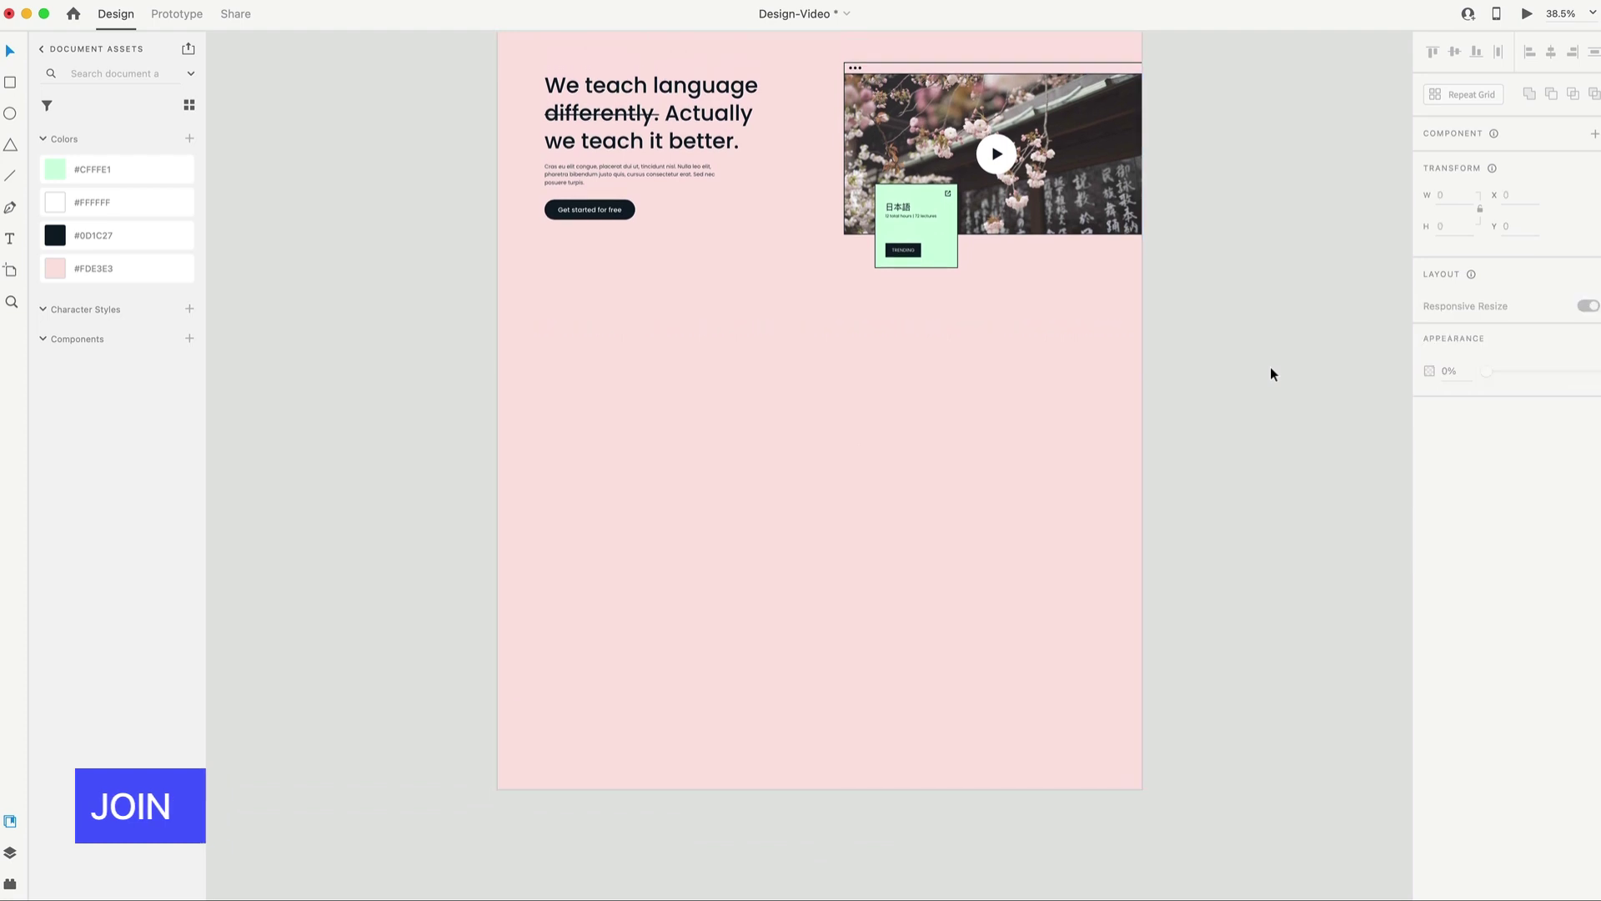
scroll(1101, 333, "up", 3)
scroll(1158, 423, "up", 2)
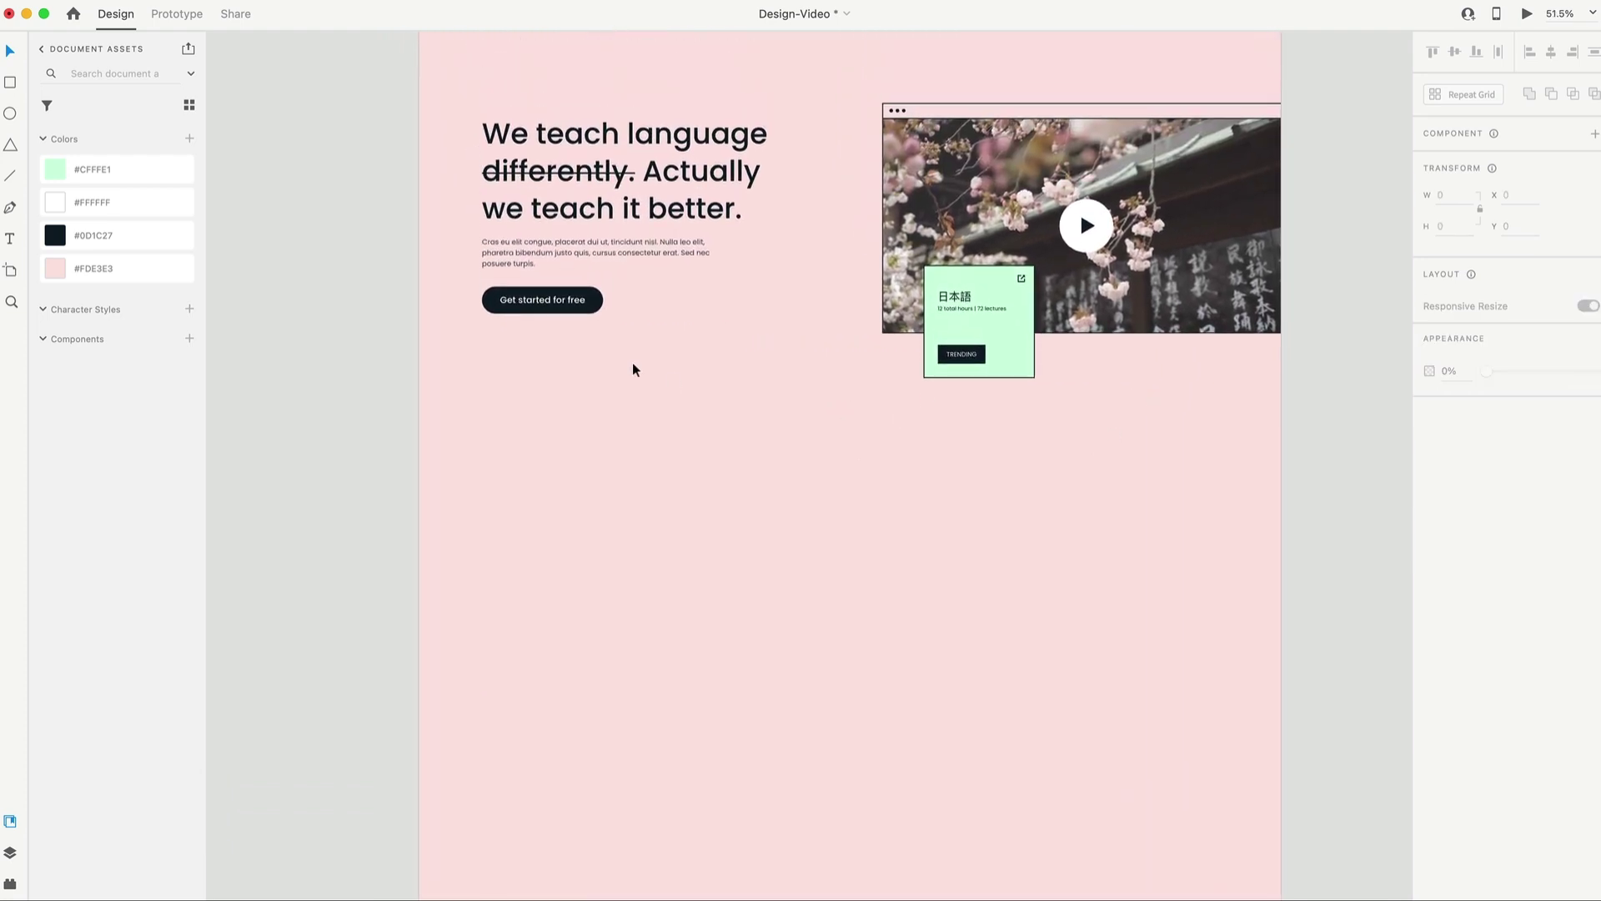
scroll(636, 370, "up", 1)
scroll(636, 370, "right", 1)
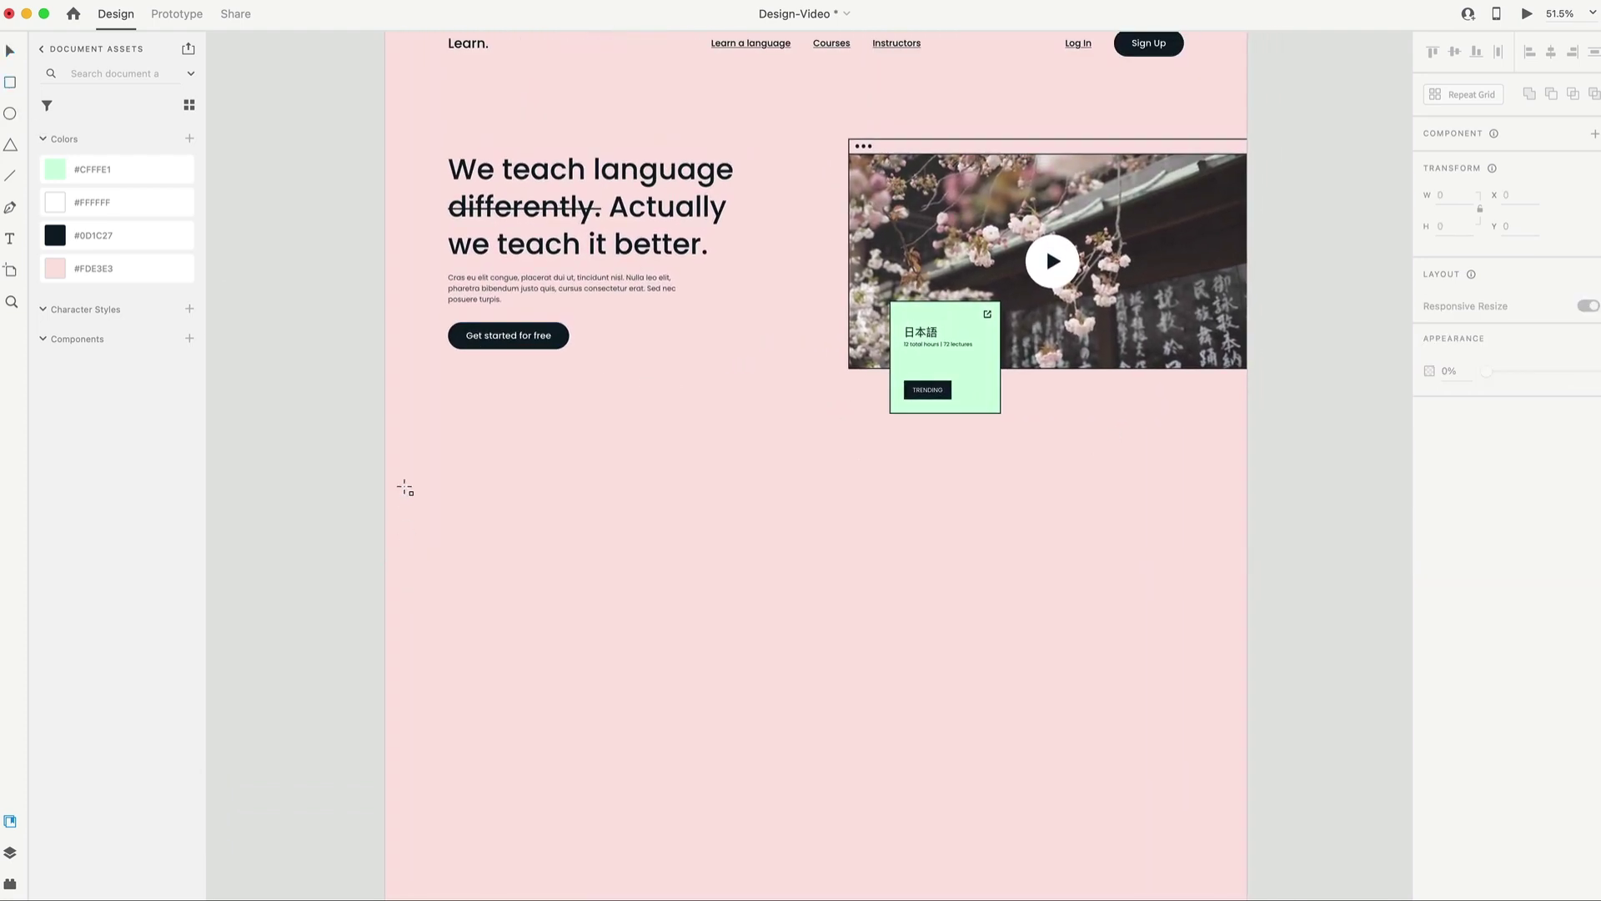
Draw a 1920-wide white rectangle and position it at Y 1080 beneath the hero.
mouse_move(385, 444)
left_mouse_down()
mouse_move(641, 499)
mouse_move(1249, 496)
left_mouse_up()
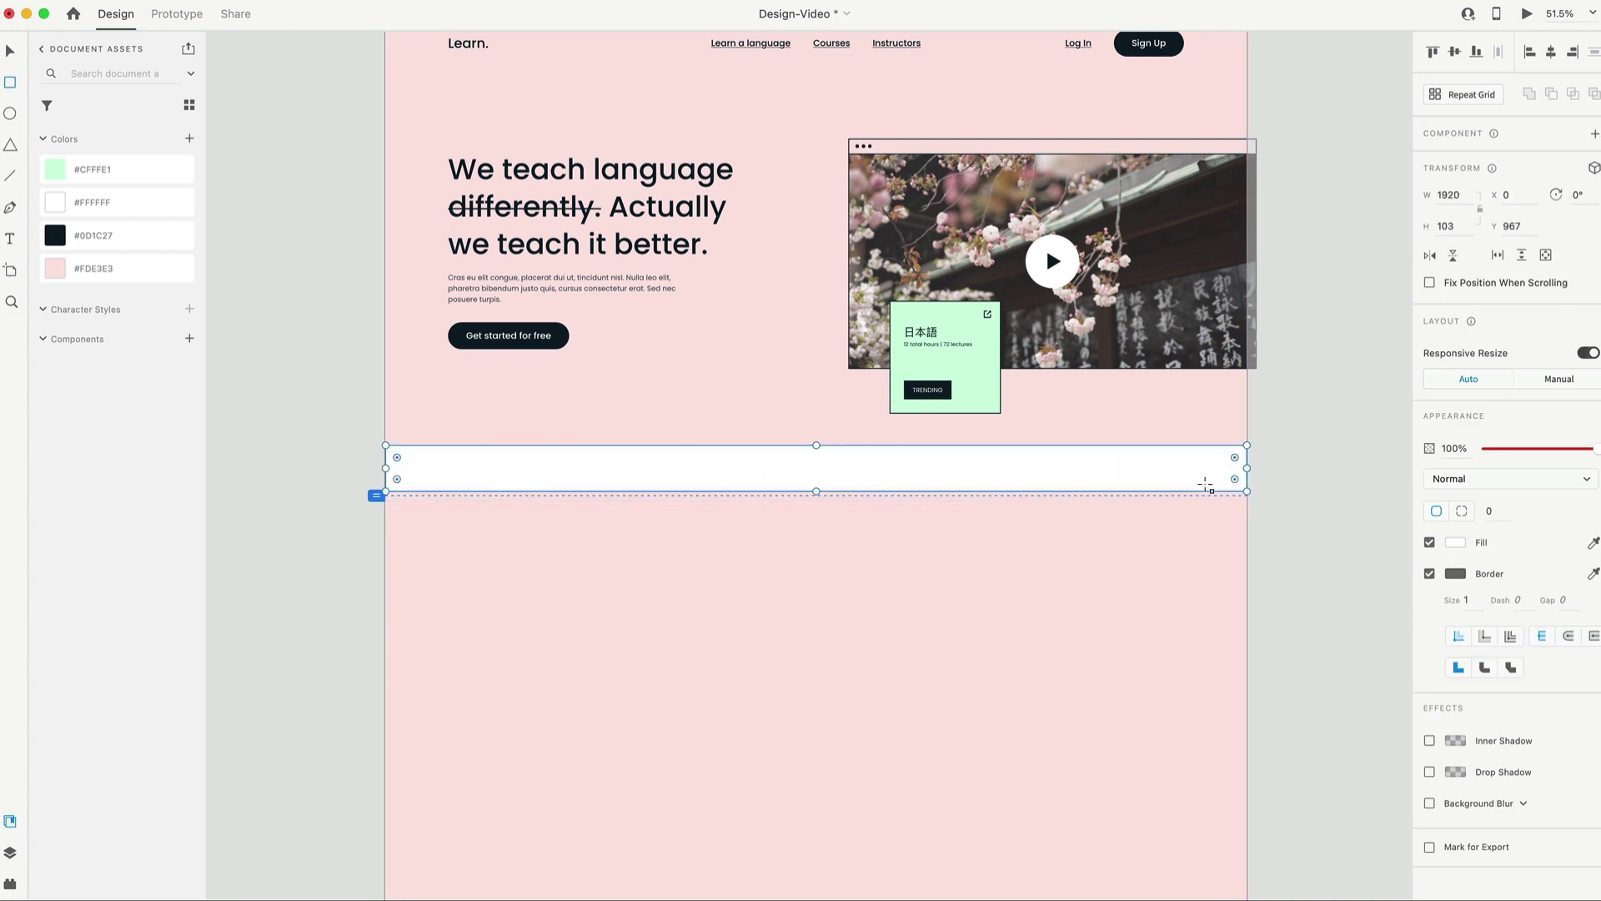
left_click_drag(1024, 470, 1024, 515)
scroll(1024, 516, "up", 2)
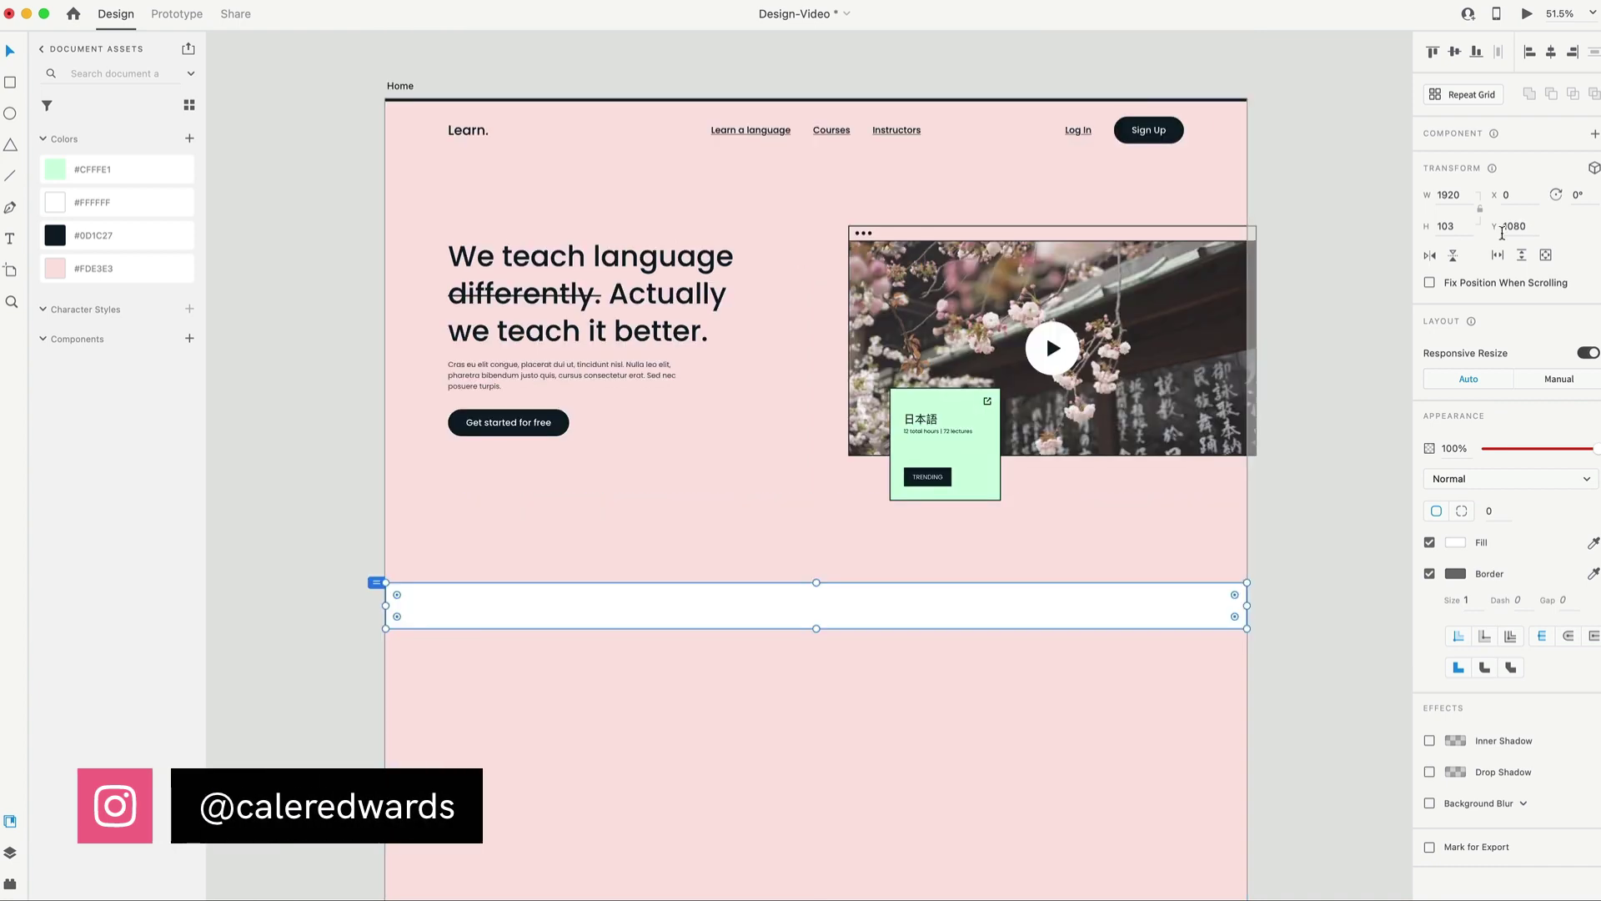
left_click(1532, 224)
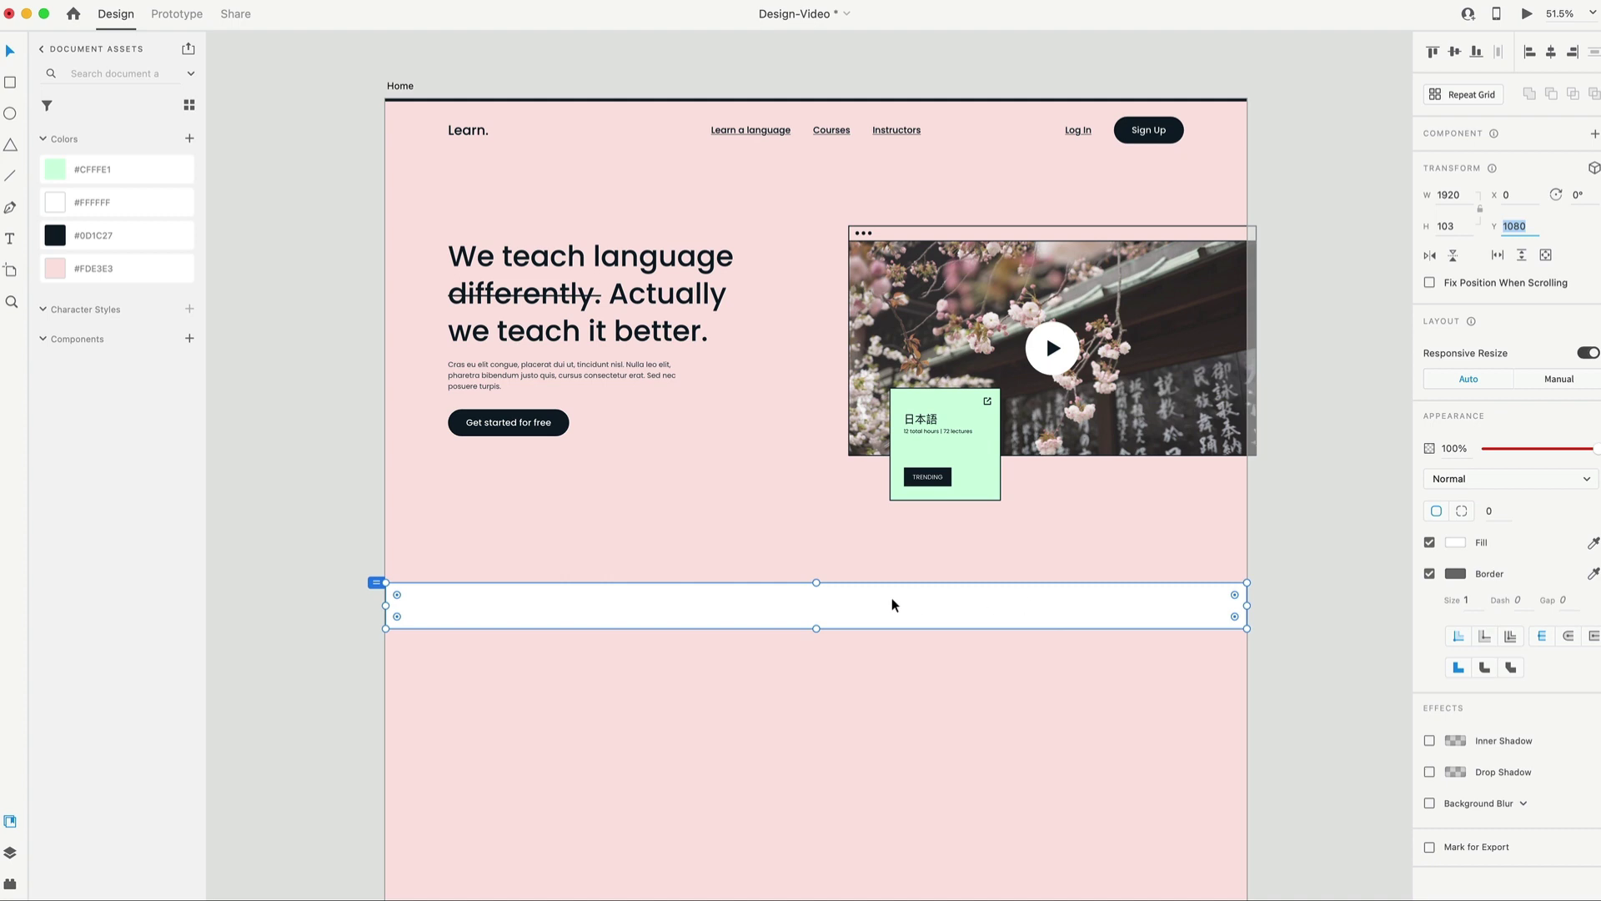
left_click(401, 87)
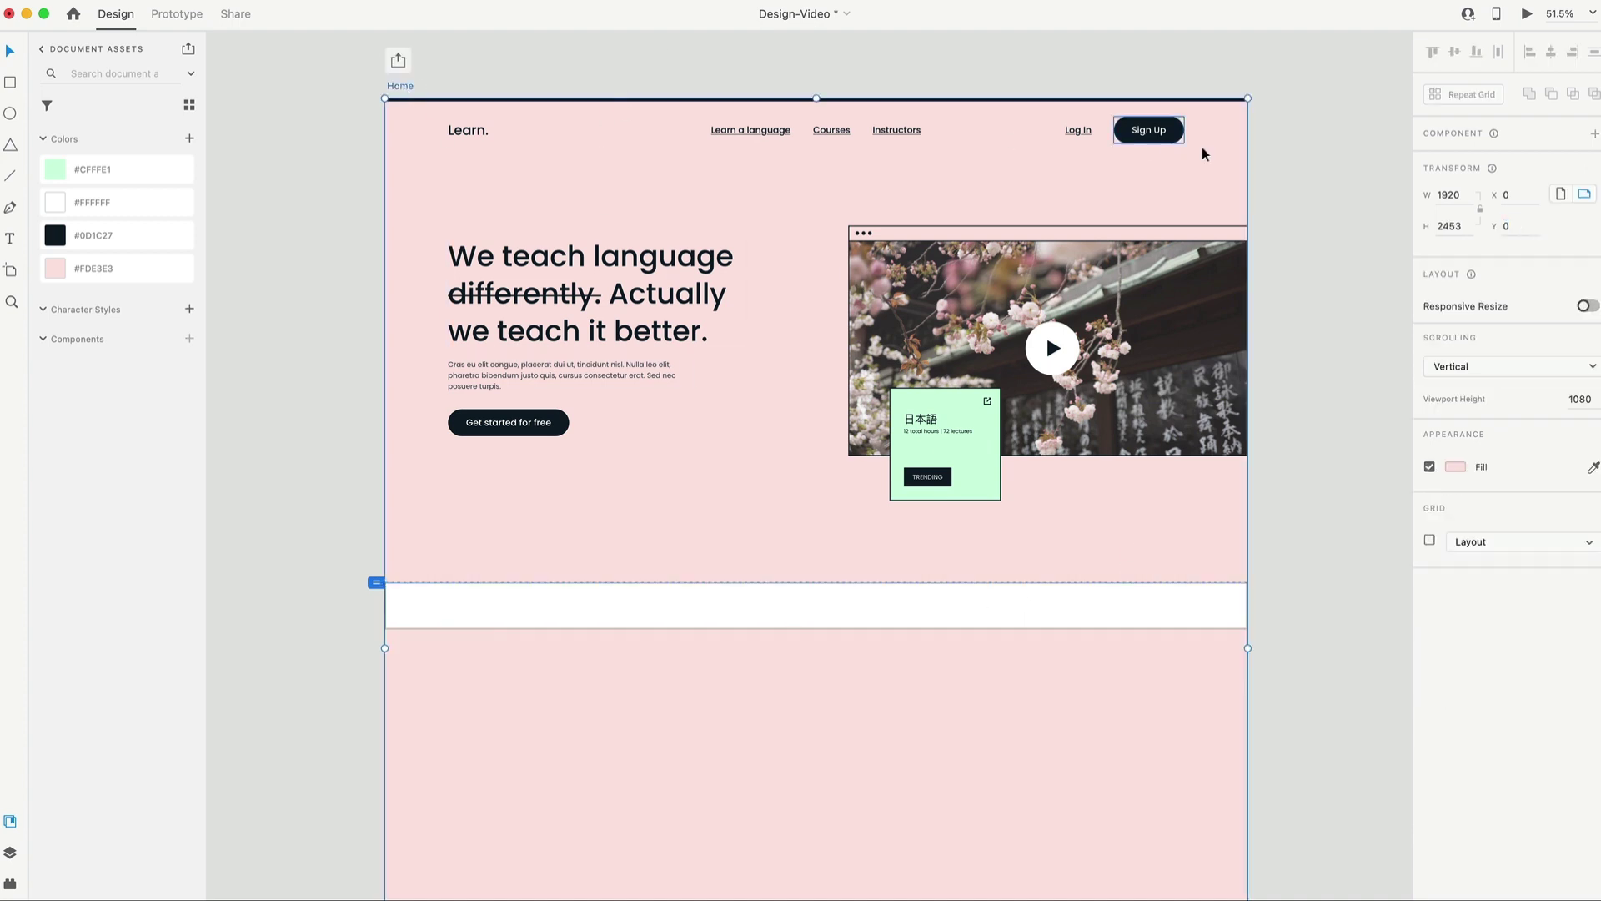
scroll(1112, 675, "down", 5)
scroll(490, 532, "up", 3)
left_click(891, 500)
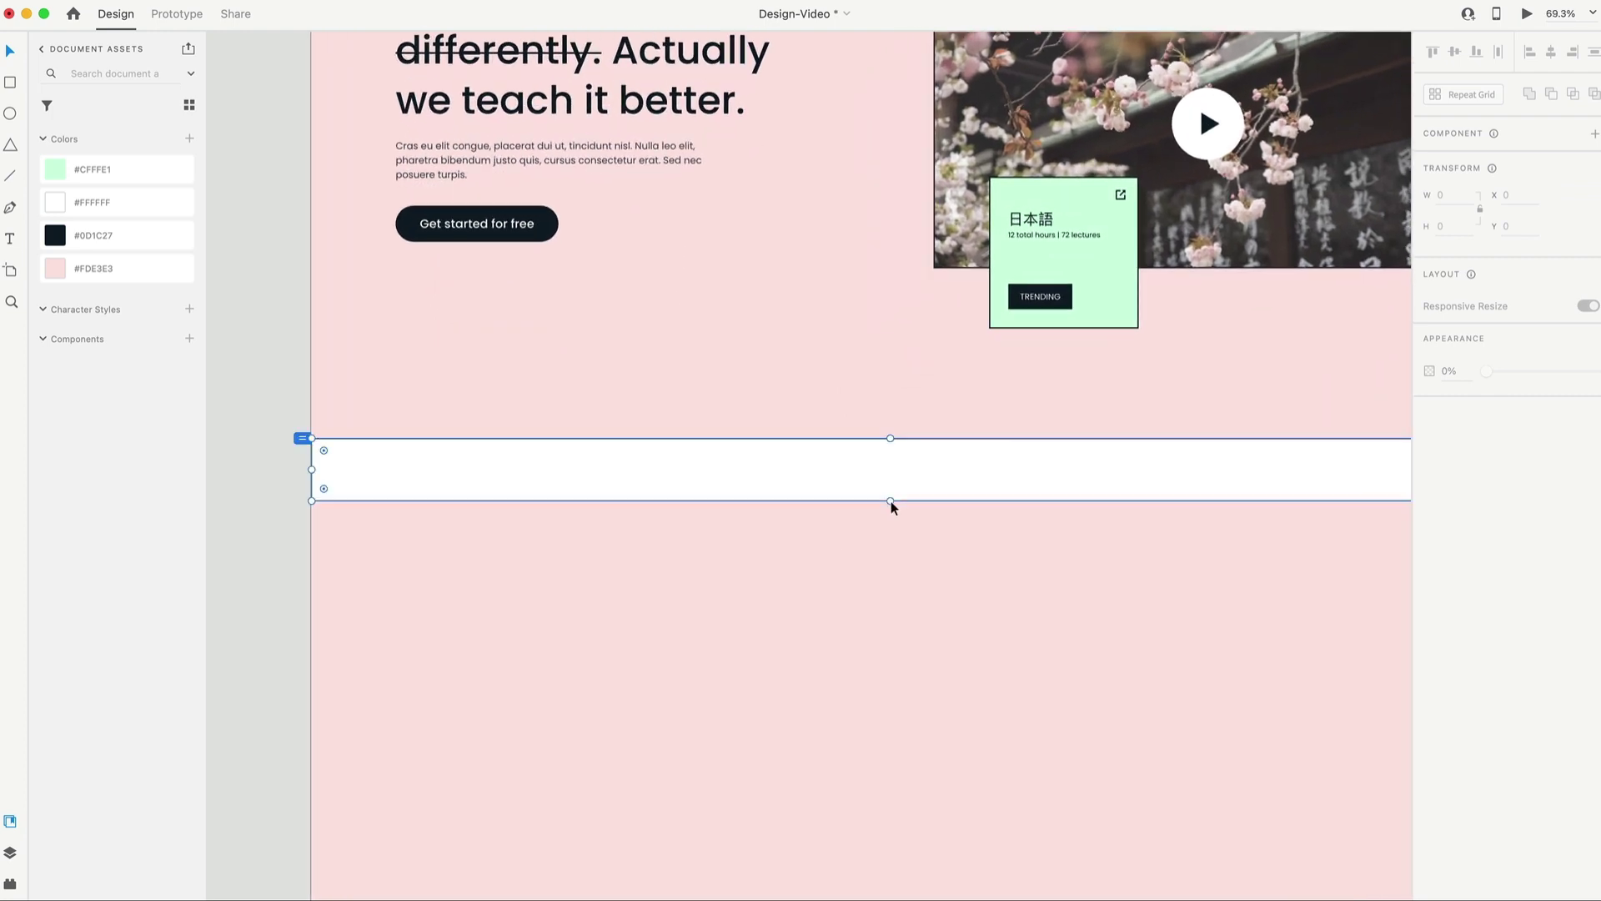
scroll(958, 397, "up", 2)
scroll(957, 397, "right", 1)
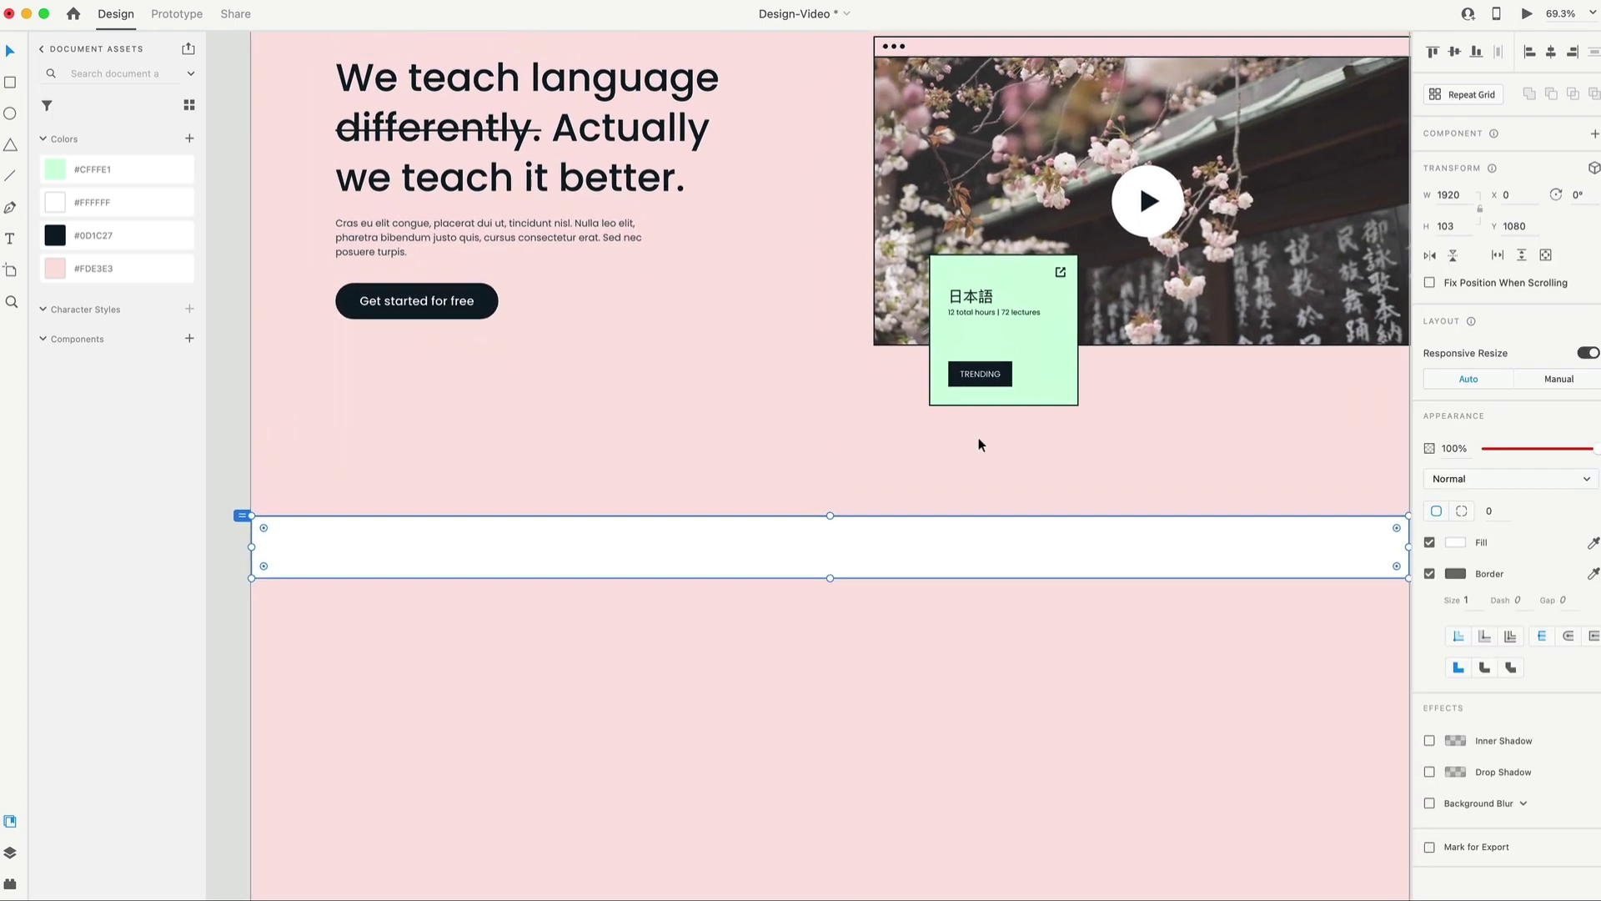
scroll(979, 444, "up", 1)
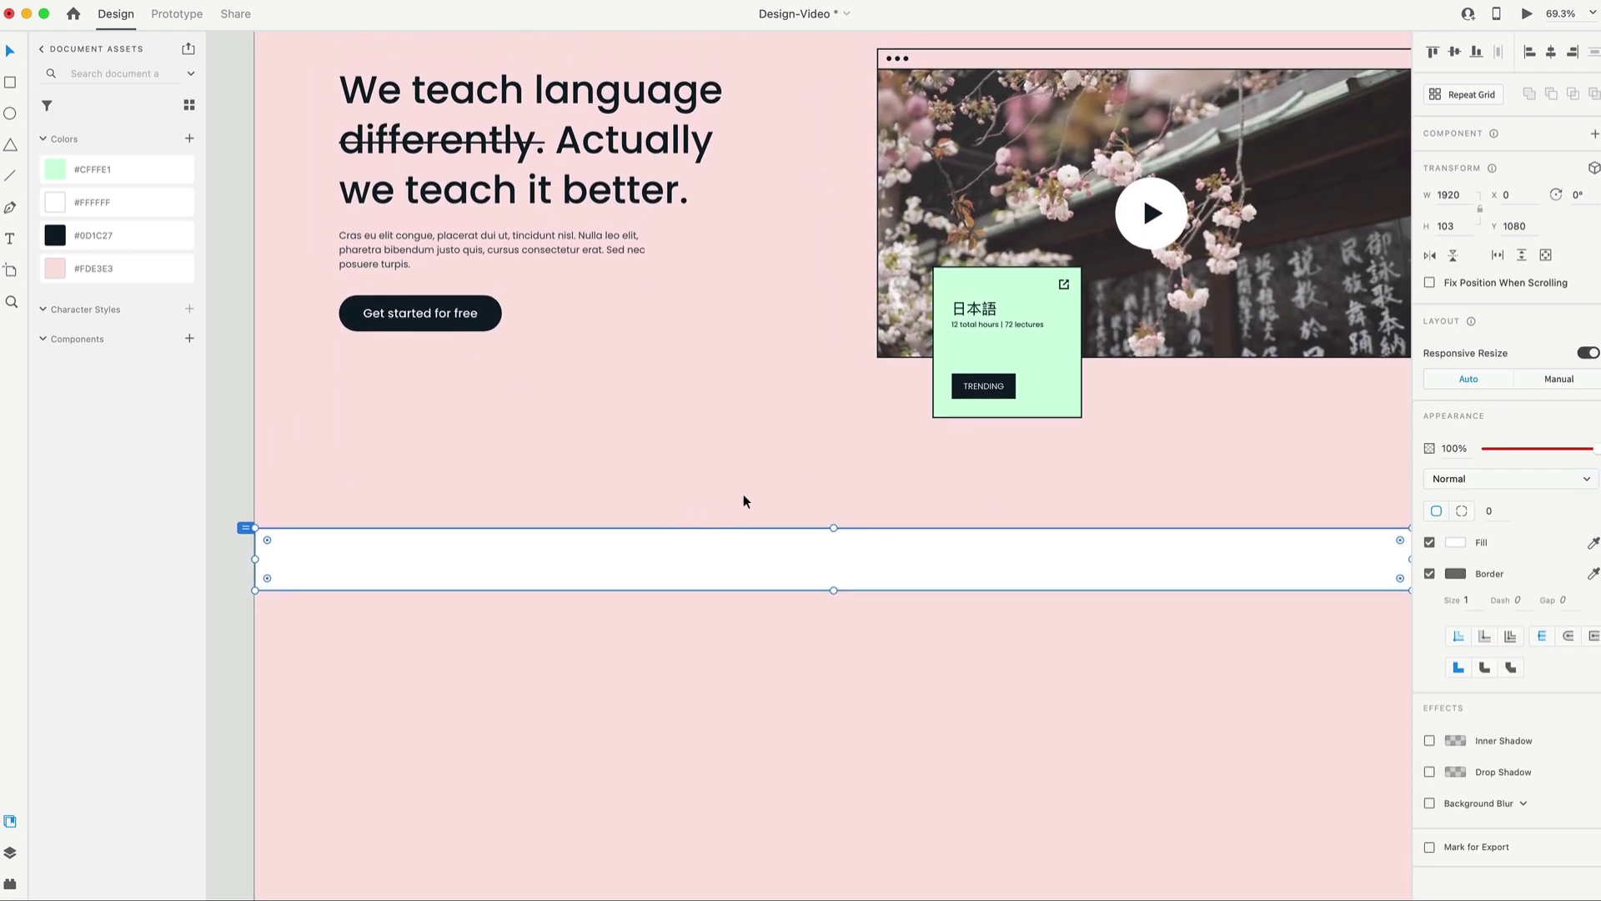
scroll(847, 578, "down", 2)
scroll(846, 577, "right", 1)
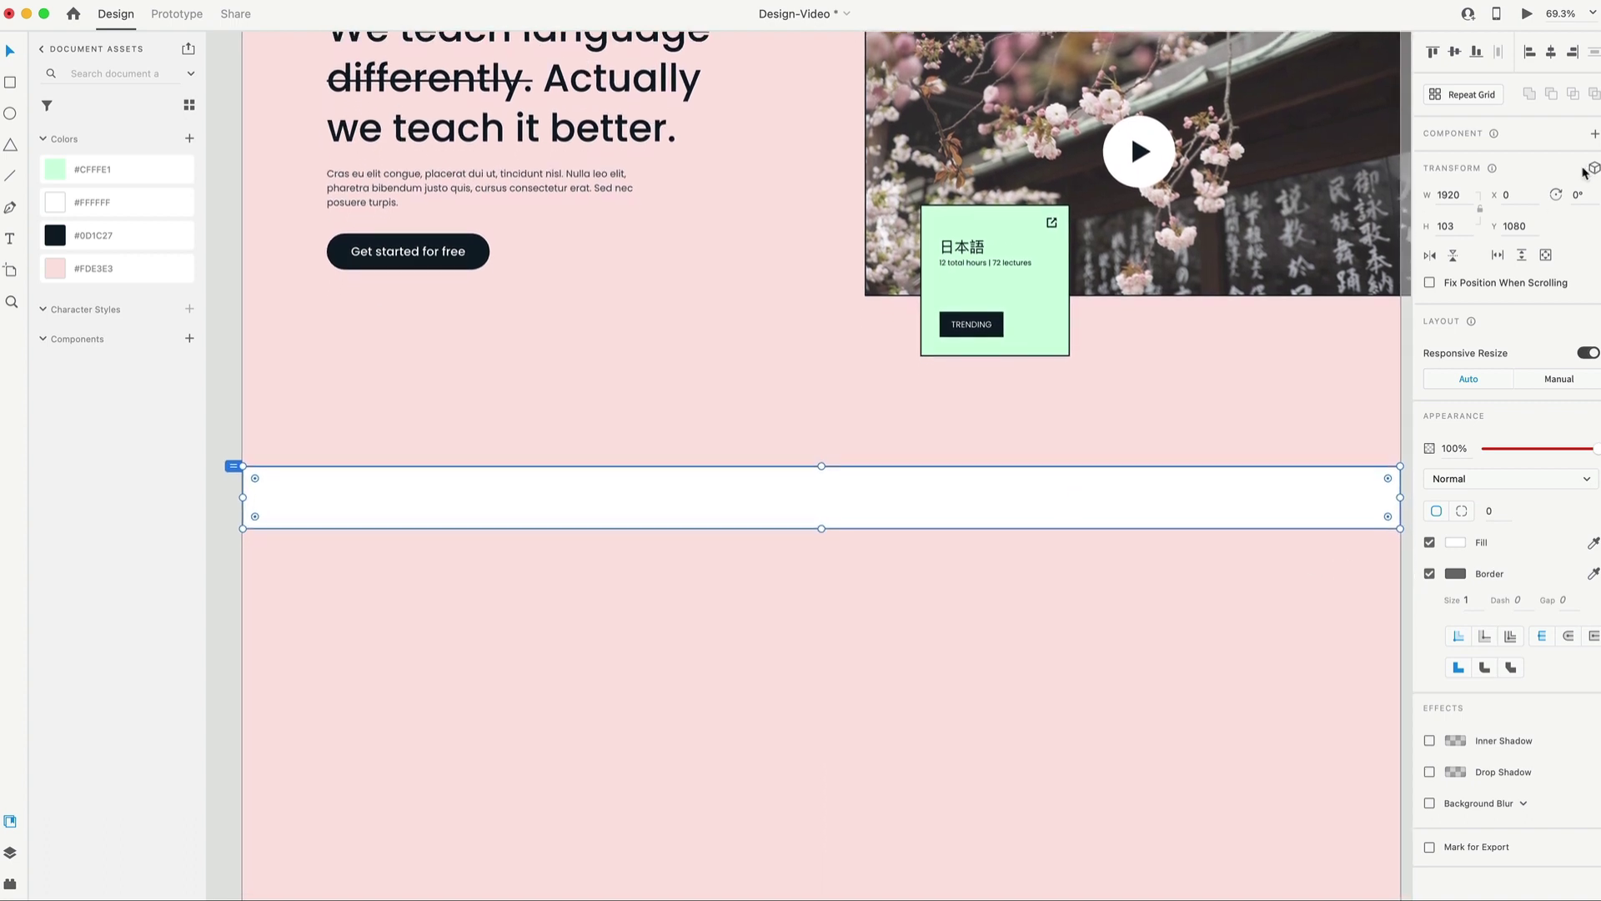
Set the strip height to 120, fill it with #0D1C27, and remove its border.
left_click(1454, 227)
type("120")
key("Return")
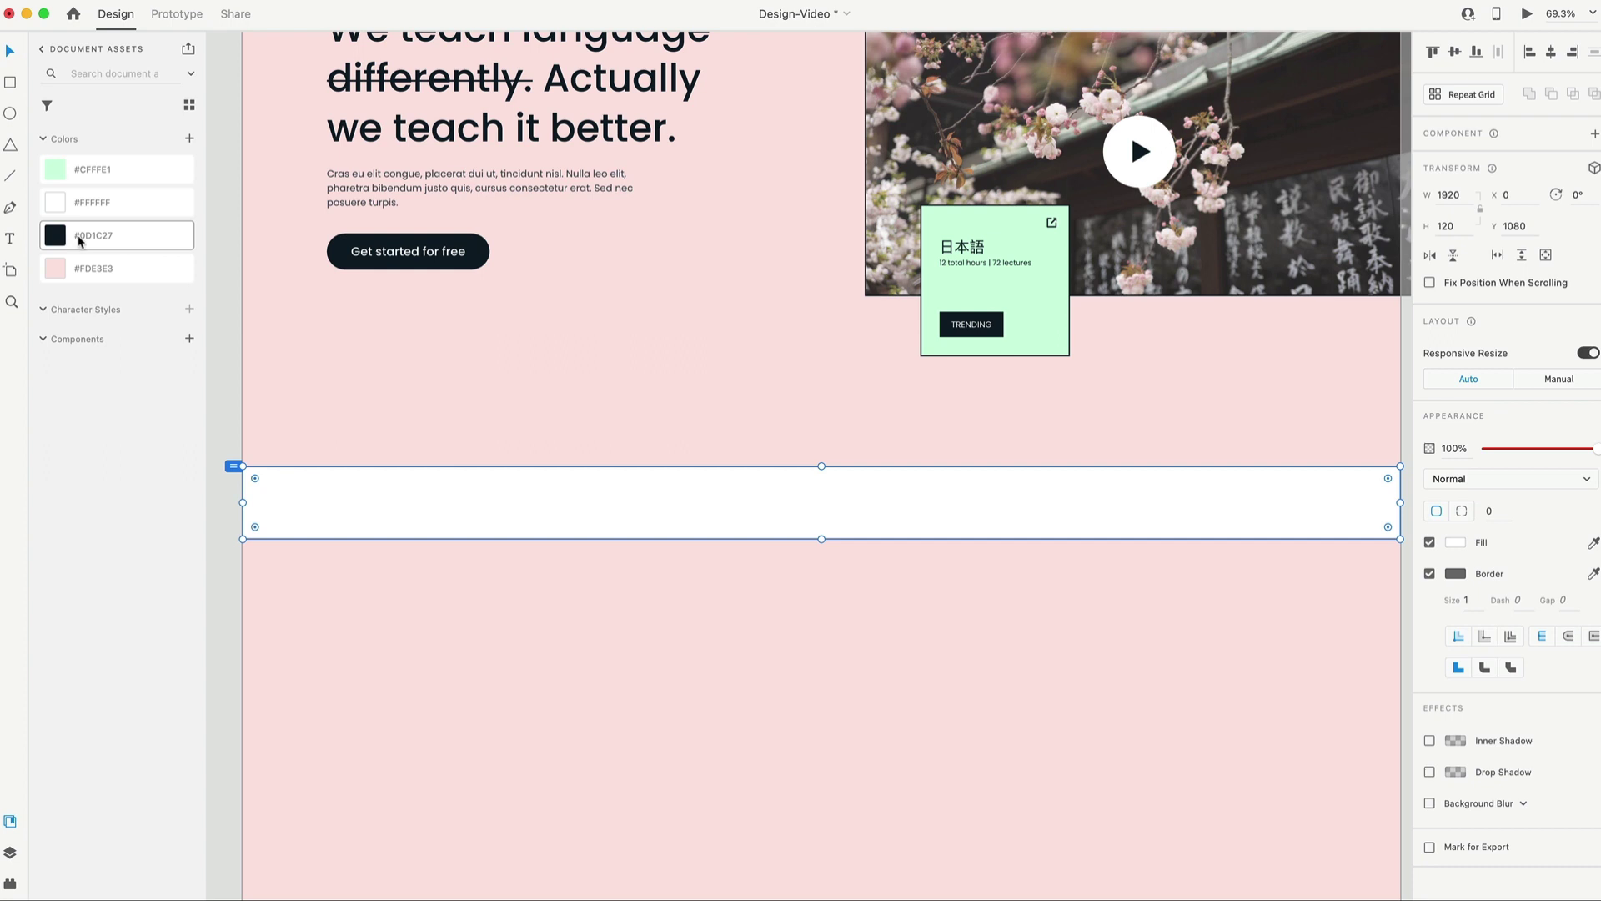
left_click(151, 239)
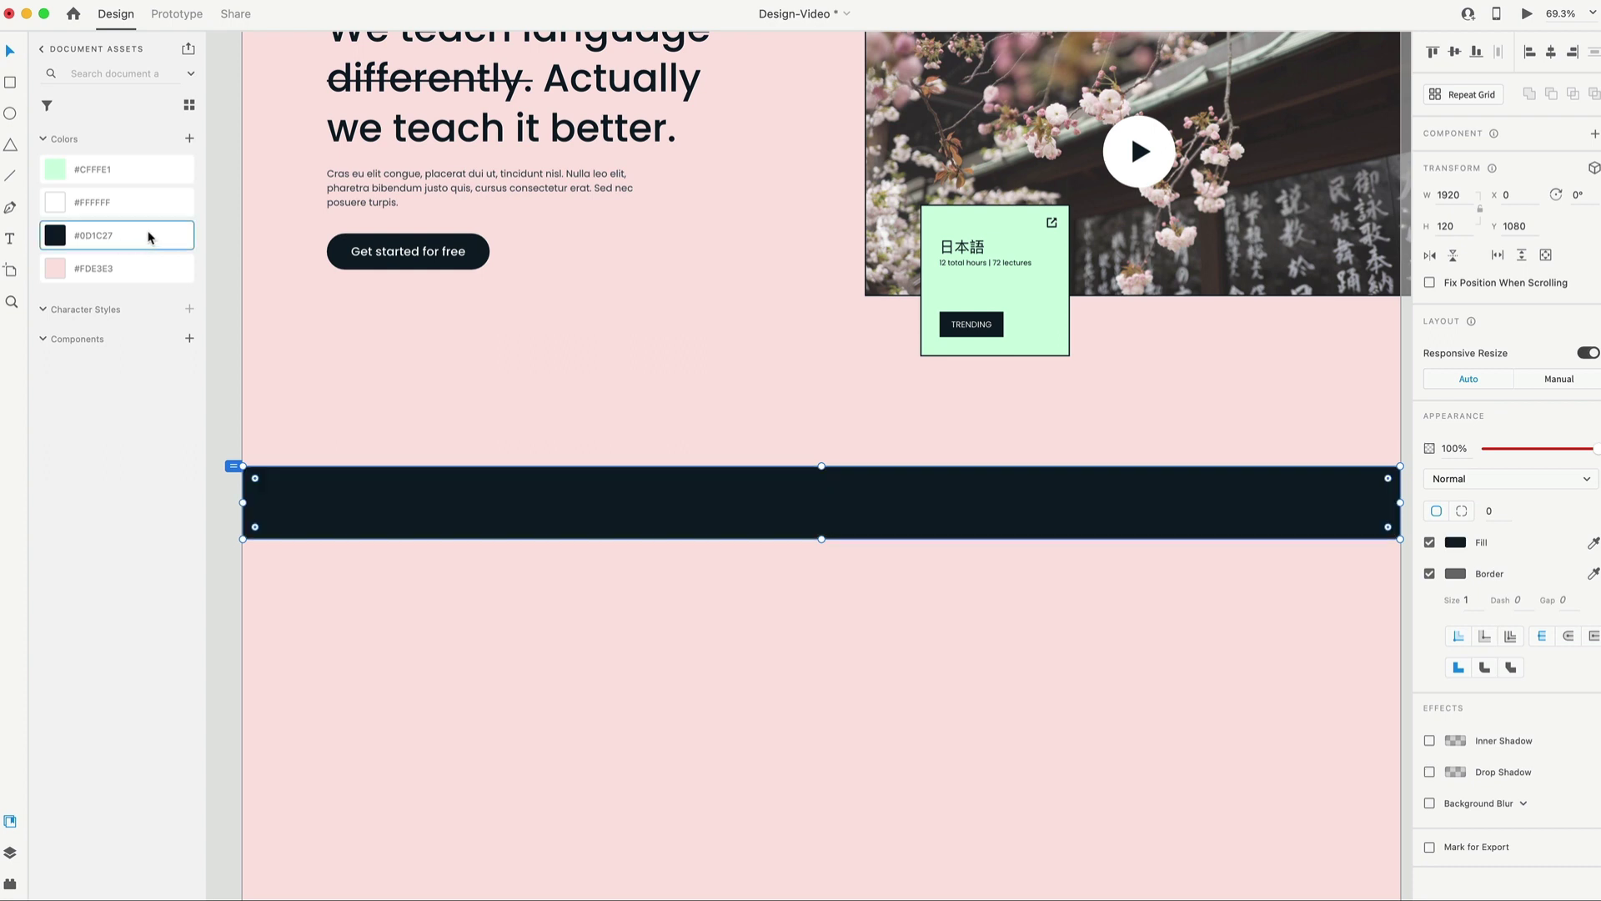
left_click(1431, 574)
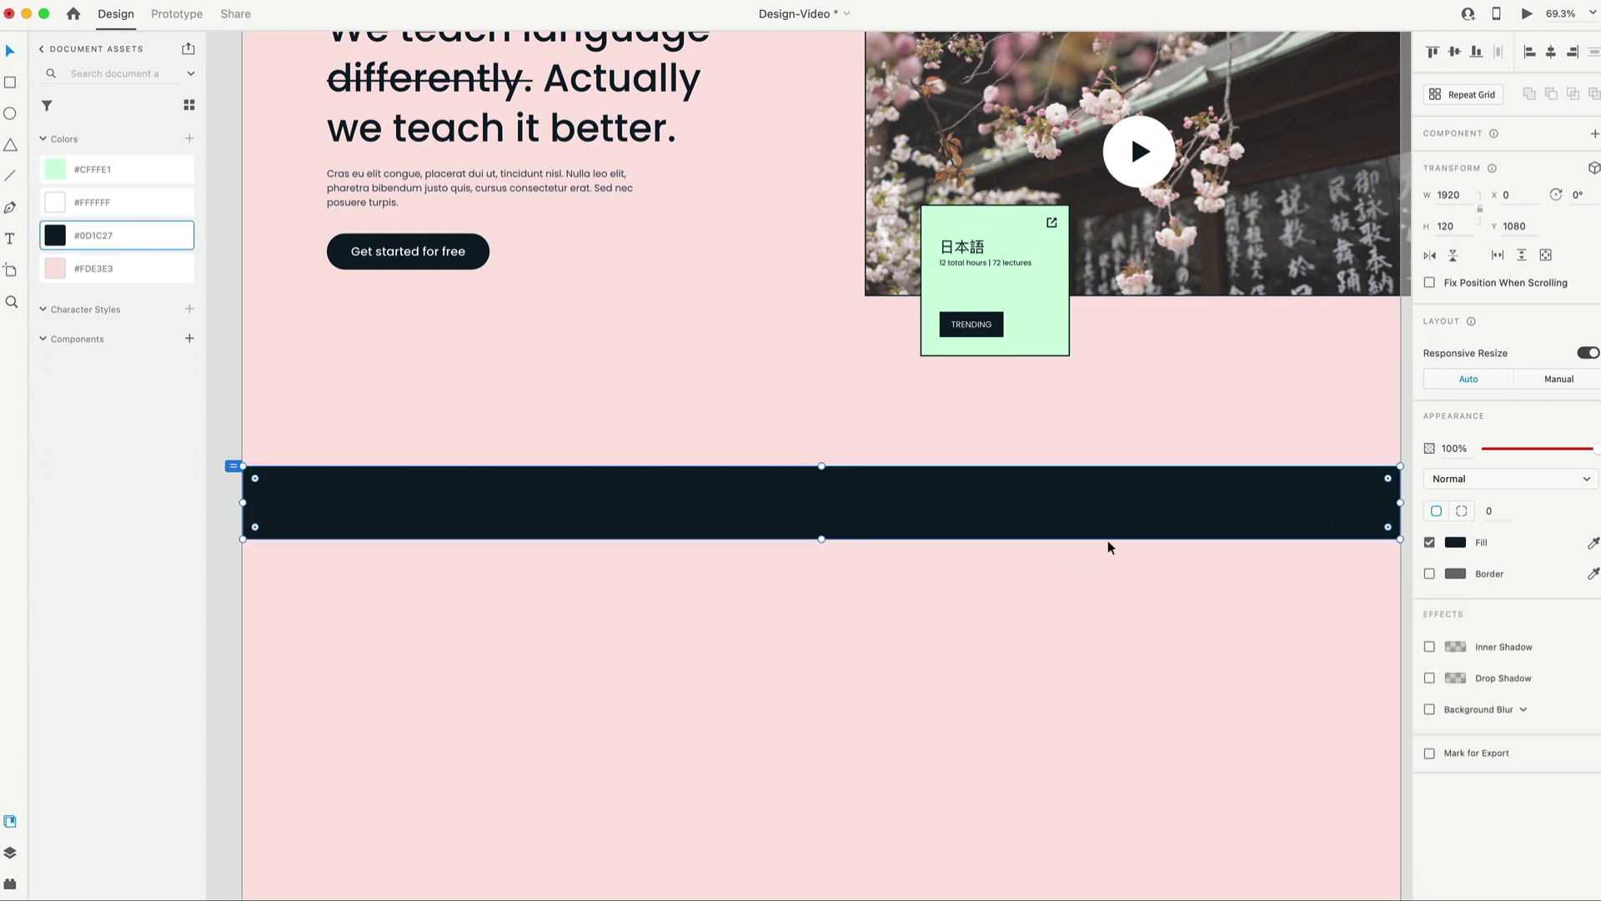
scroll(1034, 526, "down", 2)
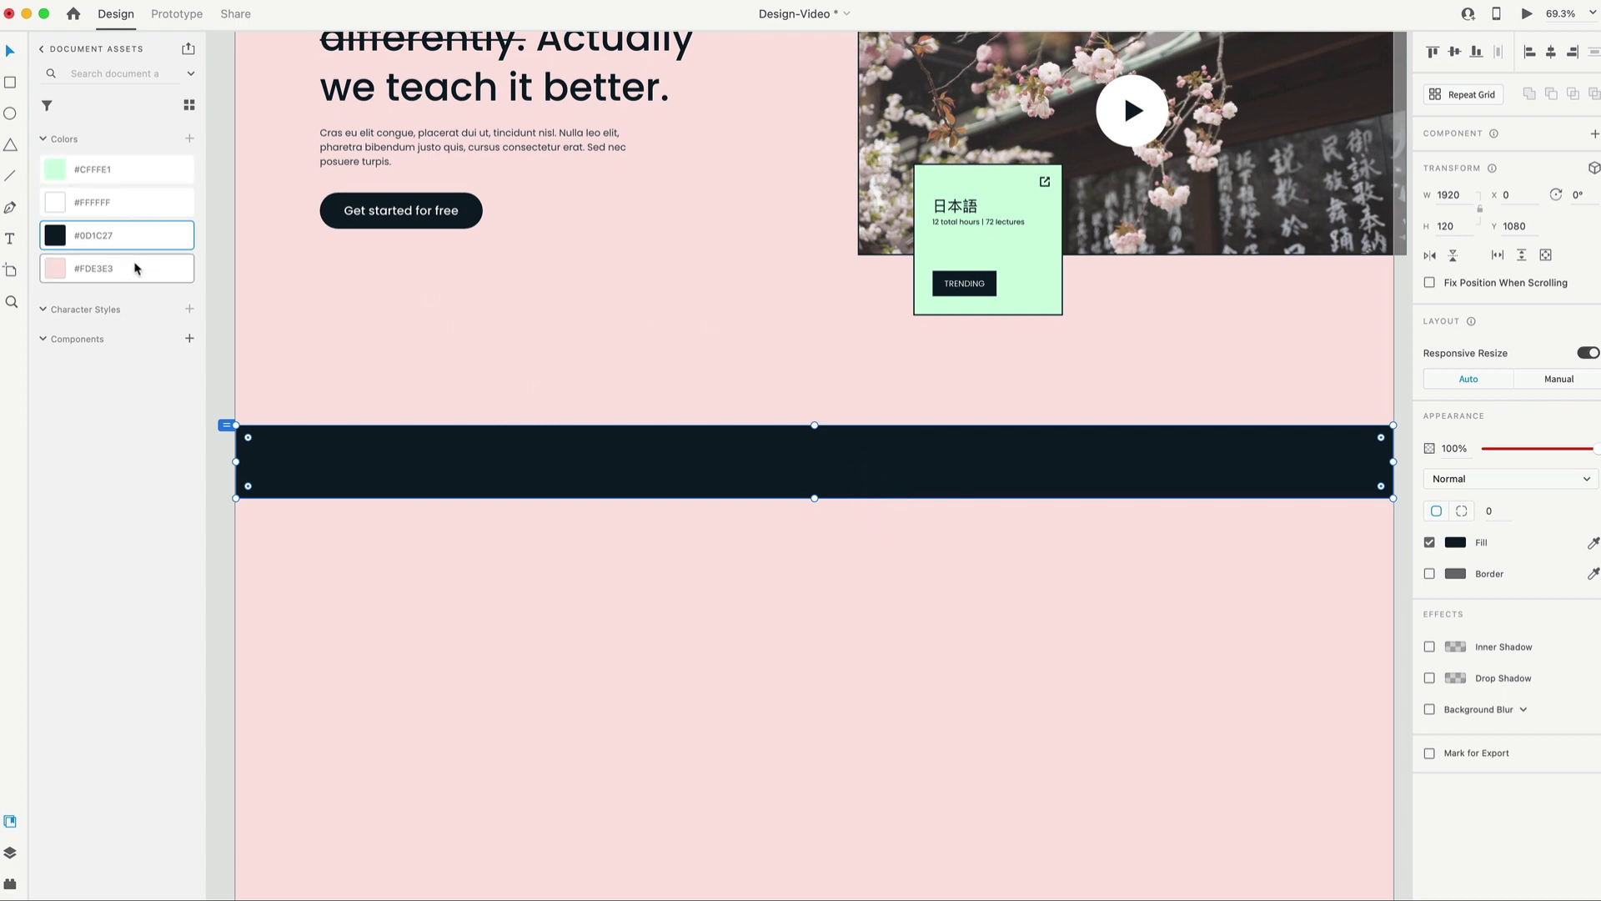
scroll(598, 282, "down", 5)
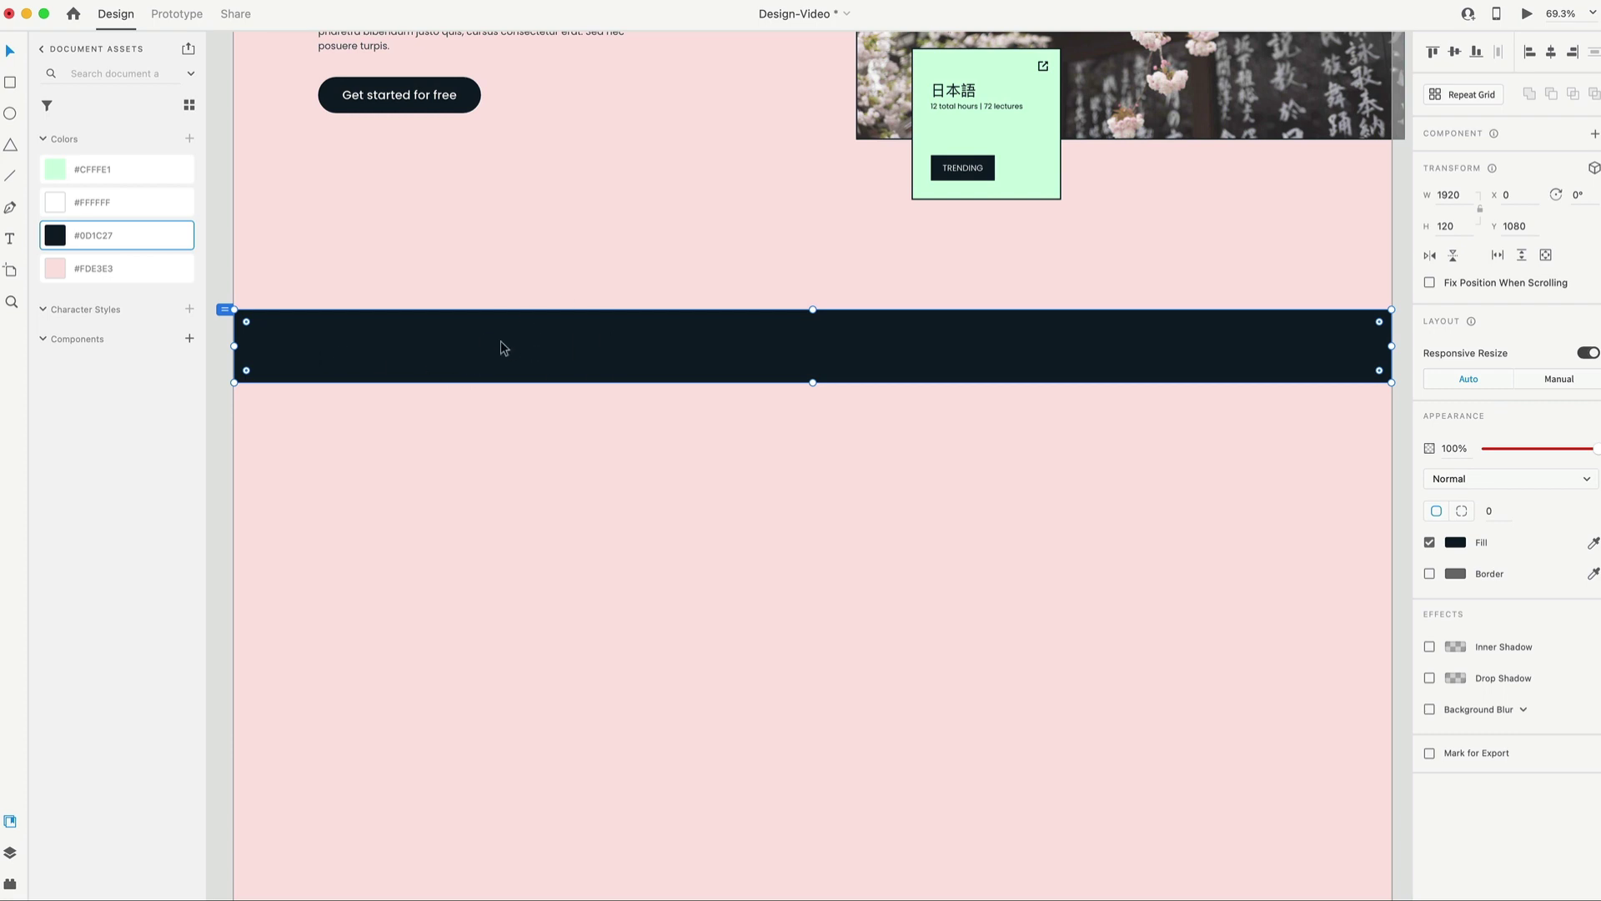
scroll(558, 182, "down", 5)
scroll(558, 182, "up", 2)
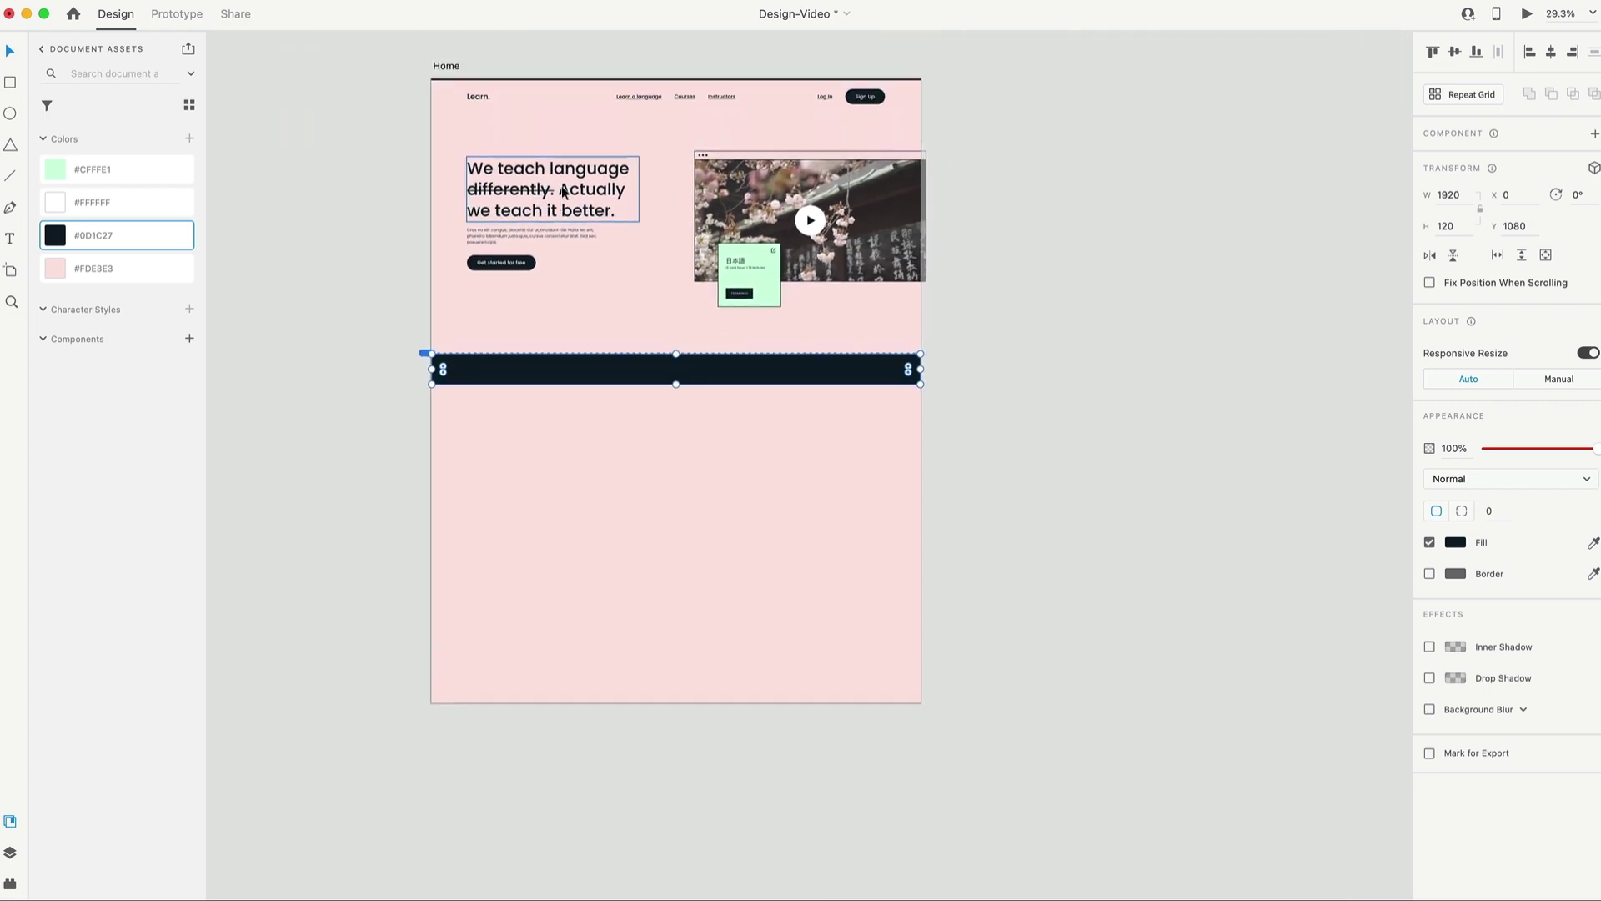
Place a white #FFFFFF copy of the Learn. logo in the navy band and show the layout grid.
left_click(480, 103)
key("alt")
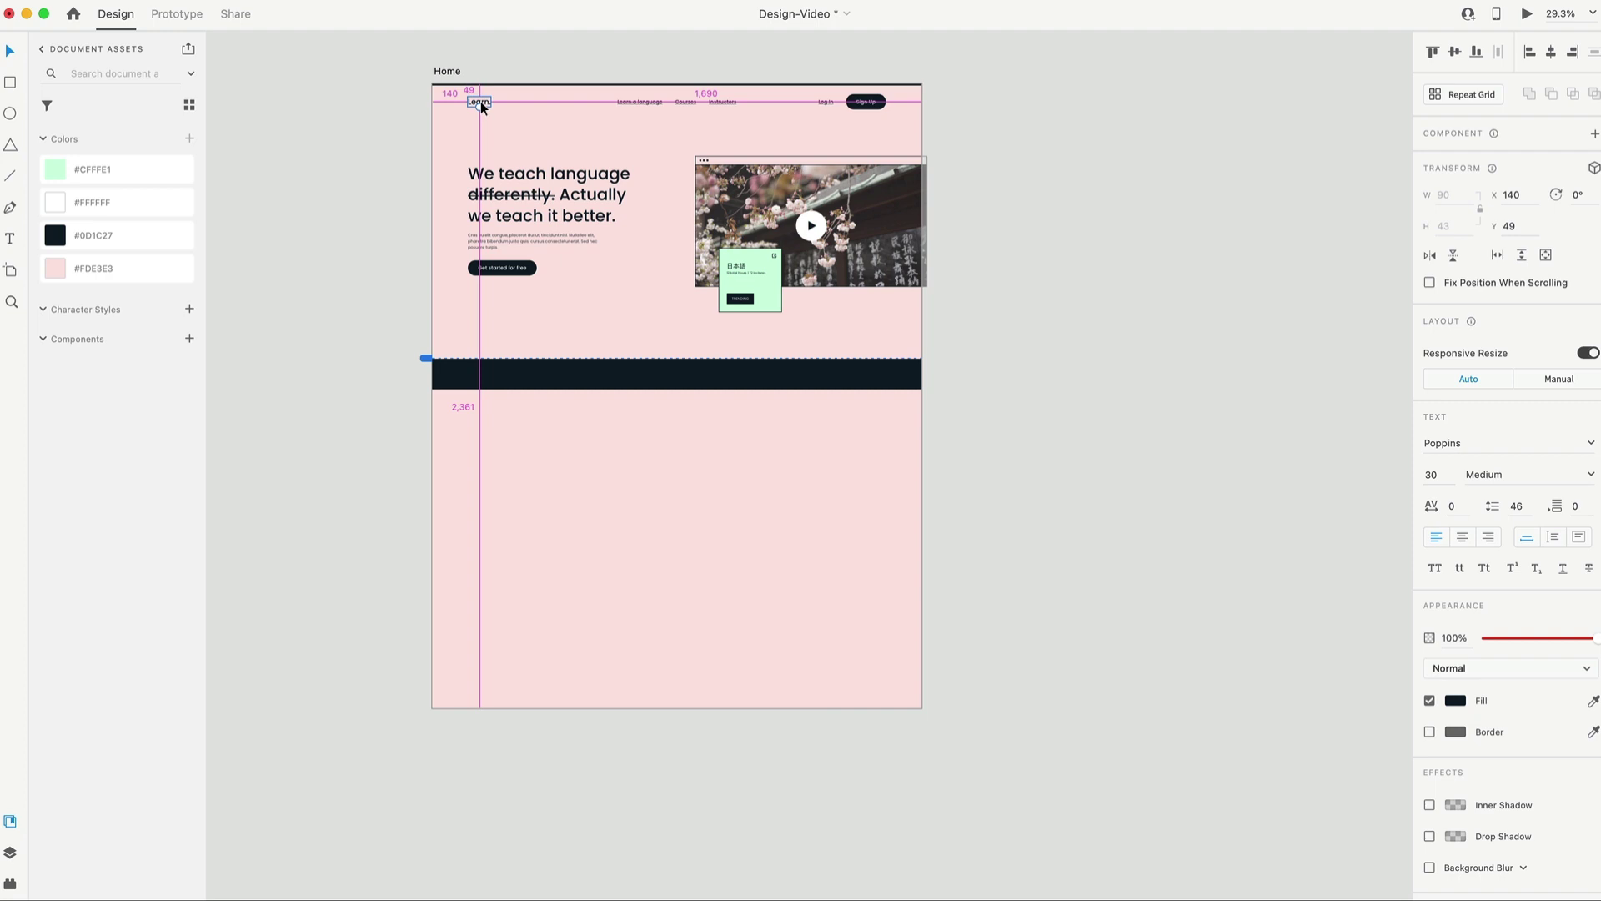
left_click_drag(483, 101, 492, 376)
left_click(72, 203)
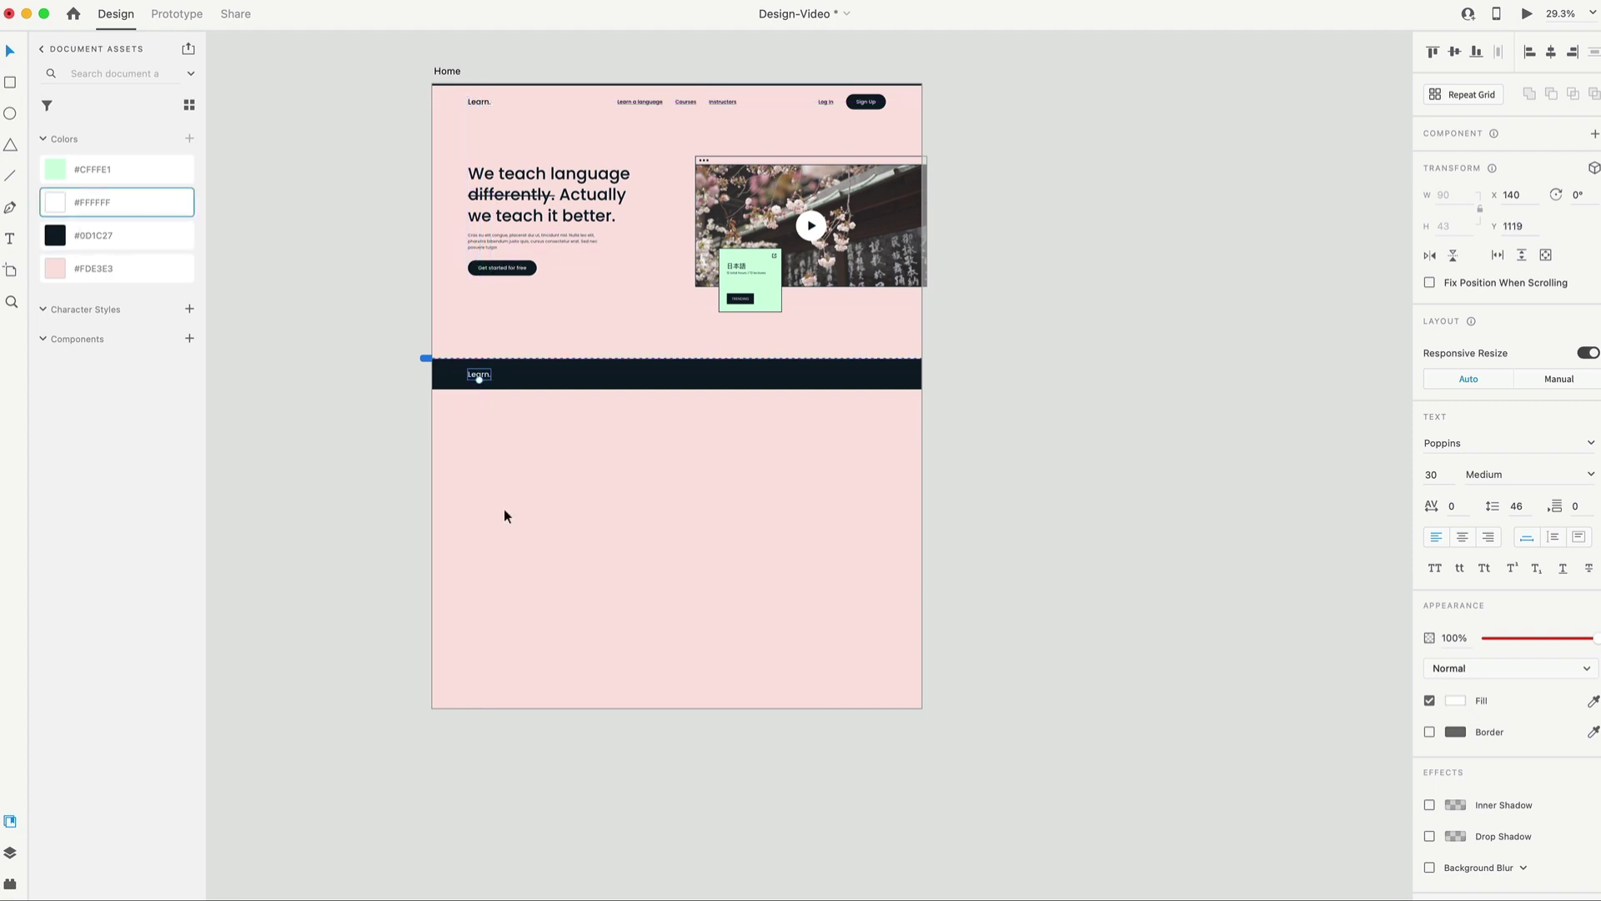
scroll(504, 509, "up", 5)
scroll(508, 408, "up", 1)
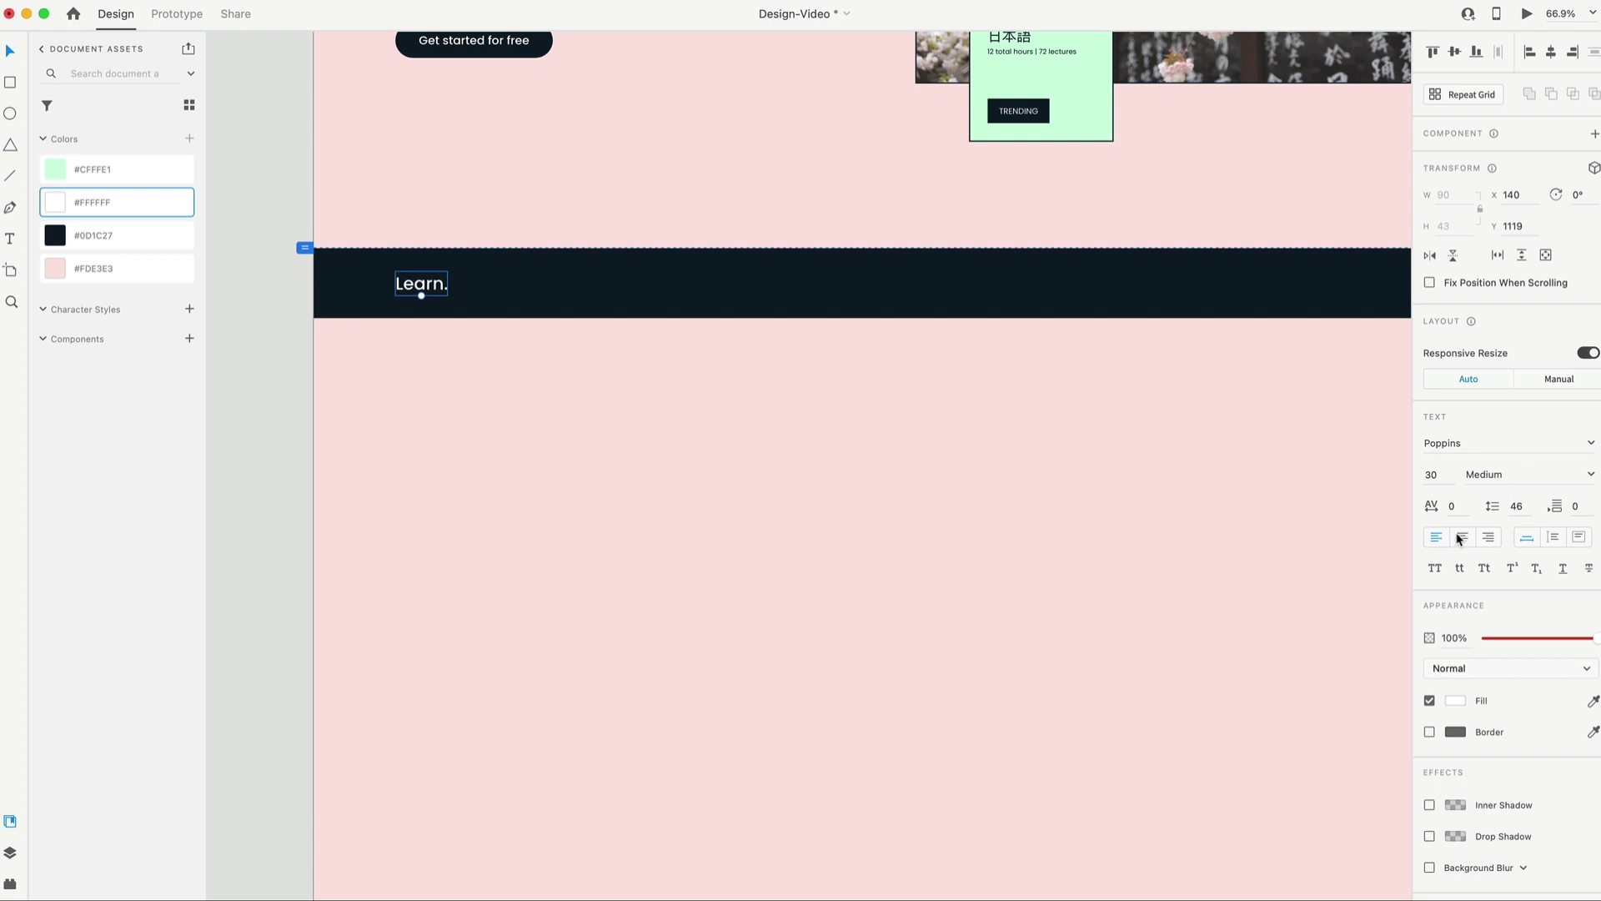
key("super+shift+apostrophe")
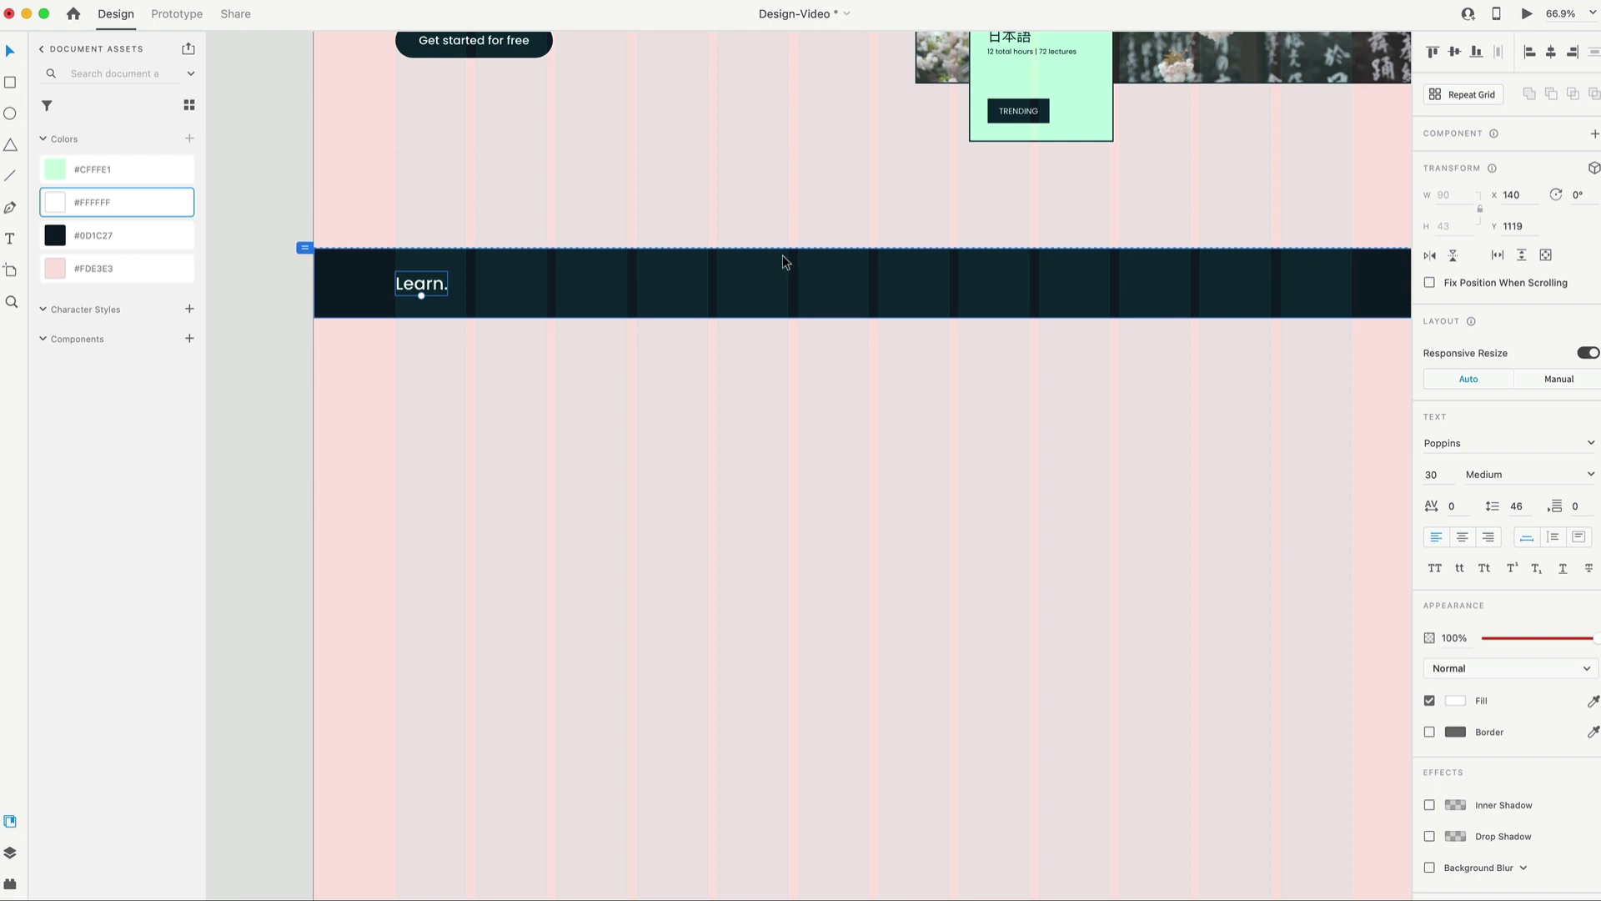
Select the Home artboard and the copied Learn. text in the band.
scroll(672, 218, "right", 3)
scroll(673, 219, "up", 1)
scroll(722, 242, "down", 3)
scroll(722, 242, "up", 3)
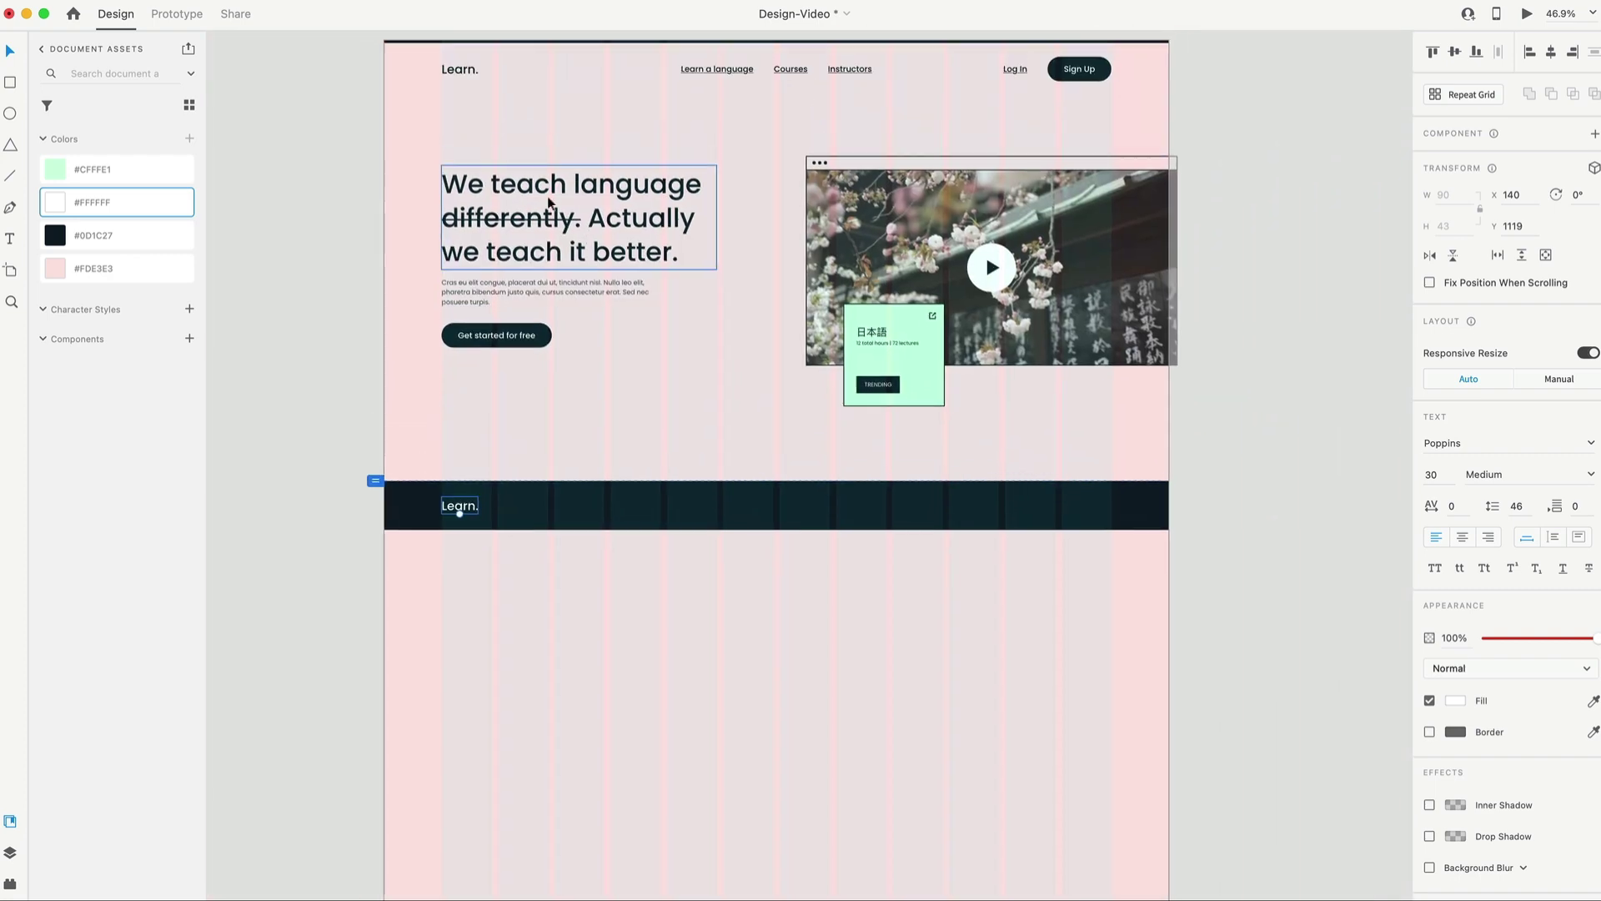
left_click(401, 48)
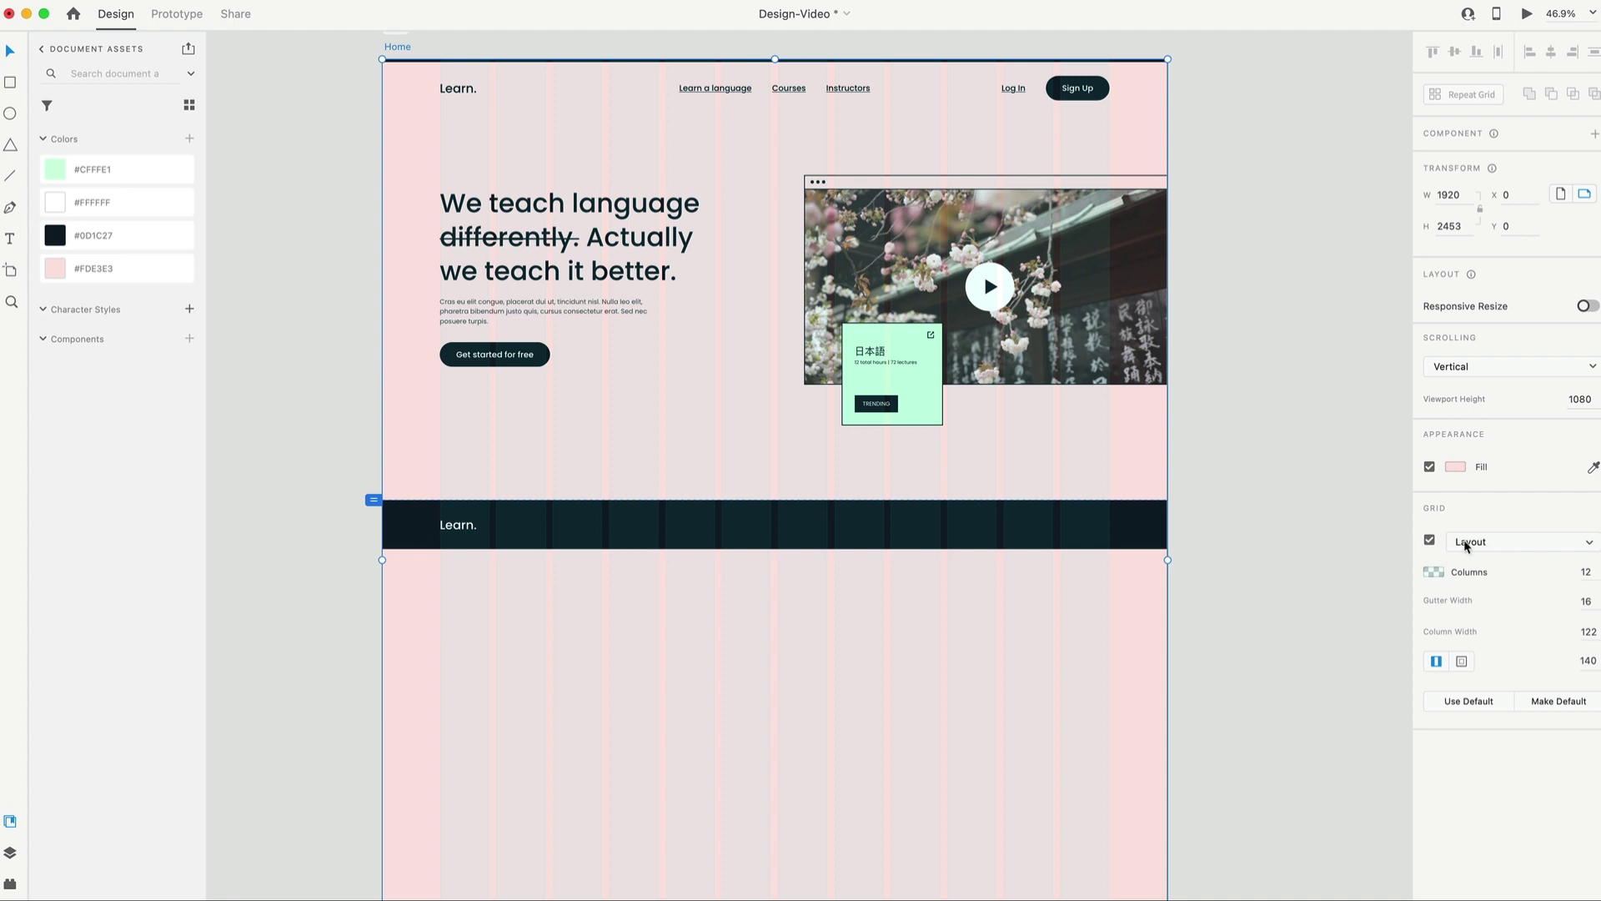
scroll(887, 561, "down", 3)
scroll(372, 378, "up", 5)
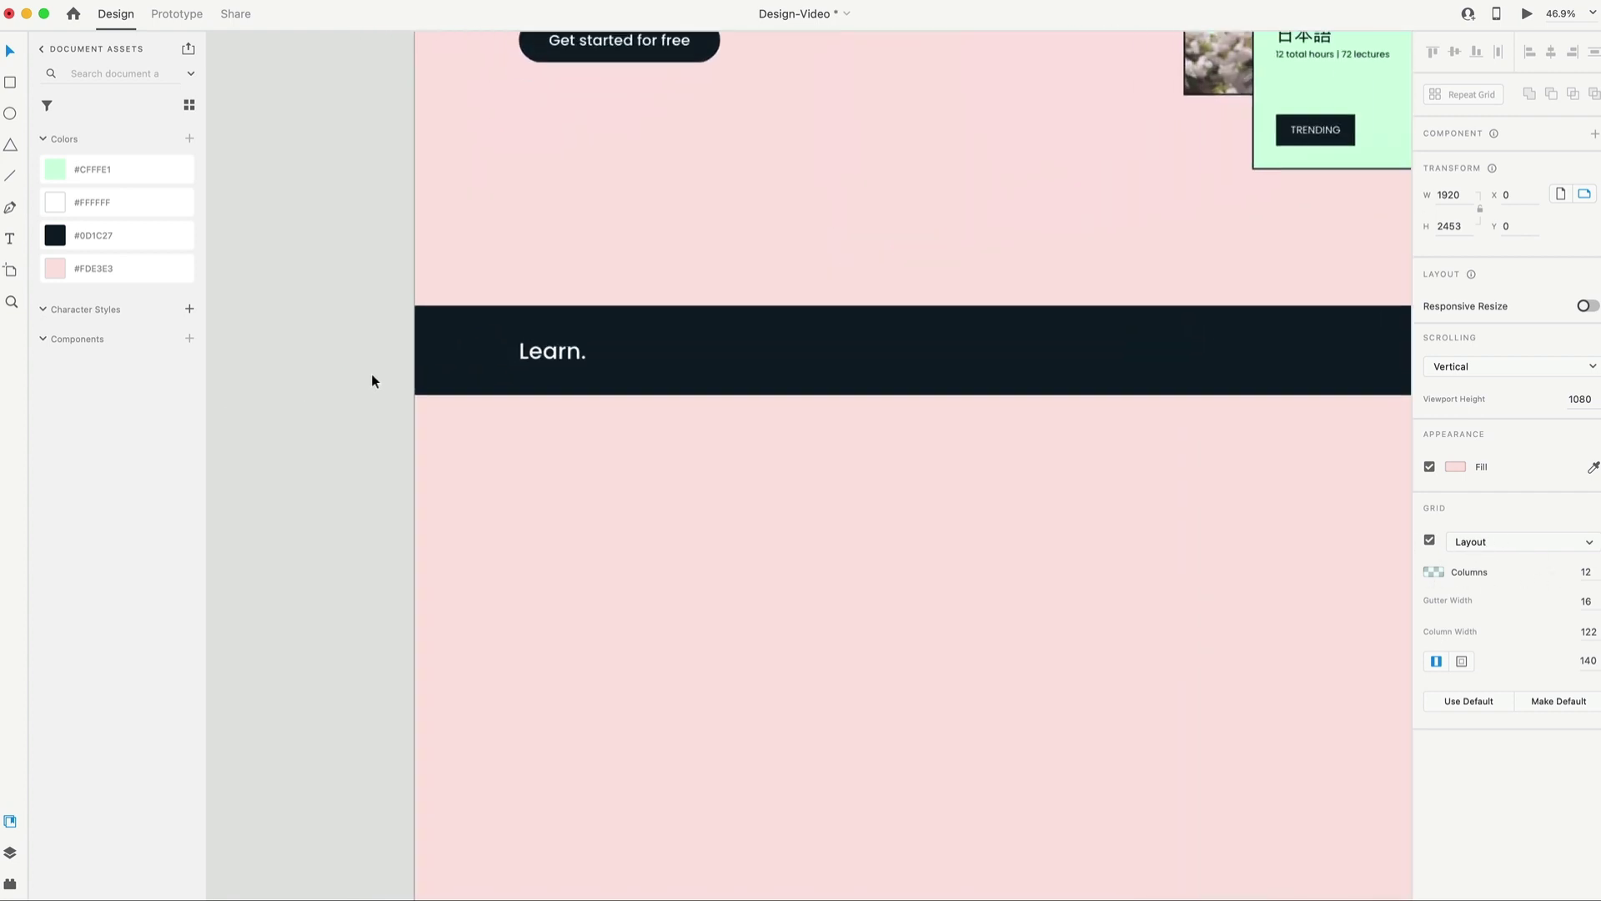
left_click(580, 351)
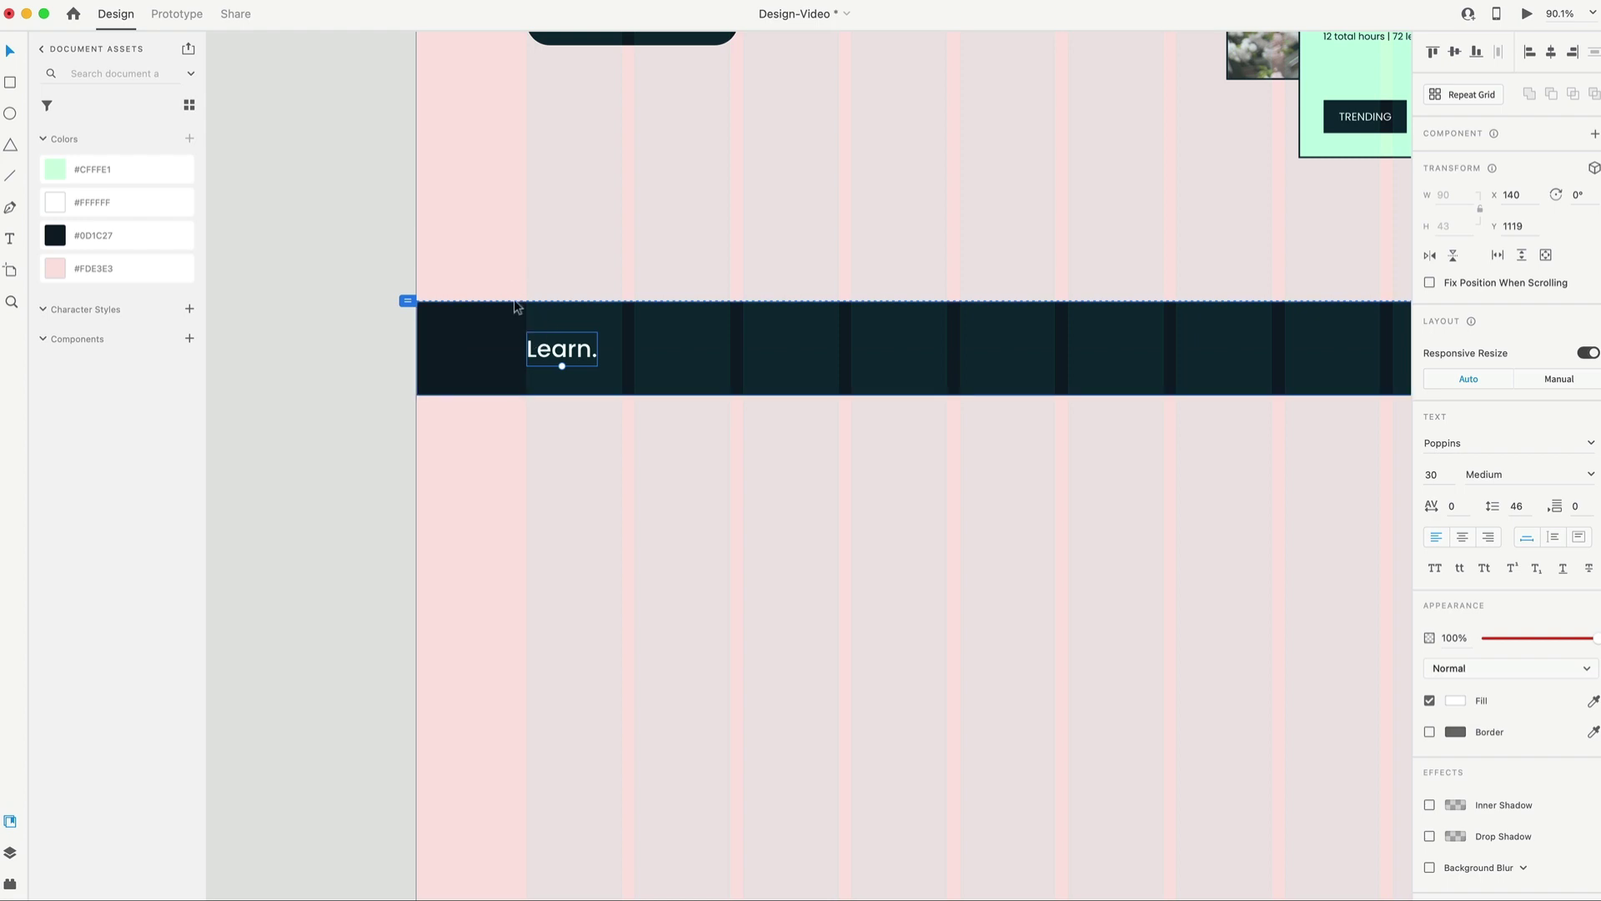
scroll(583, 342, "right", 3)
scroll(624, 563, "down", 2)
Copy the Get started for free button into the band with mint #CFFFE1 fill and #0D1C27 text.
left_click(487, 99)
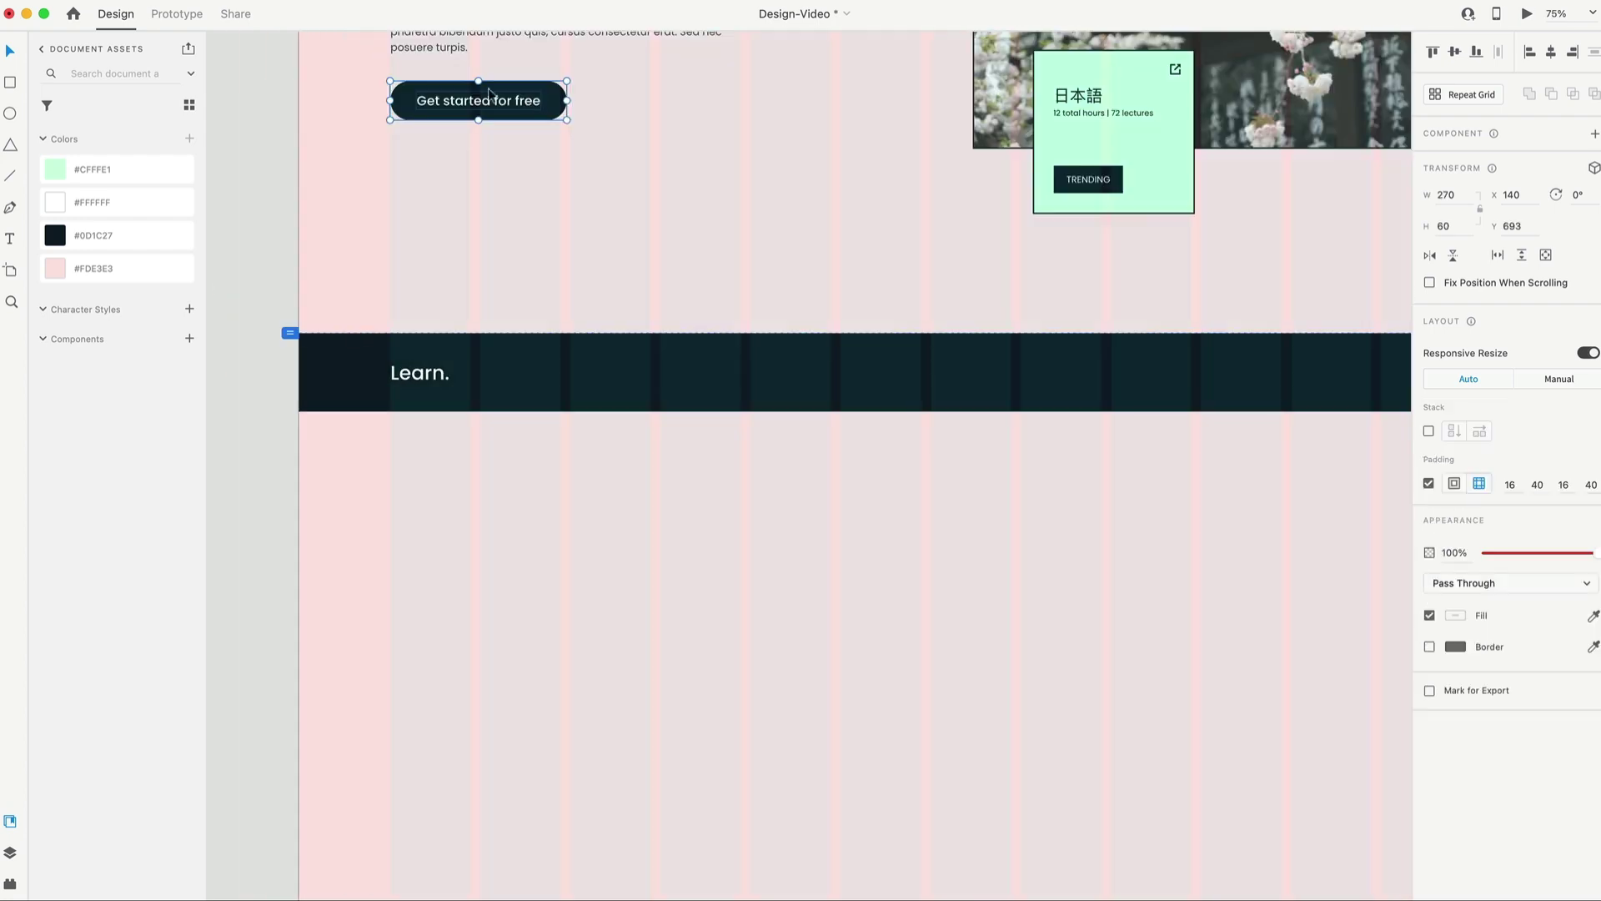
left_click_drag(482, 97, 698, 378)
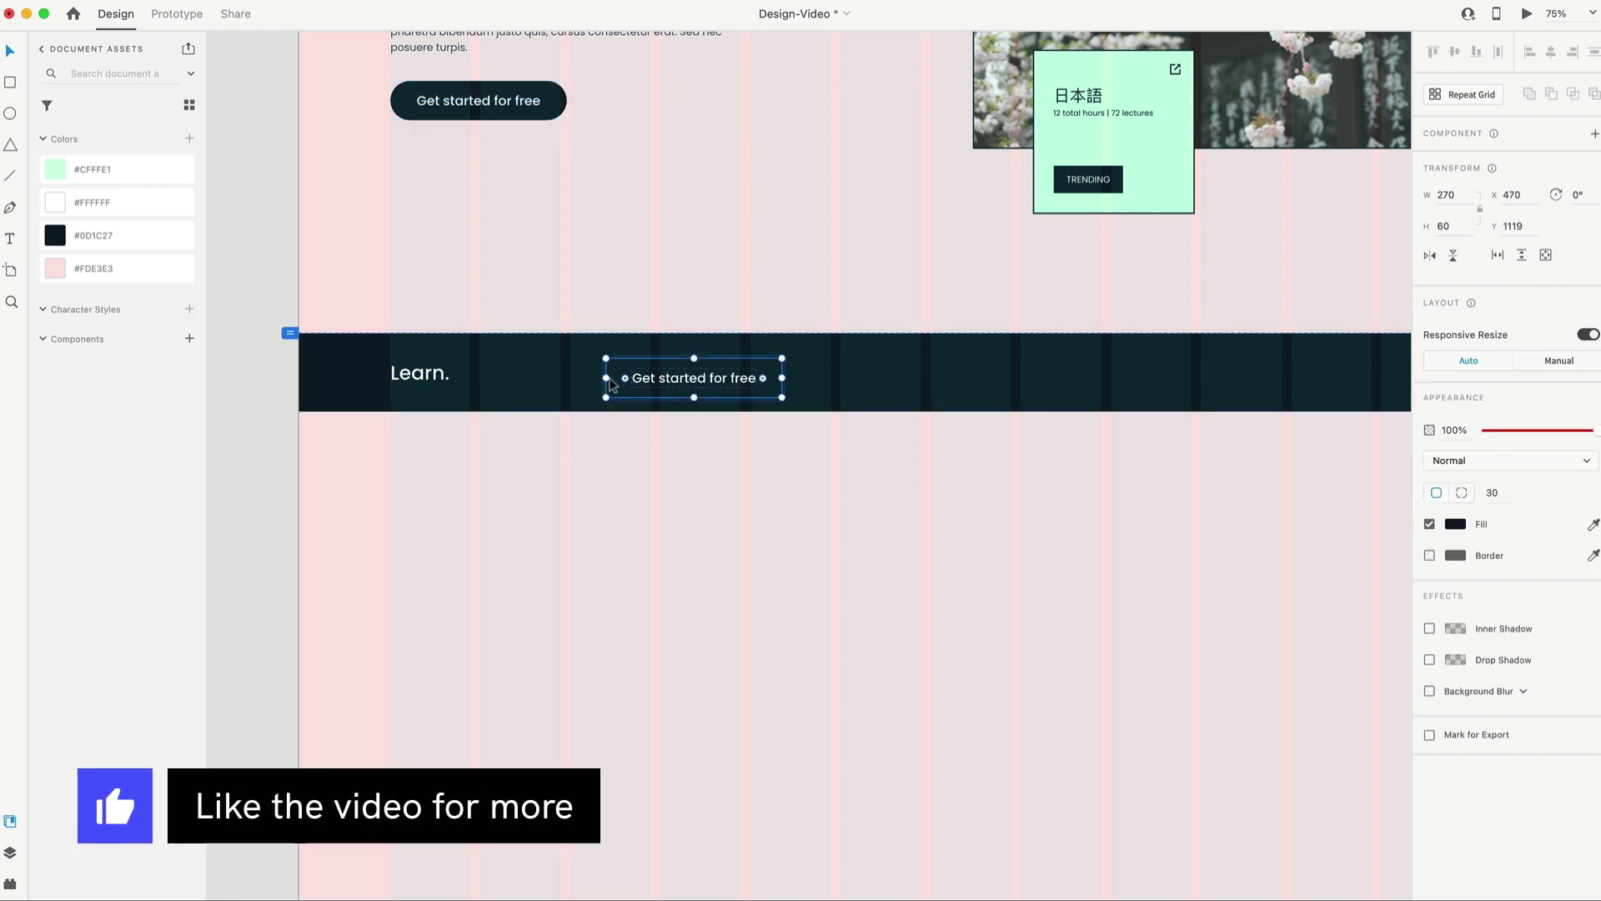
left_click(55, 169)
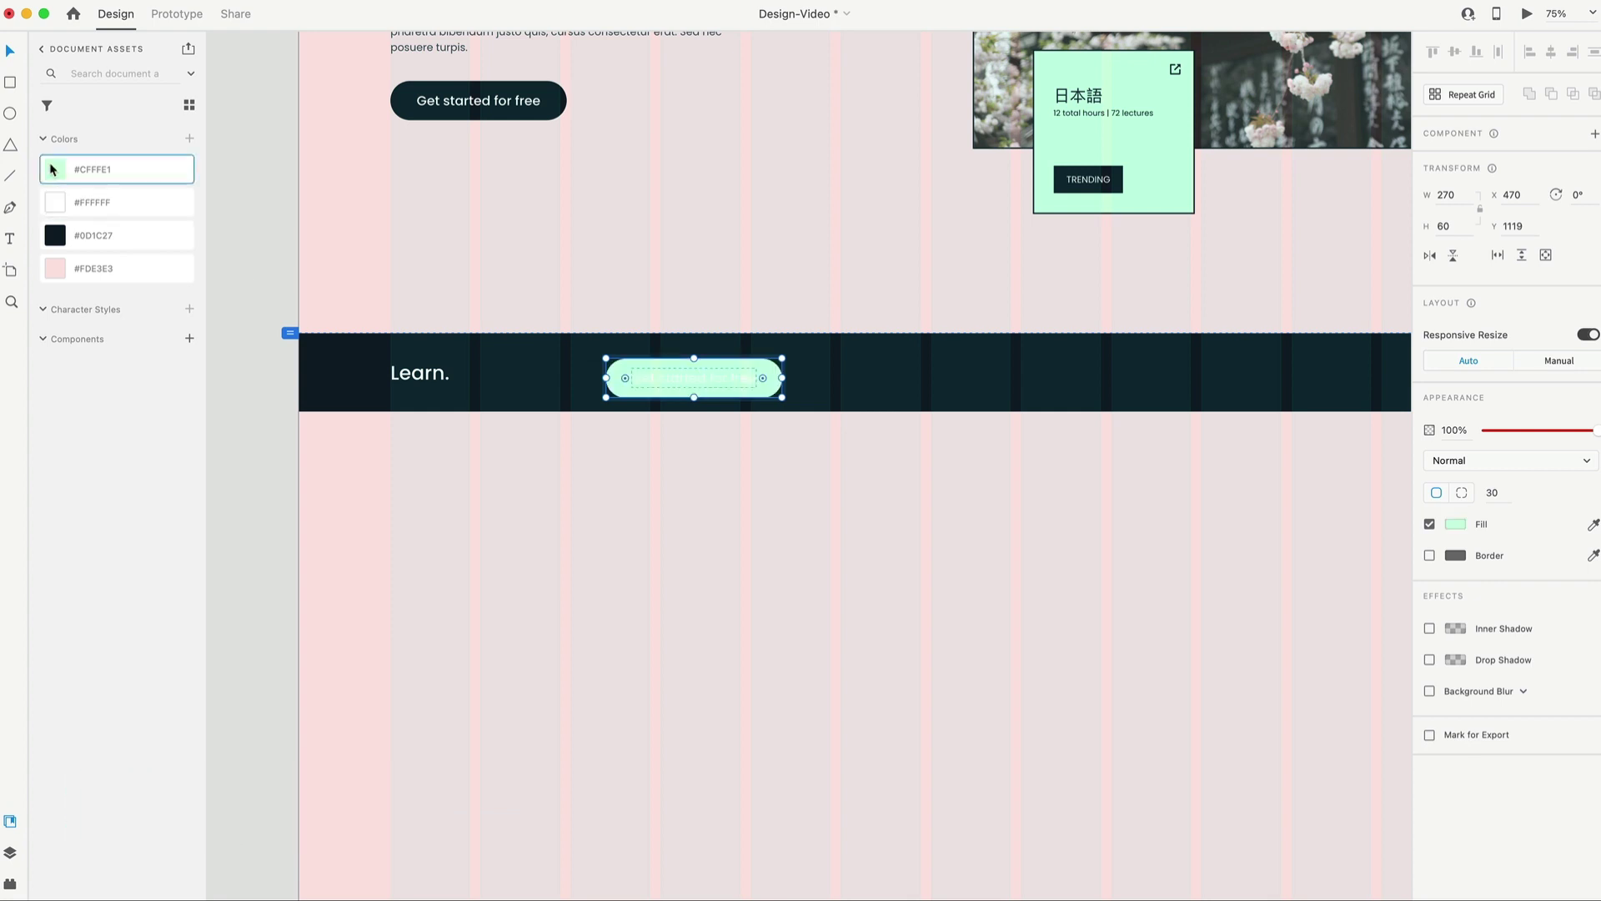
double_click(676, 382)
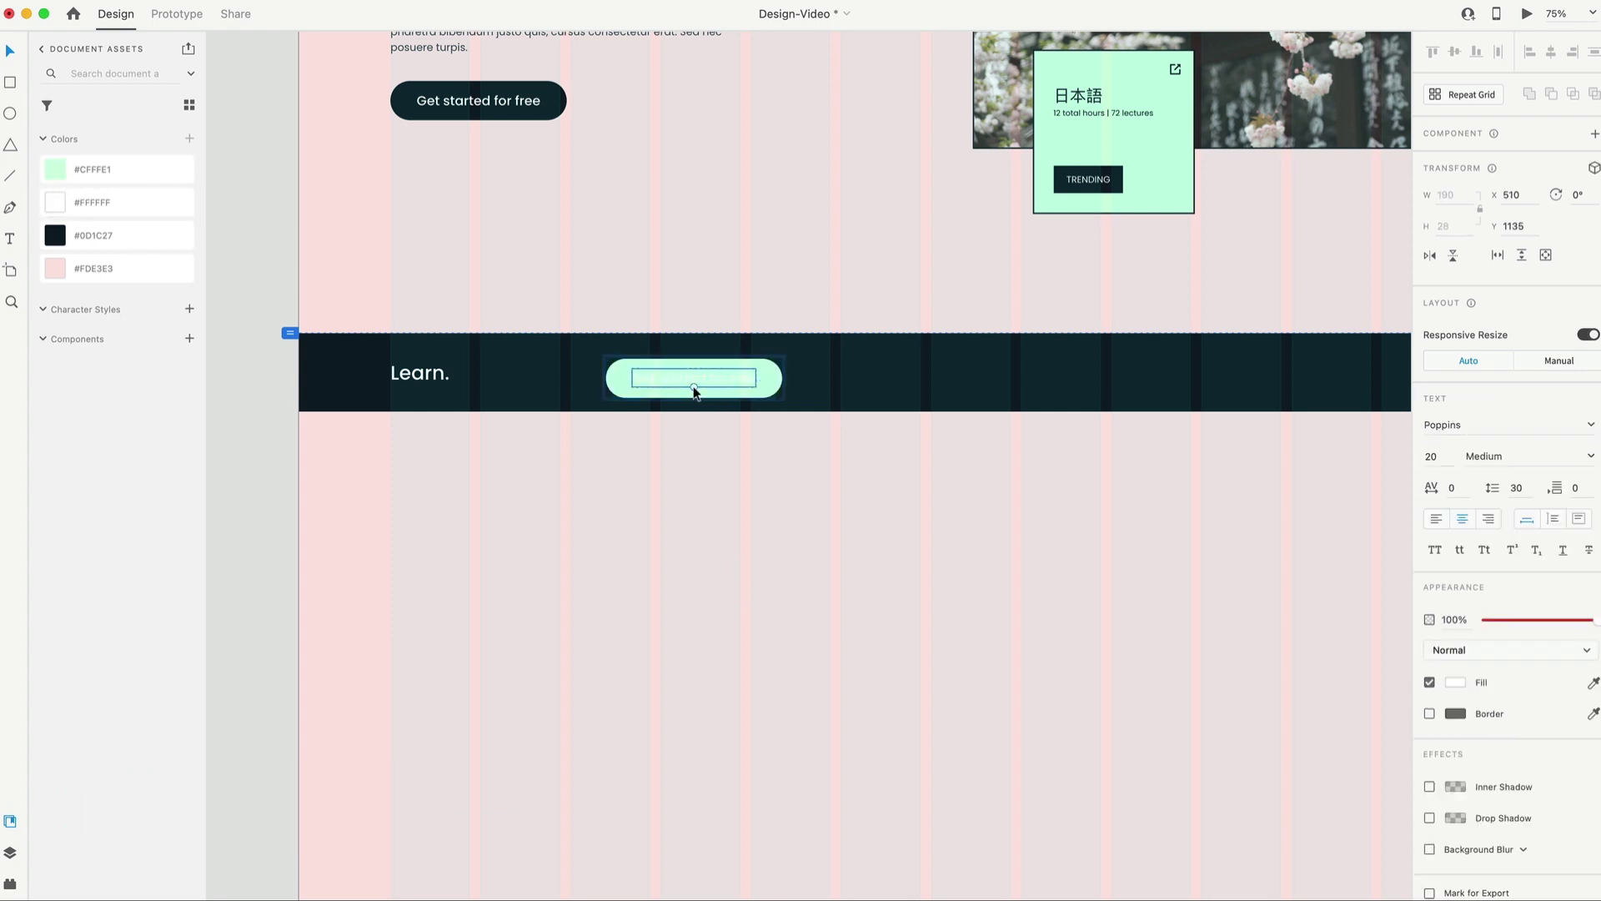
left_click(55, 235)
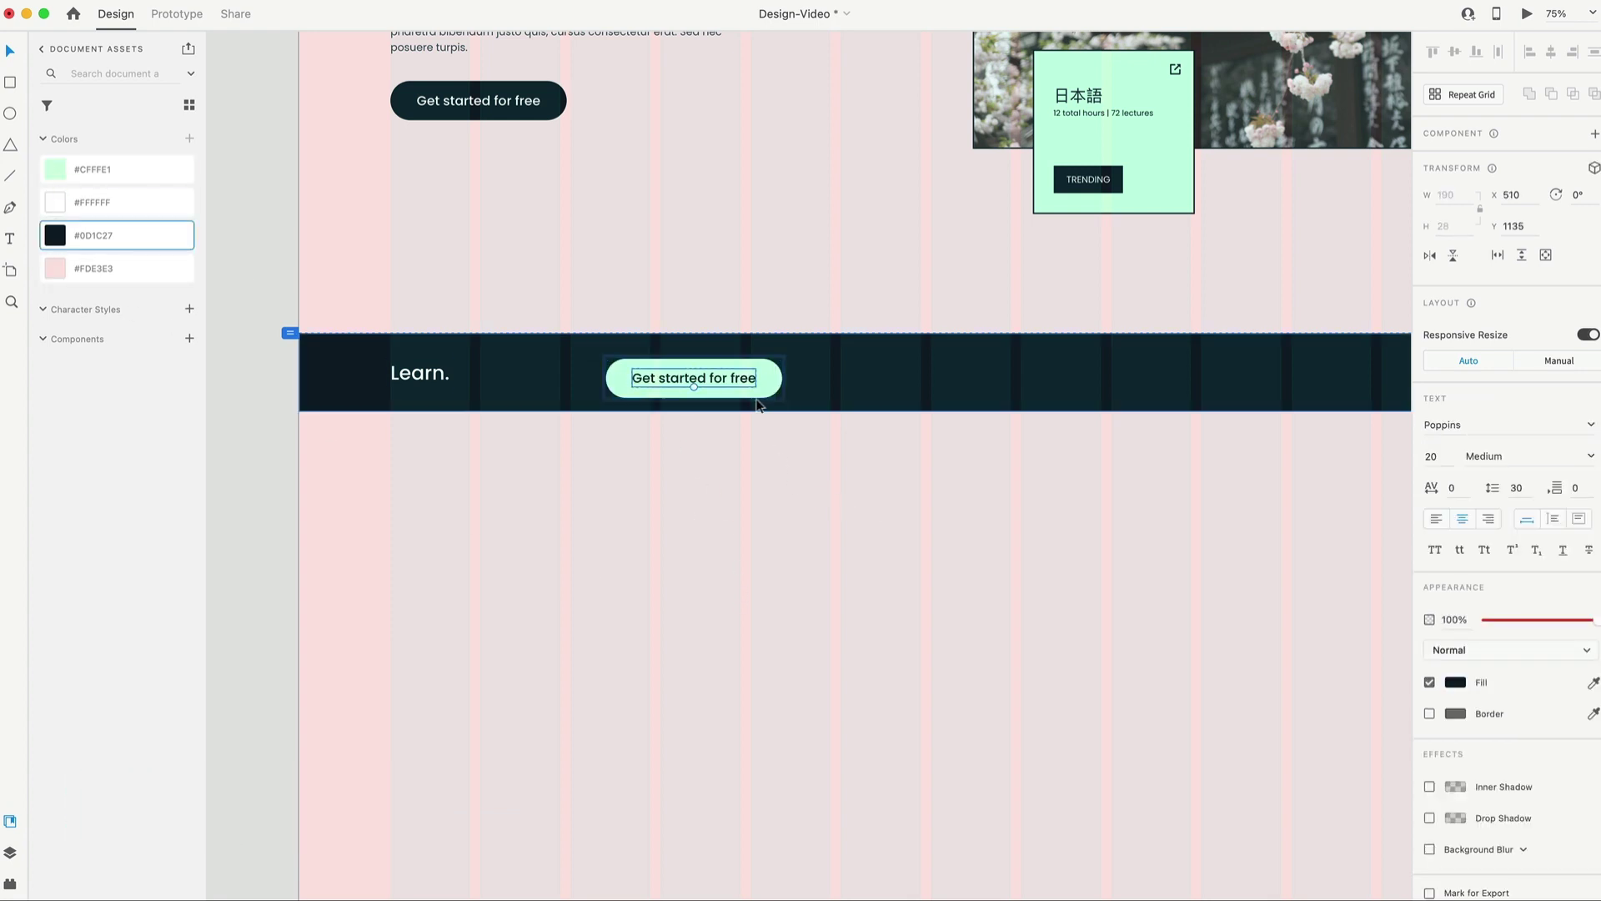
Relabel the pill 'Japanese' and duplicate it beside the original.
scroll(1031, 421, "right", 3)
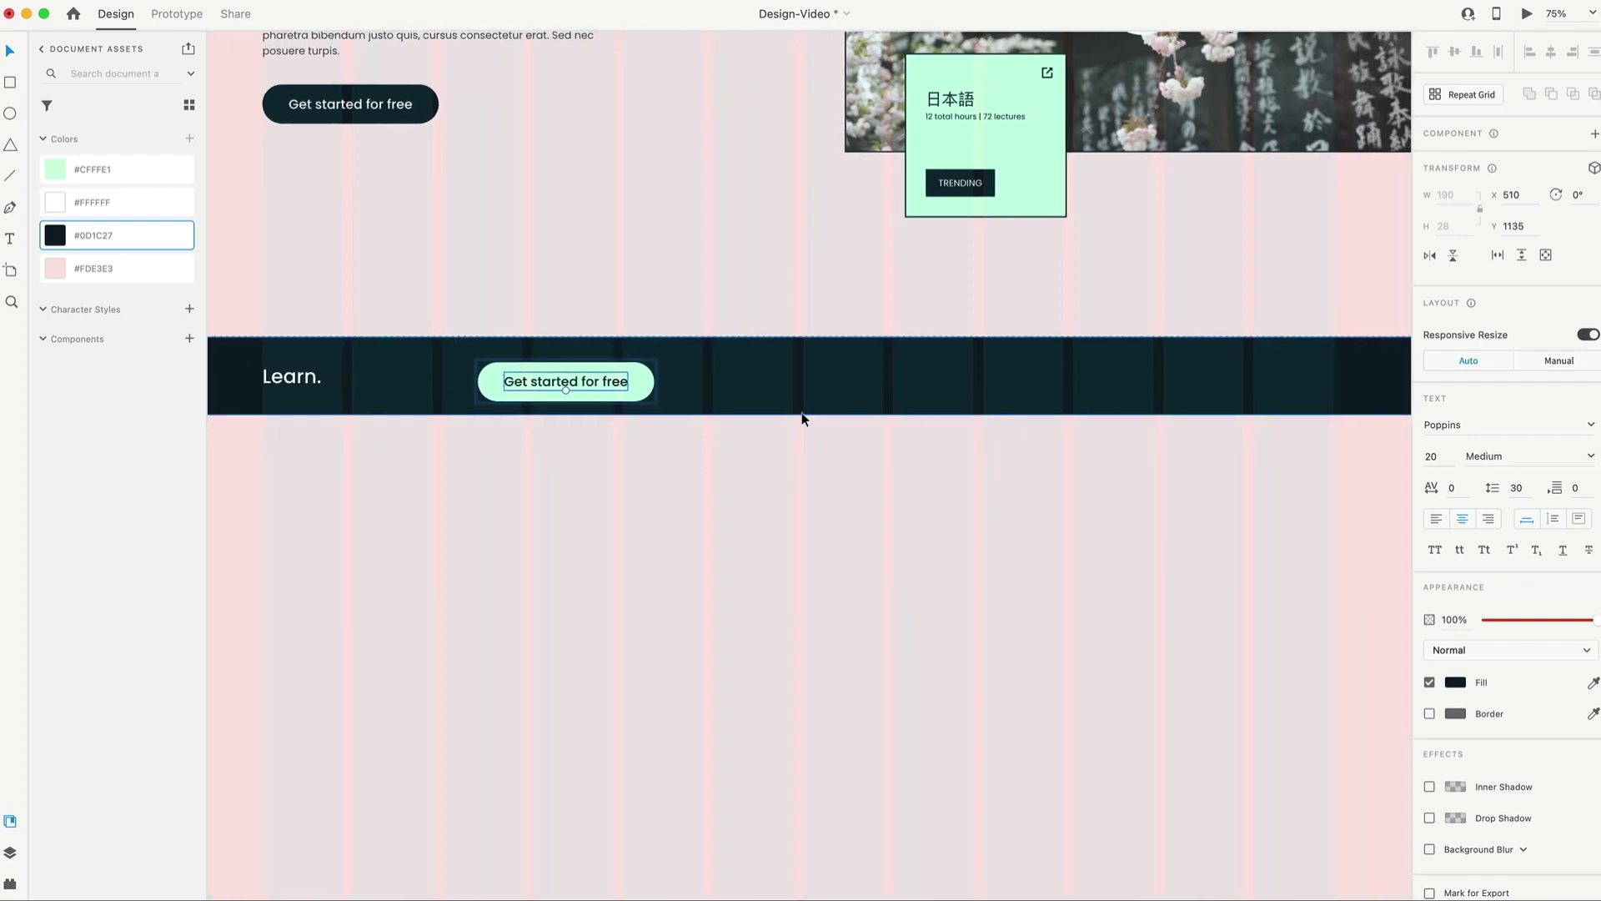
key("ctrl+a")
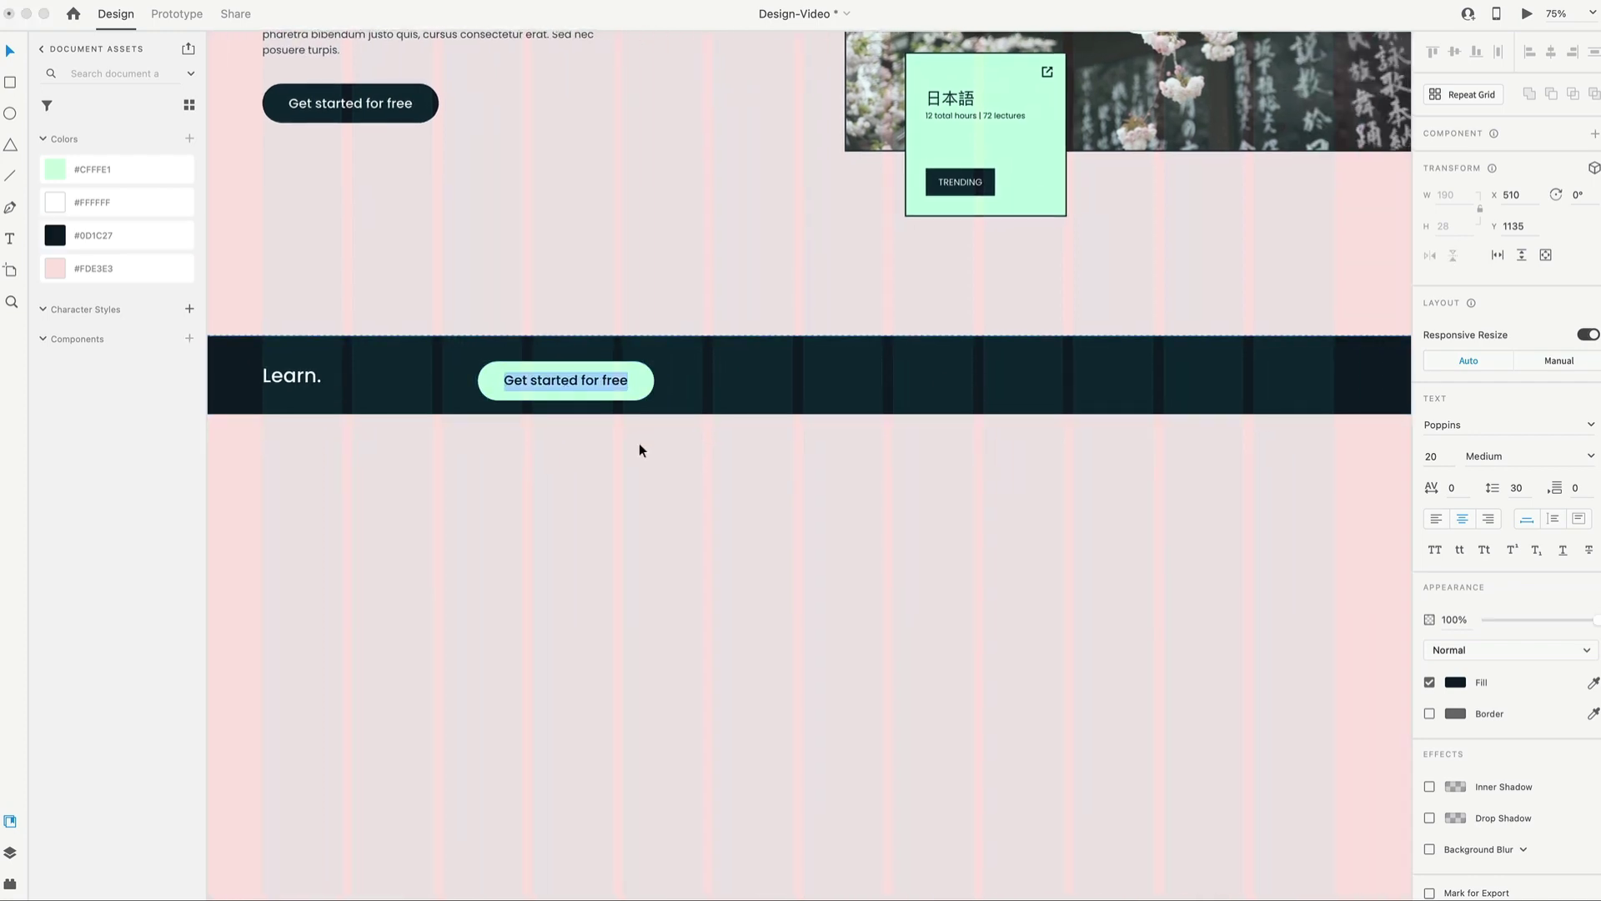
type("Japanese")
left_click(694, 472)
left_click_drag(604, 398, 721, 385)
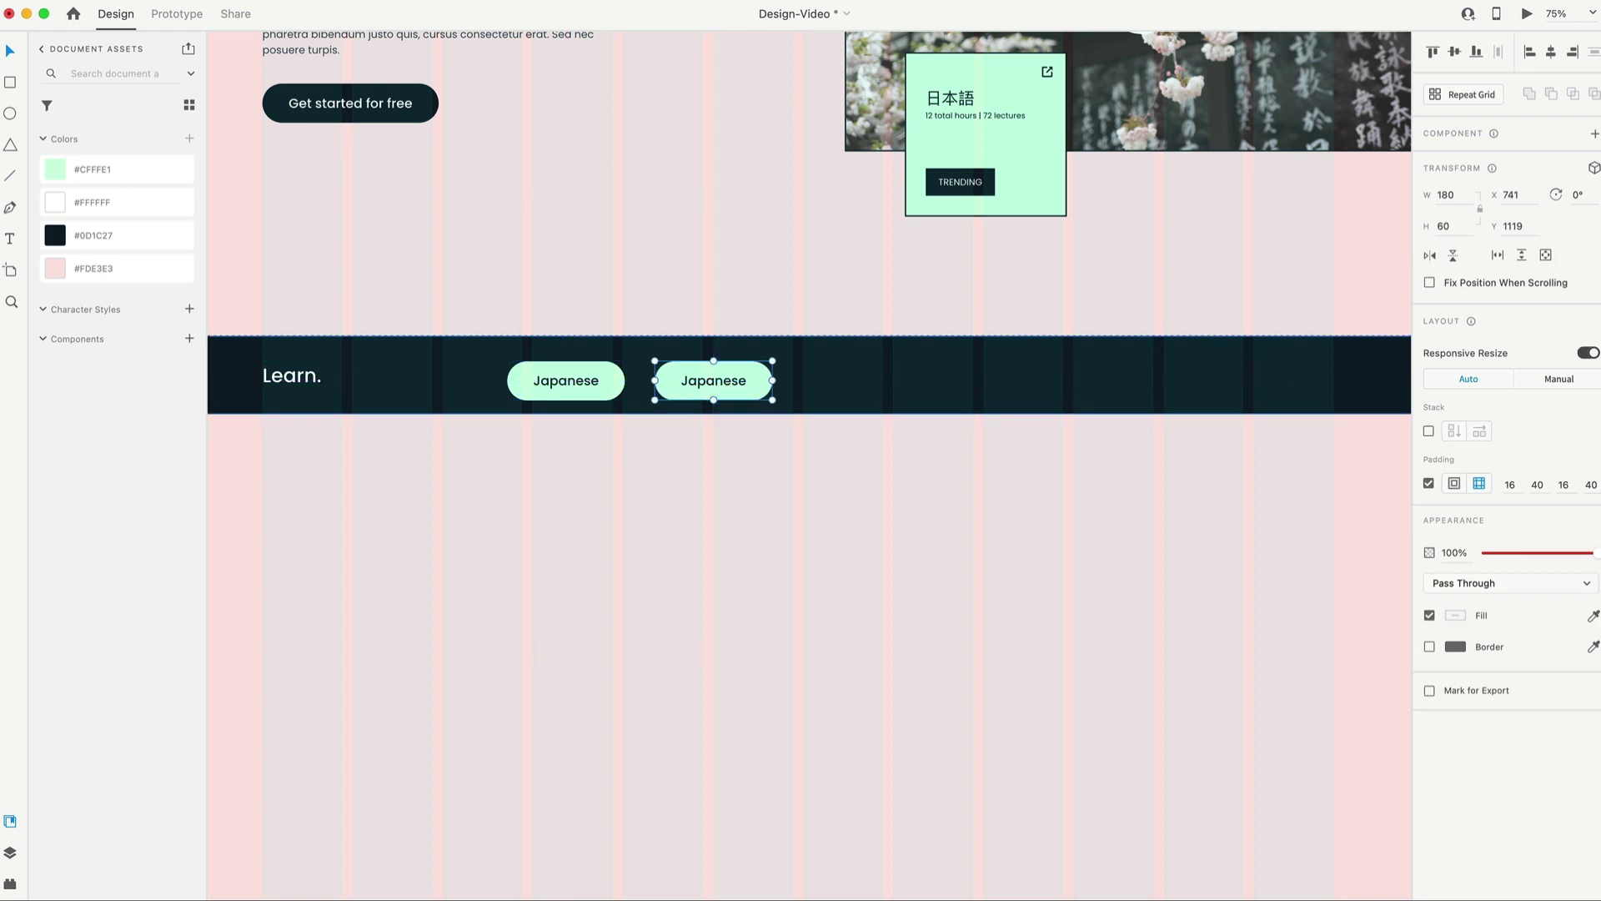
Label the second pill 'French' and select all five language pills.
double_click(713, 380)
type("French")
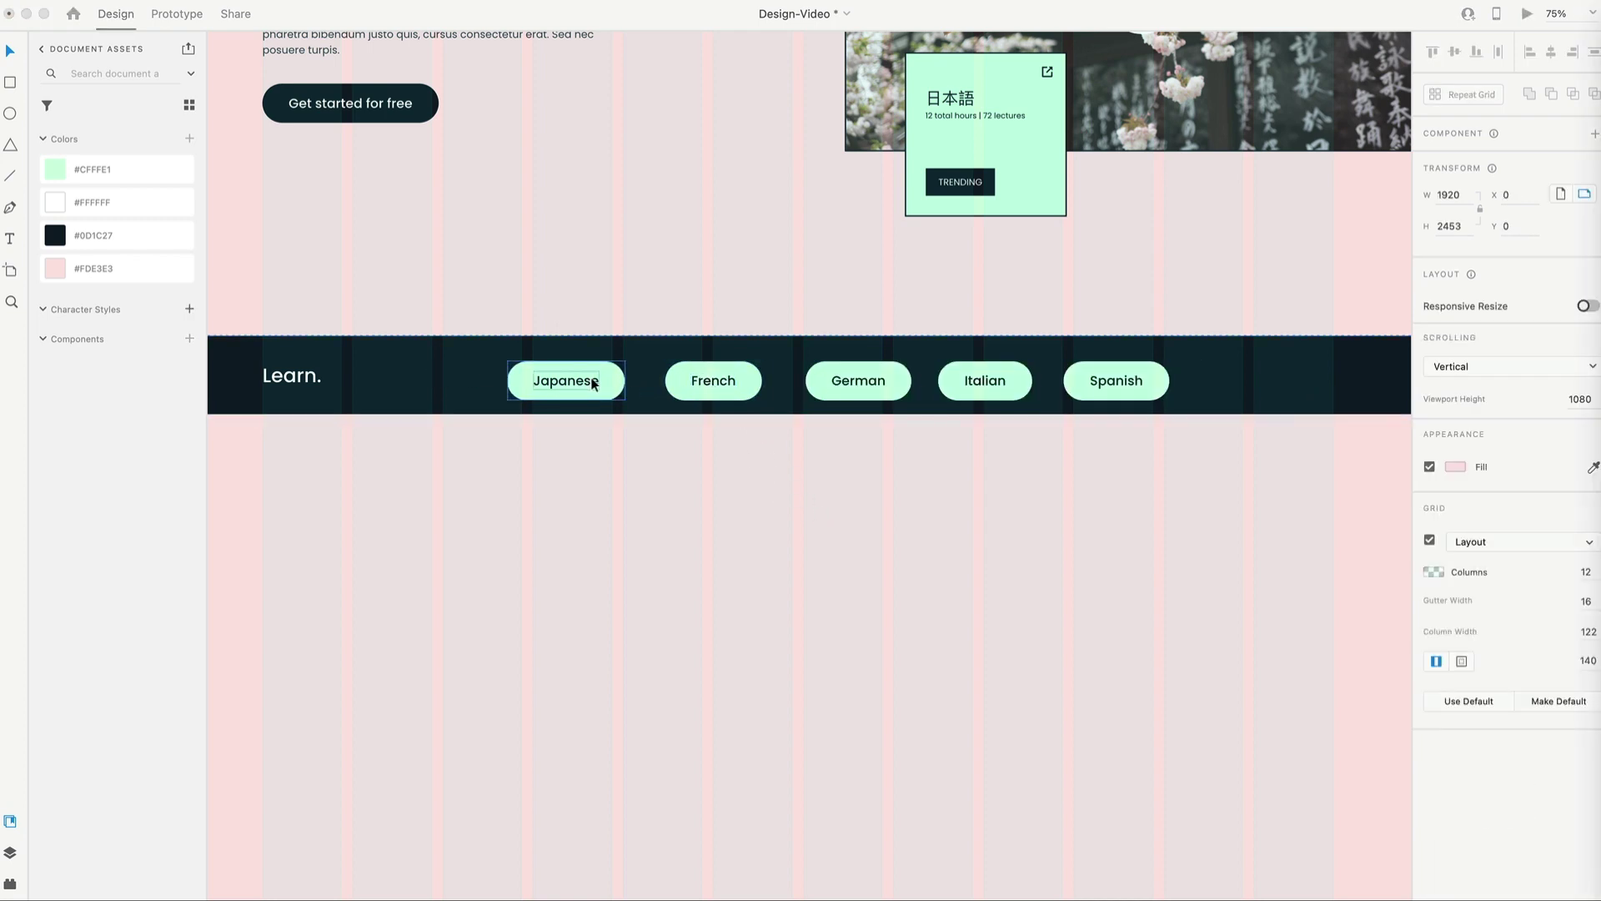
left_click(715, 384)
left_click(850, 380, "shift")
left_click(985, 382, "shift")
left_click(1116, 381, "shift")
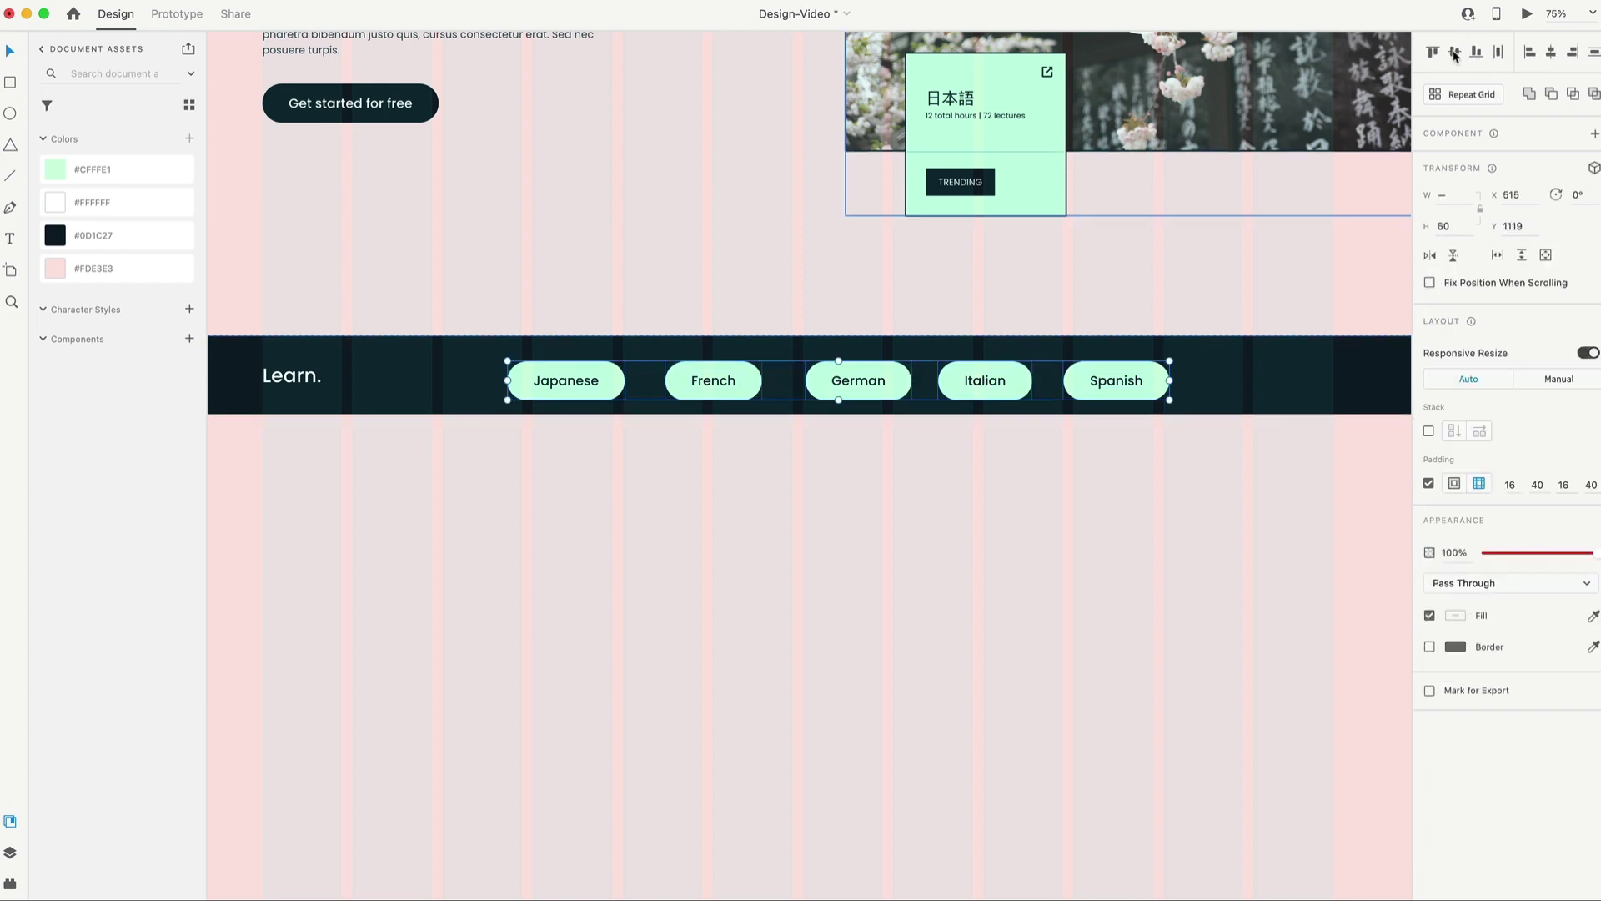
Stack the five pills with 30 px spacing and shift the row right in the band.
left_click(1455, 54)
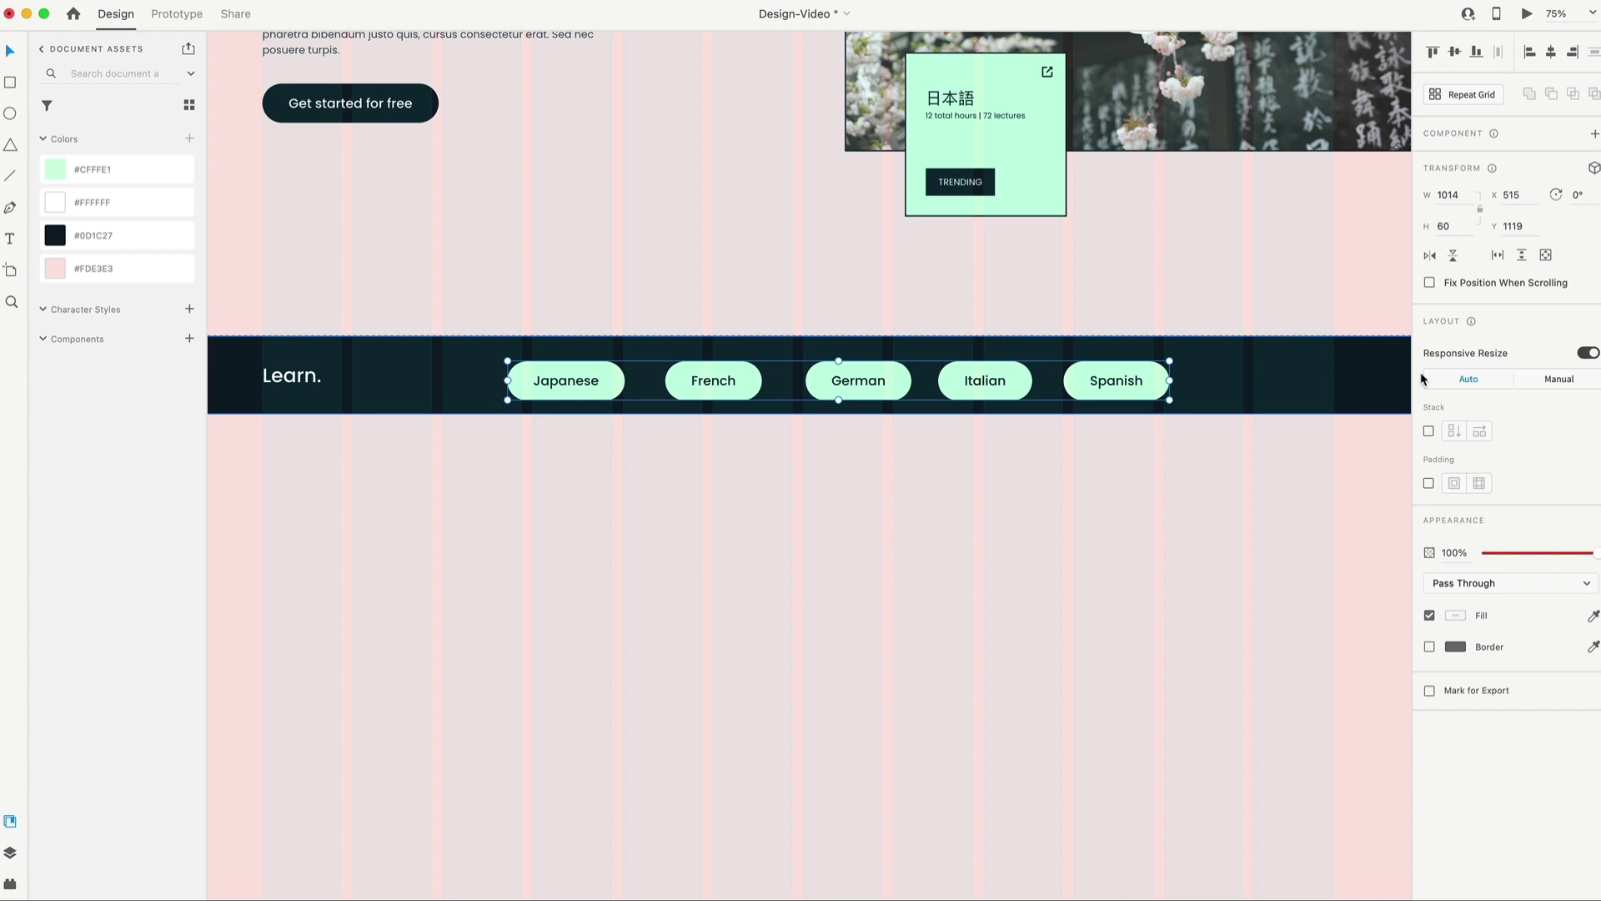
left_click(1428, 431)
left_click(1532, 426)
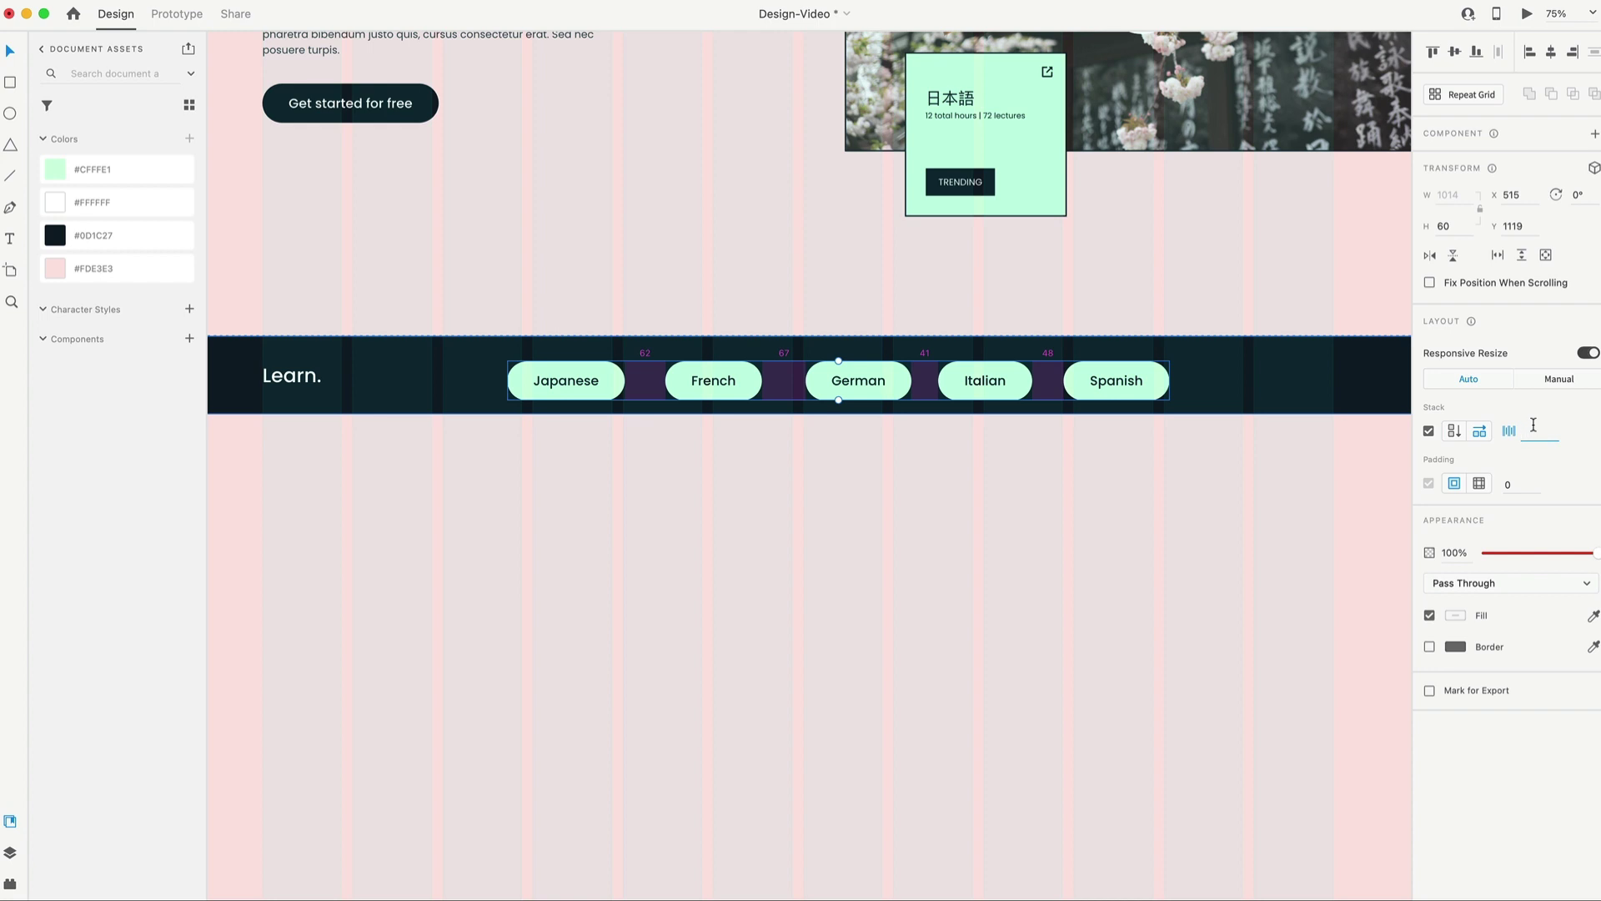
type("30")
key("Return")
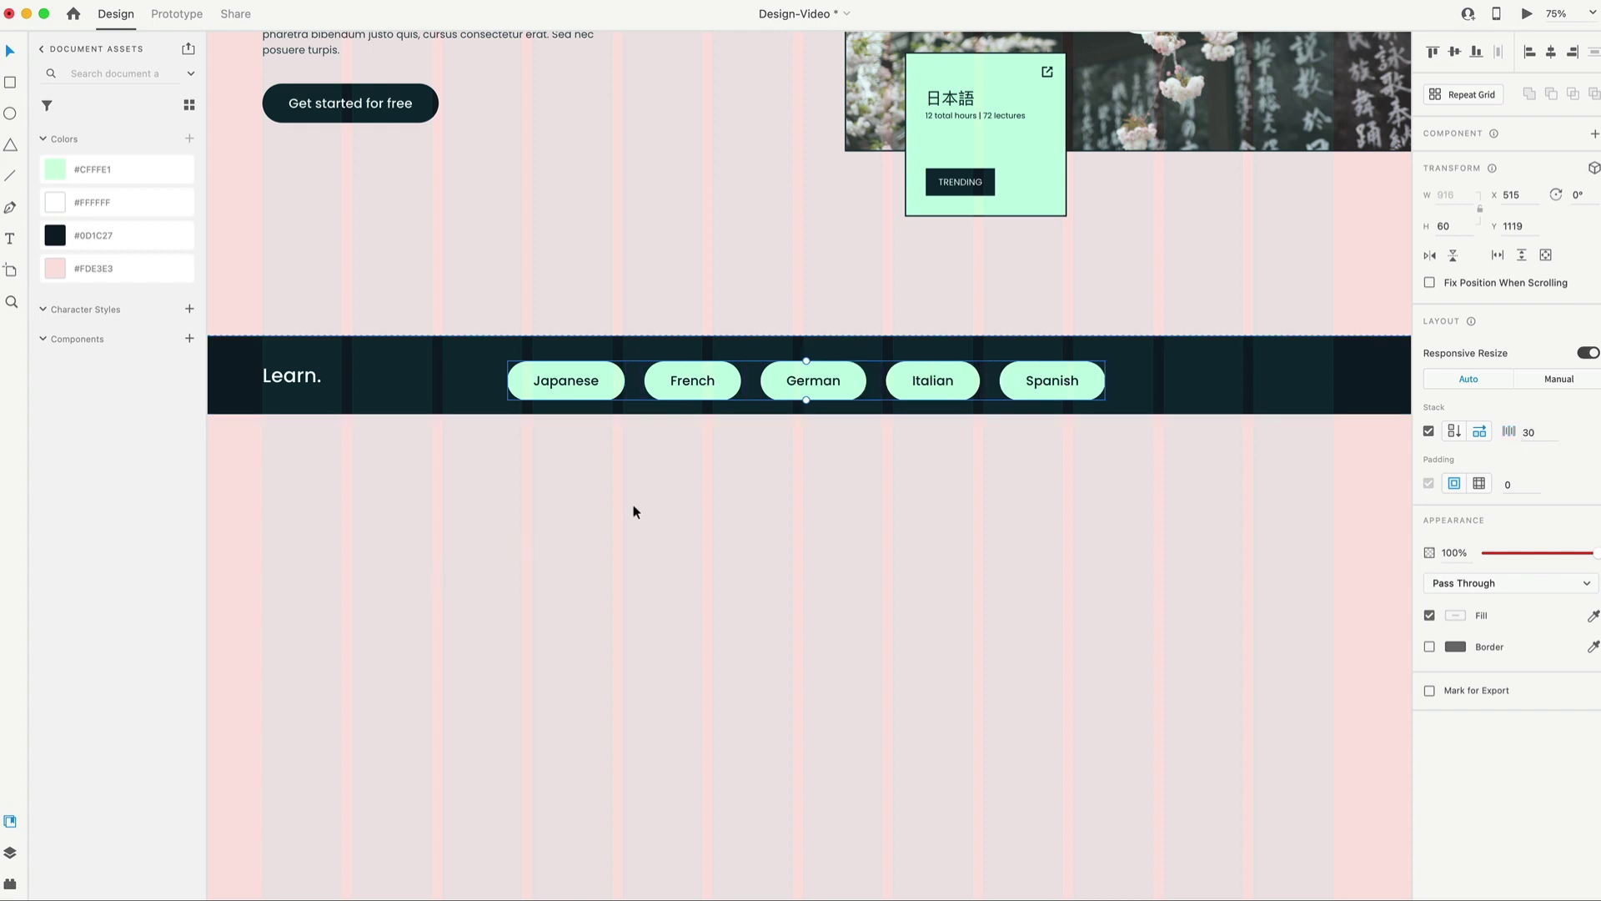
left_click_drag(1042, 387, 1167, 367)
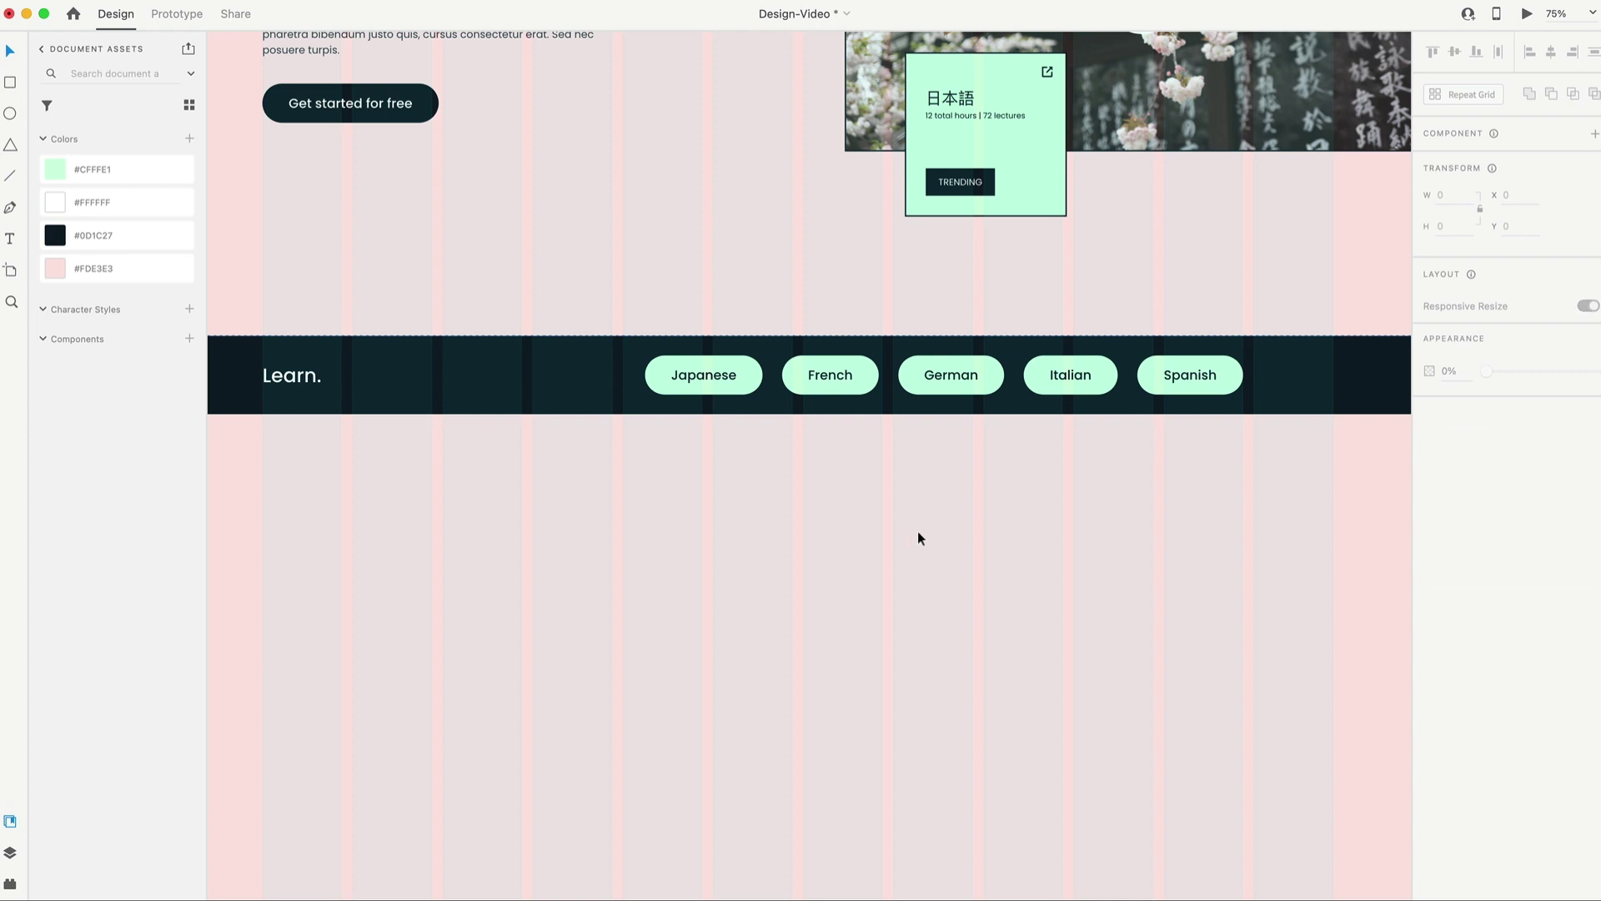
Change the band title from 'Learn.' to 'Select a language to learn'.
left_click(291, 379)
double_click(292, 380)
type("Select a language to learn")
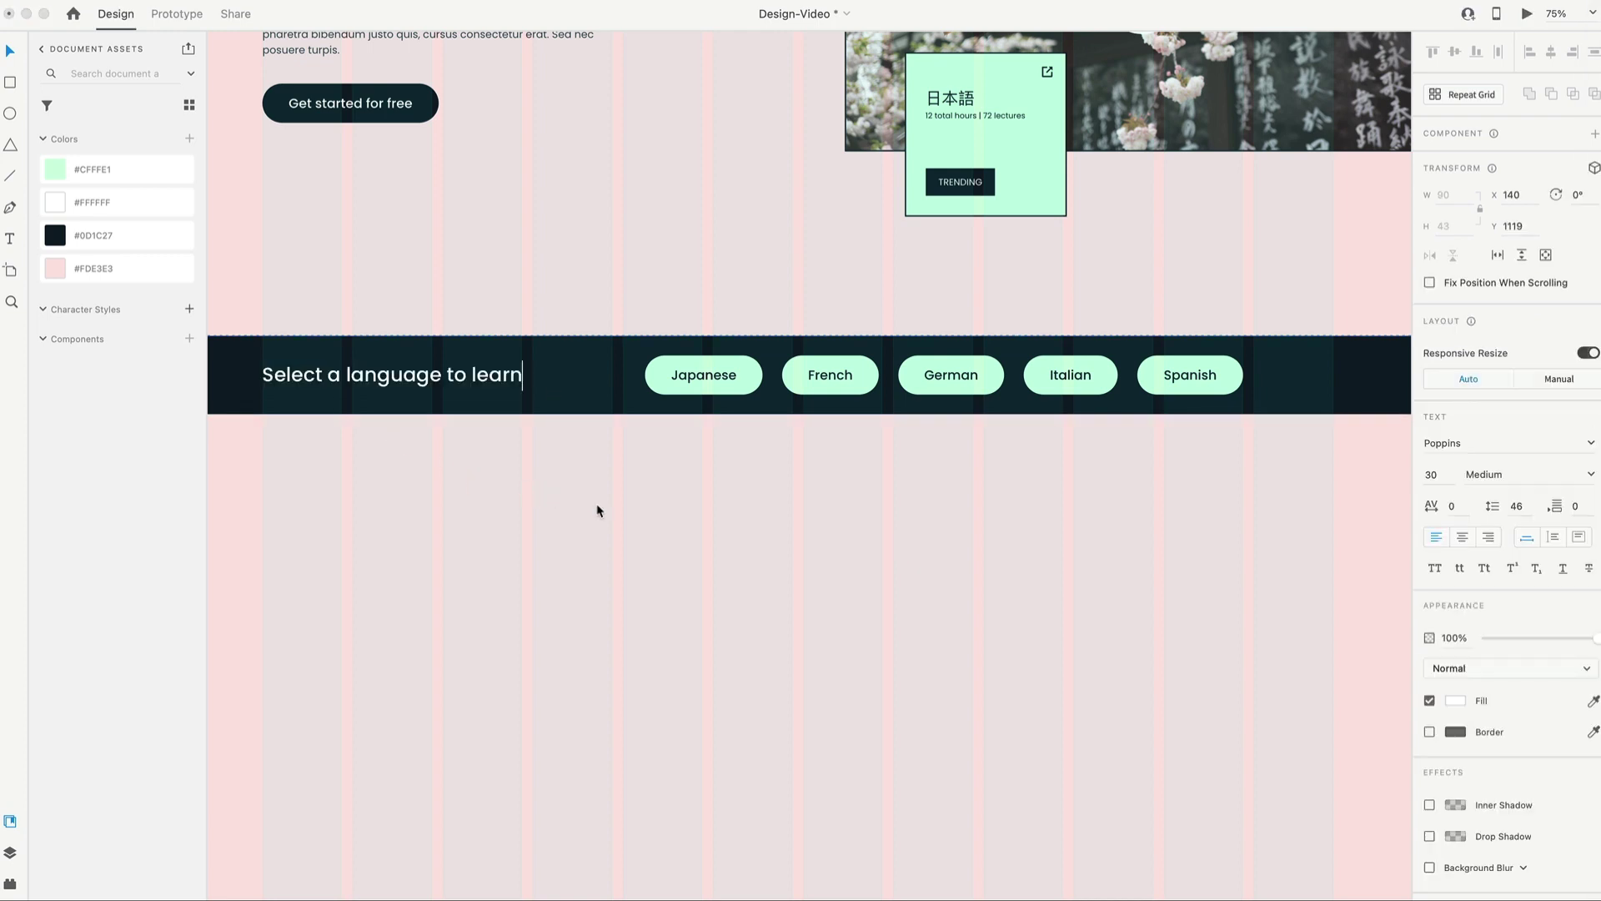
left_click(597, 507)
scroll(598, 508, "down", 3)
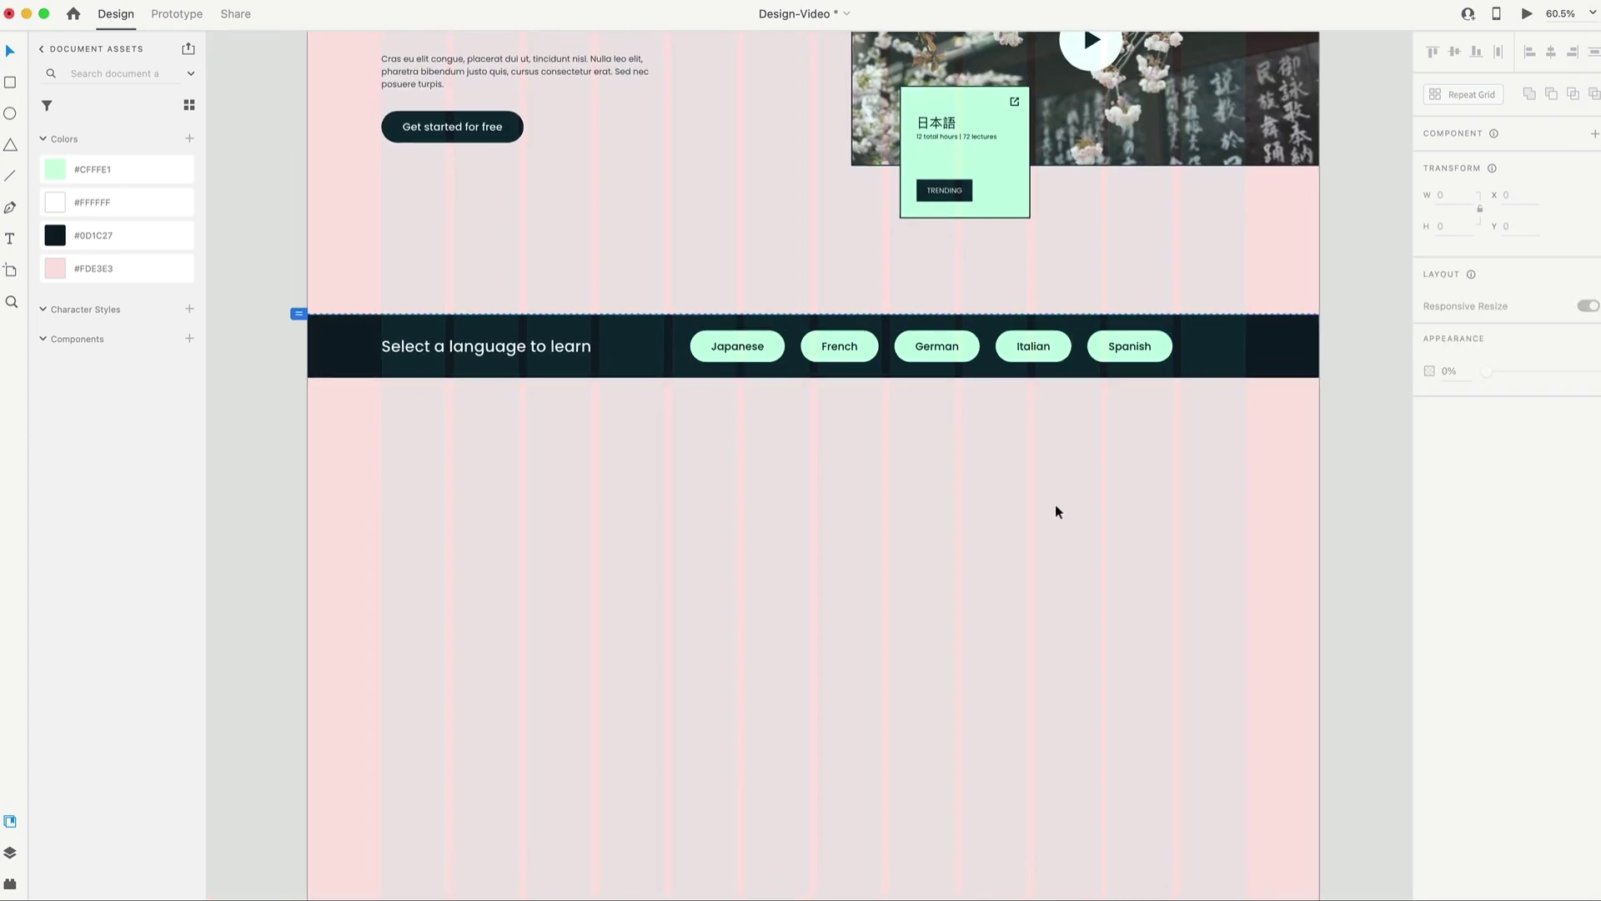
scroll(1057, 511, "down", 3)
Copy the title below as a #0D1C27 heading, size 56 with 73 line height, fixed width on two lines.
left_click_drag(504, 257, 519, 478)
left_click(116, 235)
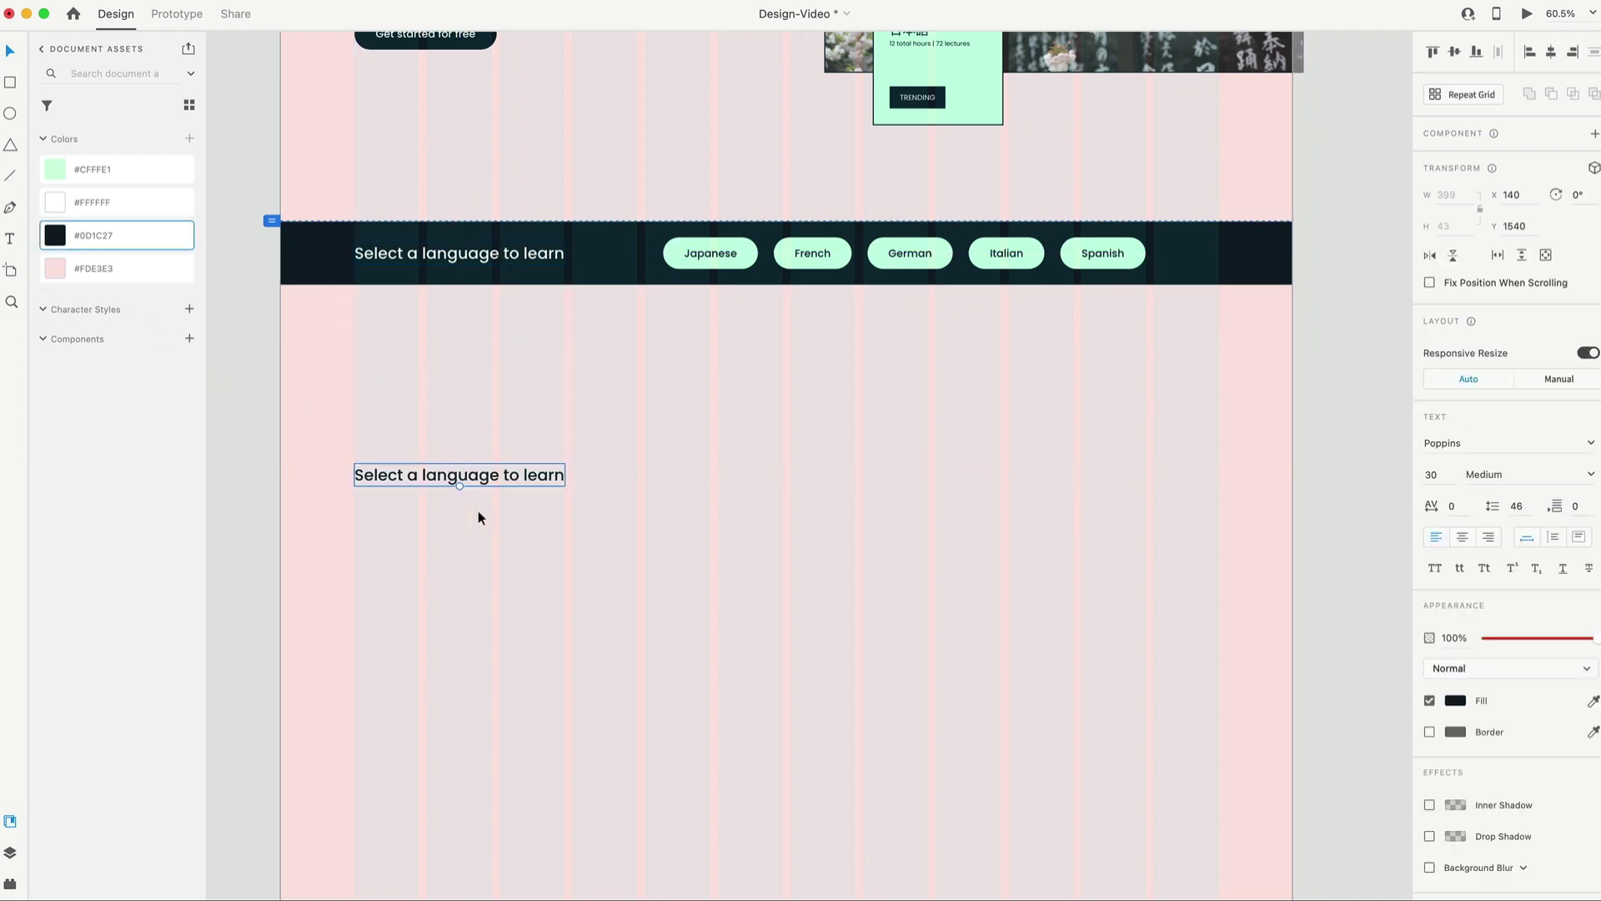
left_click(1434, 474)
type("56")
key("Tab")
type("73")
key("Return")
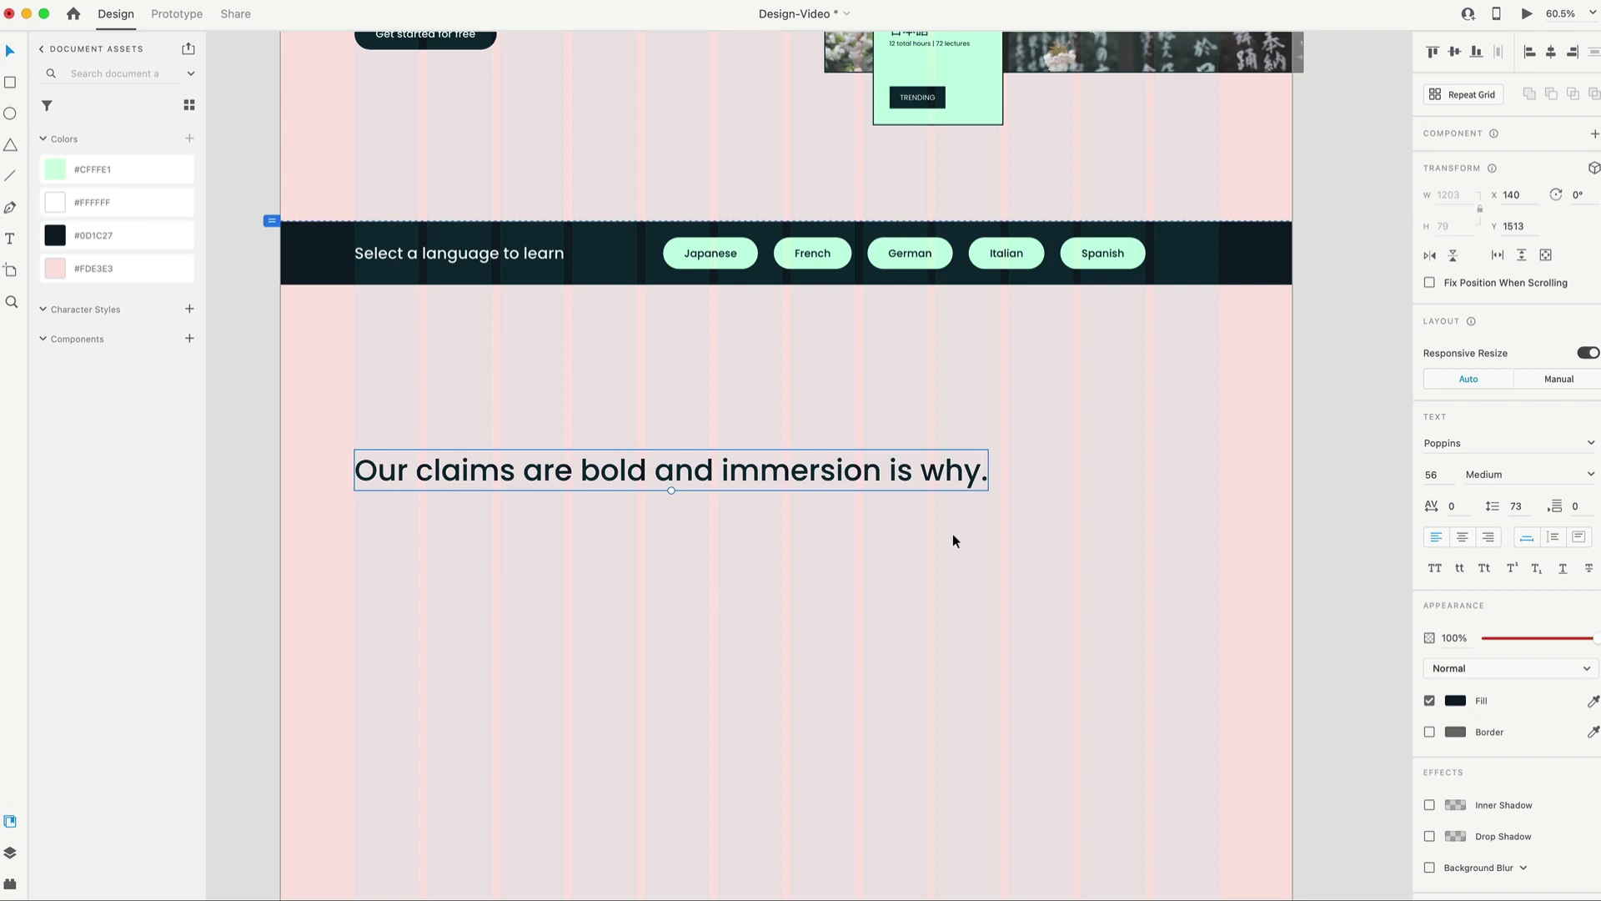
left_click(1554, 542)
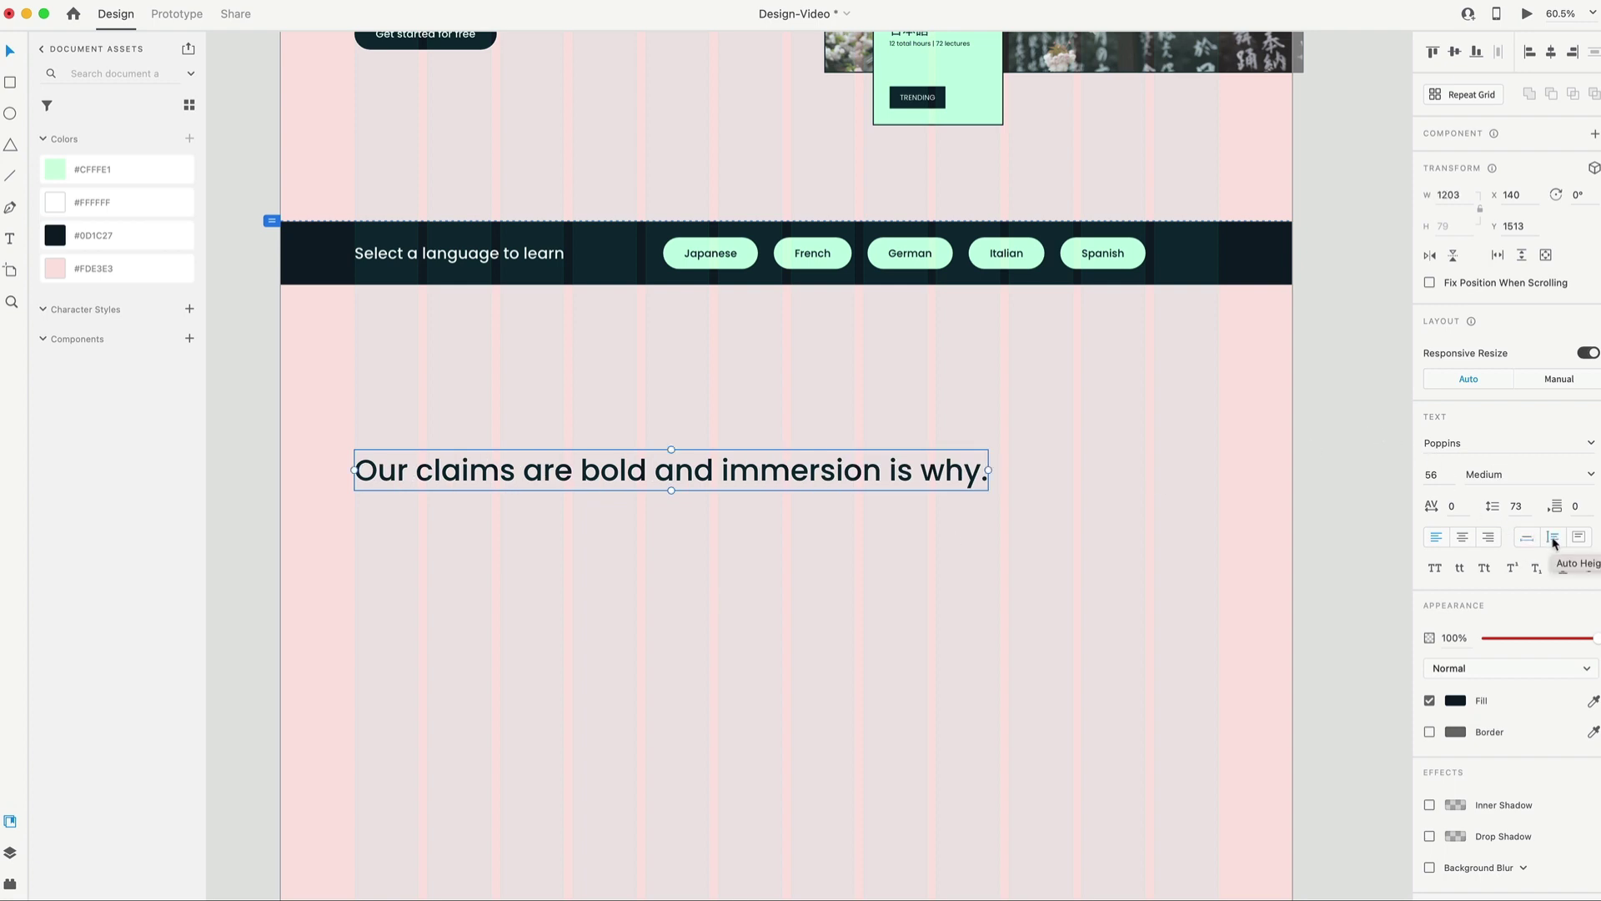
left_click_drag(988, 470, 706, 469)
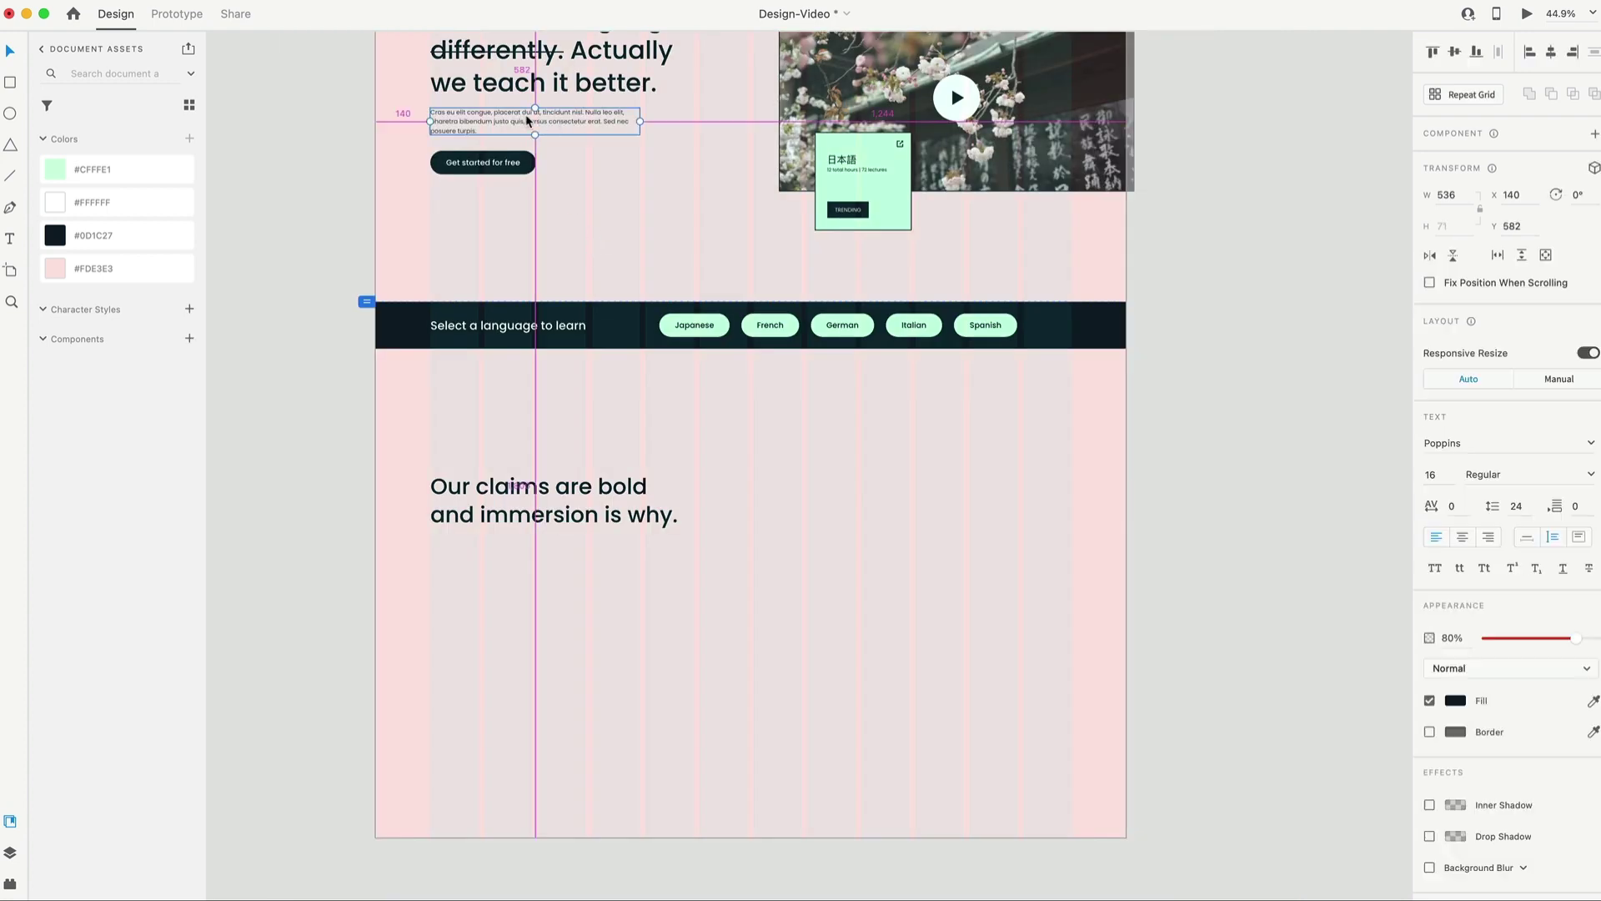
Copy the intro paragraph and place it 20 px under the new heading.
left_click_drag(497, 124, 501, 553)
left_click(601, 122)
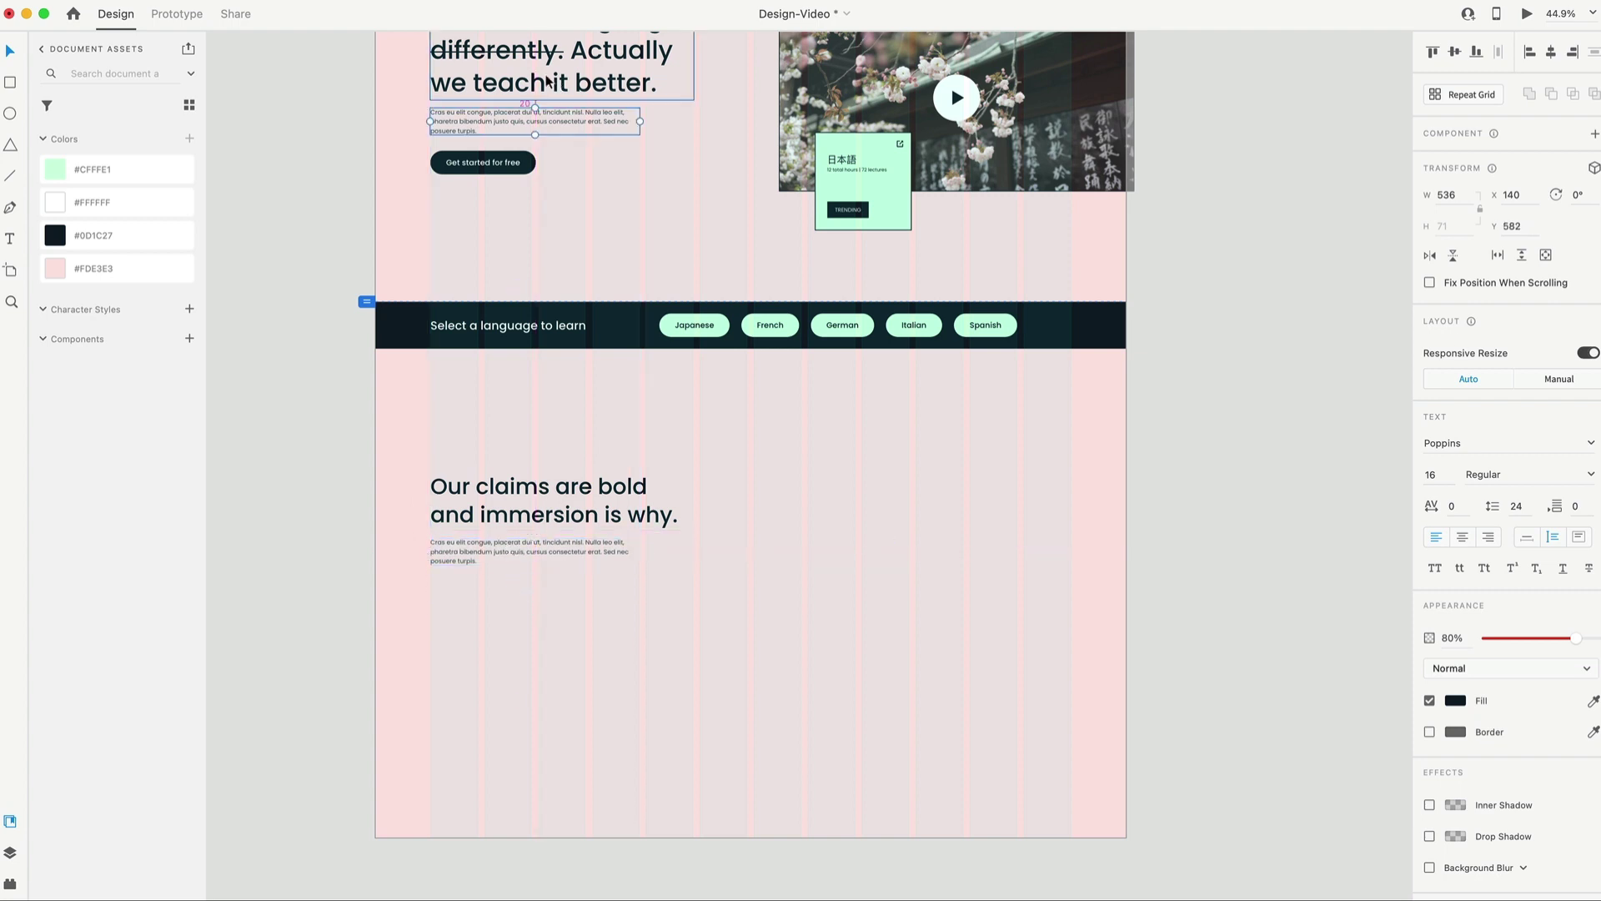
scroll(467, 528, "up", 10)
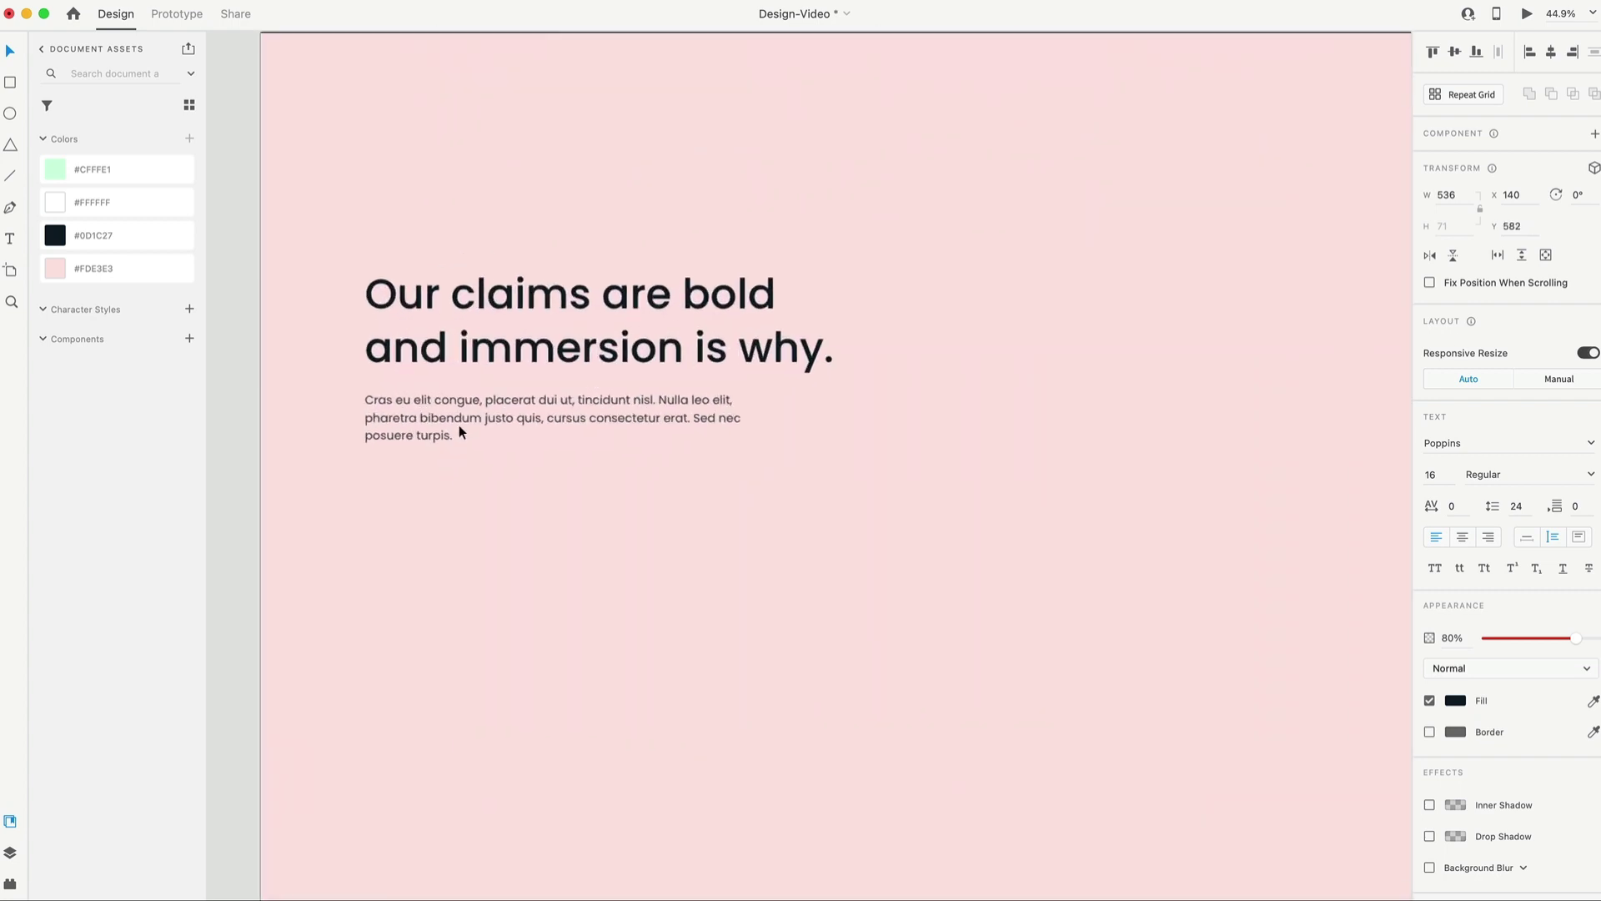
left_click_drag(472, 425, 473, 426)
scroll(500, 459, "down", 5)
left_click(431, 413)
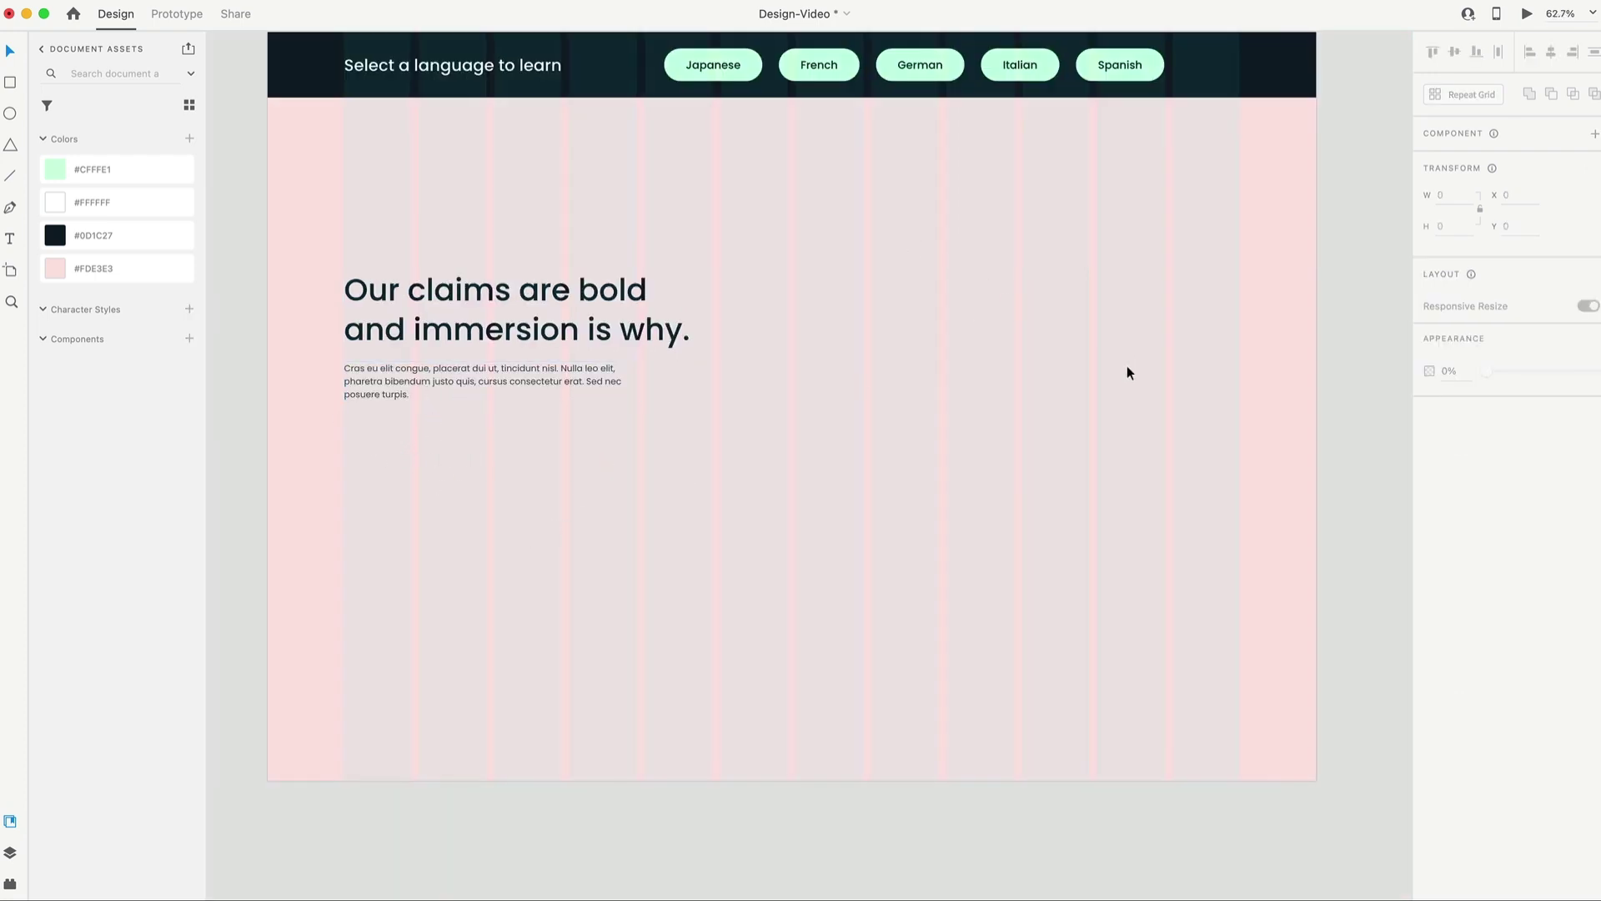
Draw a 380 px tall rectangle 60 px below the paragraph.
mouse_move(344, 440)
left_mouse_down()
mouse_move(661, 625)
mouse_move(713, 633)
left_mouse_up()
key("Return")
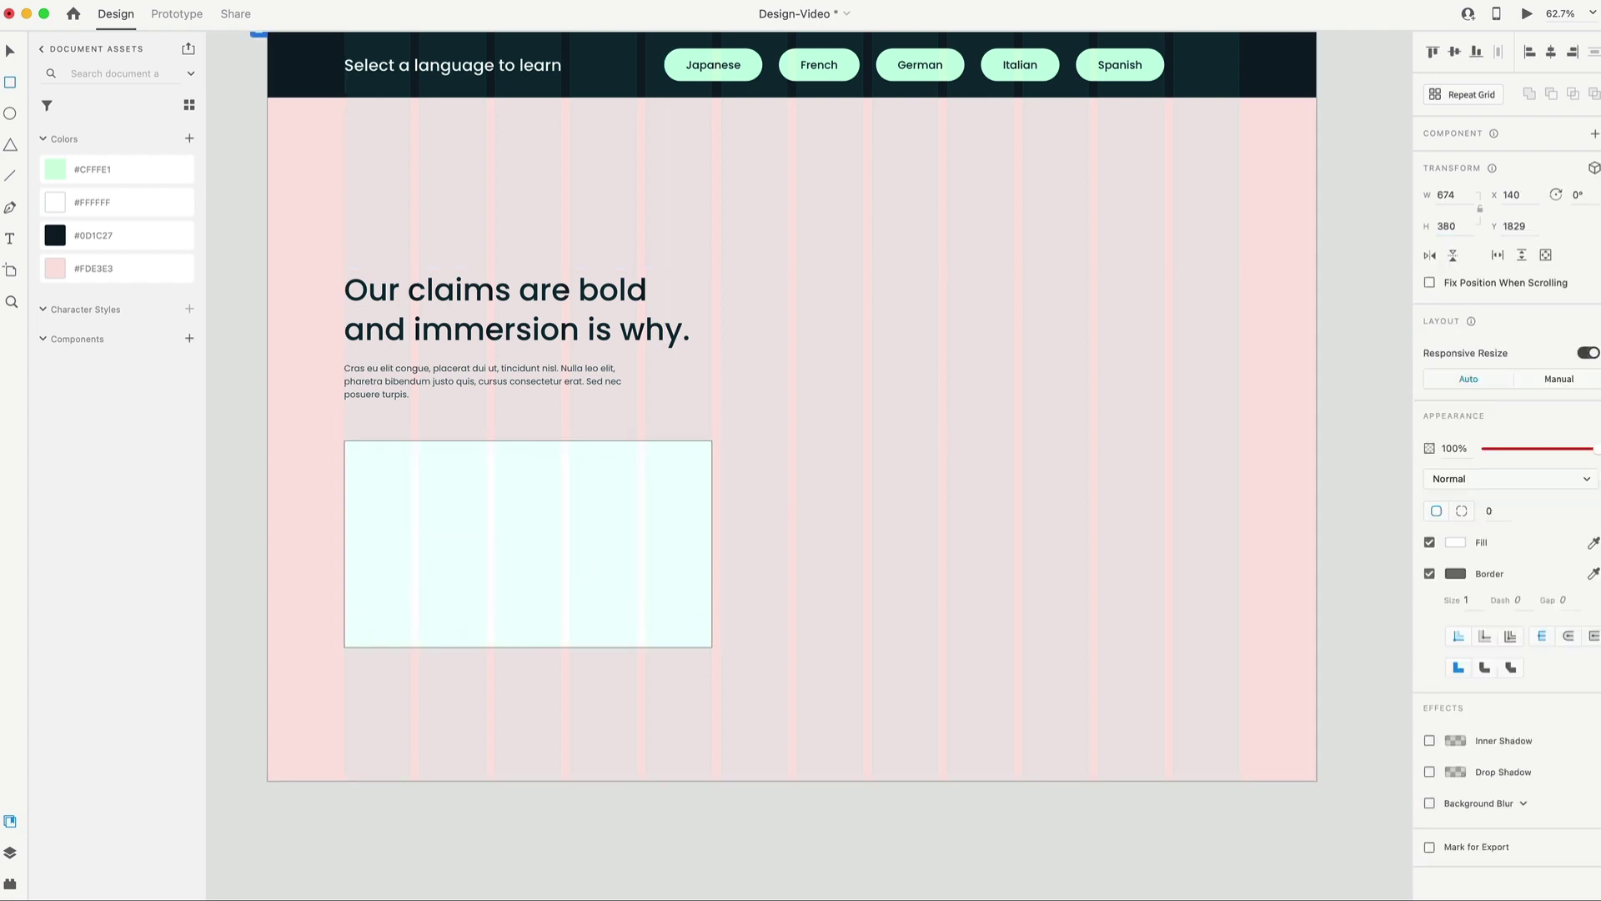
left_click_drag(473, 538, 477, 533)
scroll(894, 458, "down", 2)
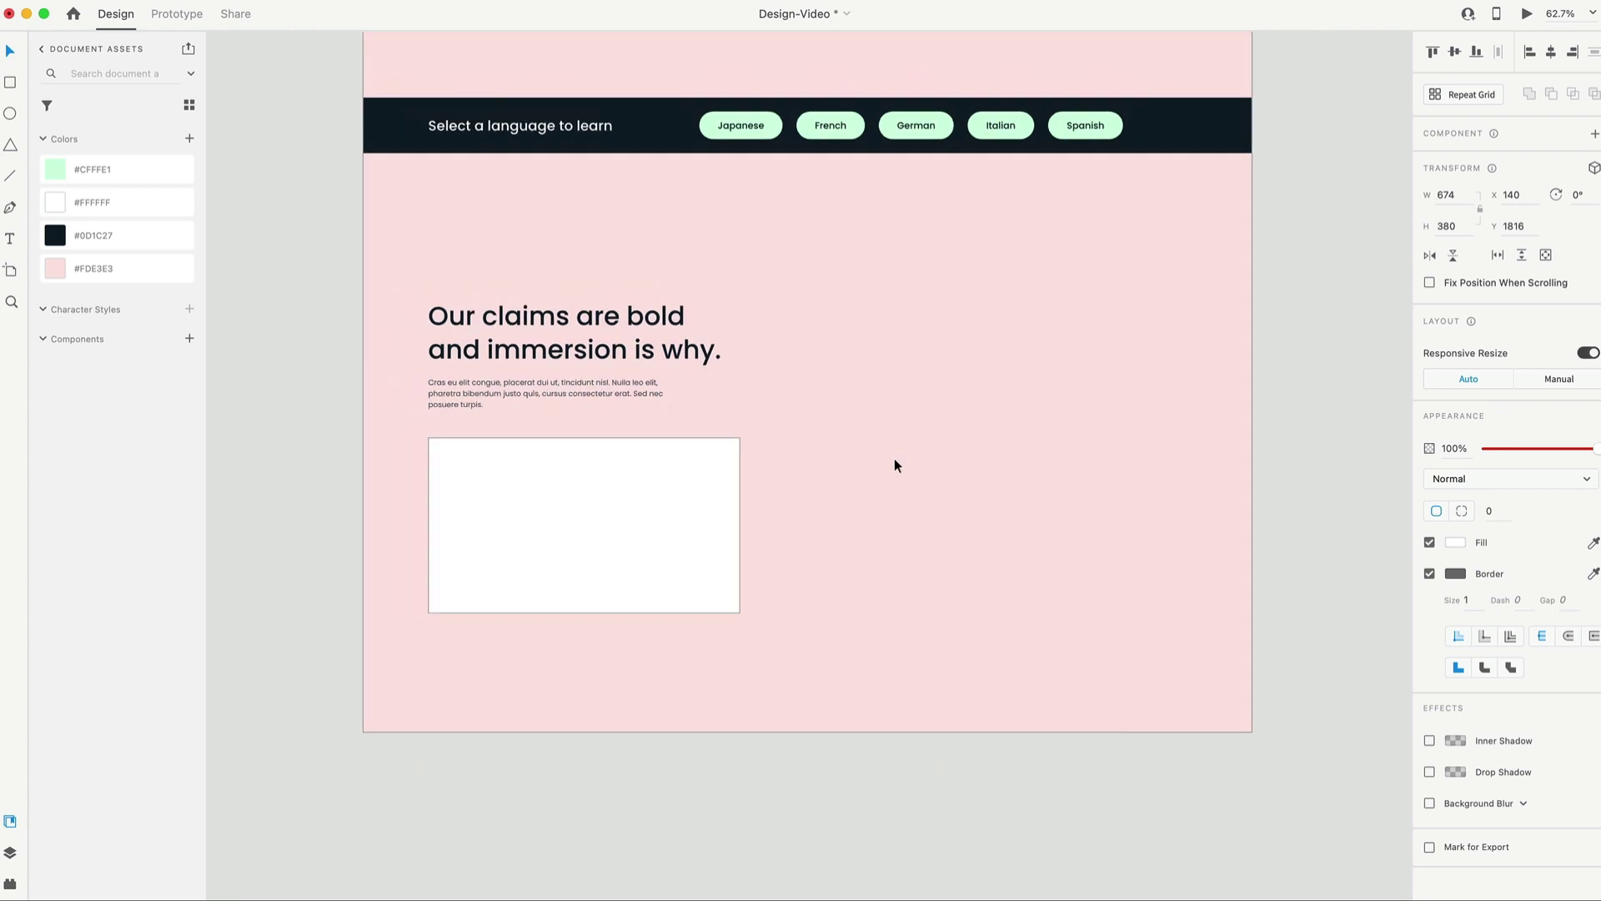
scroll(894, 458, "up", 5)
scroll(838, 585, "down", 3)
scroll(547, 628, "down", 1)
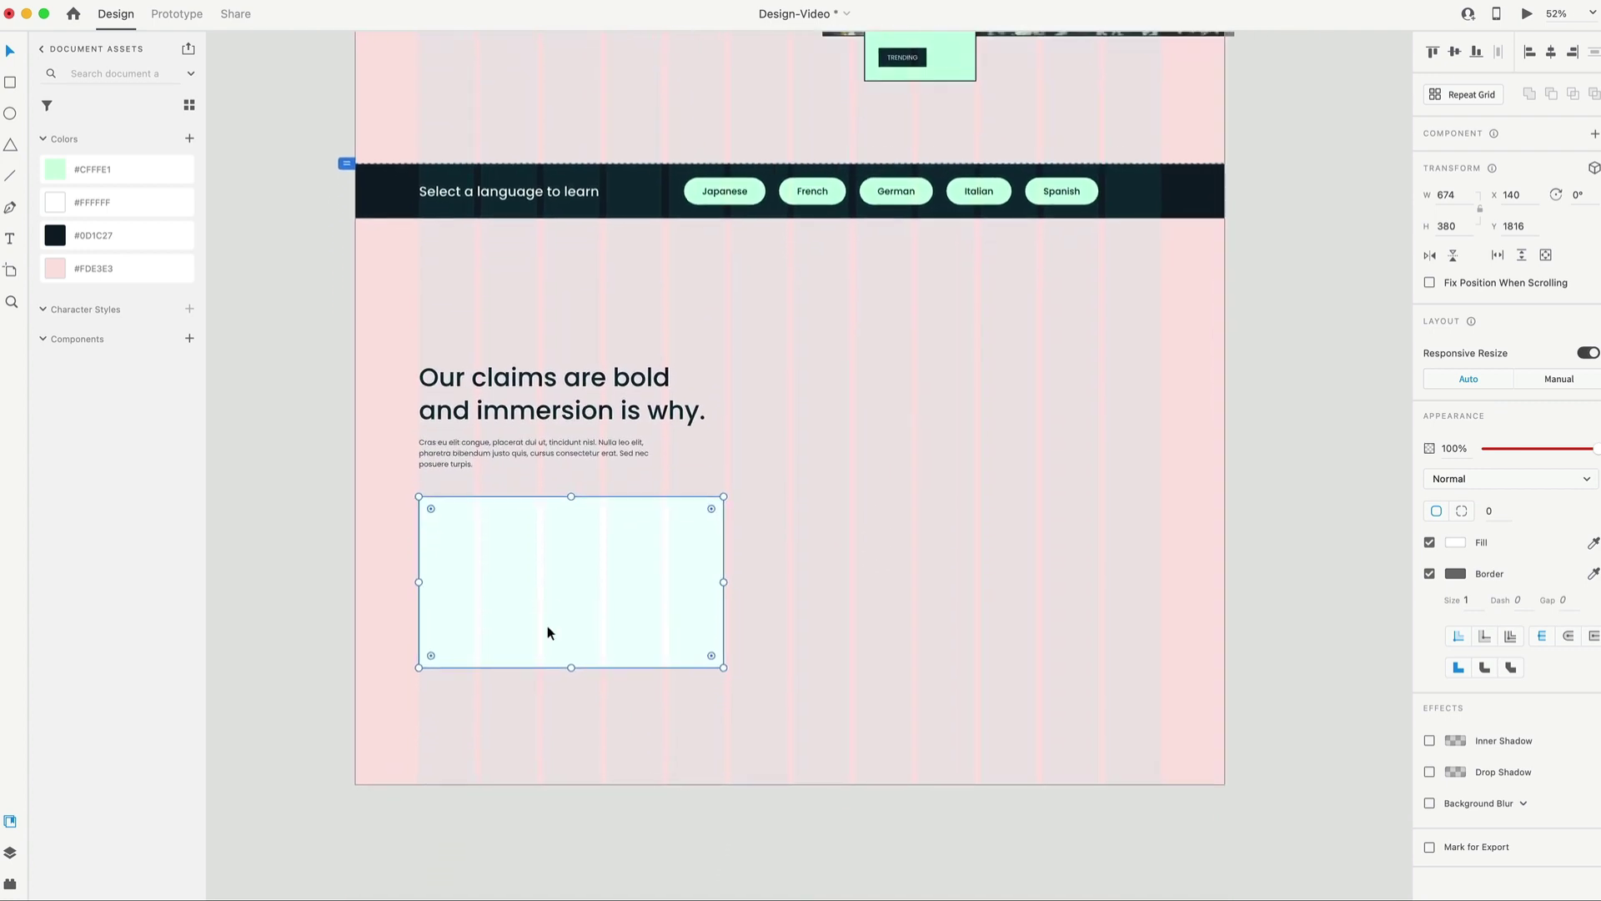
scroll(547, 629, "up", 3)
scroll(632, 618, "down", 1)
Give the rectangle a 2 px #0D1C27 border.
left_click(1467, 600)
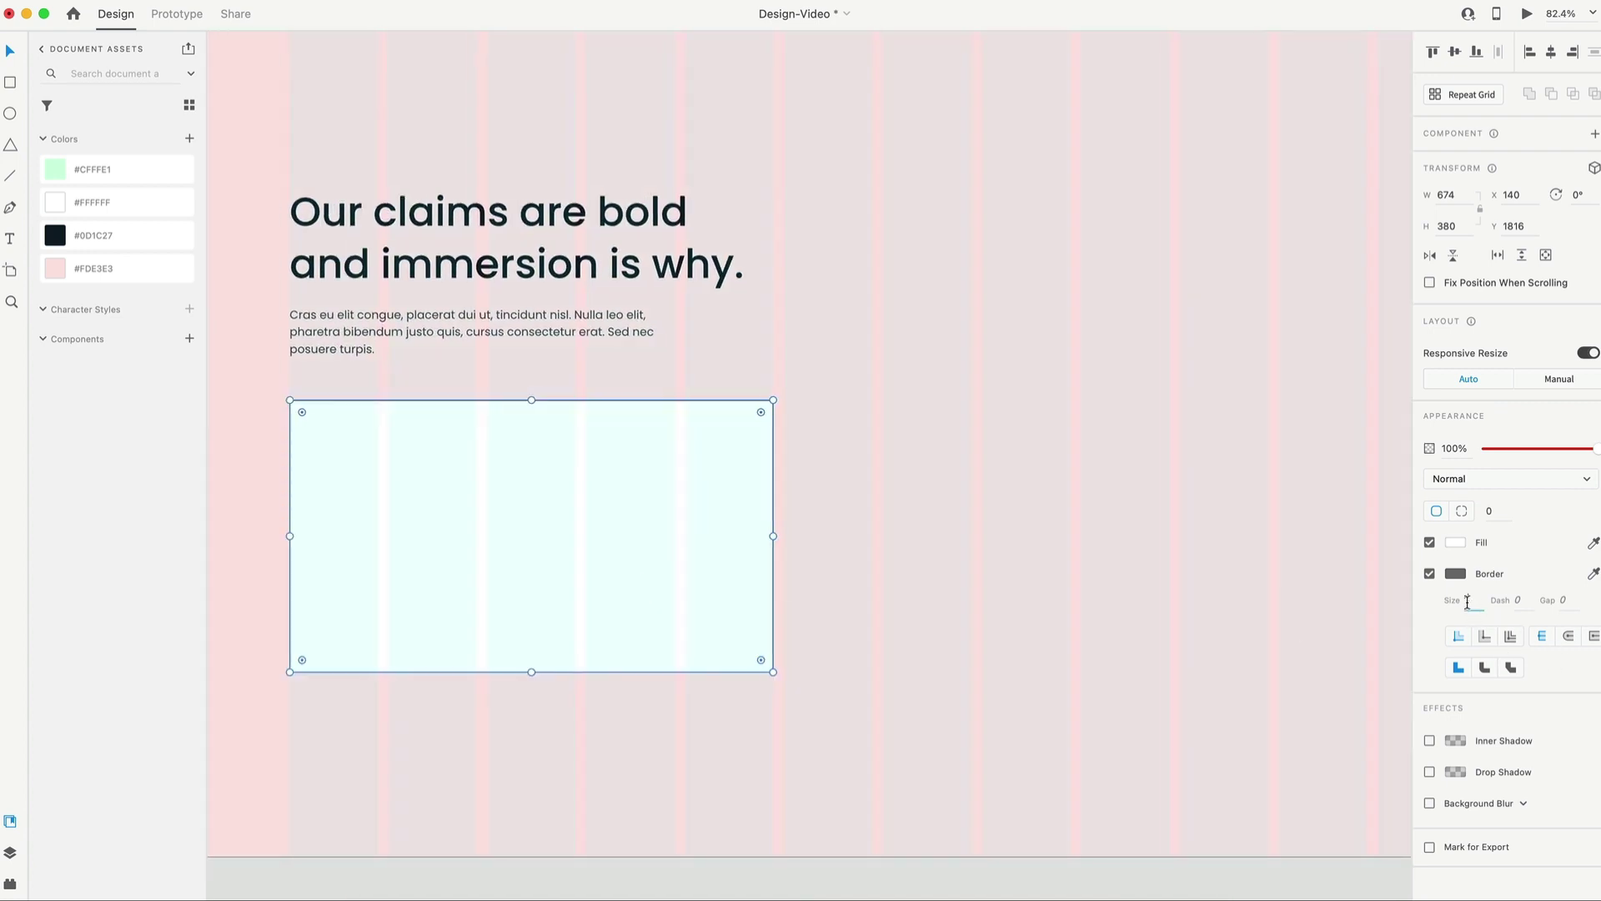
type("2")
key("Return")
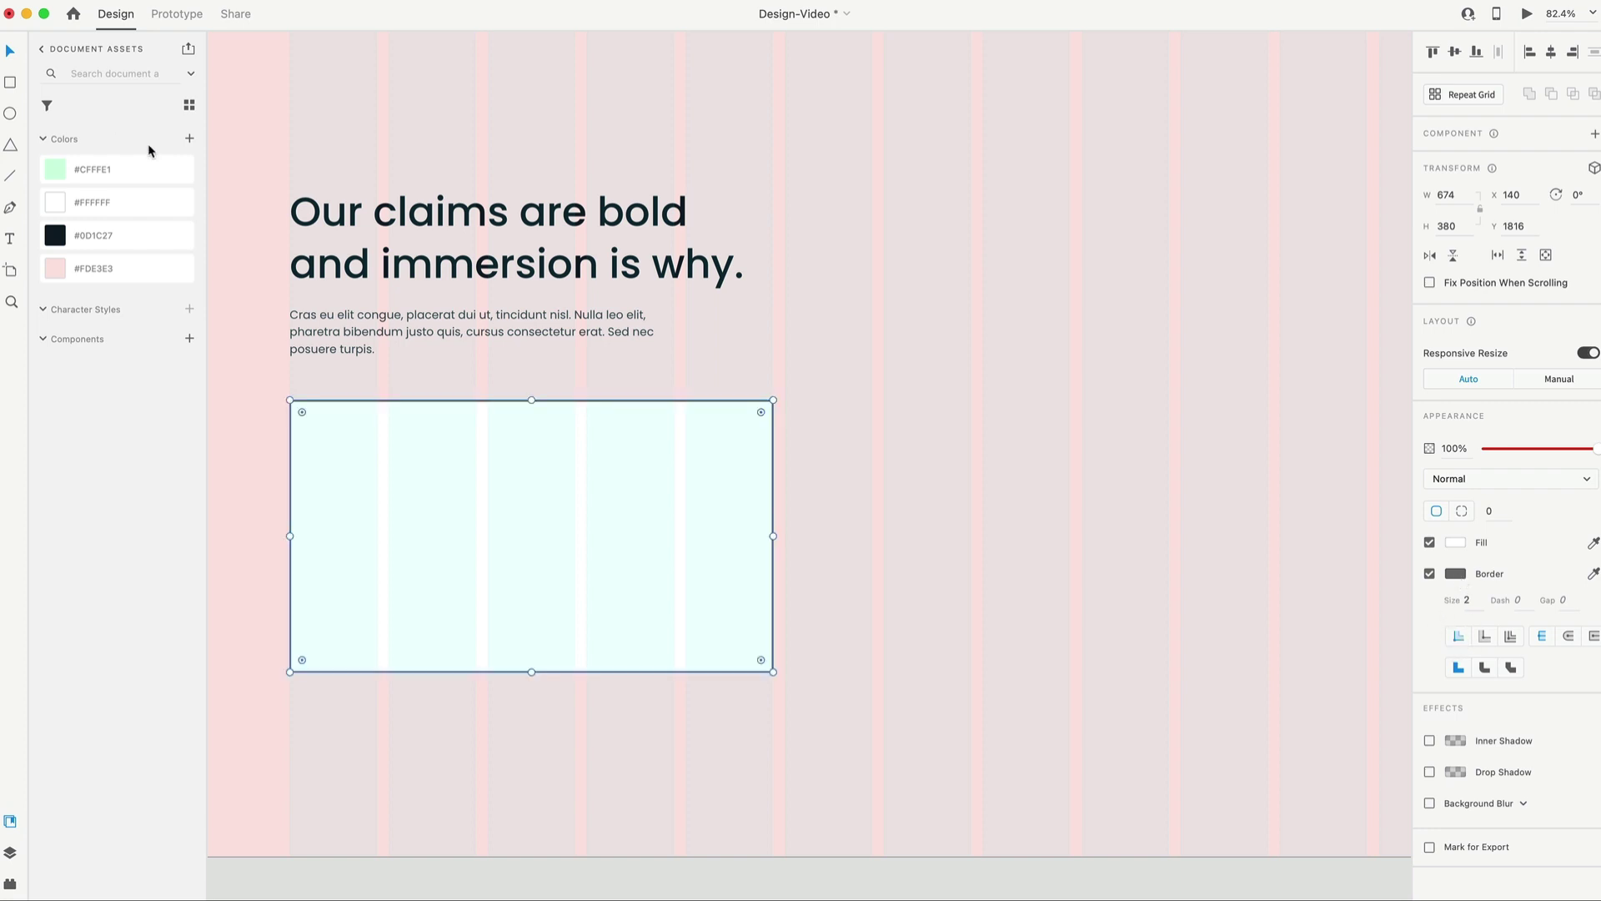
right_click(155, 235)
left_click(185, 266)
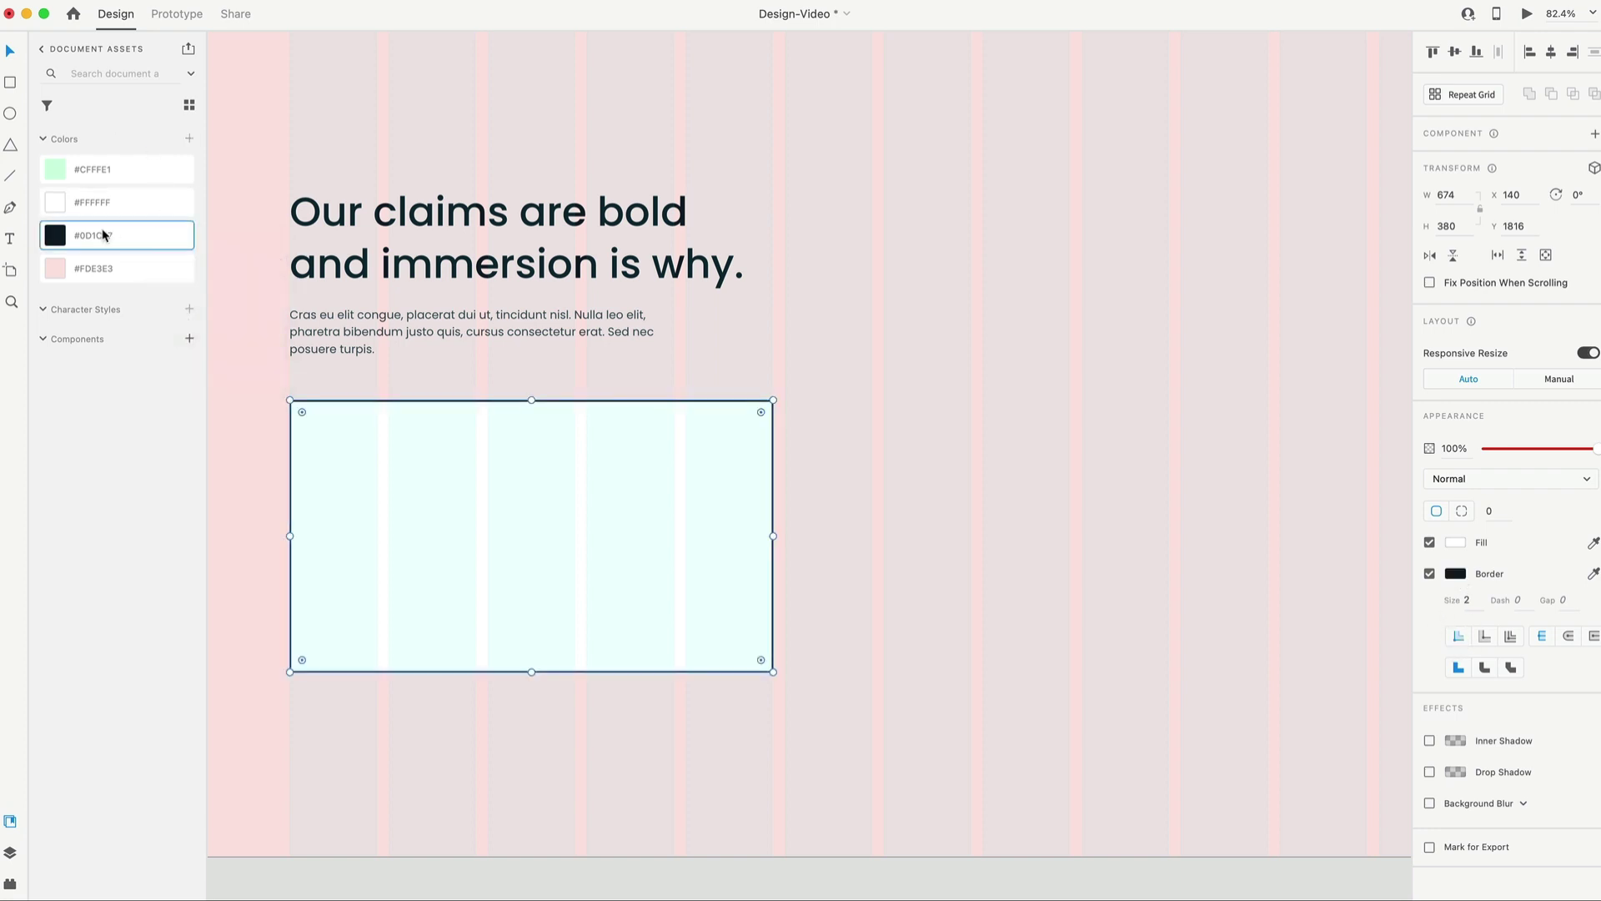
Drop the laptop photo into the rectangle, lower its opacity, and remove its border.
scroll(875, 513, "down", 1)
left_click_drag(881, 519, 500, 471)
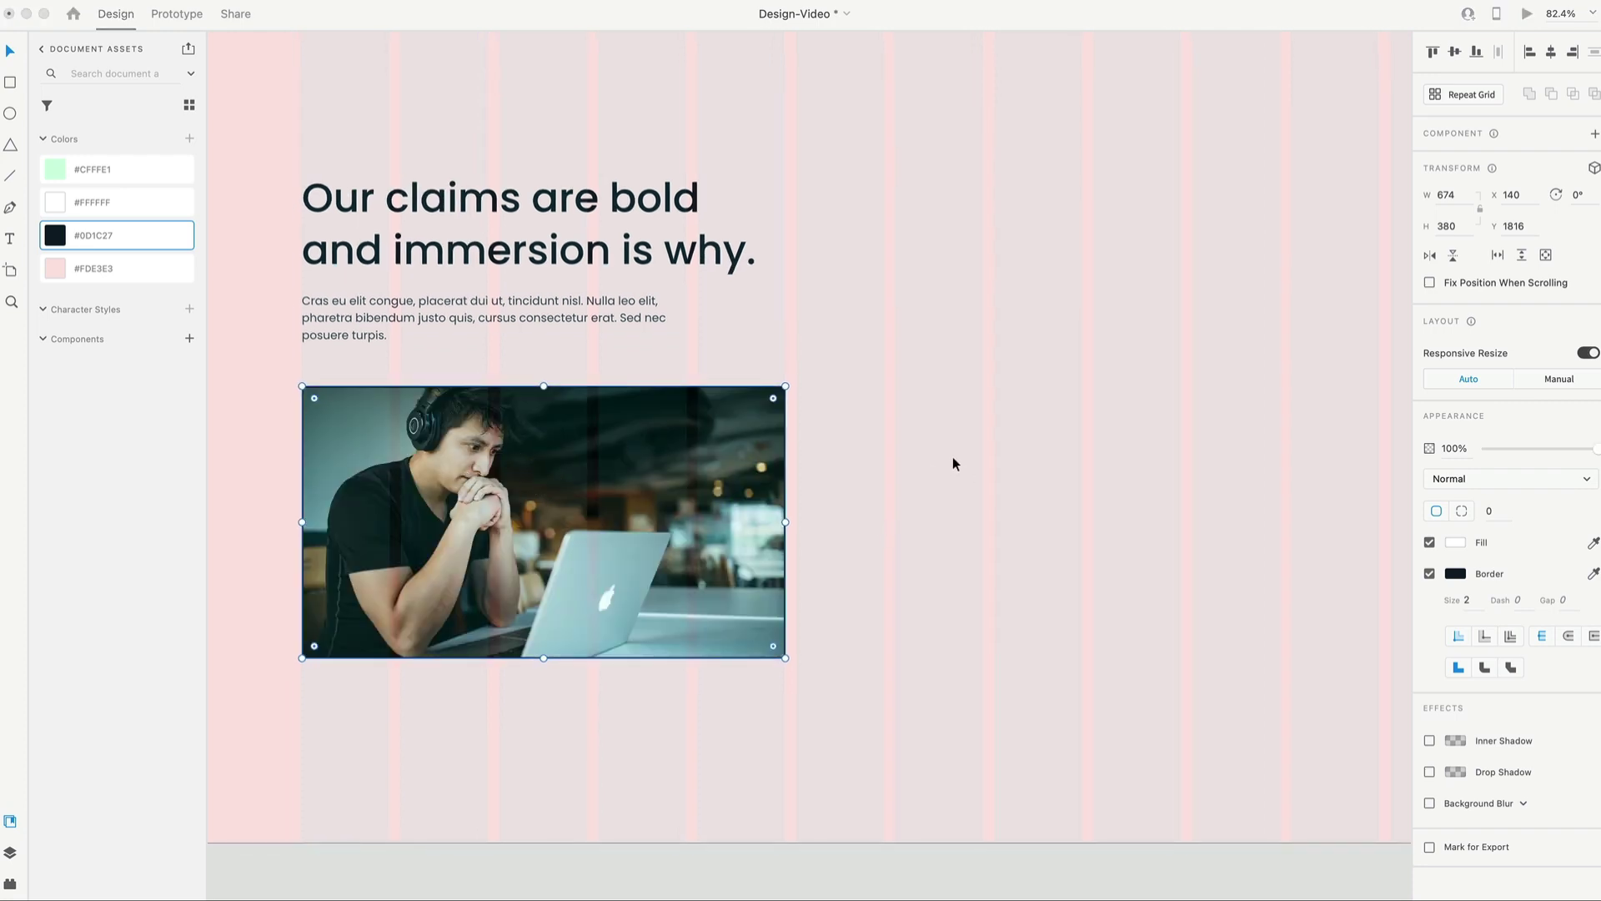
left_click(817, 531)
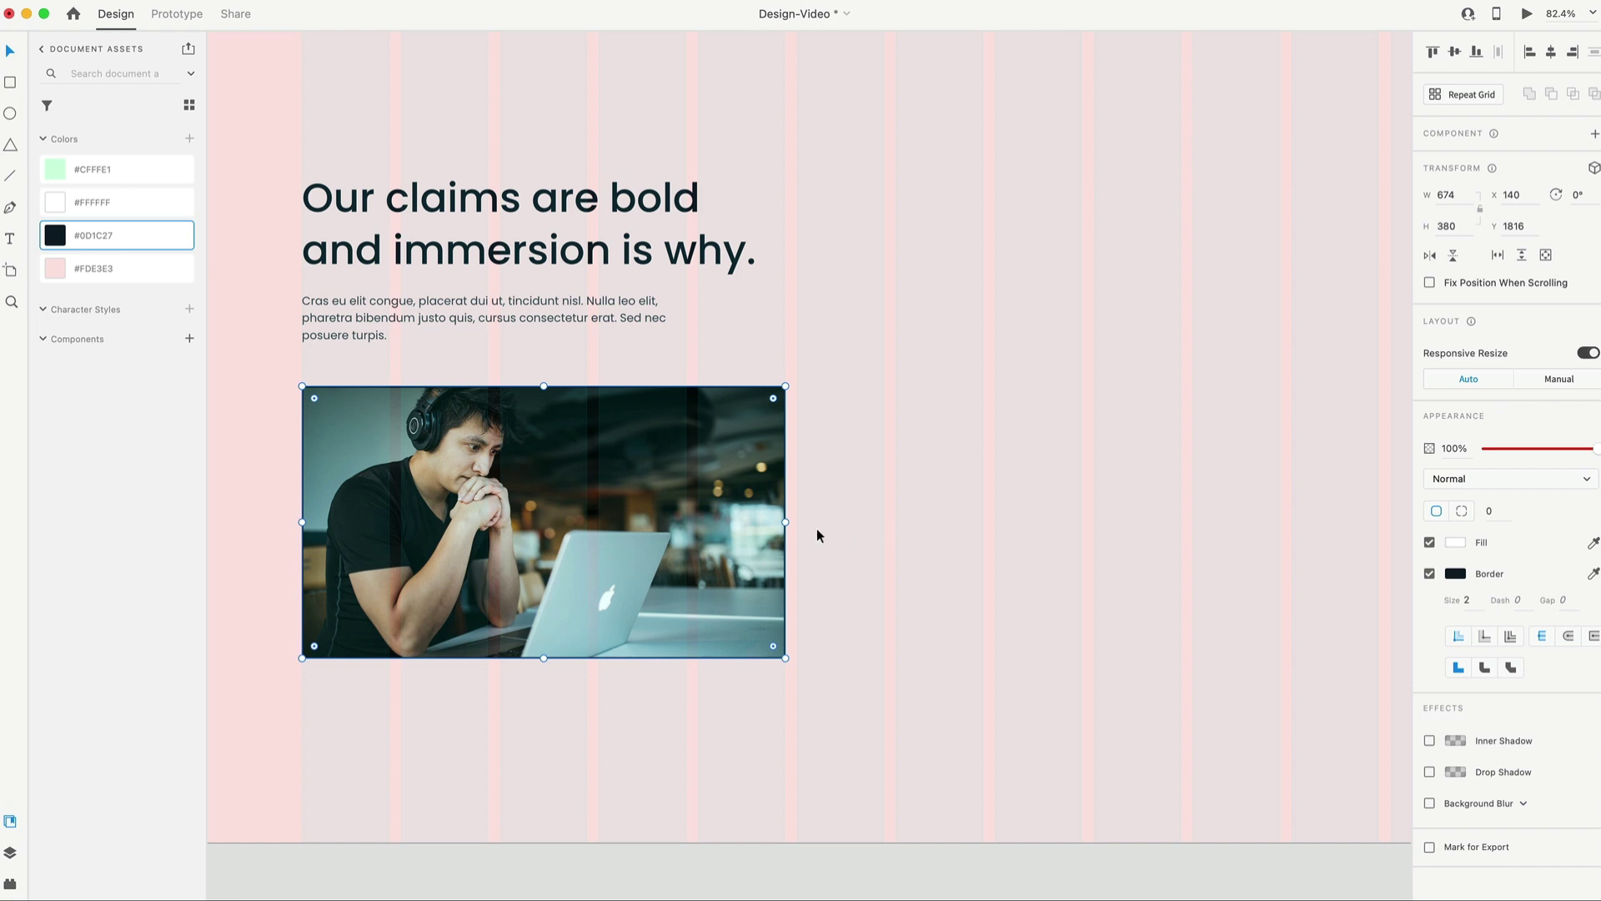
left_click_drag(1592, 449, 1580, 452)
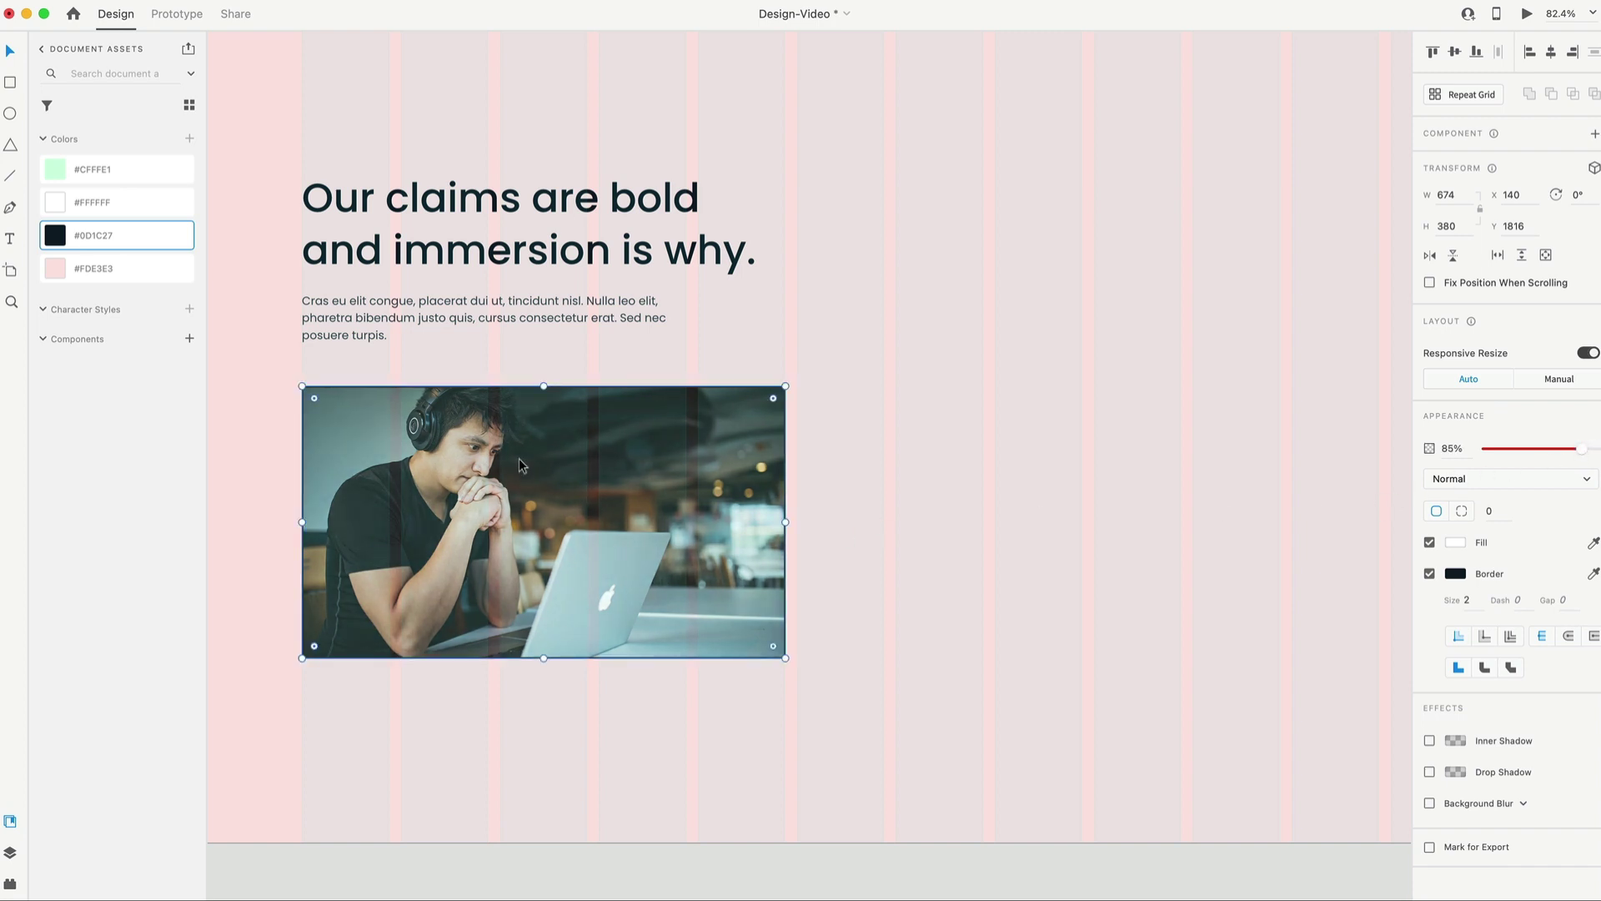
left_click(1248, 564)
left_click(647, 457)
left_click(581, 485)
left_click(1430, 574)
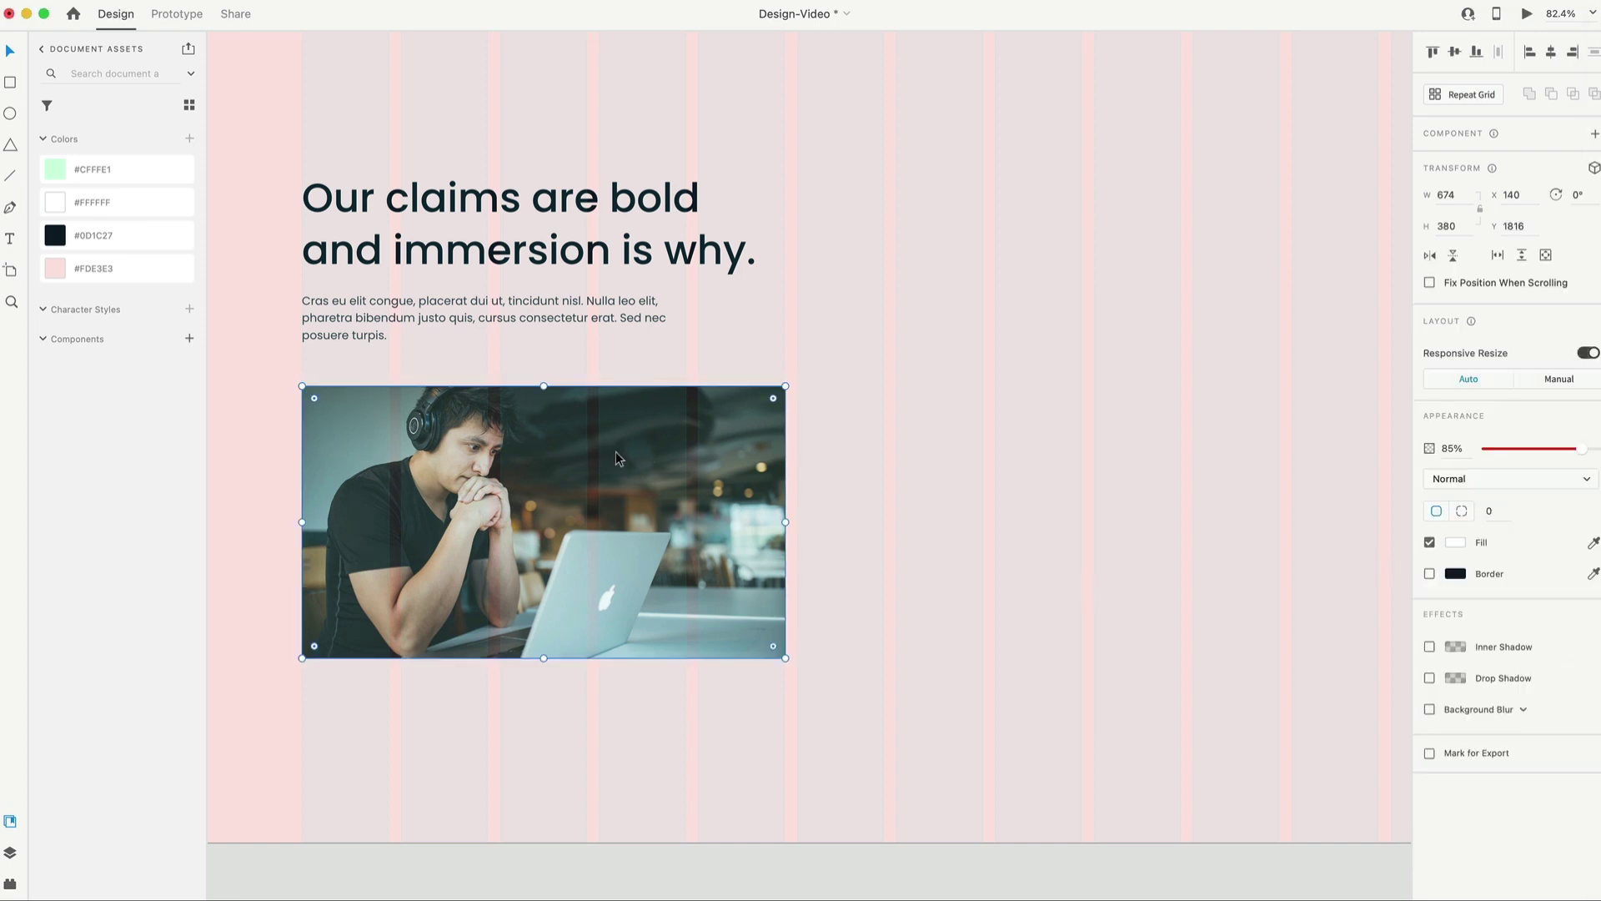
Remove the photo's fill and restore its dark border.
left_click_drag(617, 454, 844, 558)
key("super+z")
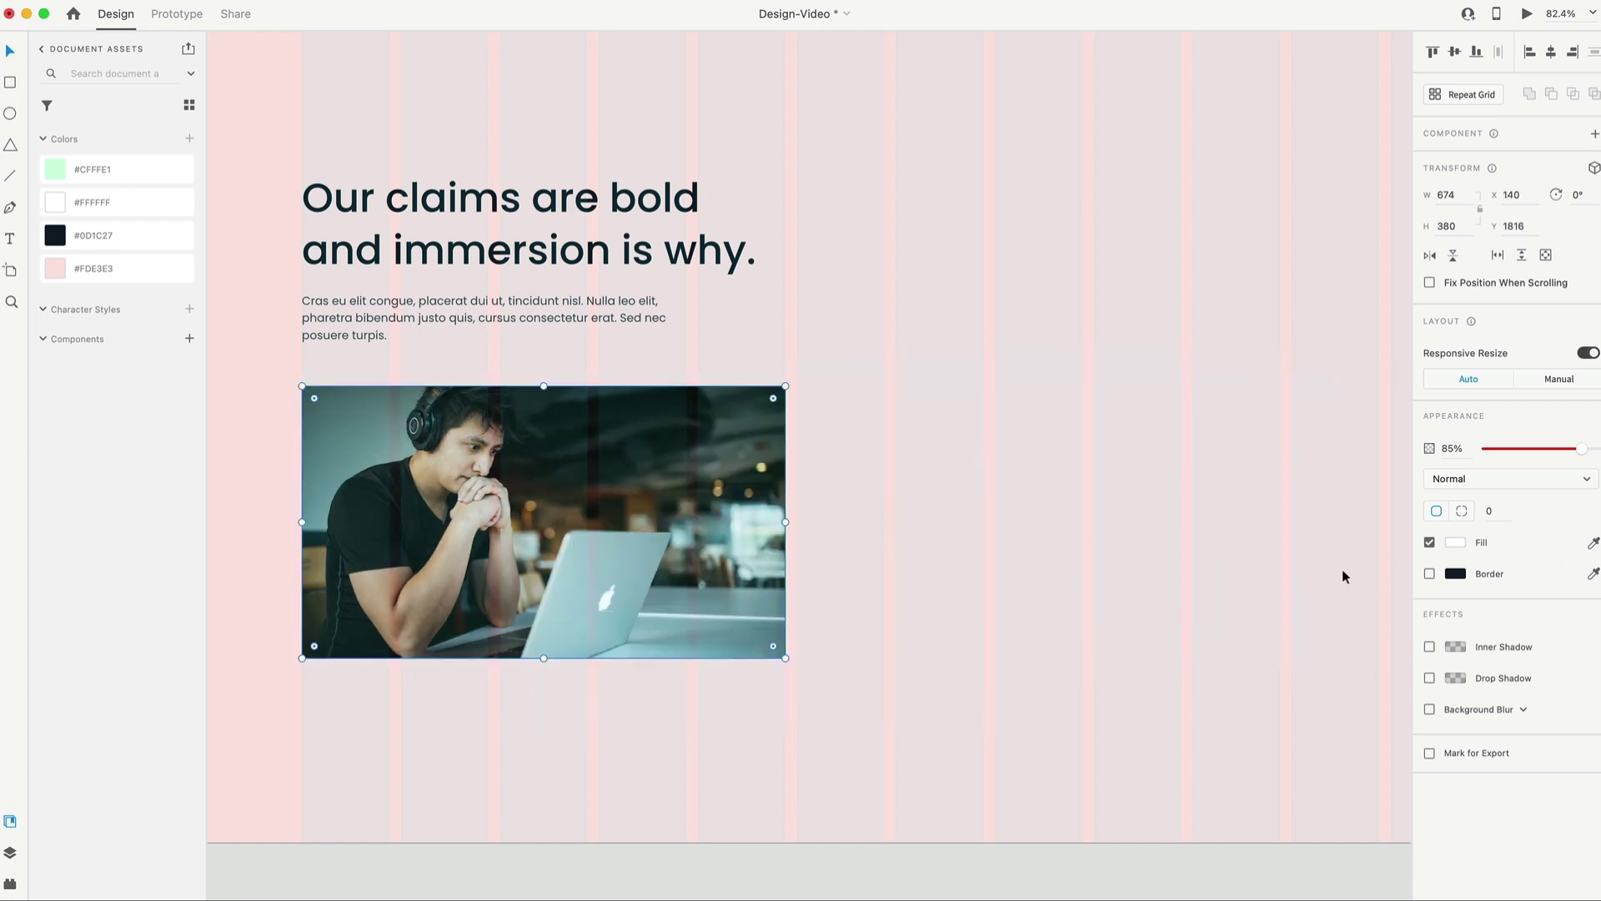
left_click(1429, 542)
left_click(1429, 573)
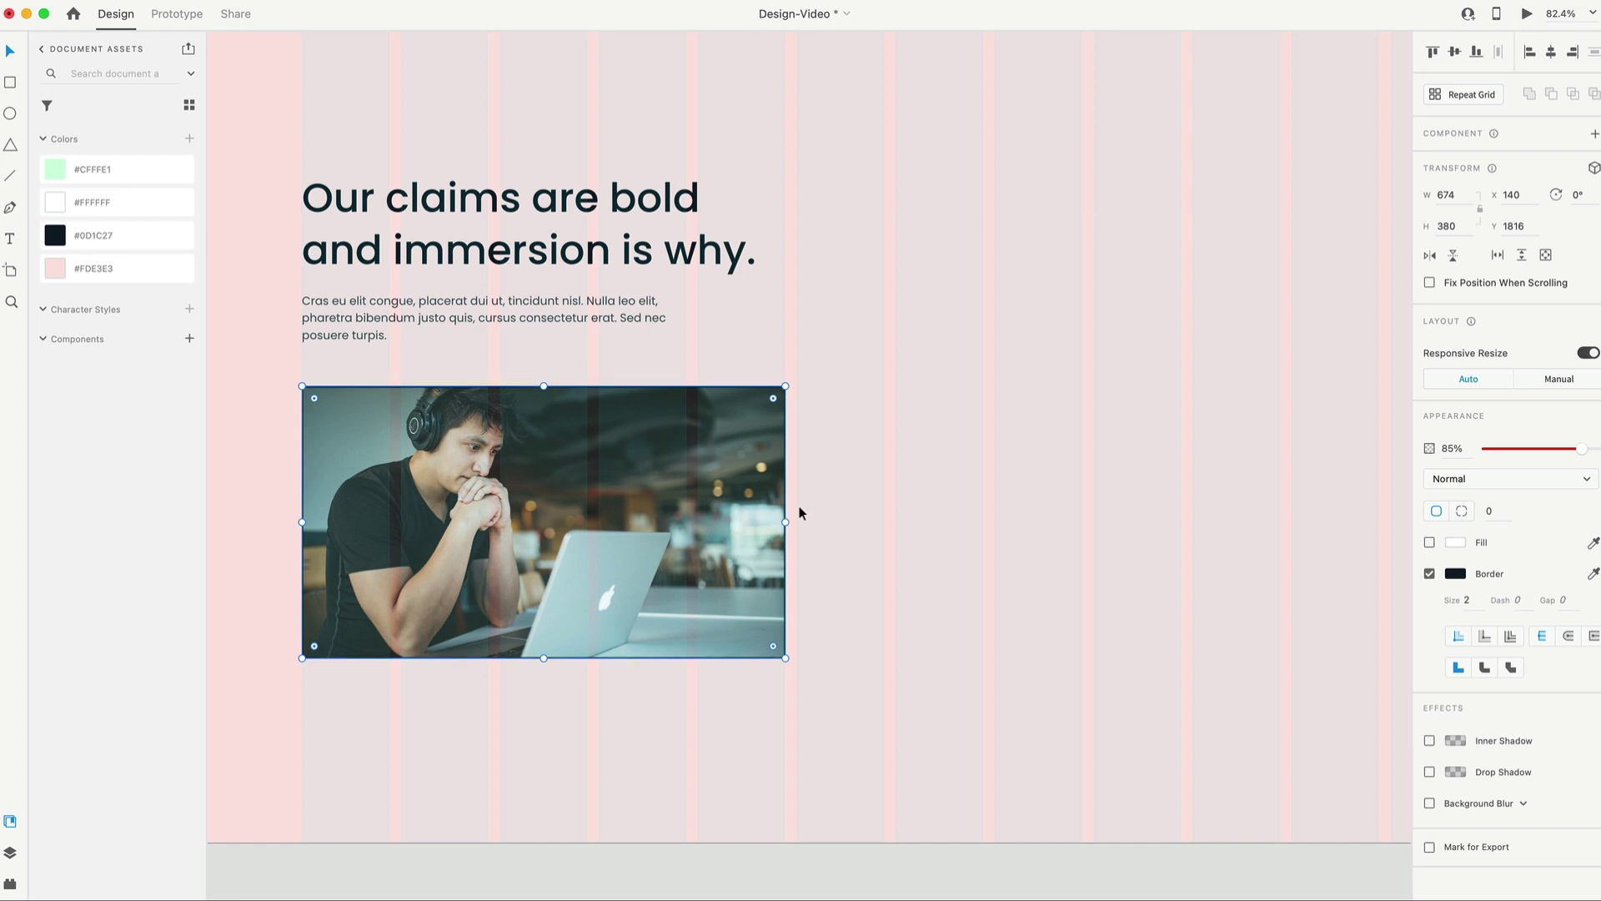
left_click(861, 611)
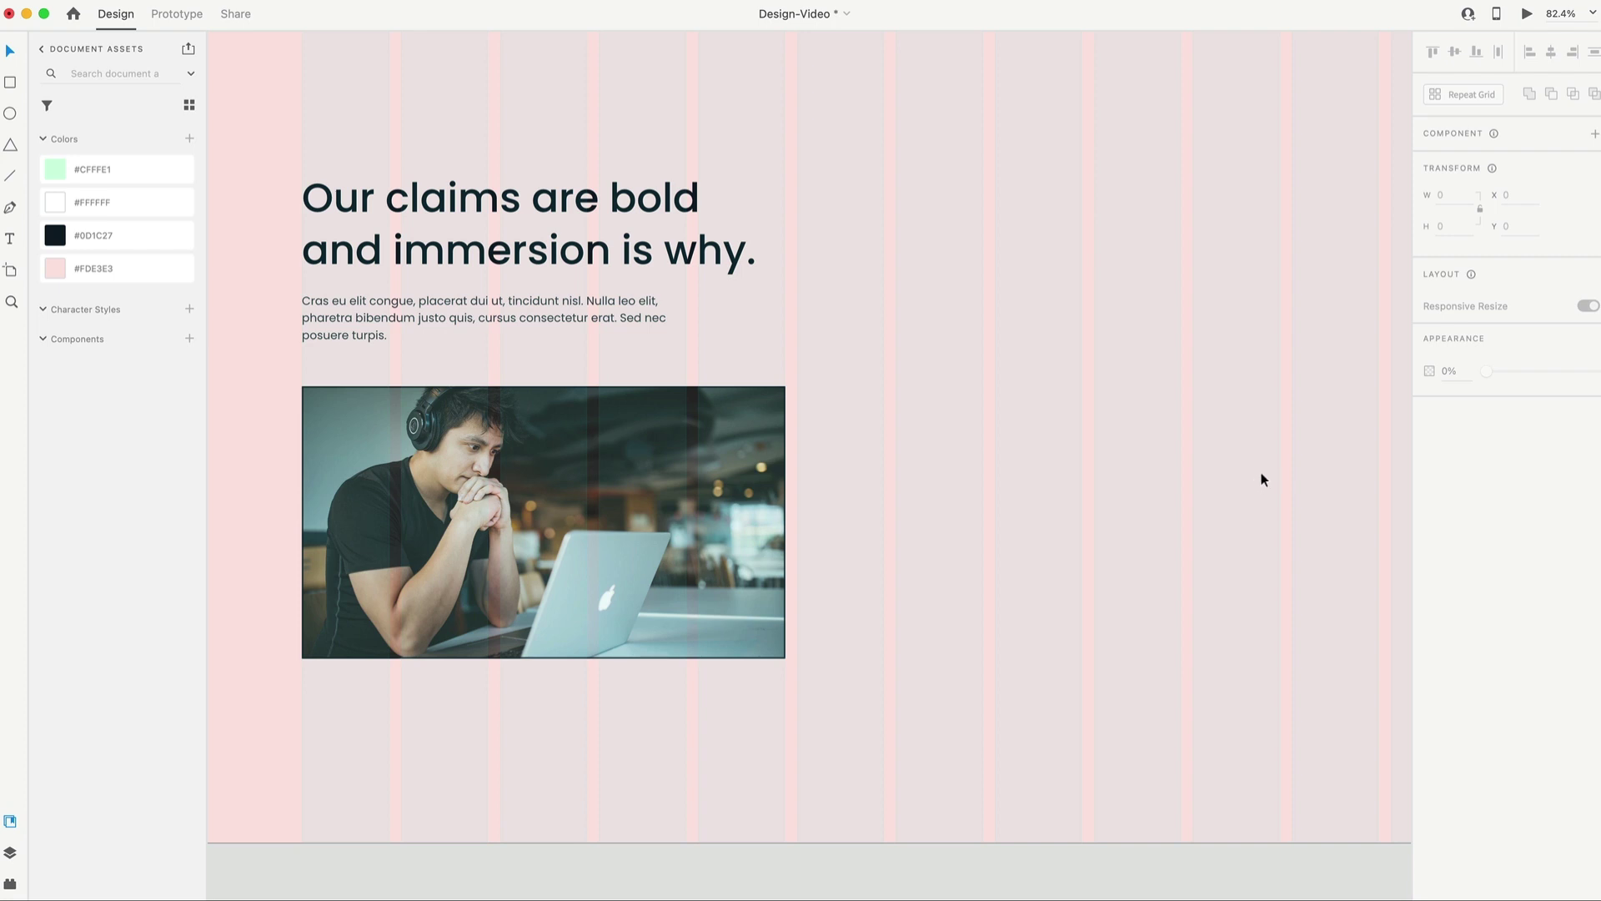
Copy the play button onto the man's photo, centre it horizontally, and show the layout grid.
scroll(1261, 472, "down", 5)
scroll(1260, 468, "up", 2)
scroll(1259, 468, "right", 2)
left_click(1170, 131)
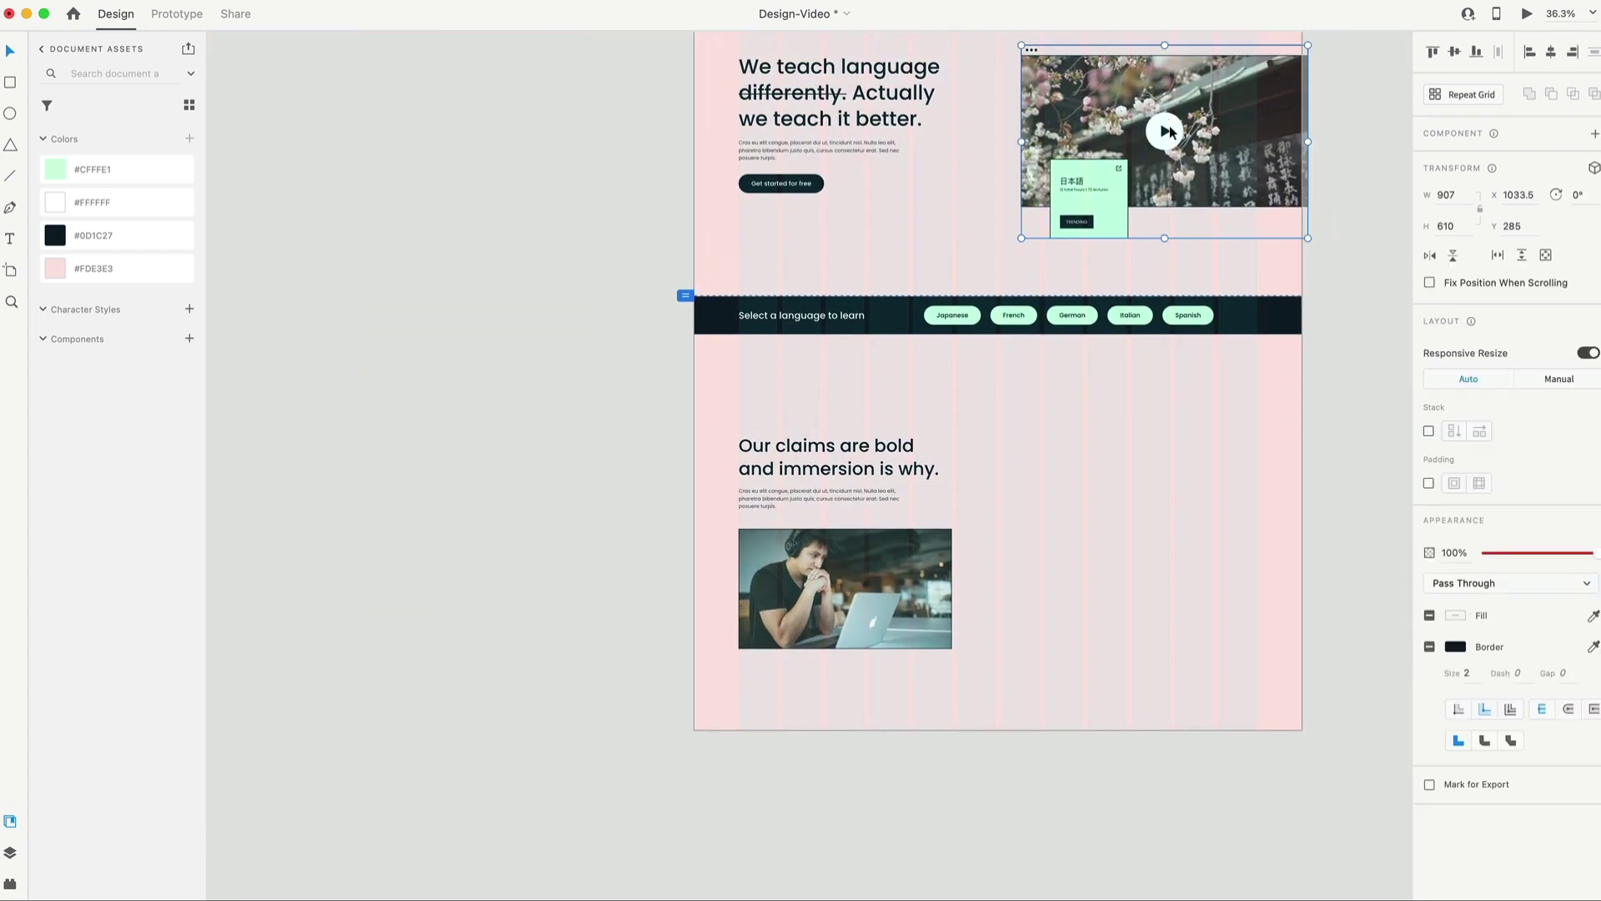
left_click(1189, 457)
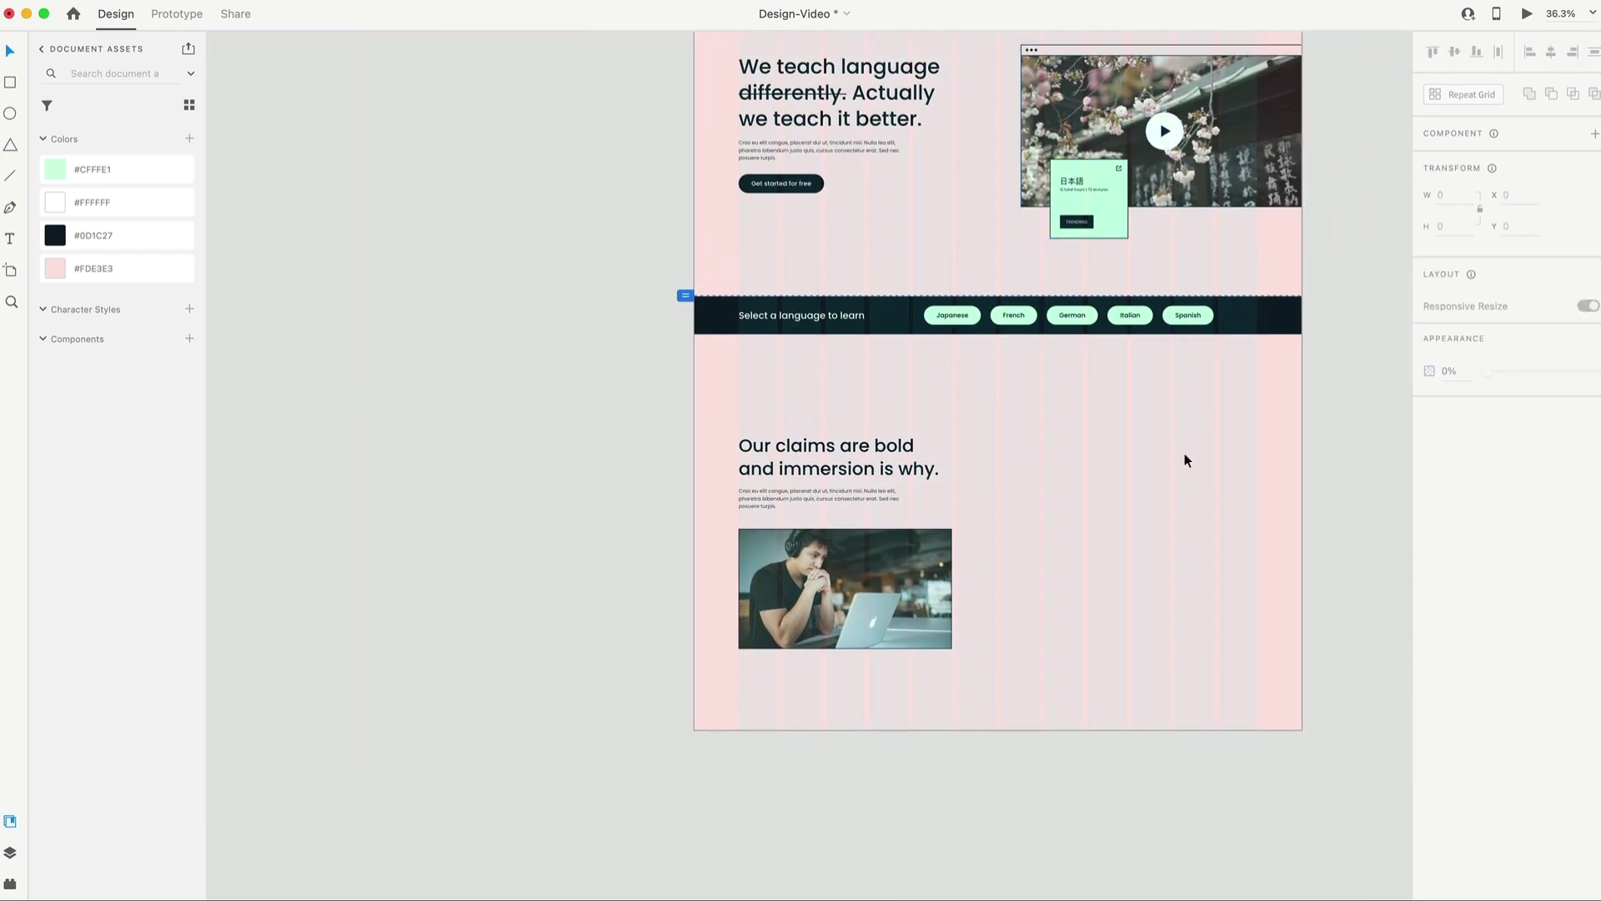
left_click(1168, 127)
left_click_drag(1167, 127, 845, 582)
scroll(863, 622, "up", 3)
left_click(869, 613, "shift")
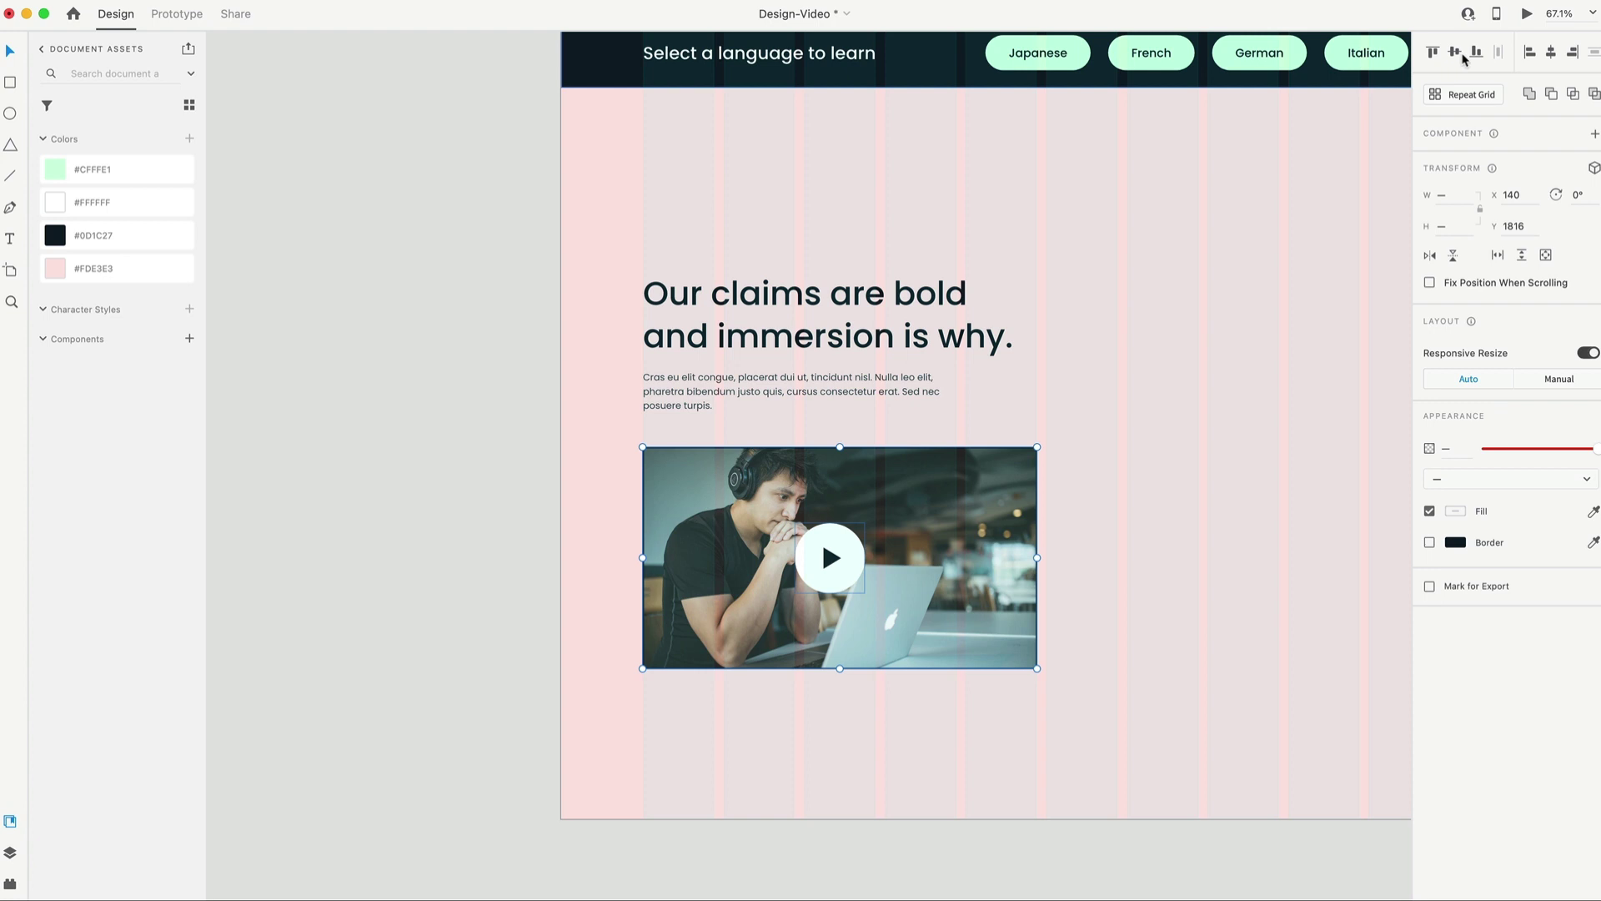
left_click(1551, 53)
left_click(1232, 494)
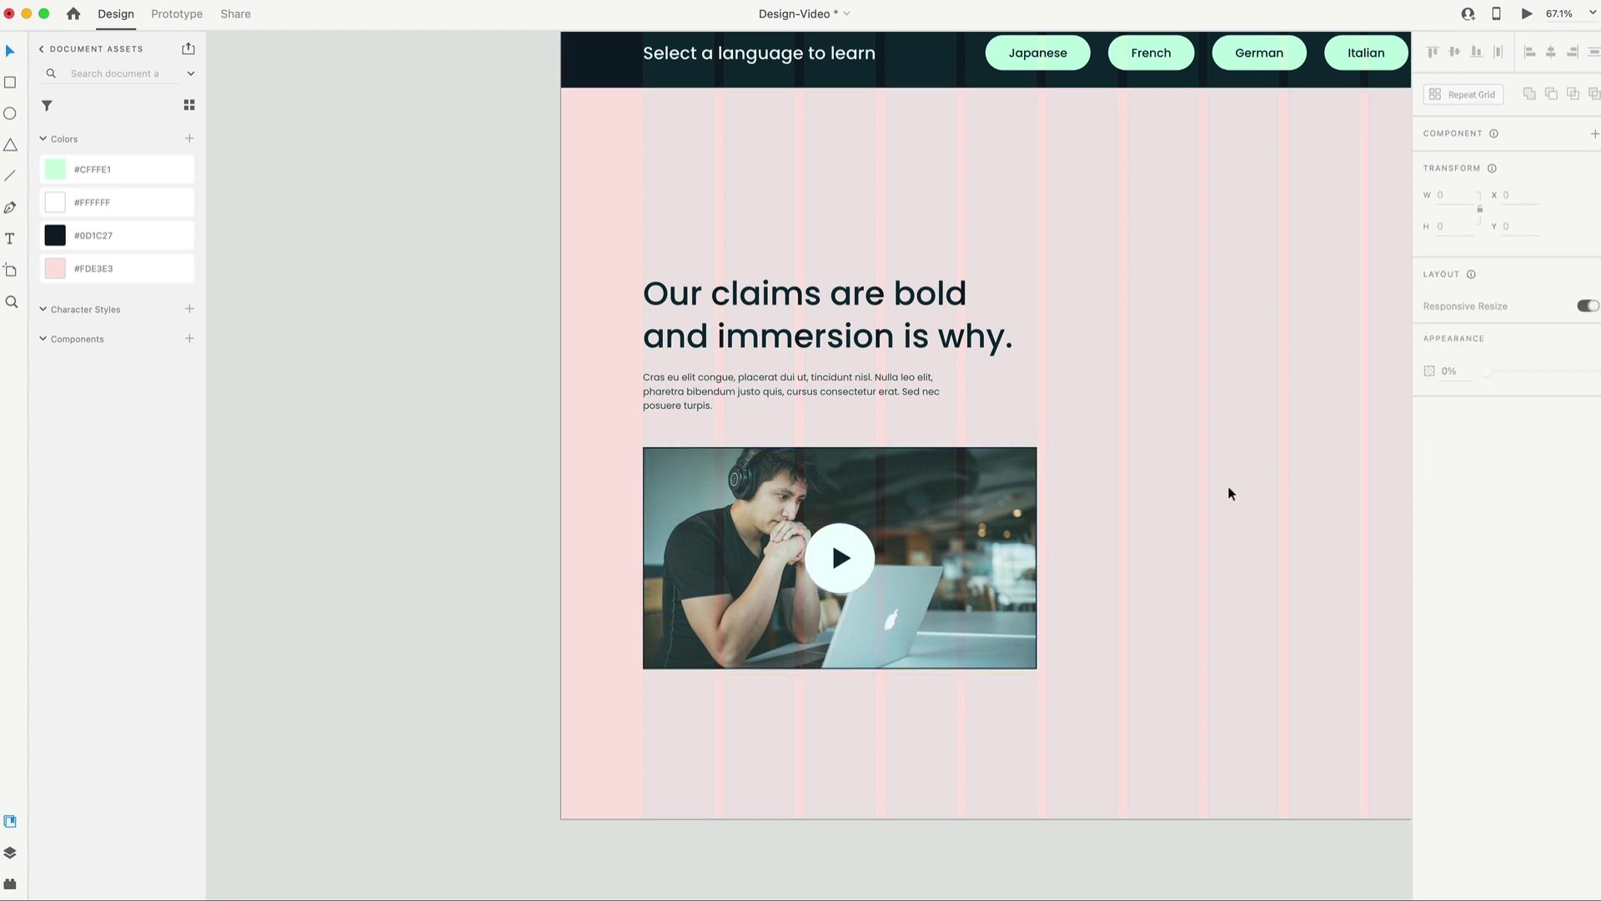
scroll(1222, 498, "down", 5)
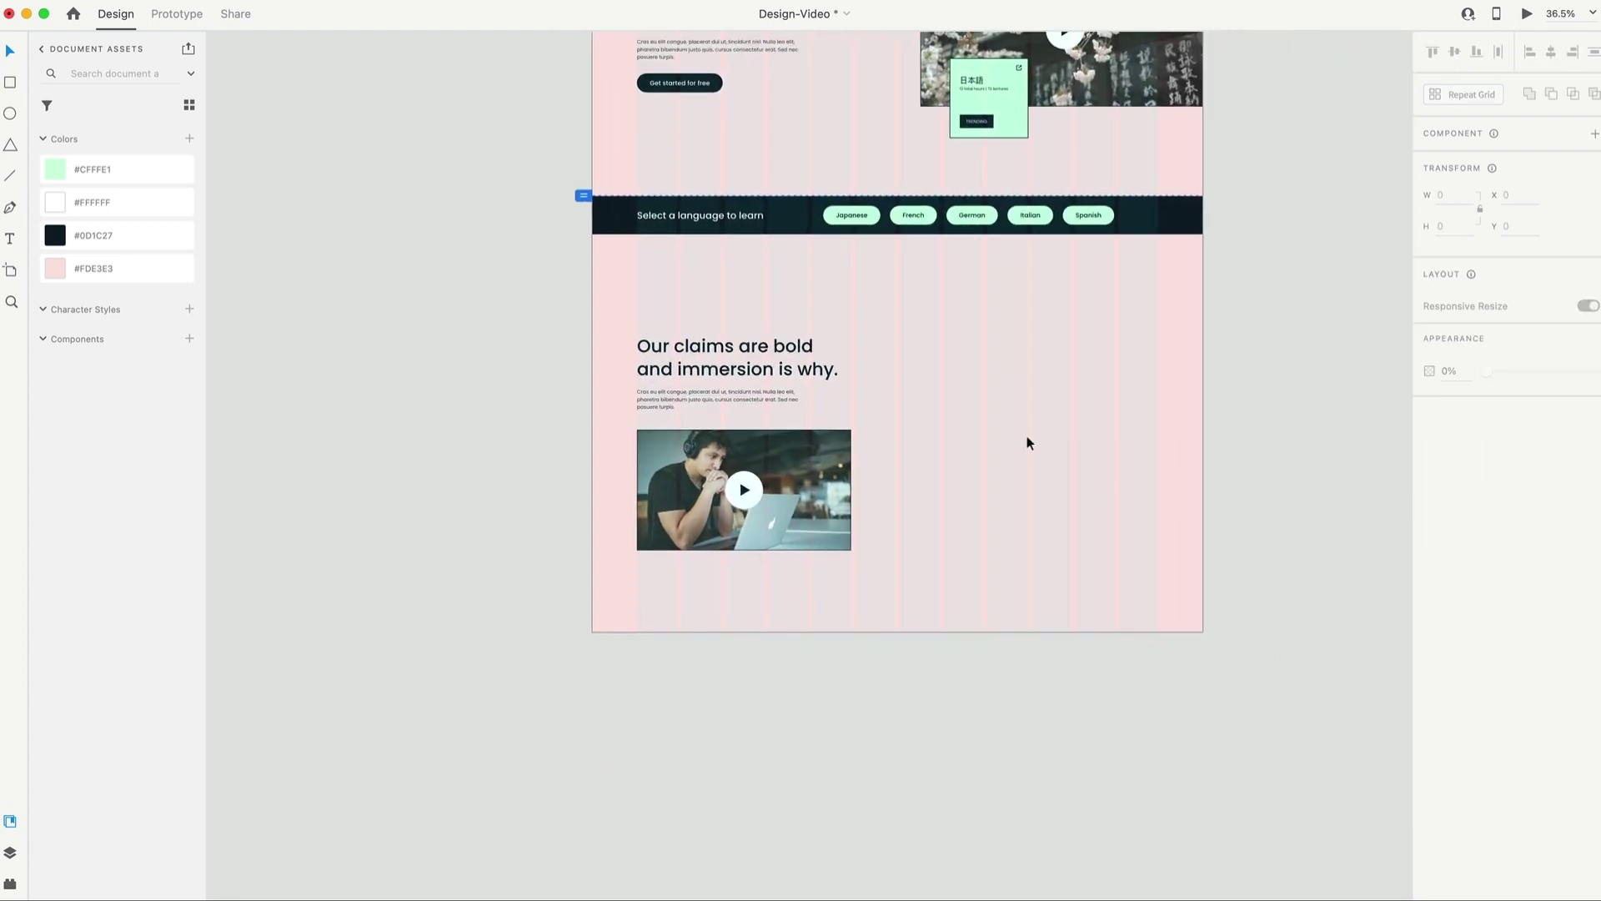
scroll(1049, 431, "up", 3)
key("super+shift+apostrophe")
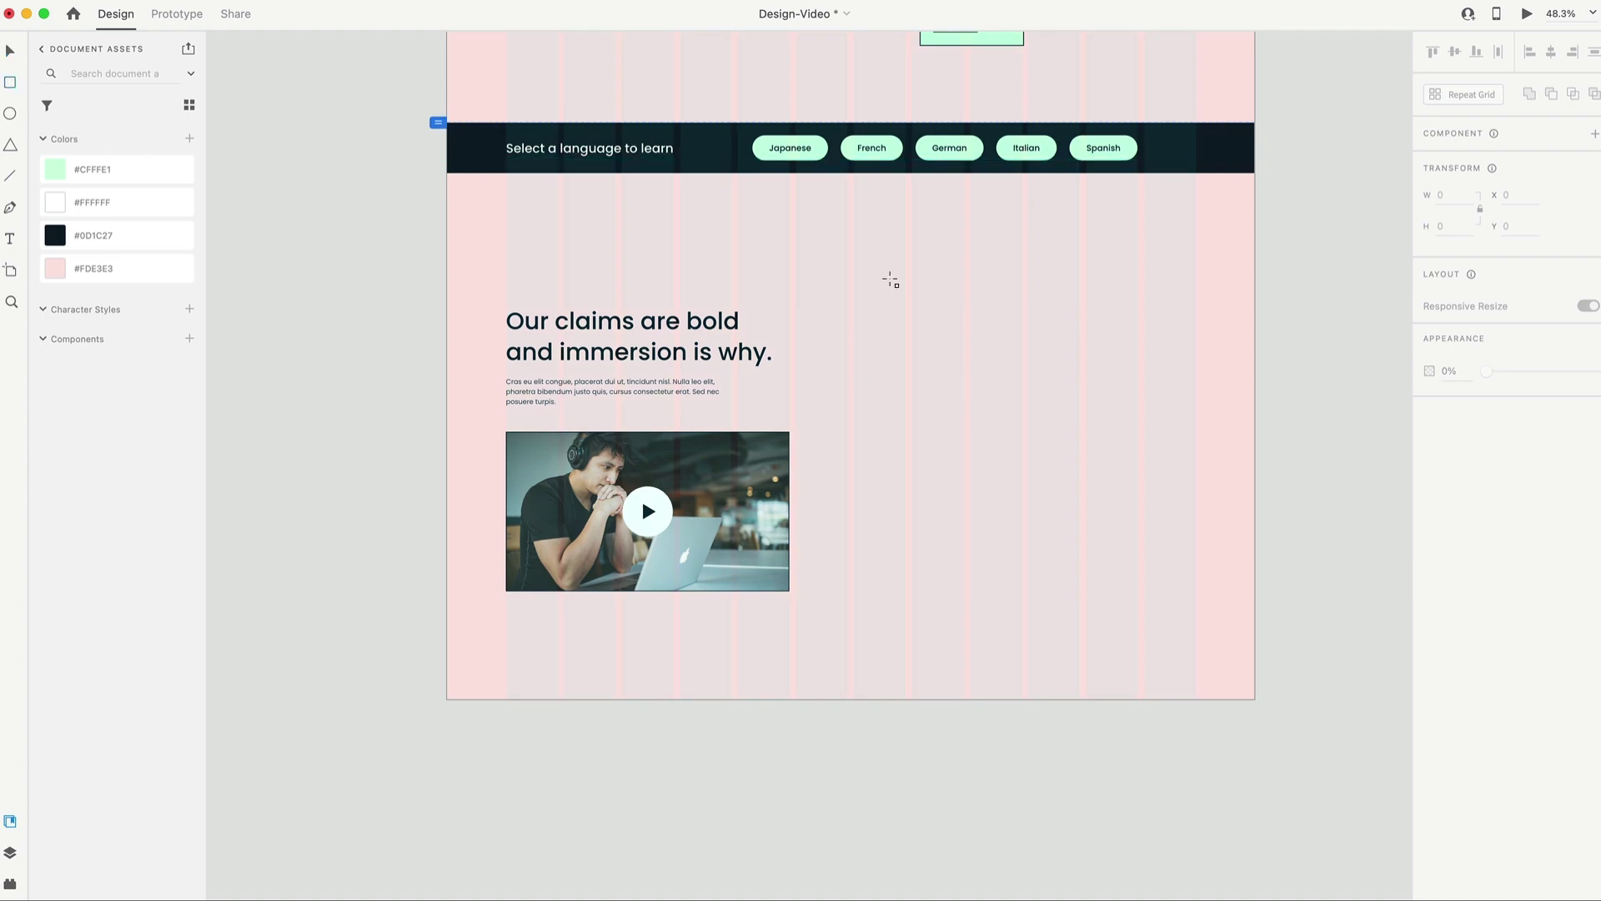
Draw a 398×405 rectangle and position it right of the claims heading.
left_click_drag(914, 285, 1055, 421)
left_click(1453, 195)
type("398")
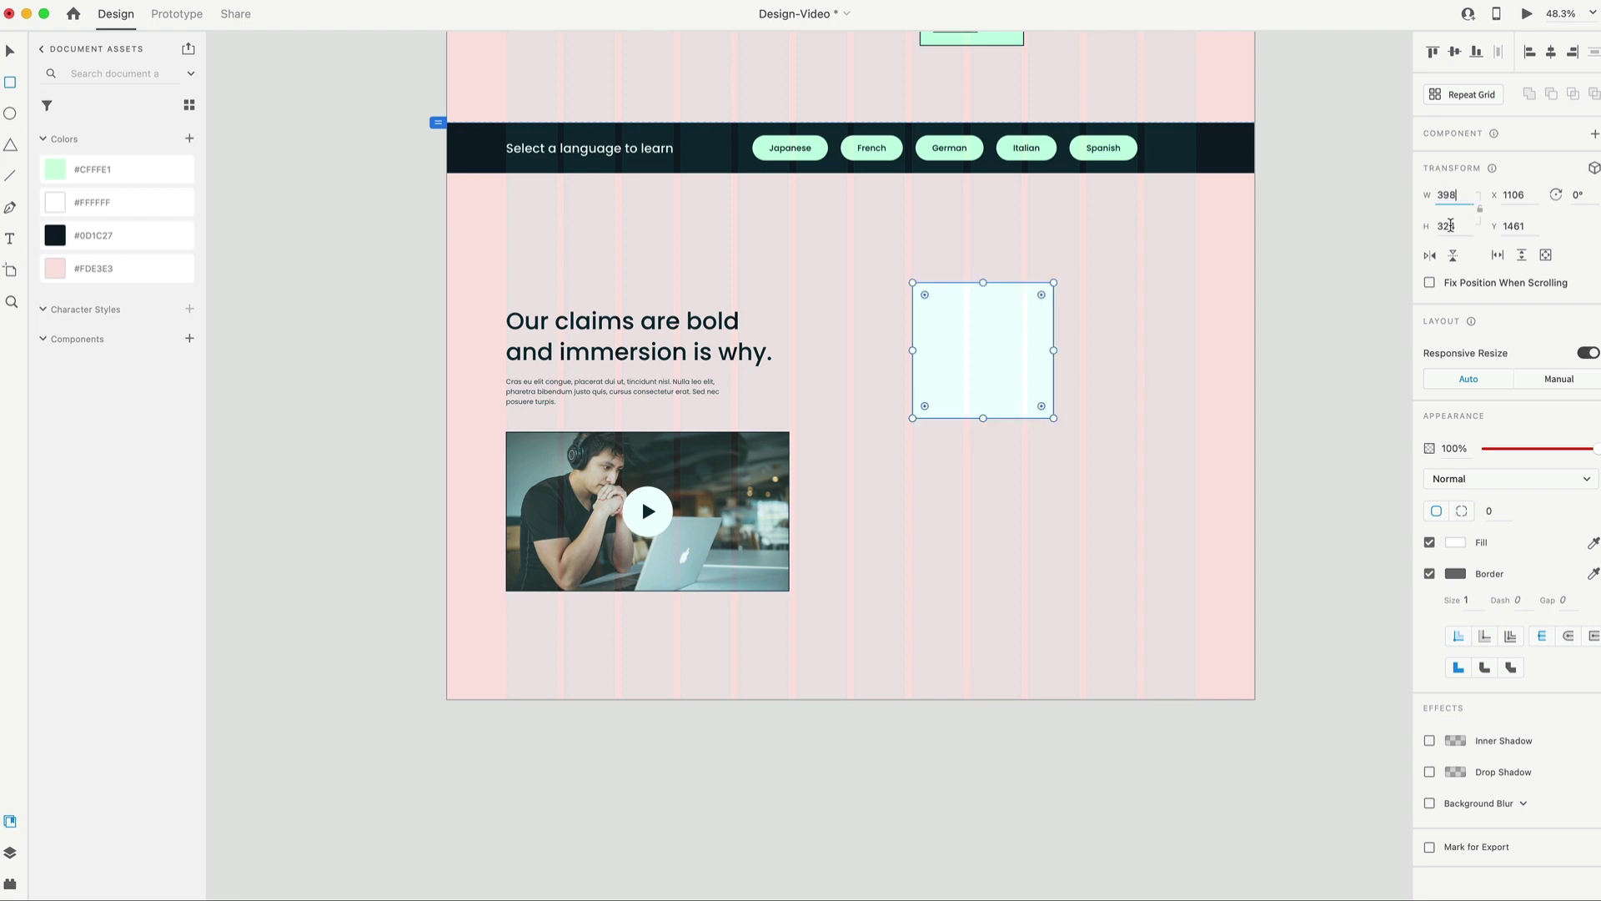
left_click(1448, 226)
type("405")
key("Return")
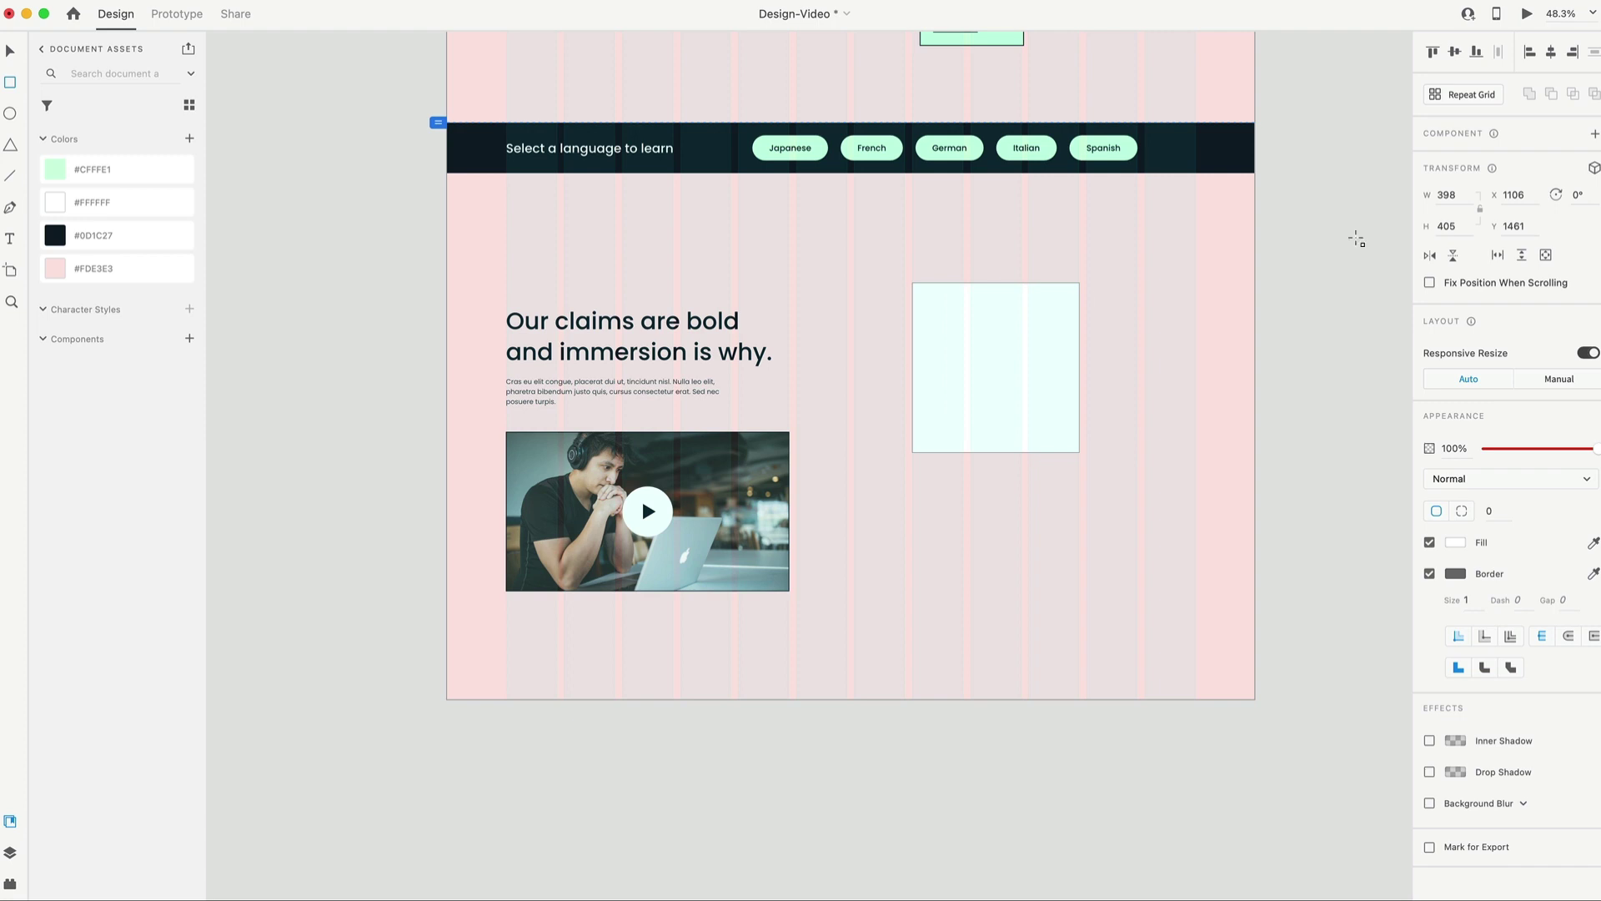
left_click_drag(1022, 362, 959, 331)
Duplicate the rectangles into a second row, forming a tight 2×2 card grid.
scroll(1005, 342, "up", 5)
scroll(1042, 197, "up", 3)
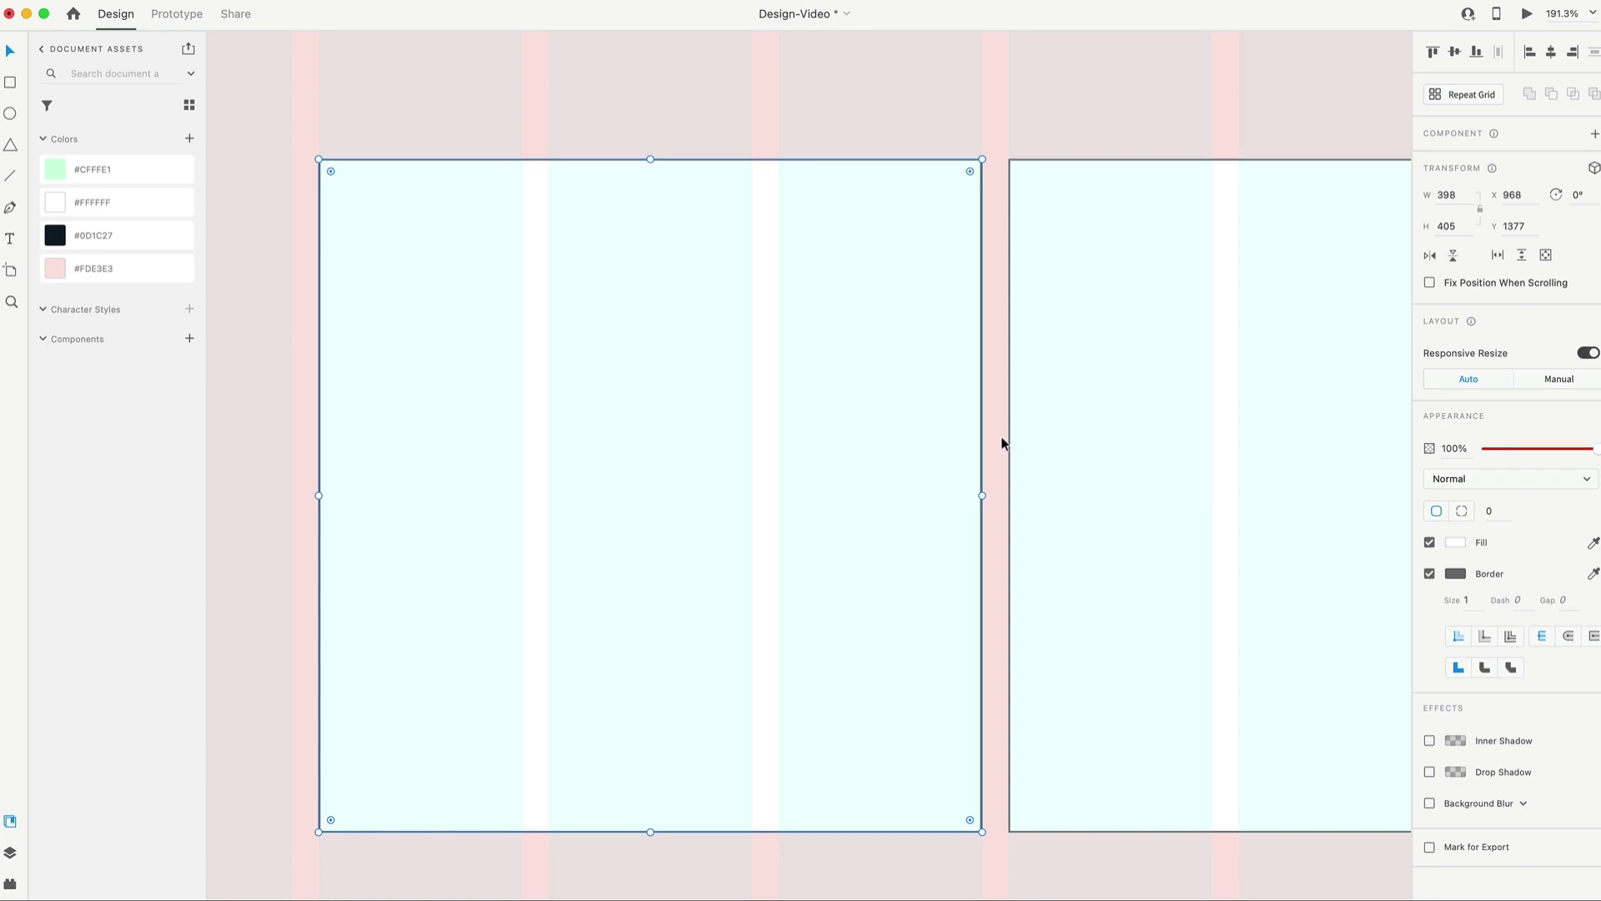
scroll(1001, 437, "down", 3)
scroll(1009, 445, "down", 3)
left_click_drag(1112, 572, 891, 392)
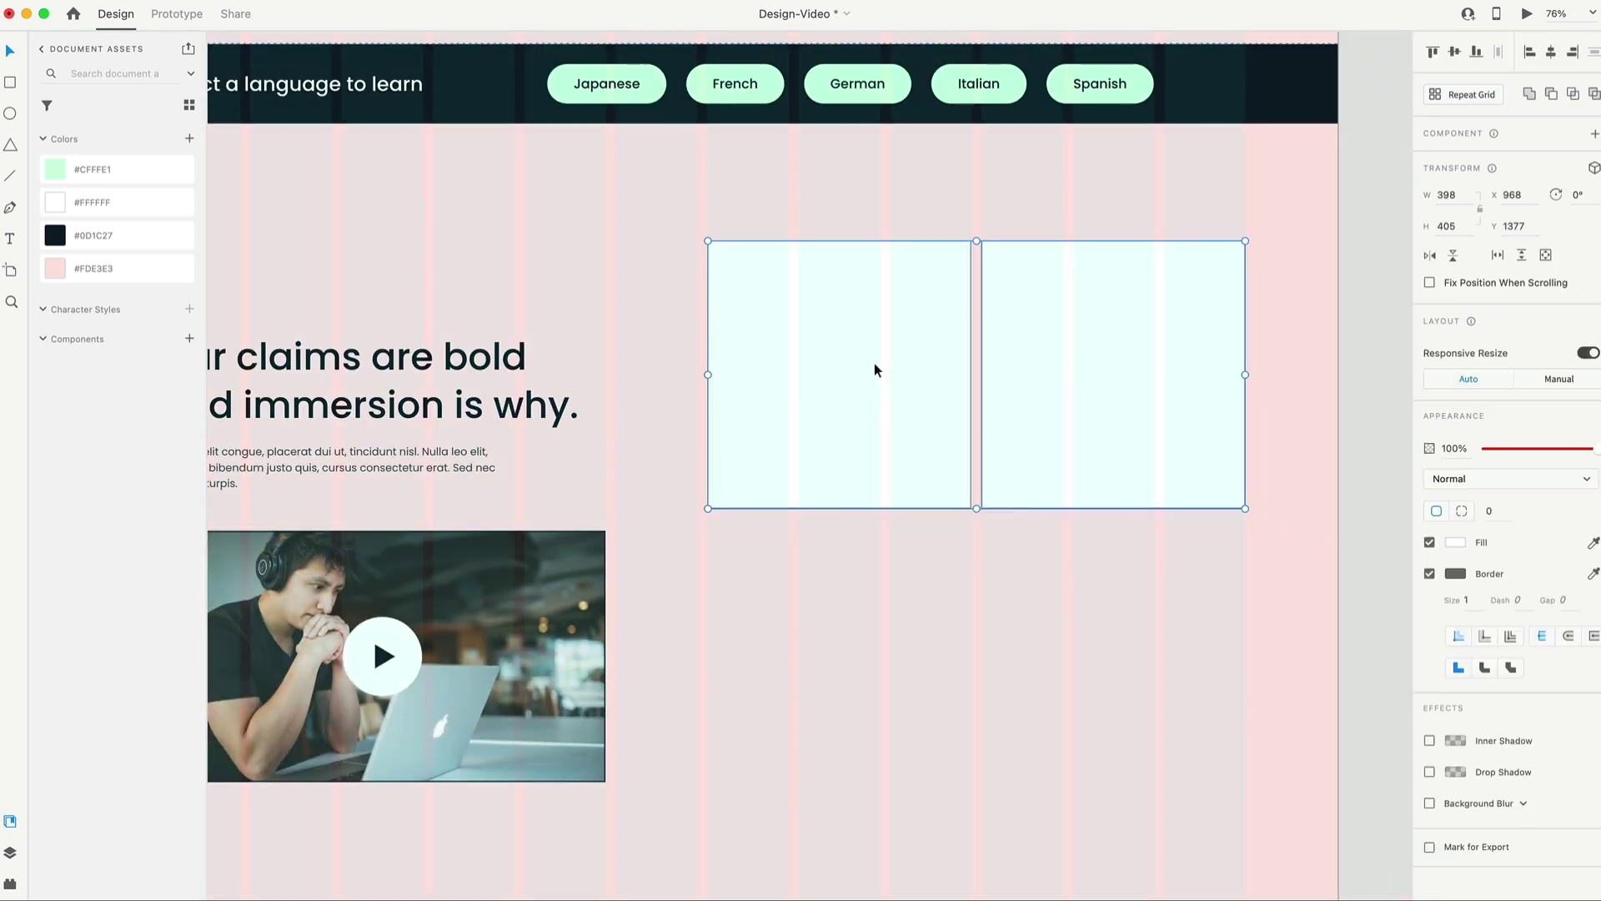
left_click_drag(878, 282, 873, 563)
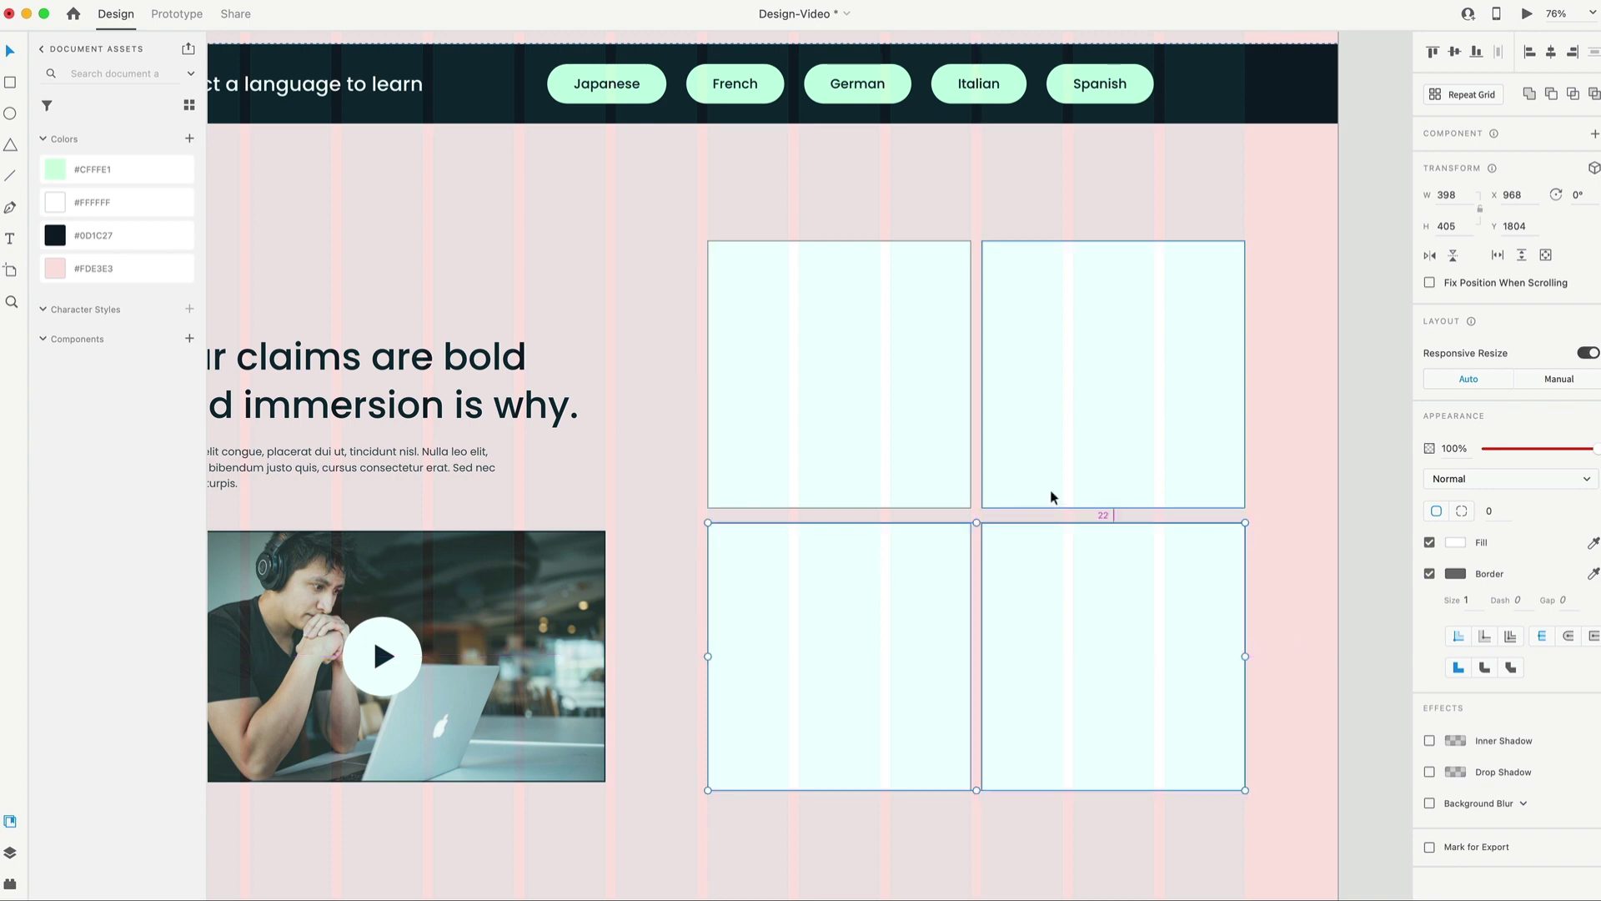
key("Up")
key("Up")
key("Up")
key("Up")
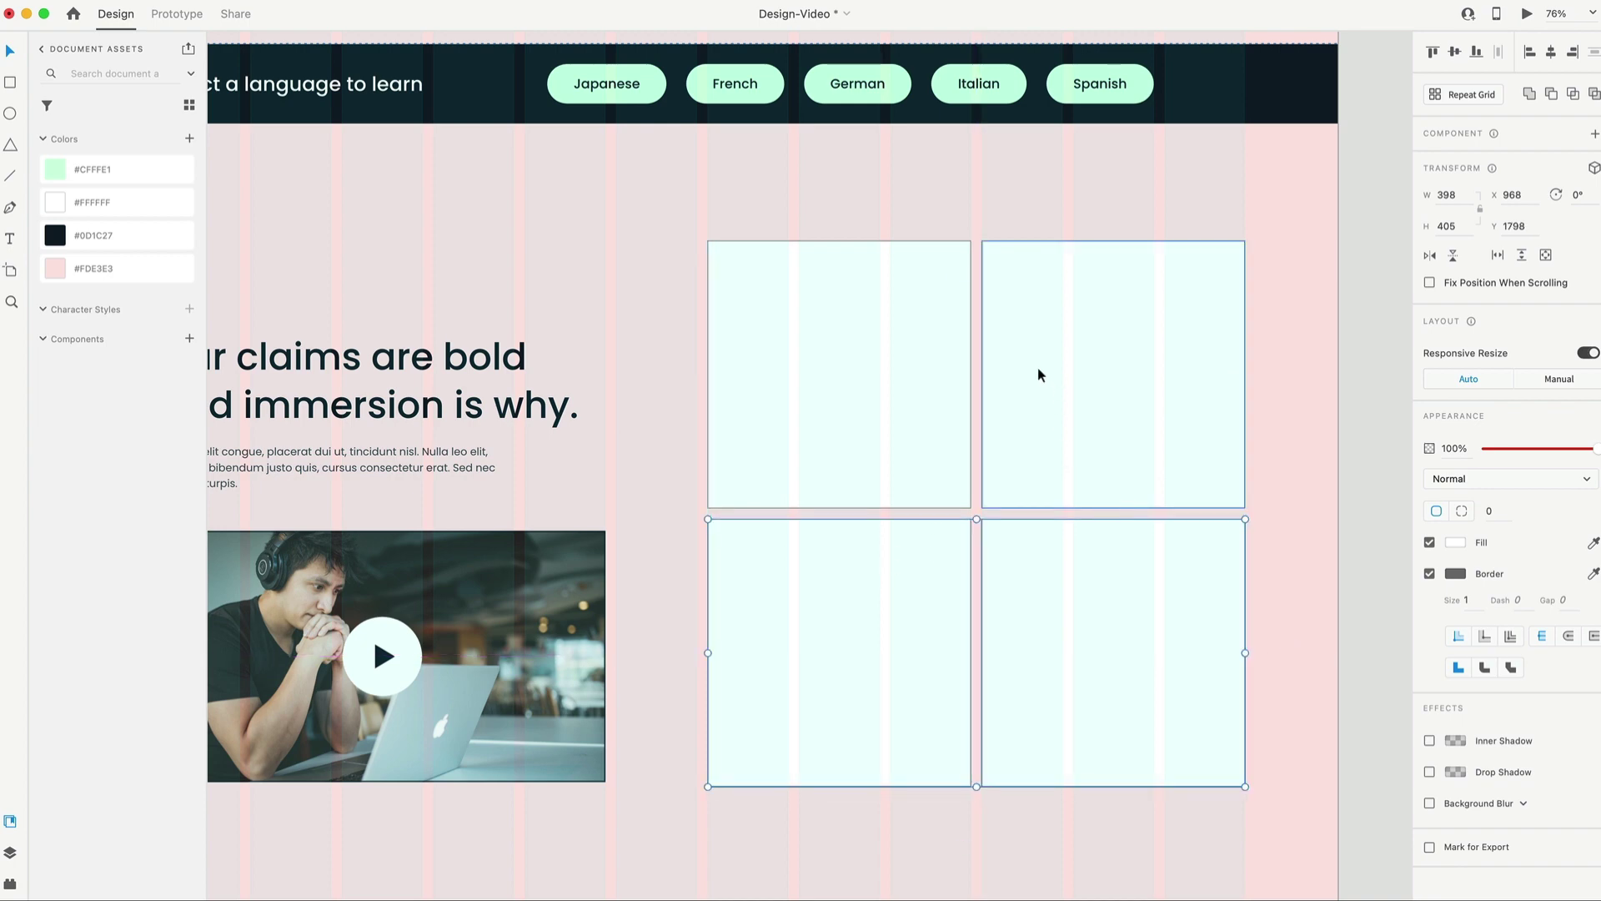
scroll(1046, 367, "down", 2)
left_click(1279, 553)
left_click(841, 331)
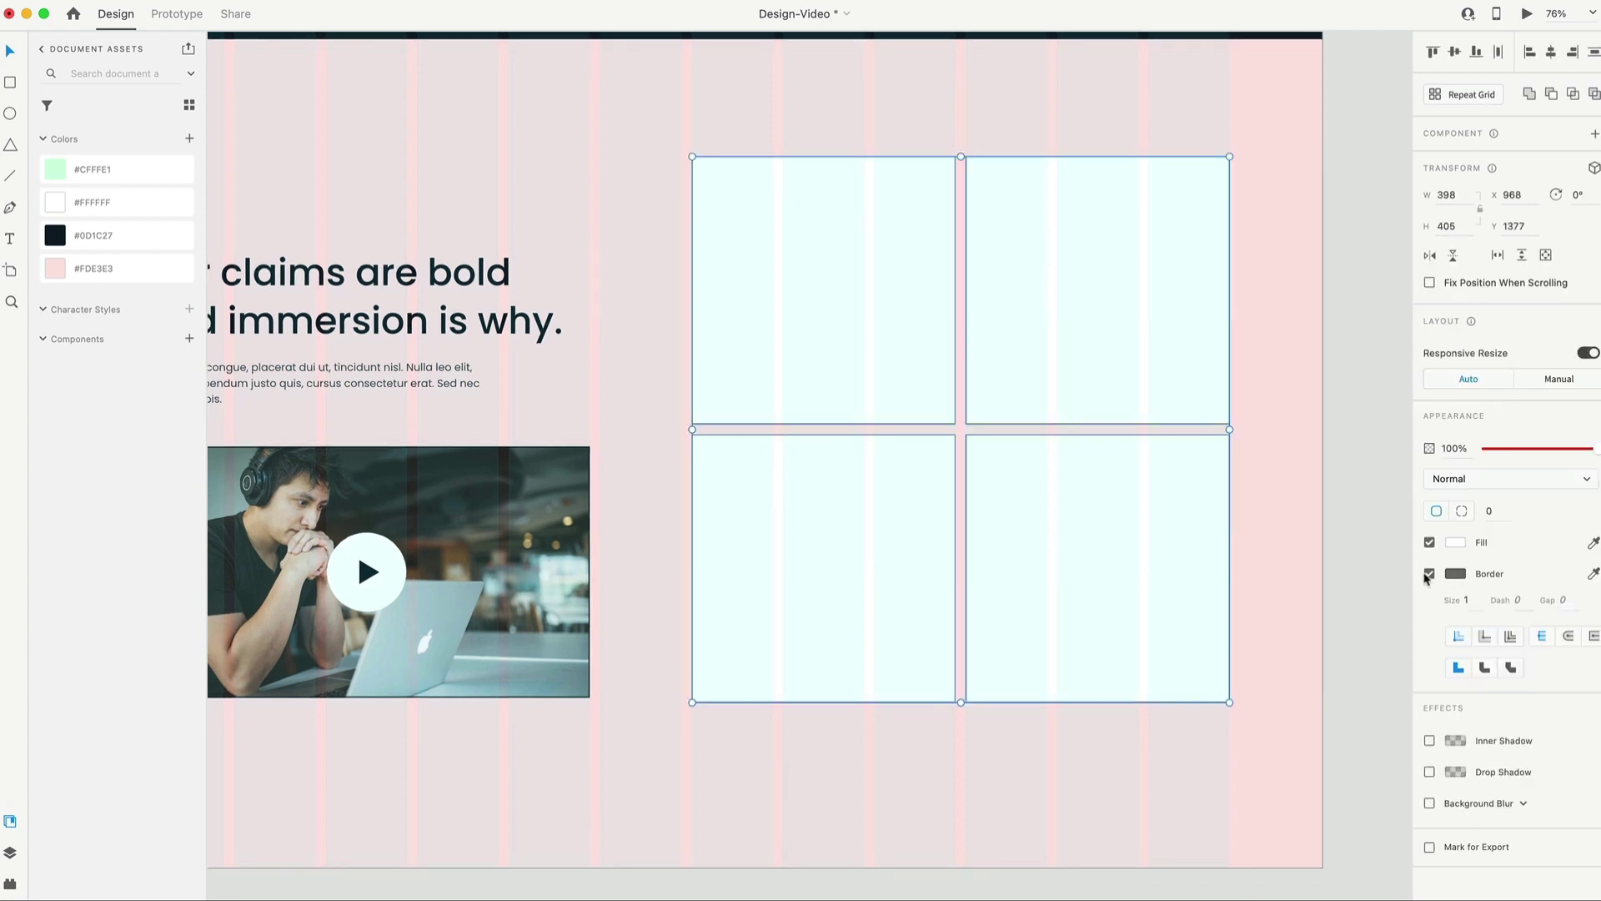
Apply dark #0D1C27 as the border colour of all four cards.
right_click(131, 237)
left_click(168, 272)
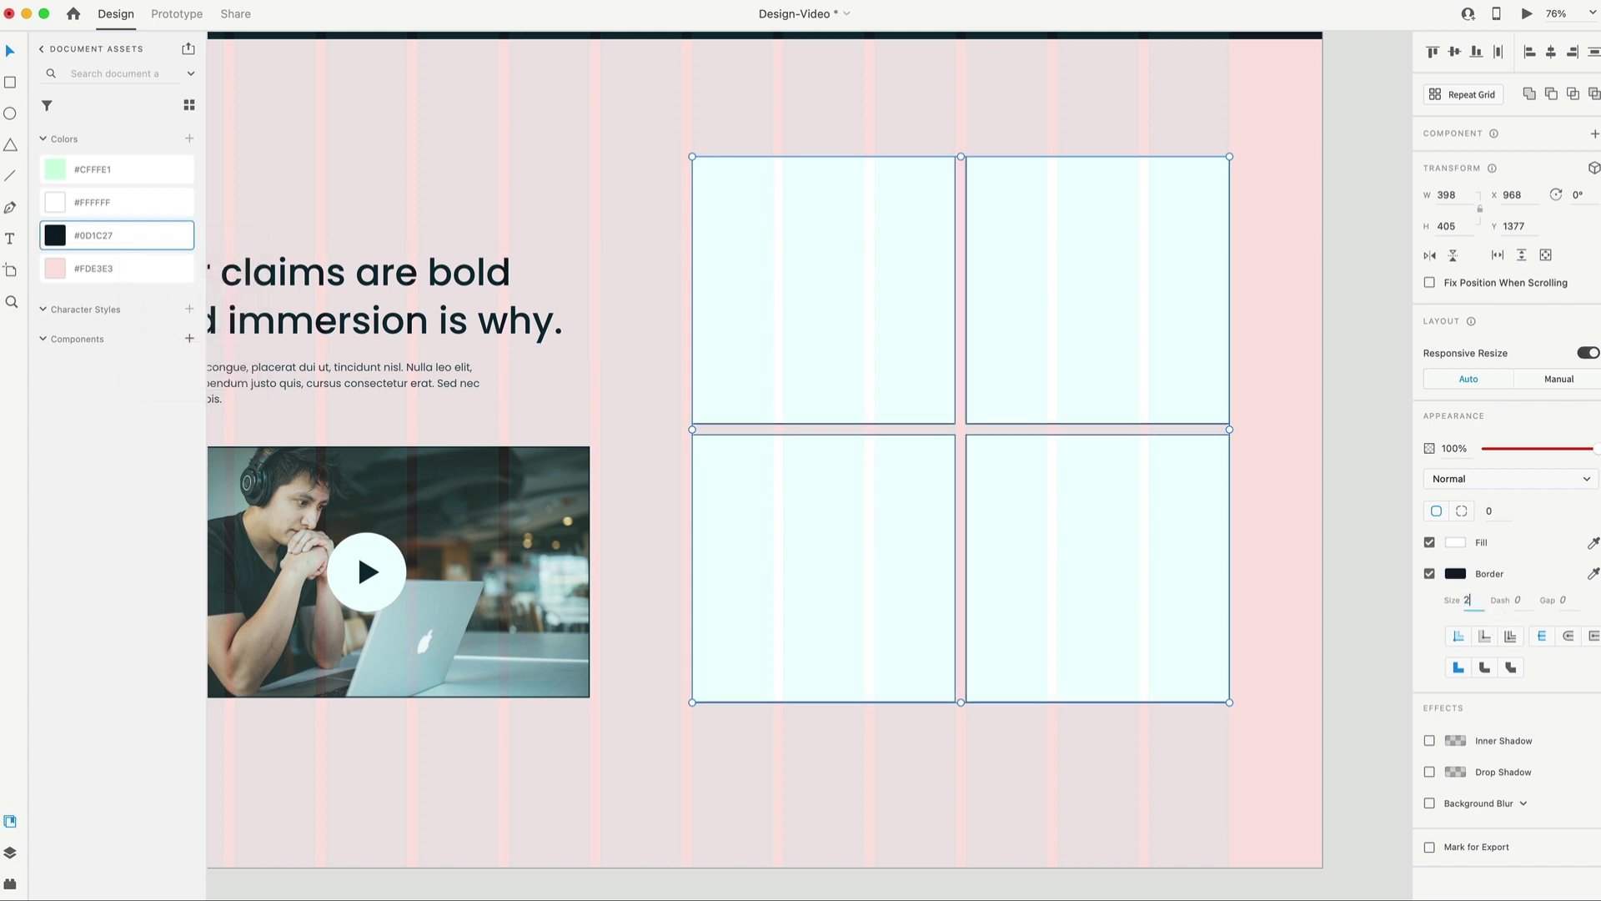
key("Escape")
key("super+0")
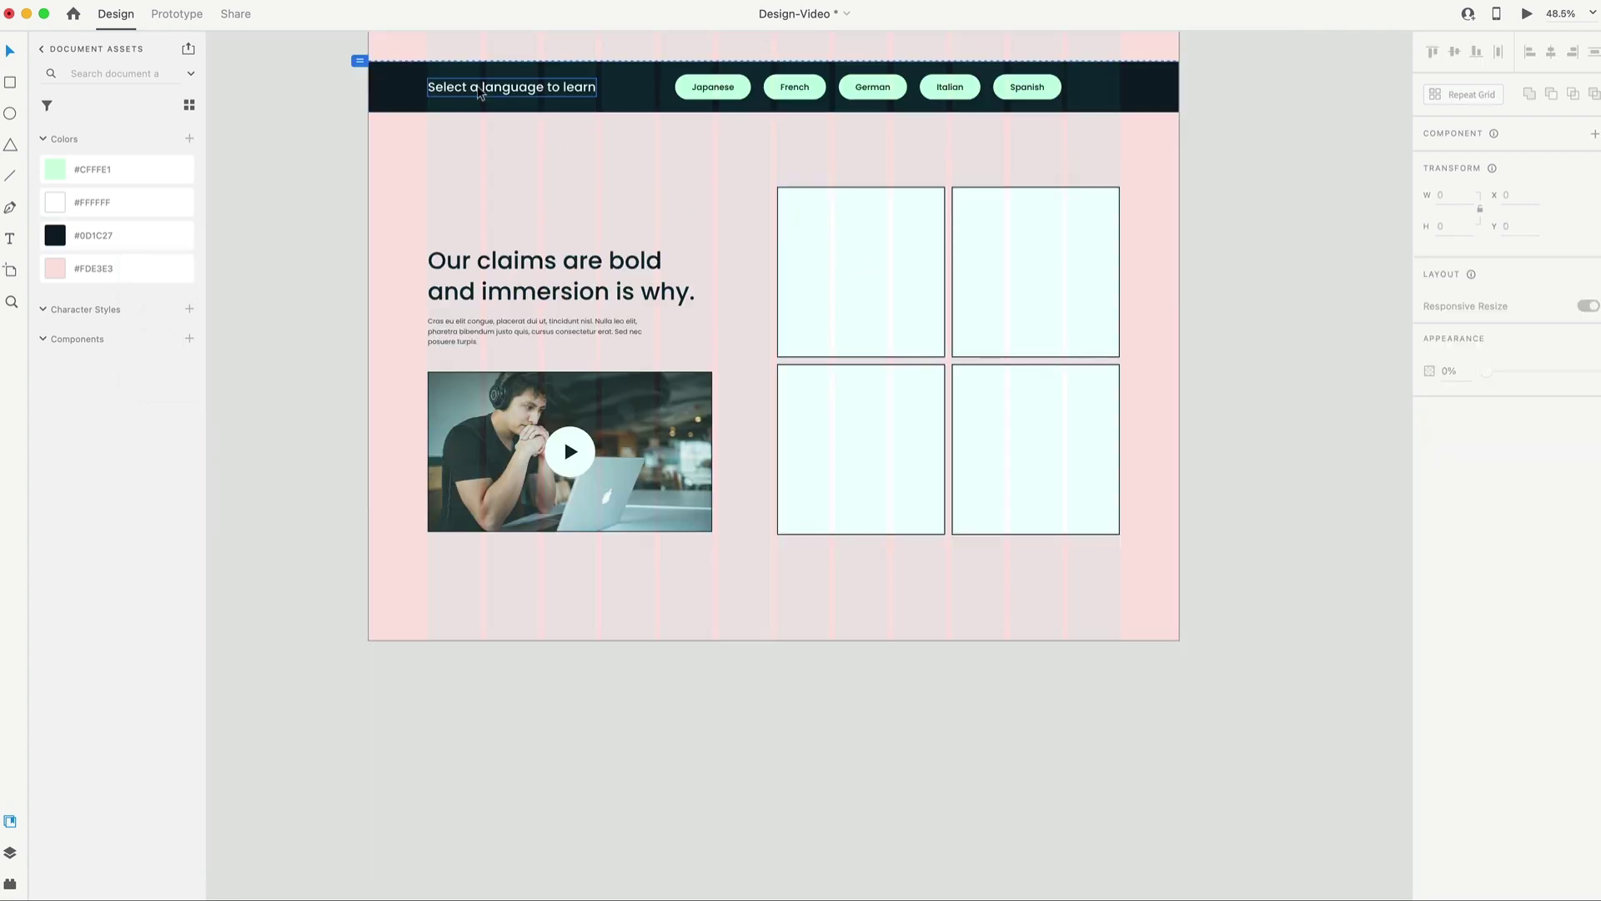
Place a three-line 'Learn current speech and not outdated textbook phrases.' heading and body paragraph copy in the top-left card.
left_click_drag(480, 94, 876, 287)
scroll(897, 295, "up", 3)
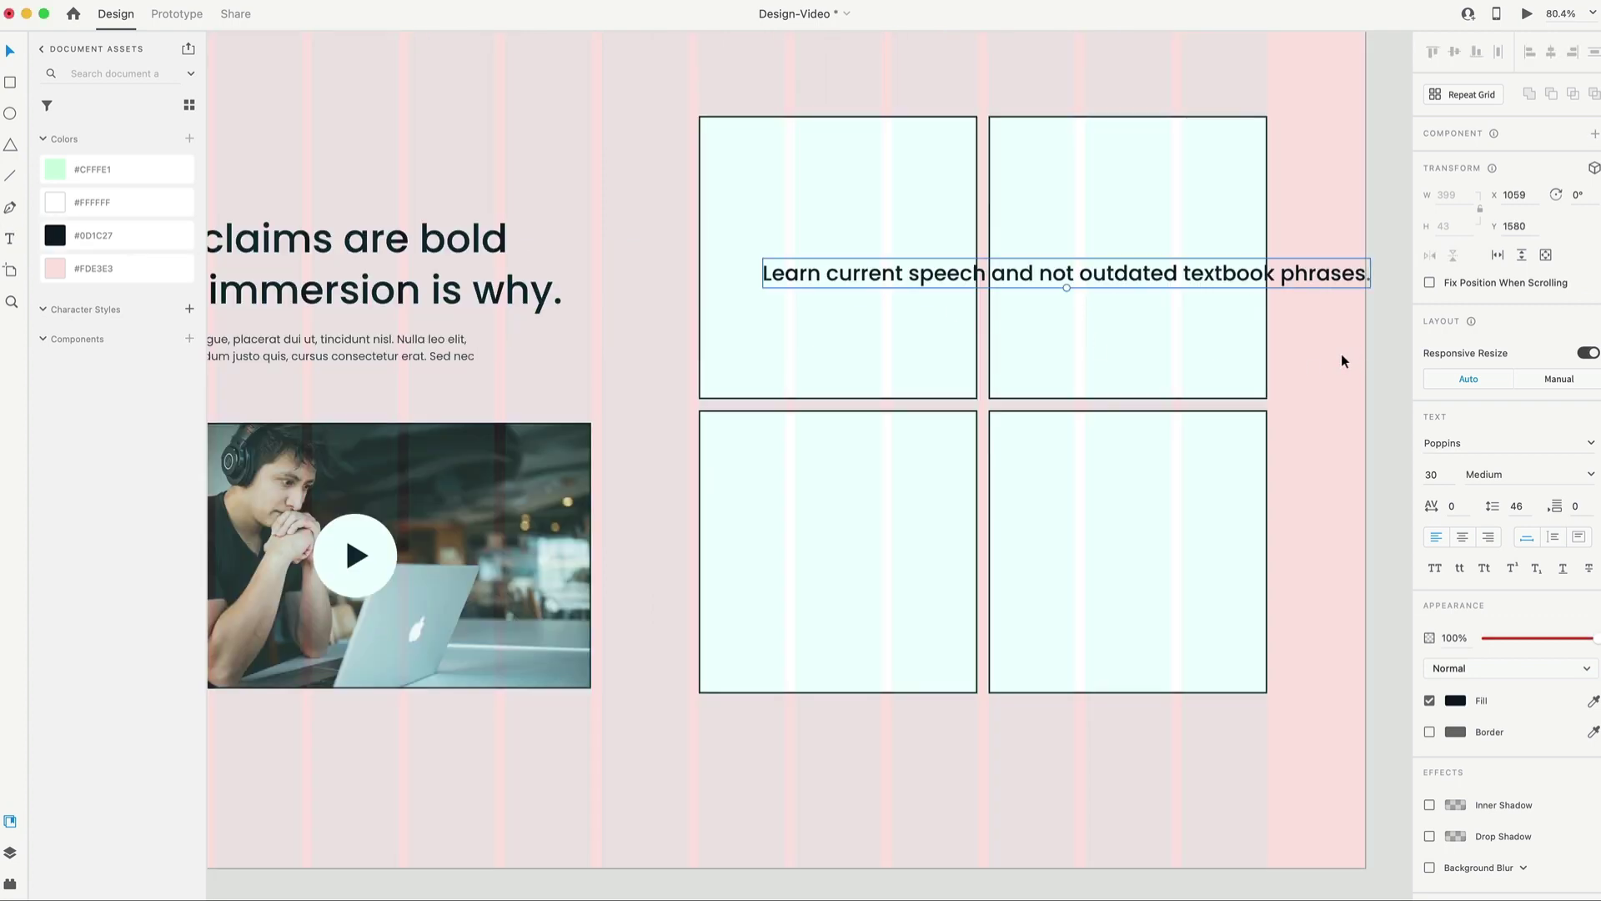
left_click_drag(1370, 273, 721, 263)
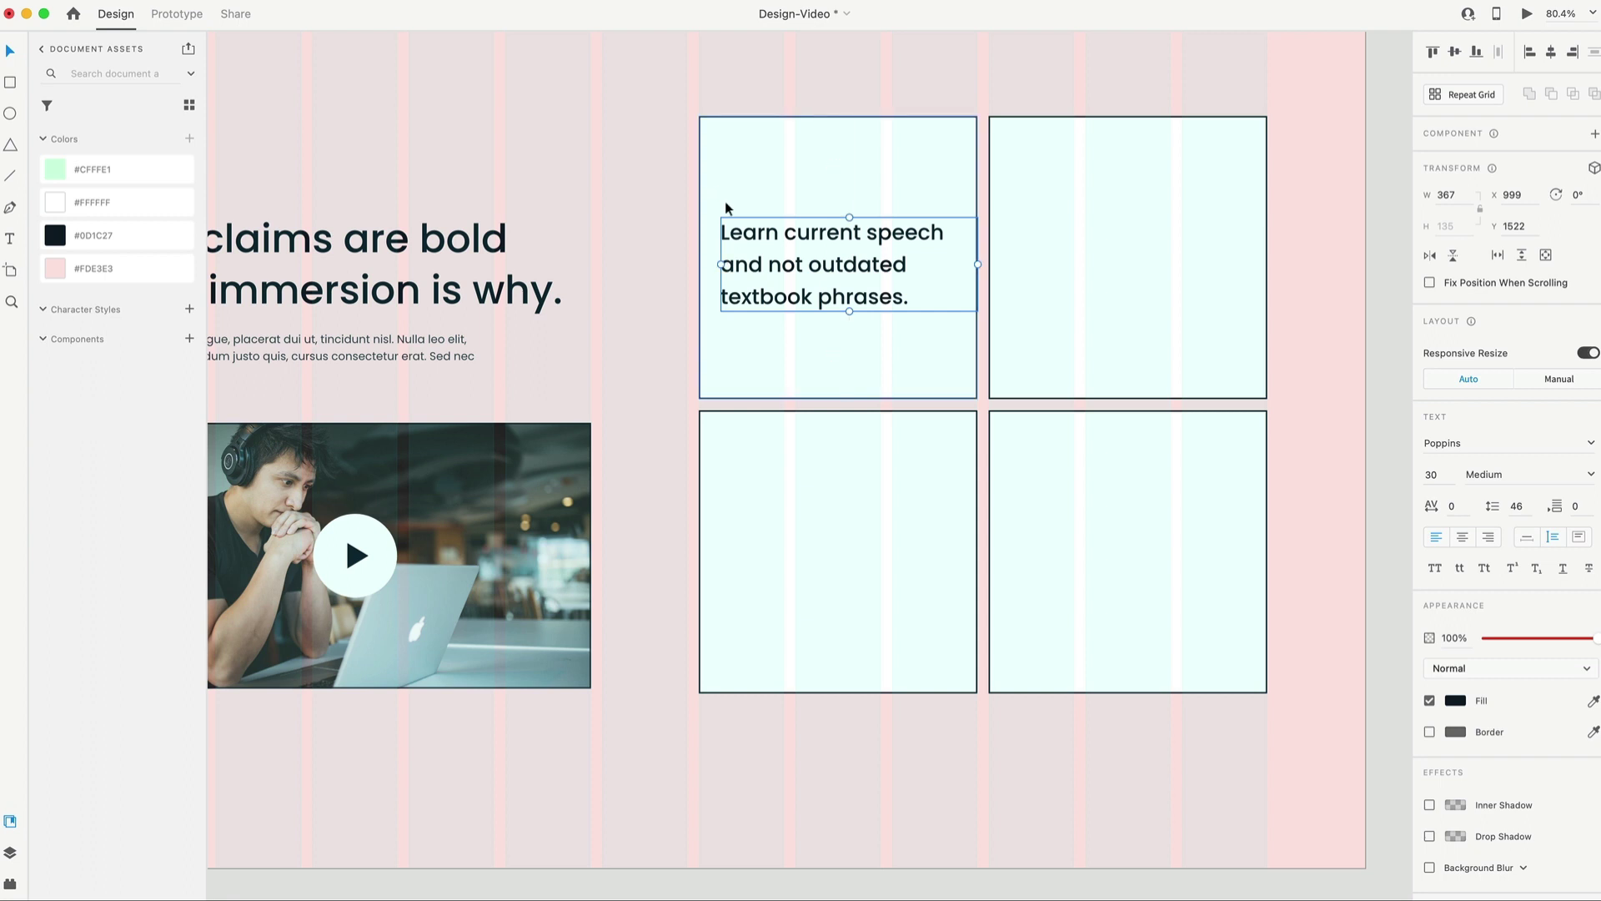
key("Left")
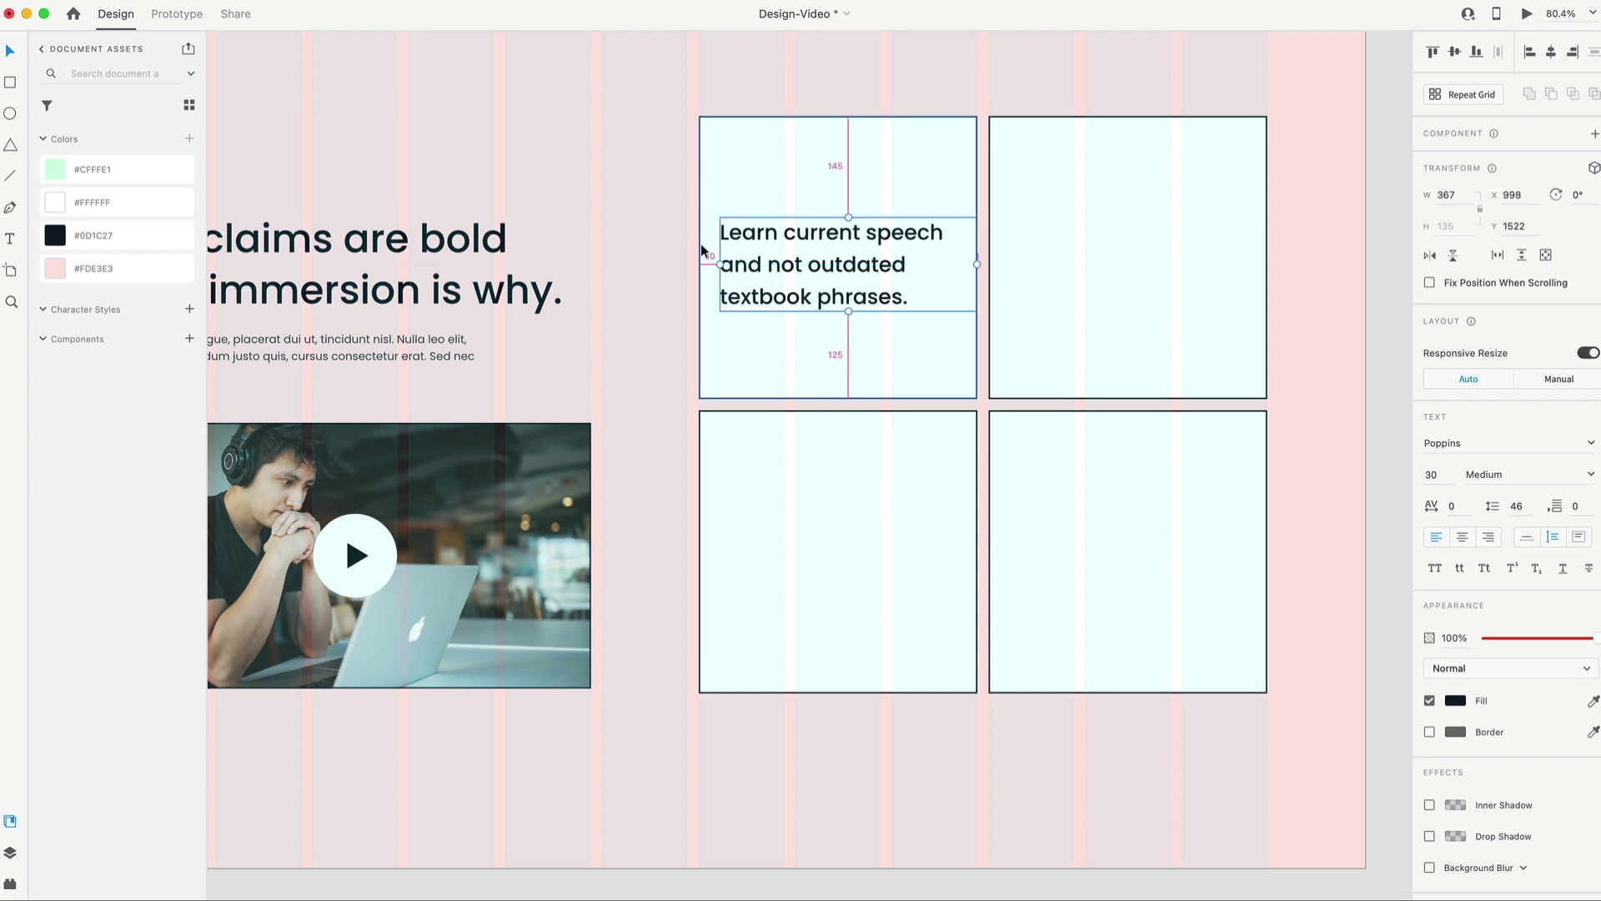
left_click_drag(976, 264, 956, 261)
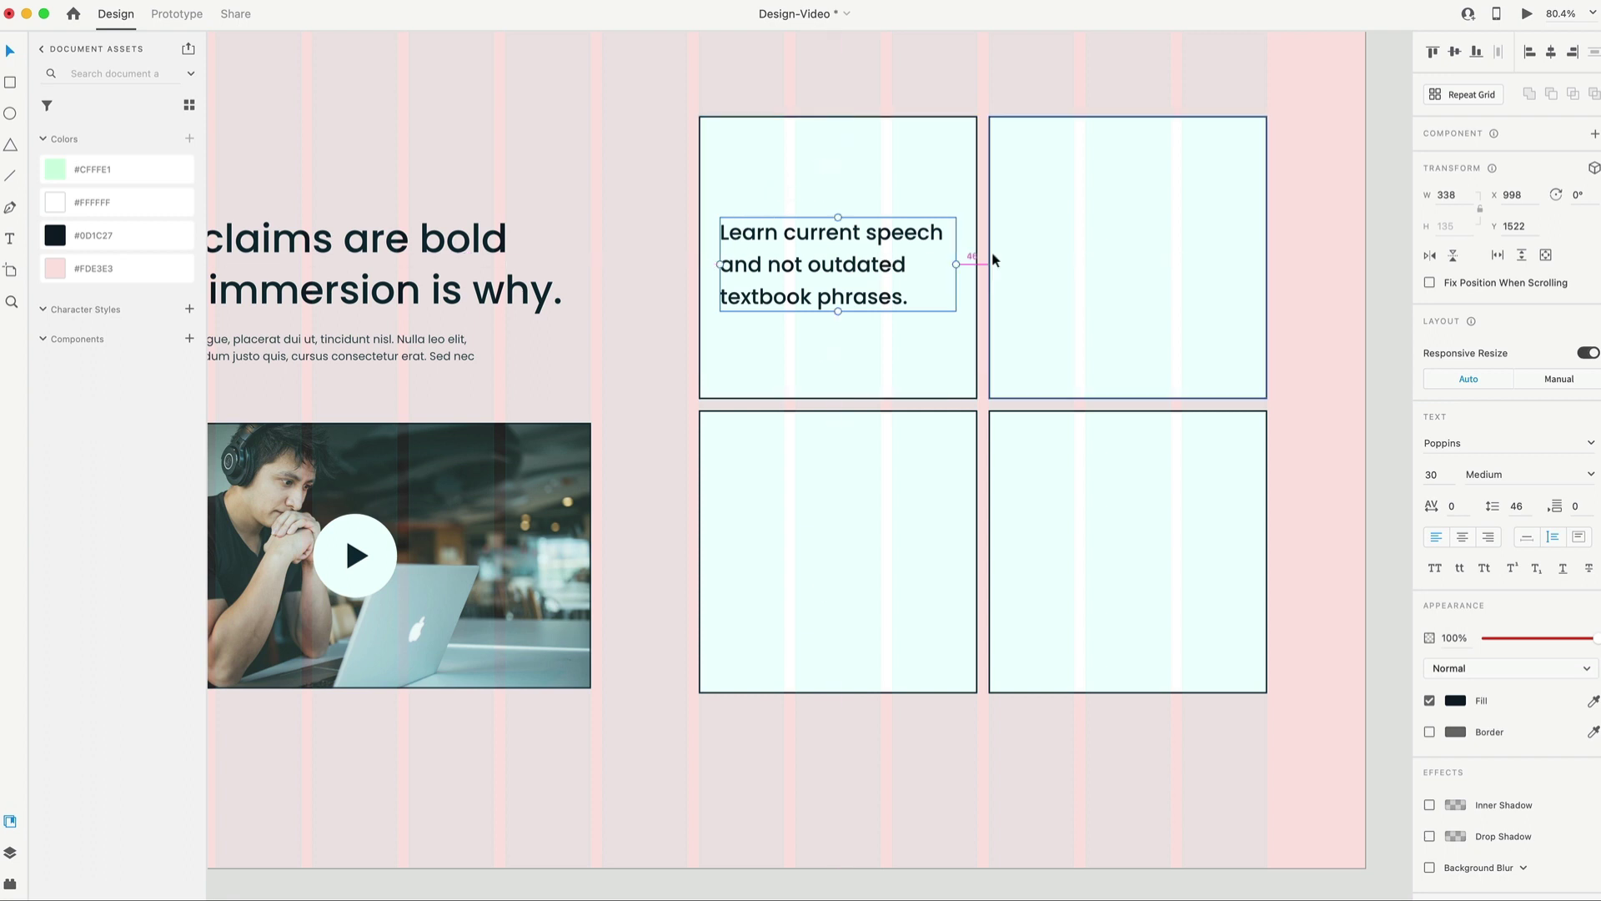
left_click_drag(840, 264, 842, 241)
left_click_drag(321, 348, 902, 335)
Replace the paragraph with 'Tincidunt nisulla Leo elit, pharetra bibendum justo quis.' and fit it 338 wide under the heading.
double_click(933, 332)
type("Tincidunt nisulla Leo elit, pharetra bibendum justo quis.")
key("Escape")
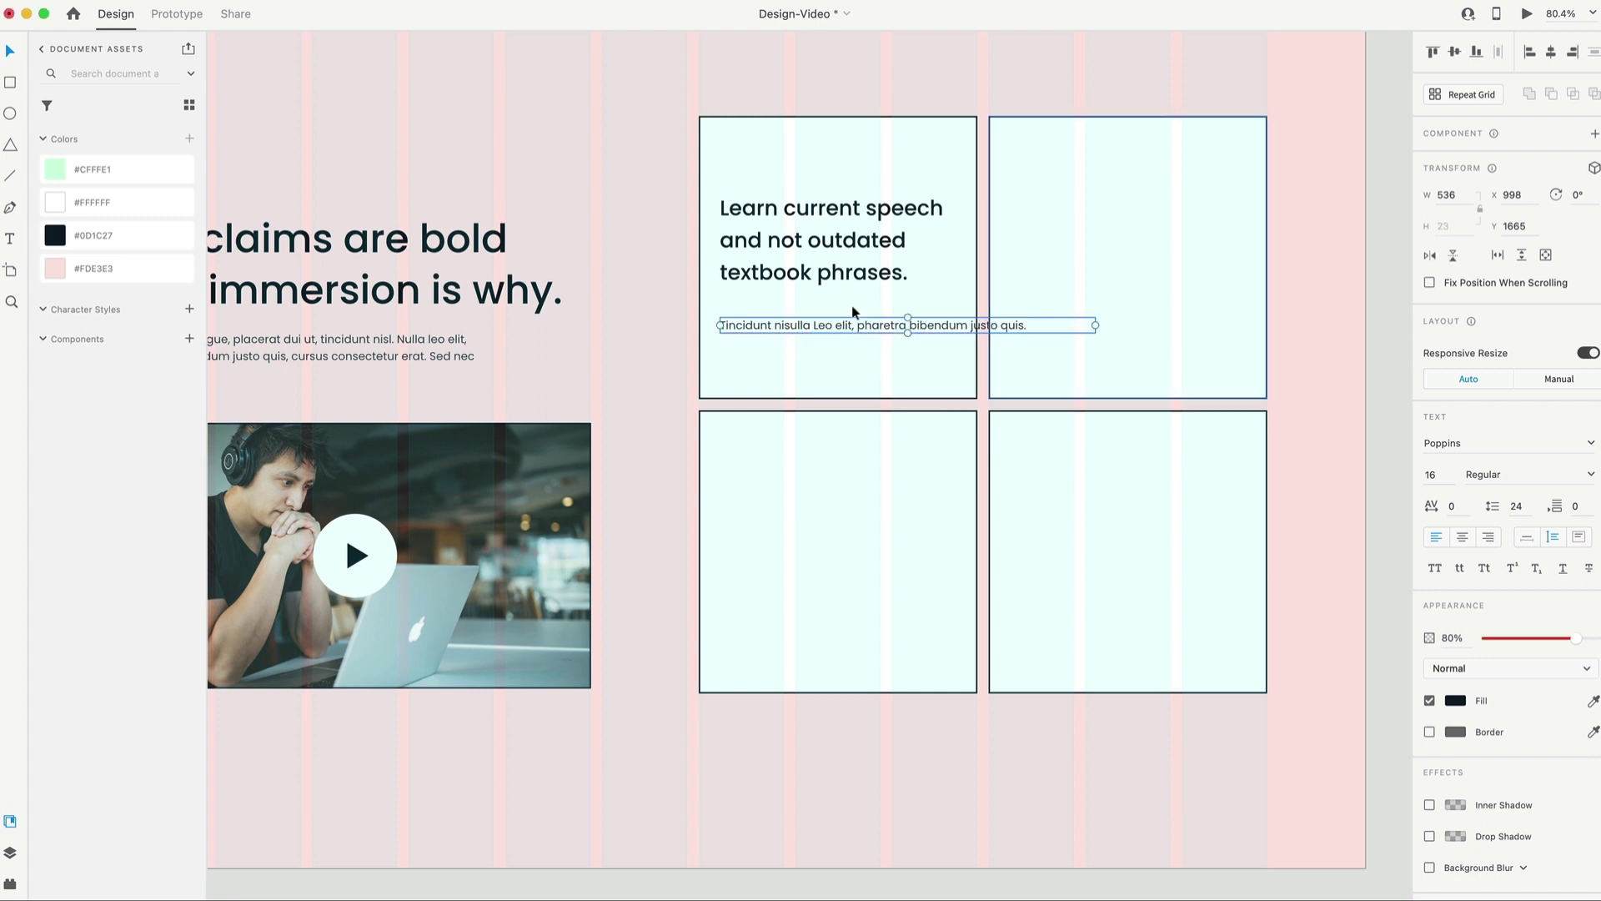
left_click_drag(826, 324, 805, 307)
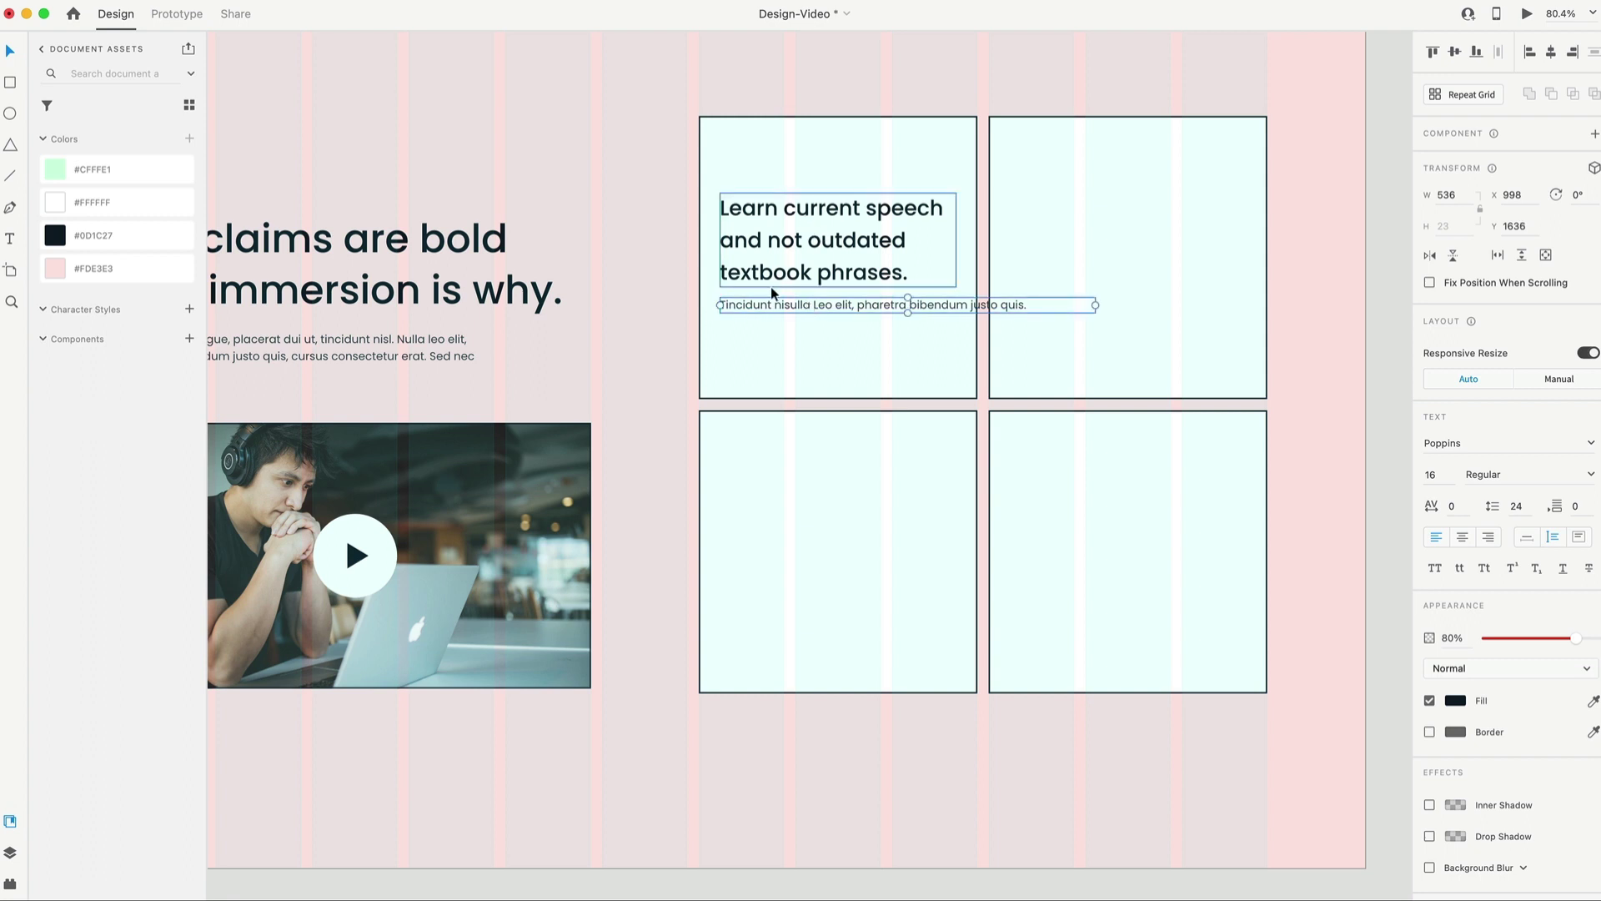
left_click_drag(1096, 305, 955, 302)
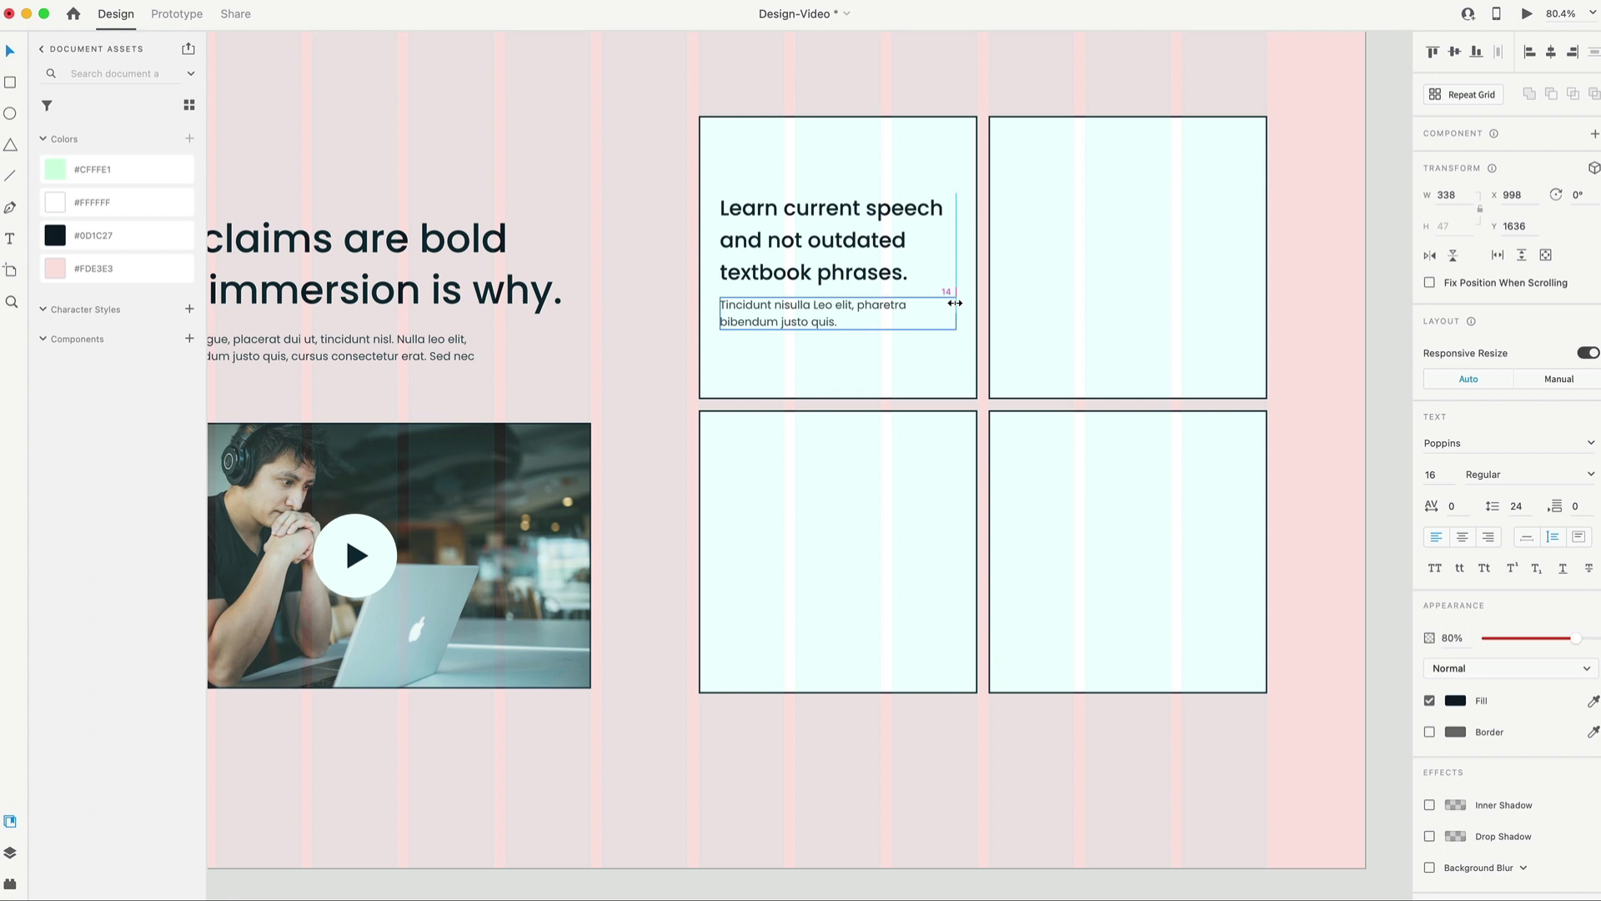
key("alt")
left_click(849, 258, "shift")
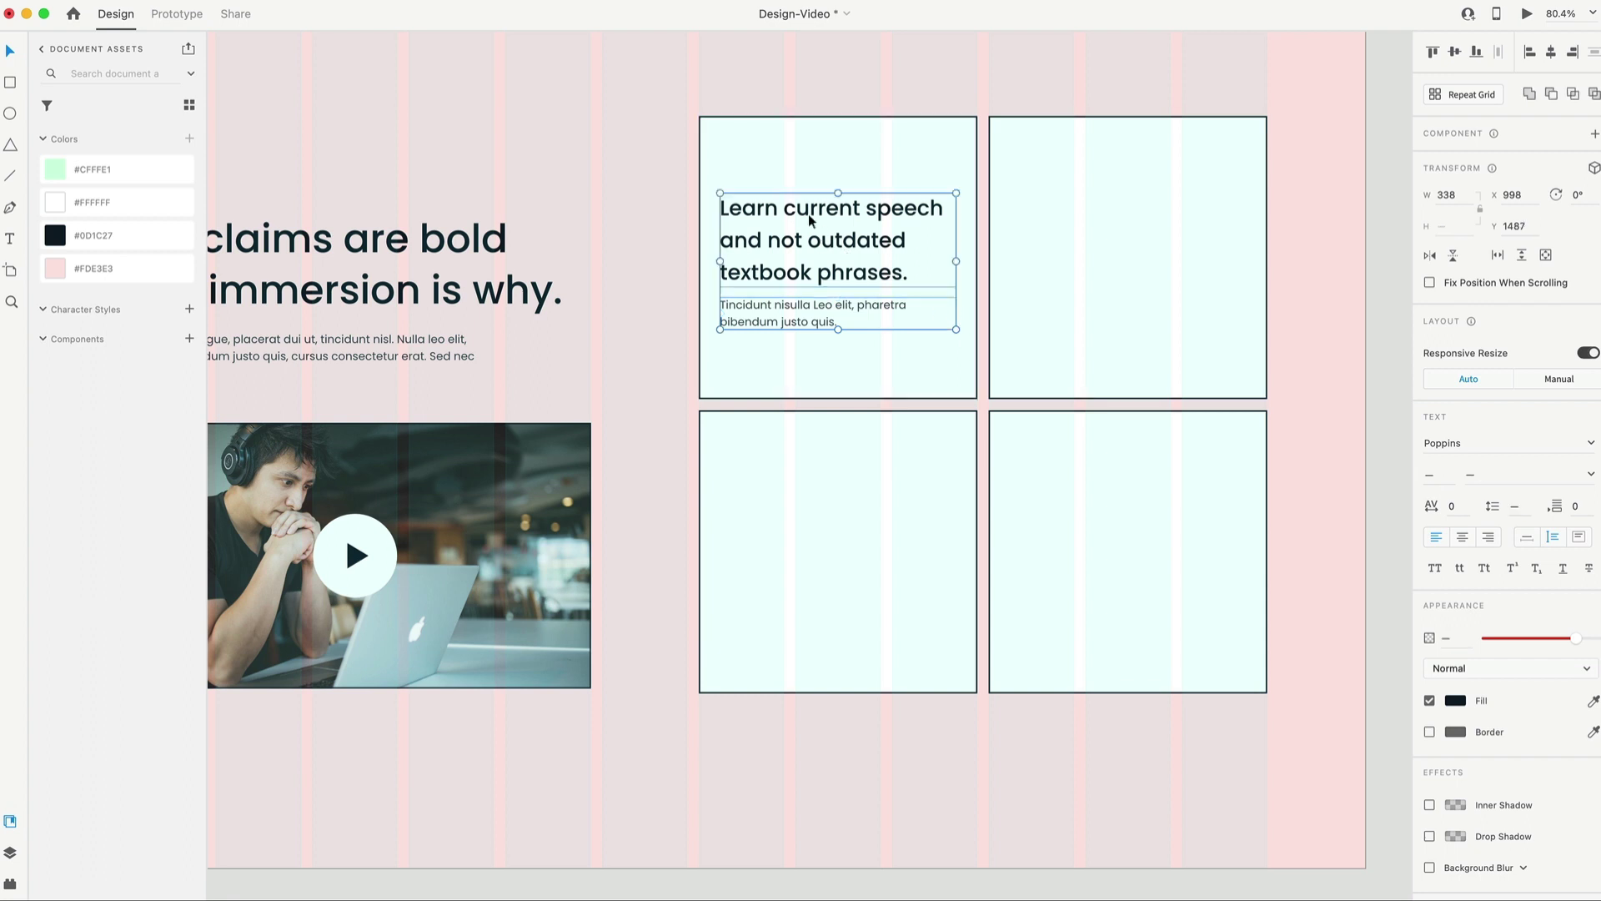
Lower the card text and retitle the other cards, e.g. 'Understand the language before you start speaking.'.
left_click_drag(791, 231, 836, 566)
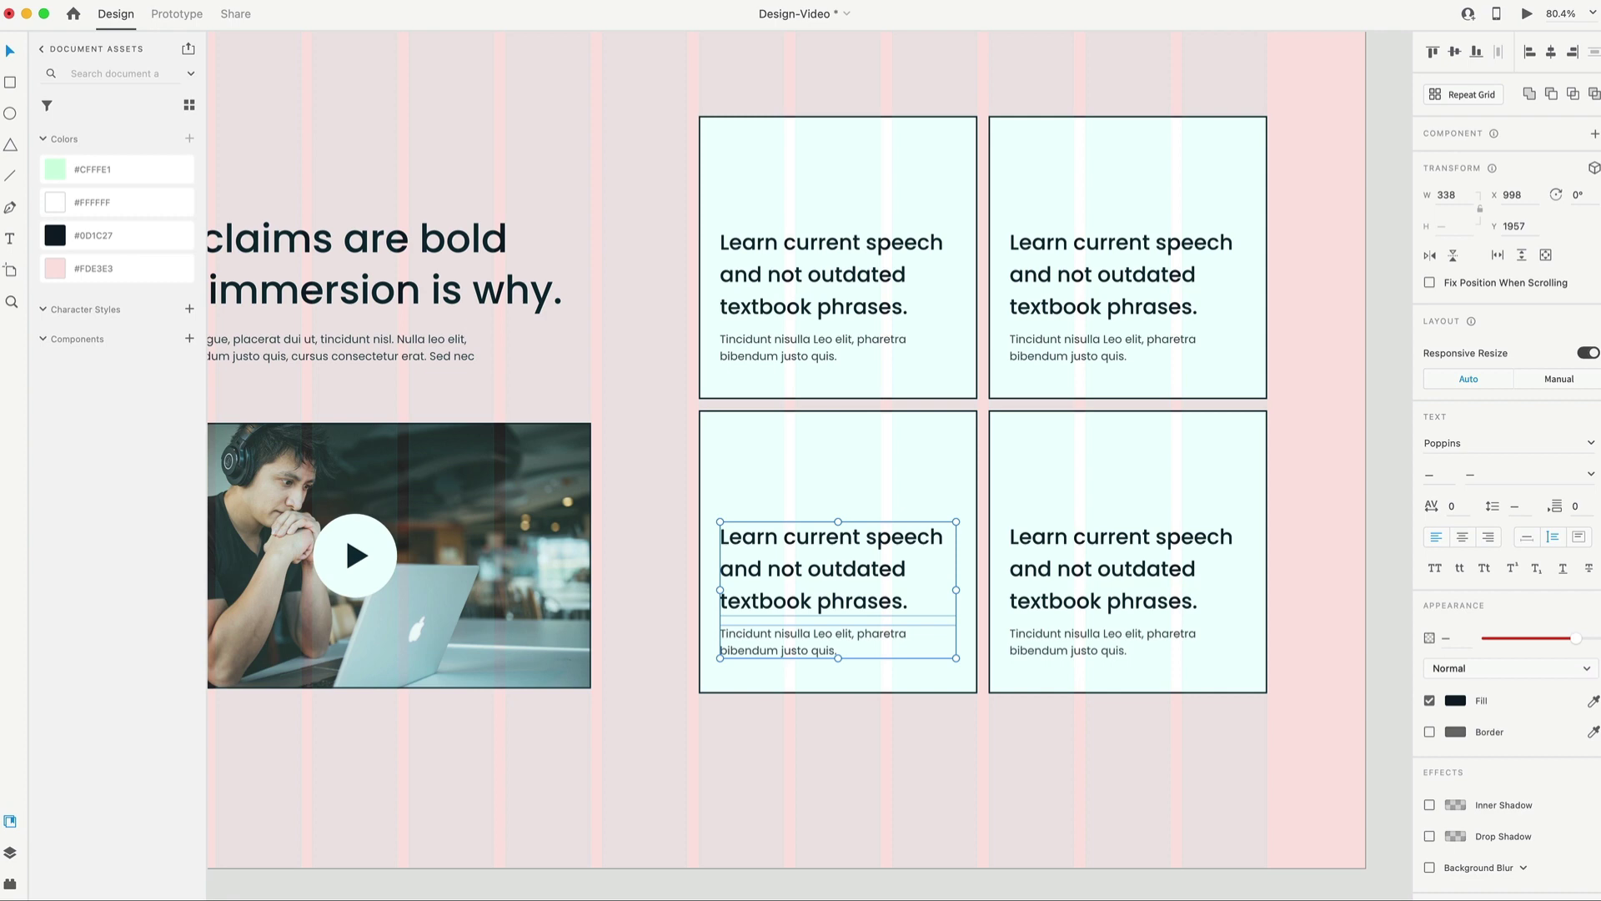
type("Understand the language before you start speaking.Learn to speak with a natural pitch.Practice the correct way first.")
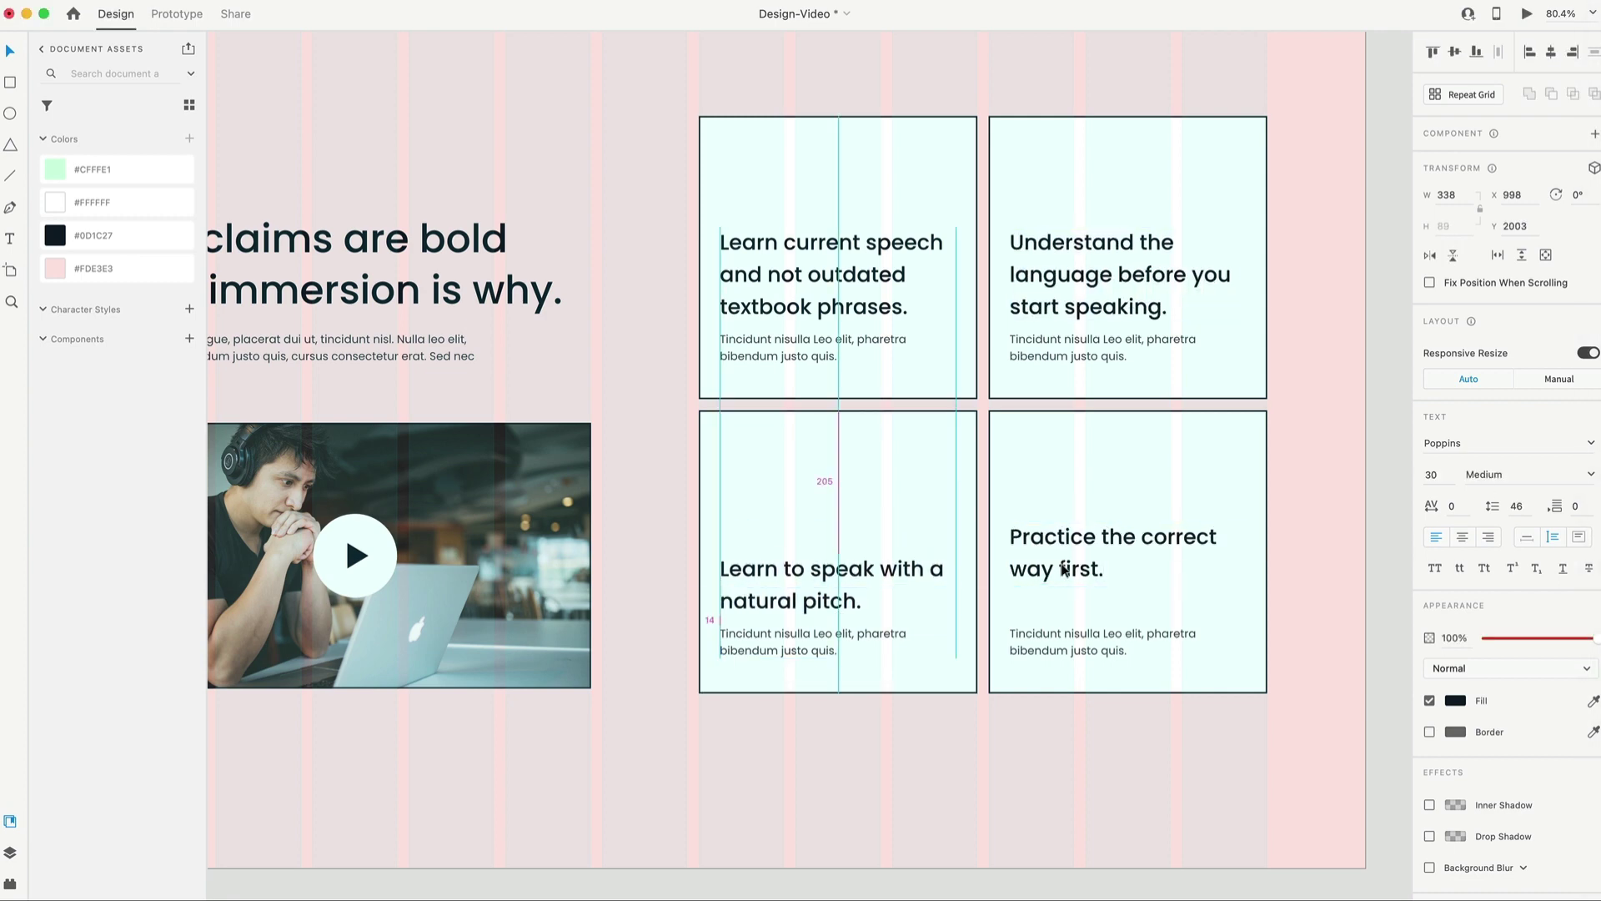
left_click(1122, 765)
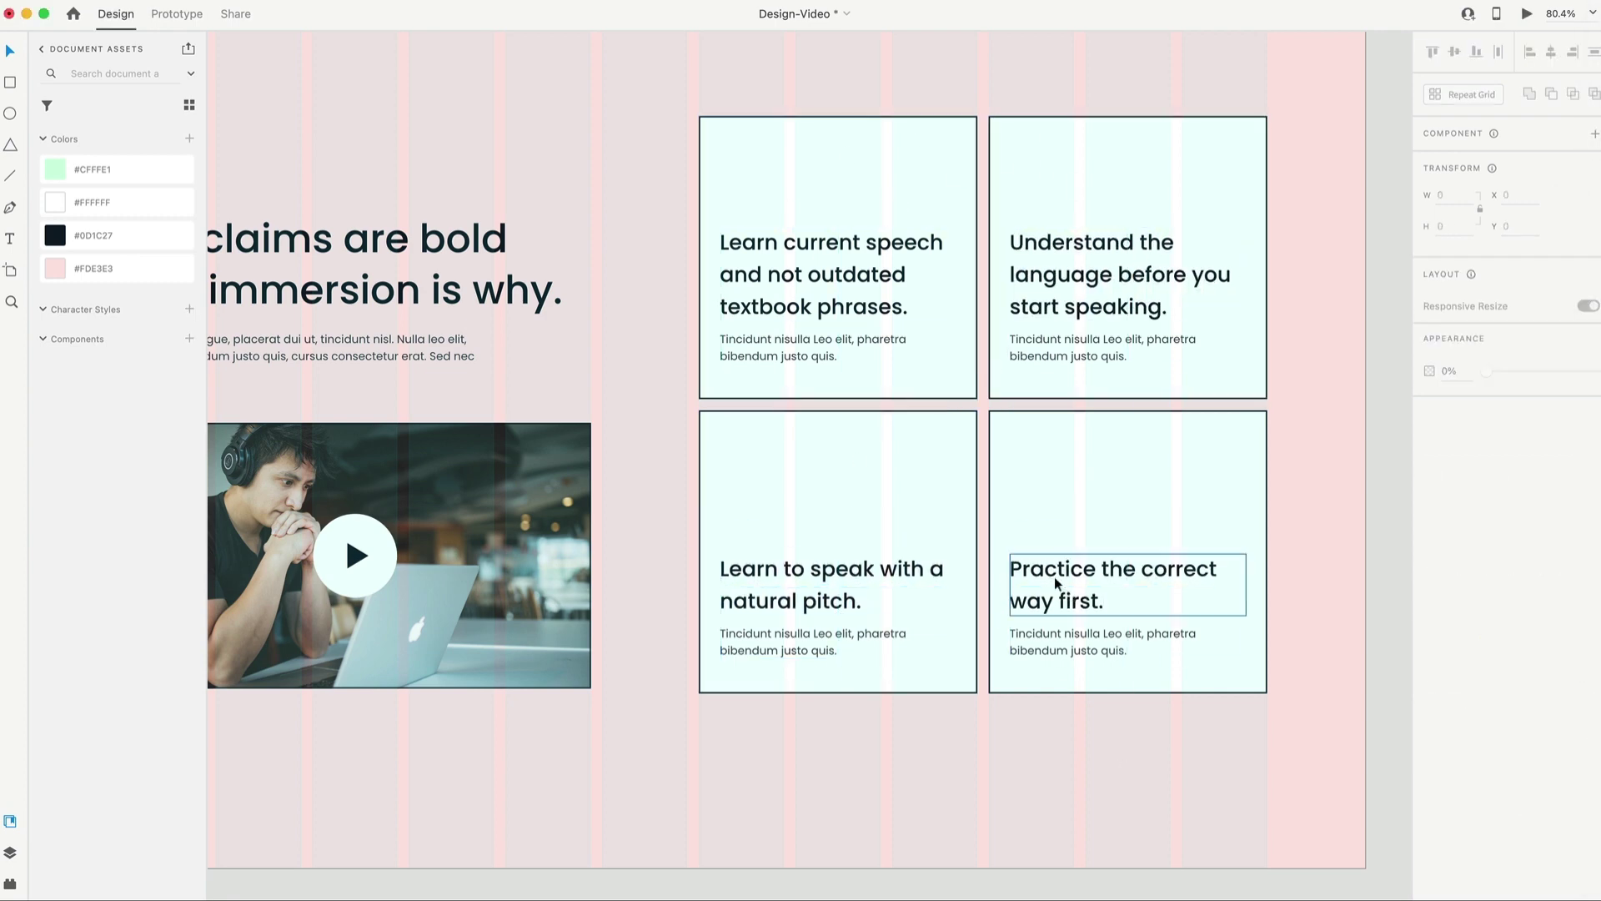
Move the four-card grid lower on the artboard, fine-tuning with arrow keys.
scroll(1088, 543, "down", 5)
left_click_drag(1276, 538, 943, 178)
scroll(893, 230, "right", 3)
scroll(893, 236, "up", 2)
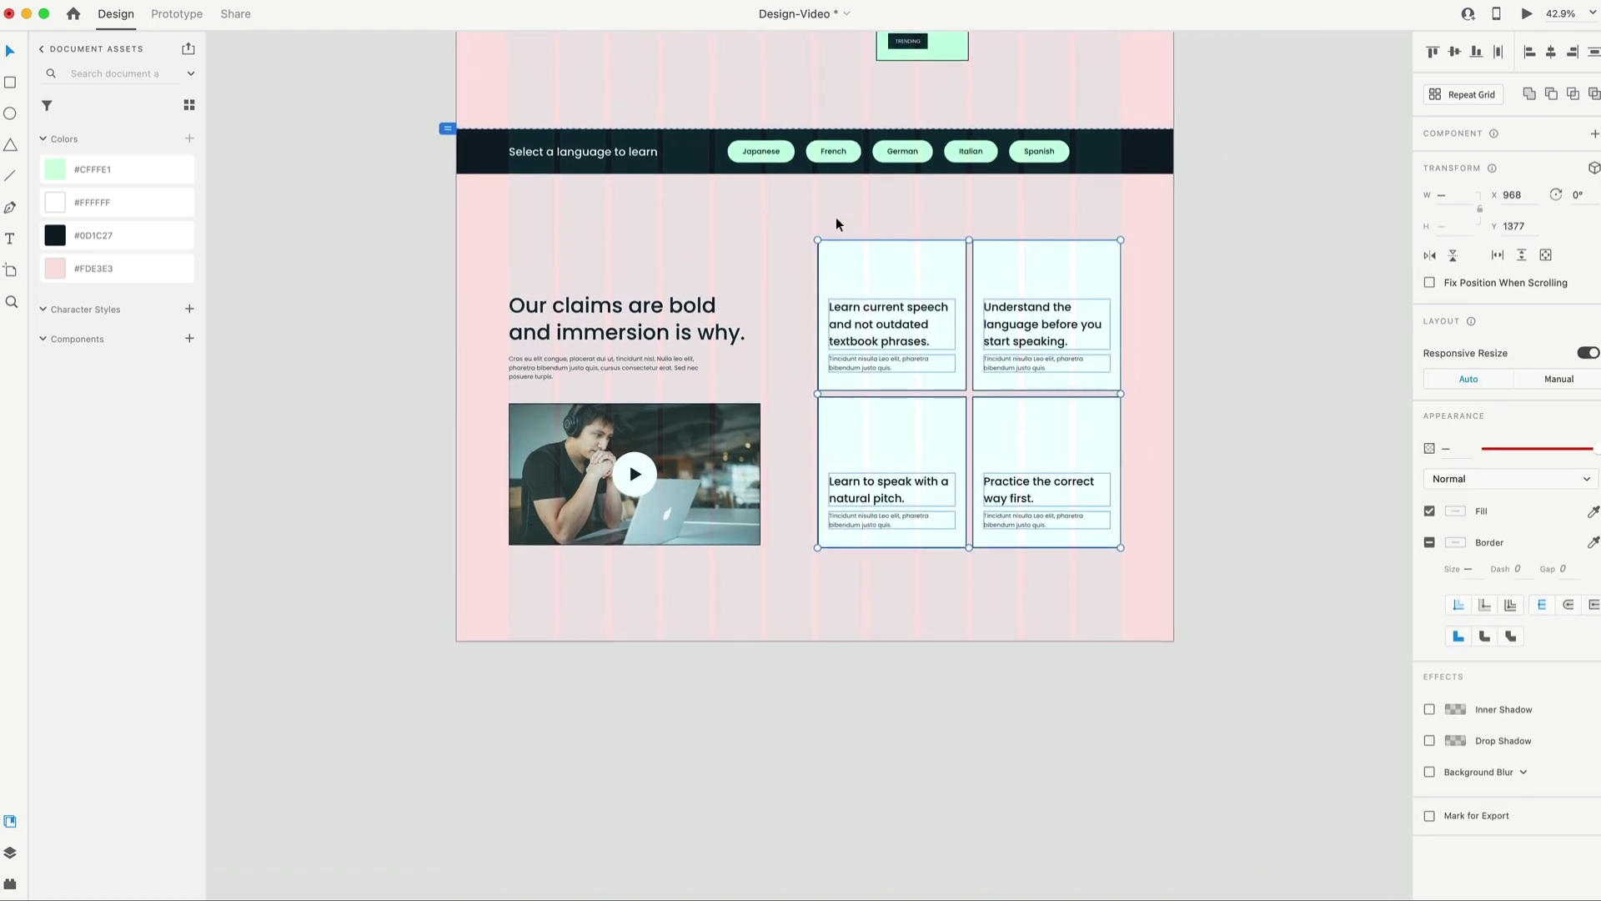
scroll(874, 188, "up", 3)
key("alt")
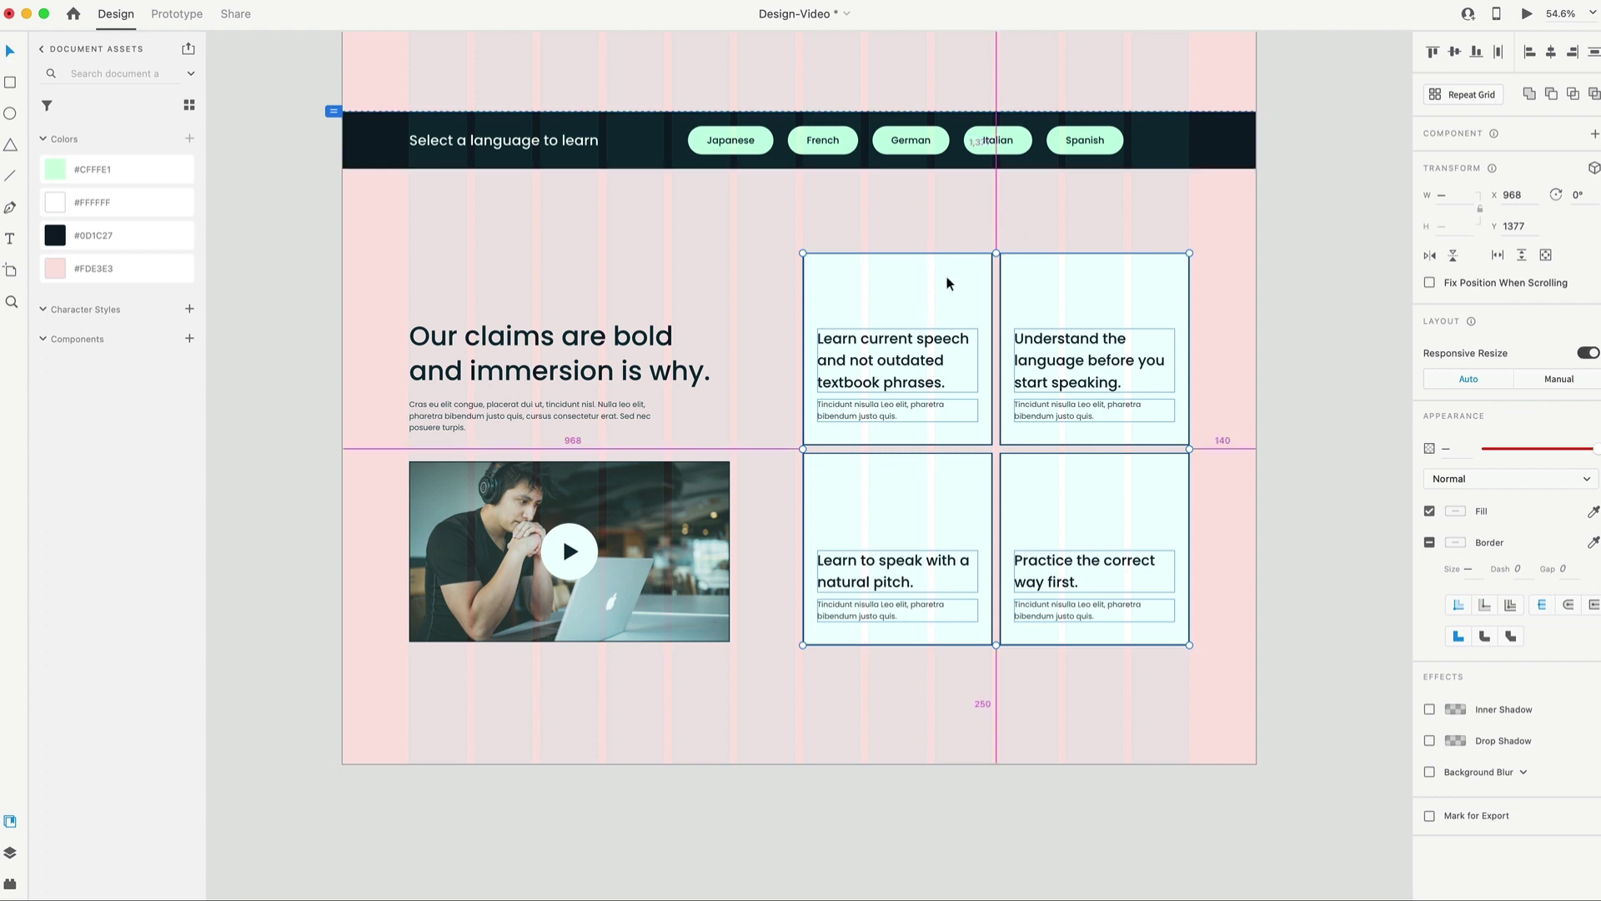
left_click_drag(948, 286, 947, 308)
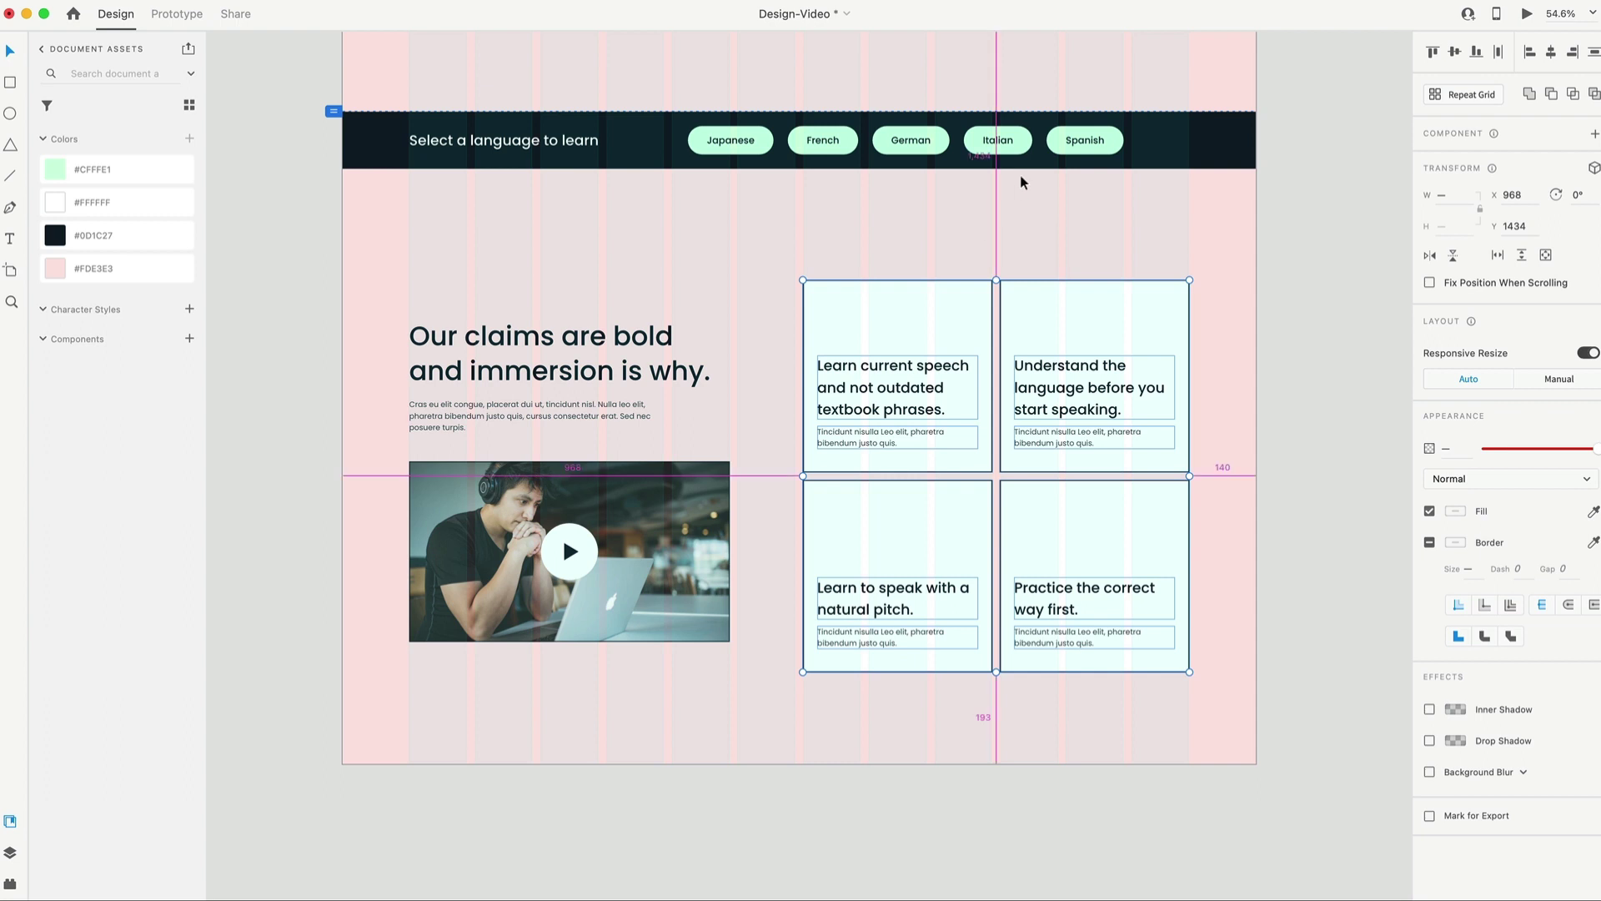
key("Down")
key("Down")
key("Down")
key("Down")
key("Down")
key("Down")
key("Down")
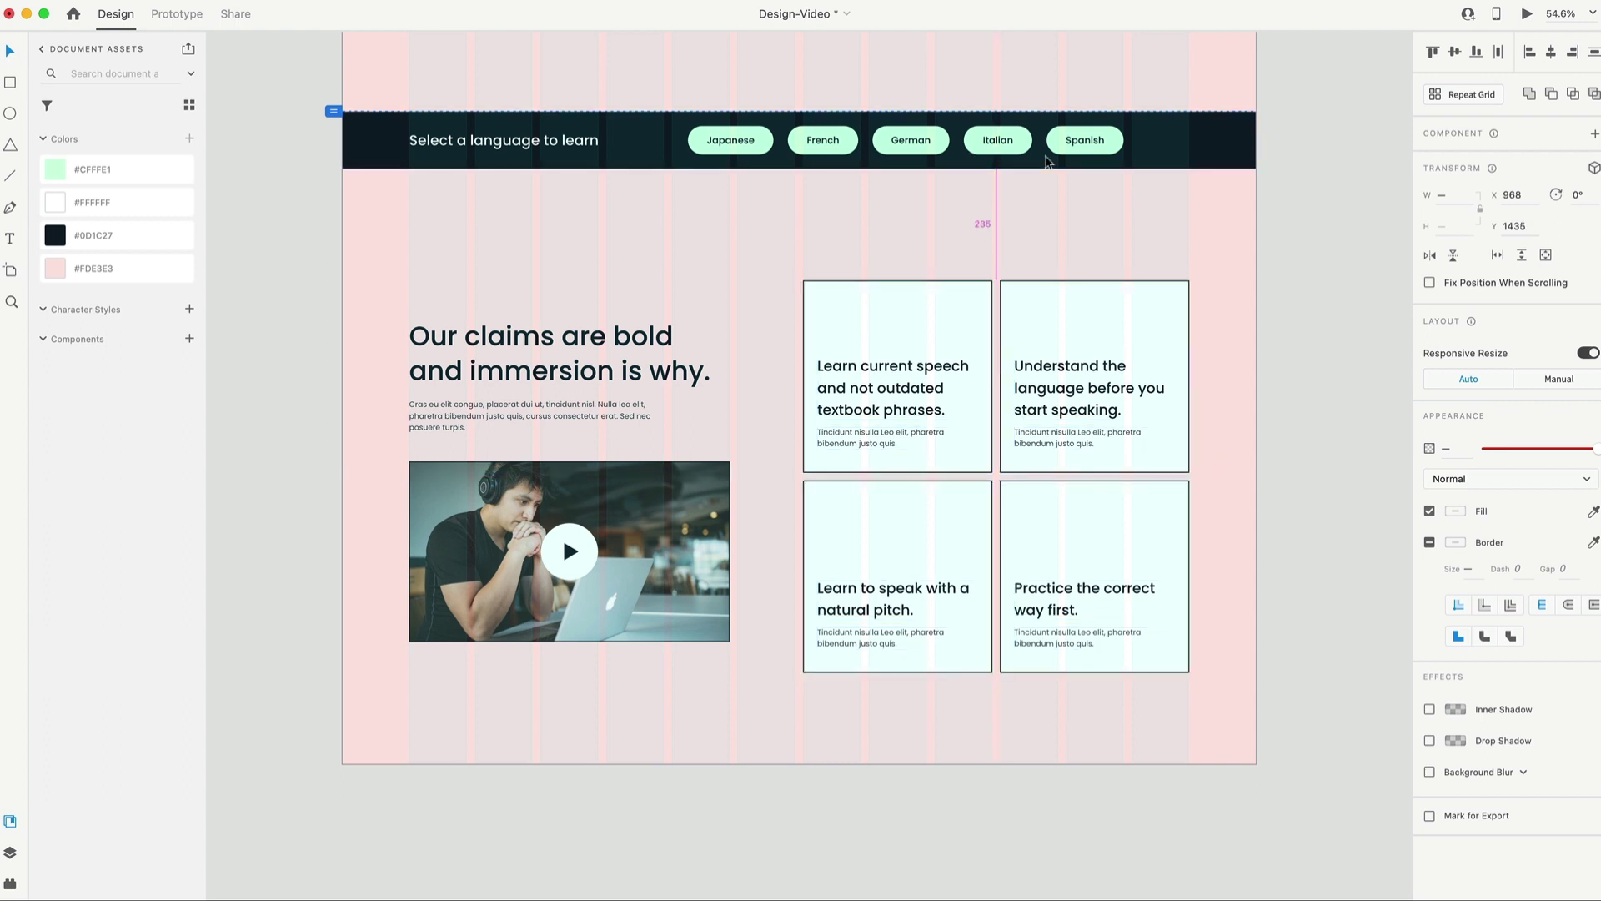
key("Up")
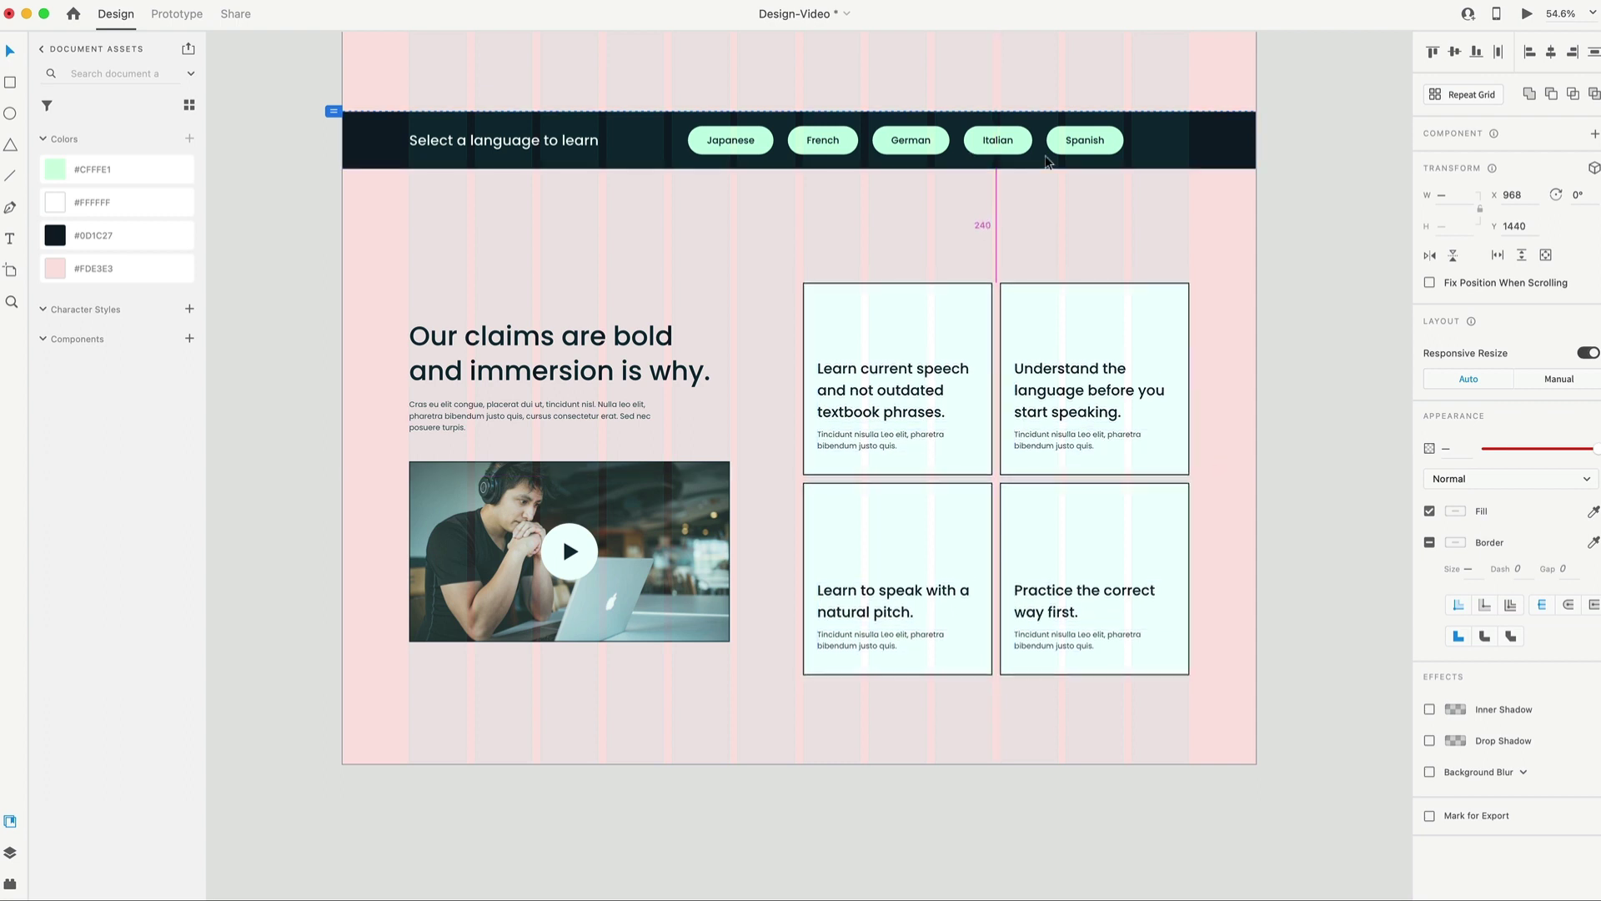
left_click_drag(1233, 725, 813, 250)
Align the heading-and-video group and the card grid on their vertical middles.
left_click_drag(750, 697, 368, 272)
left_click(868, 327, "shift")
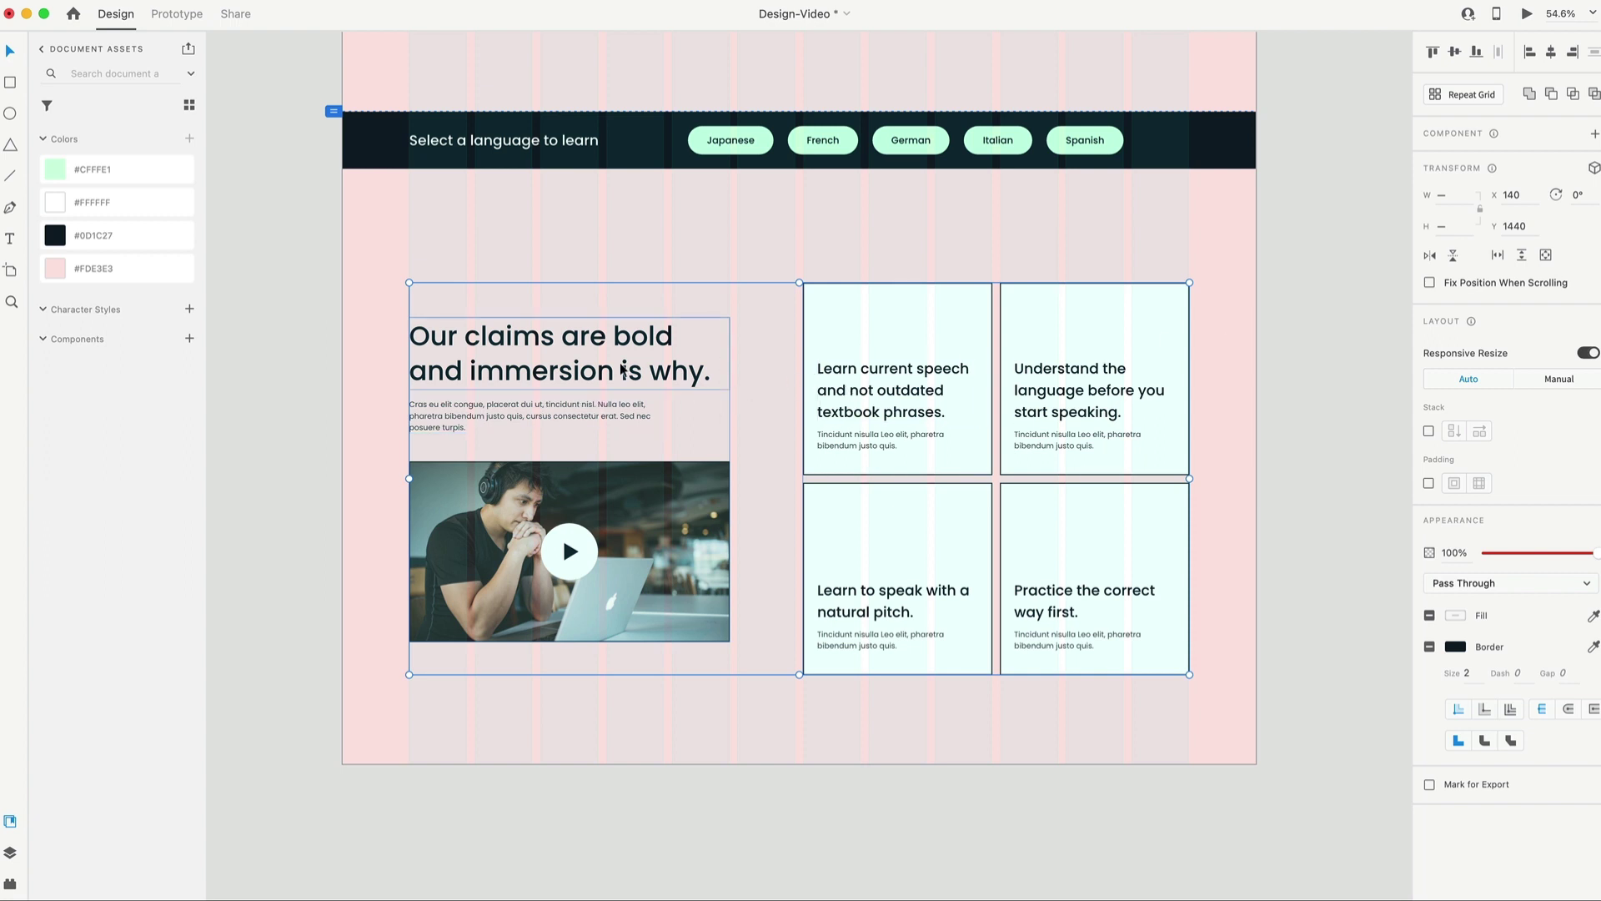
left_click(1456, 54)
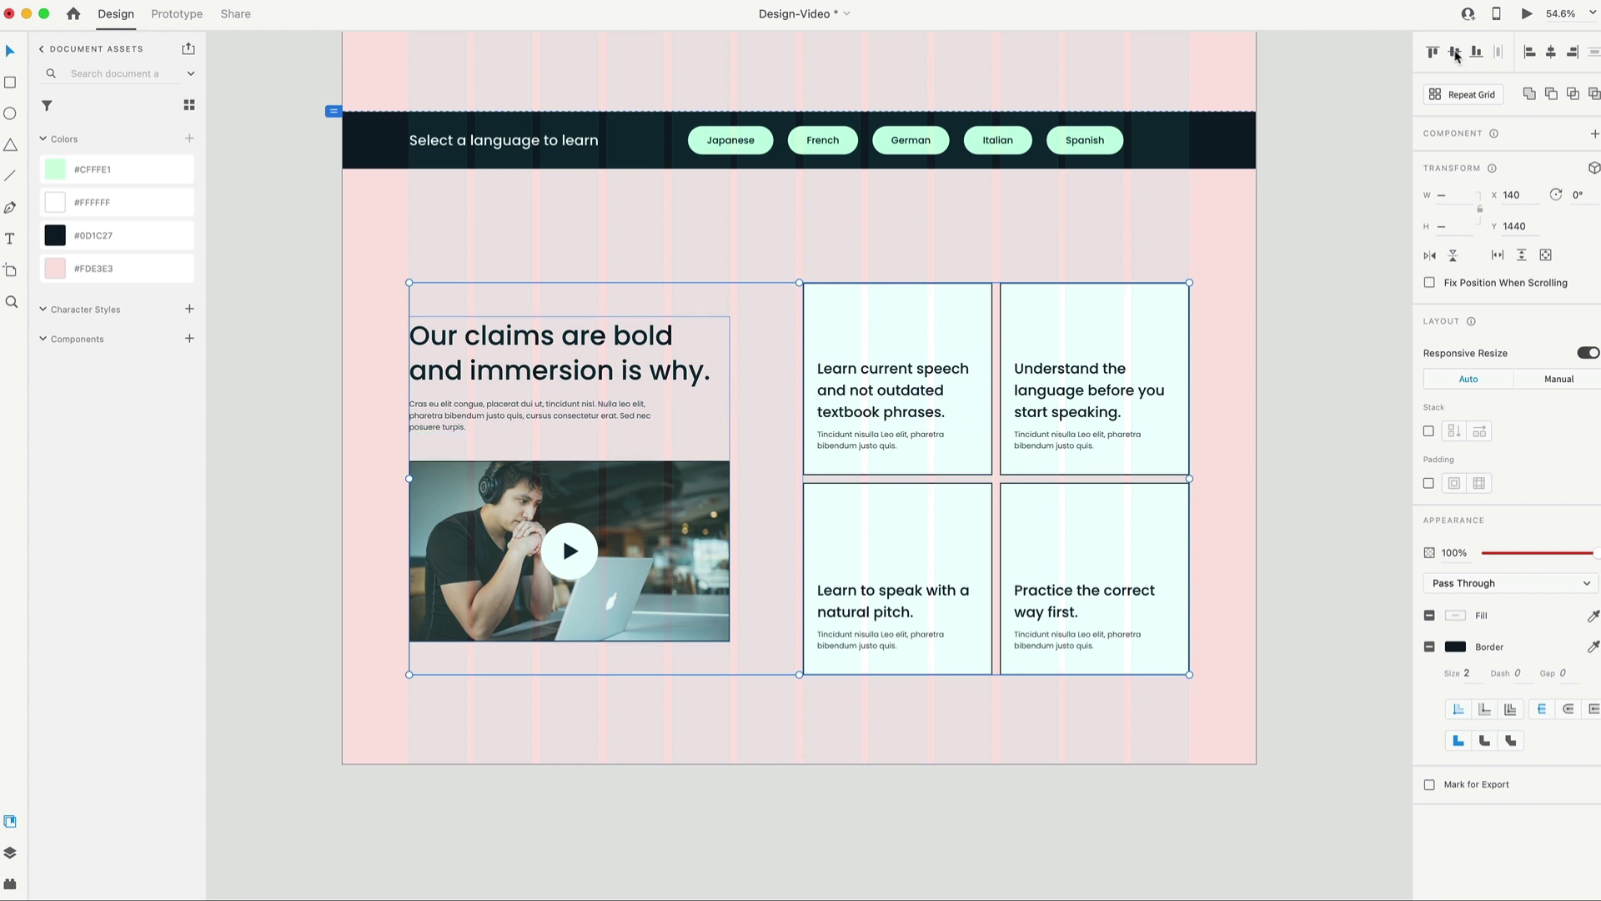
left_click(785, 242)
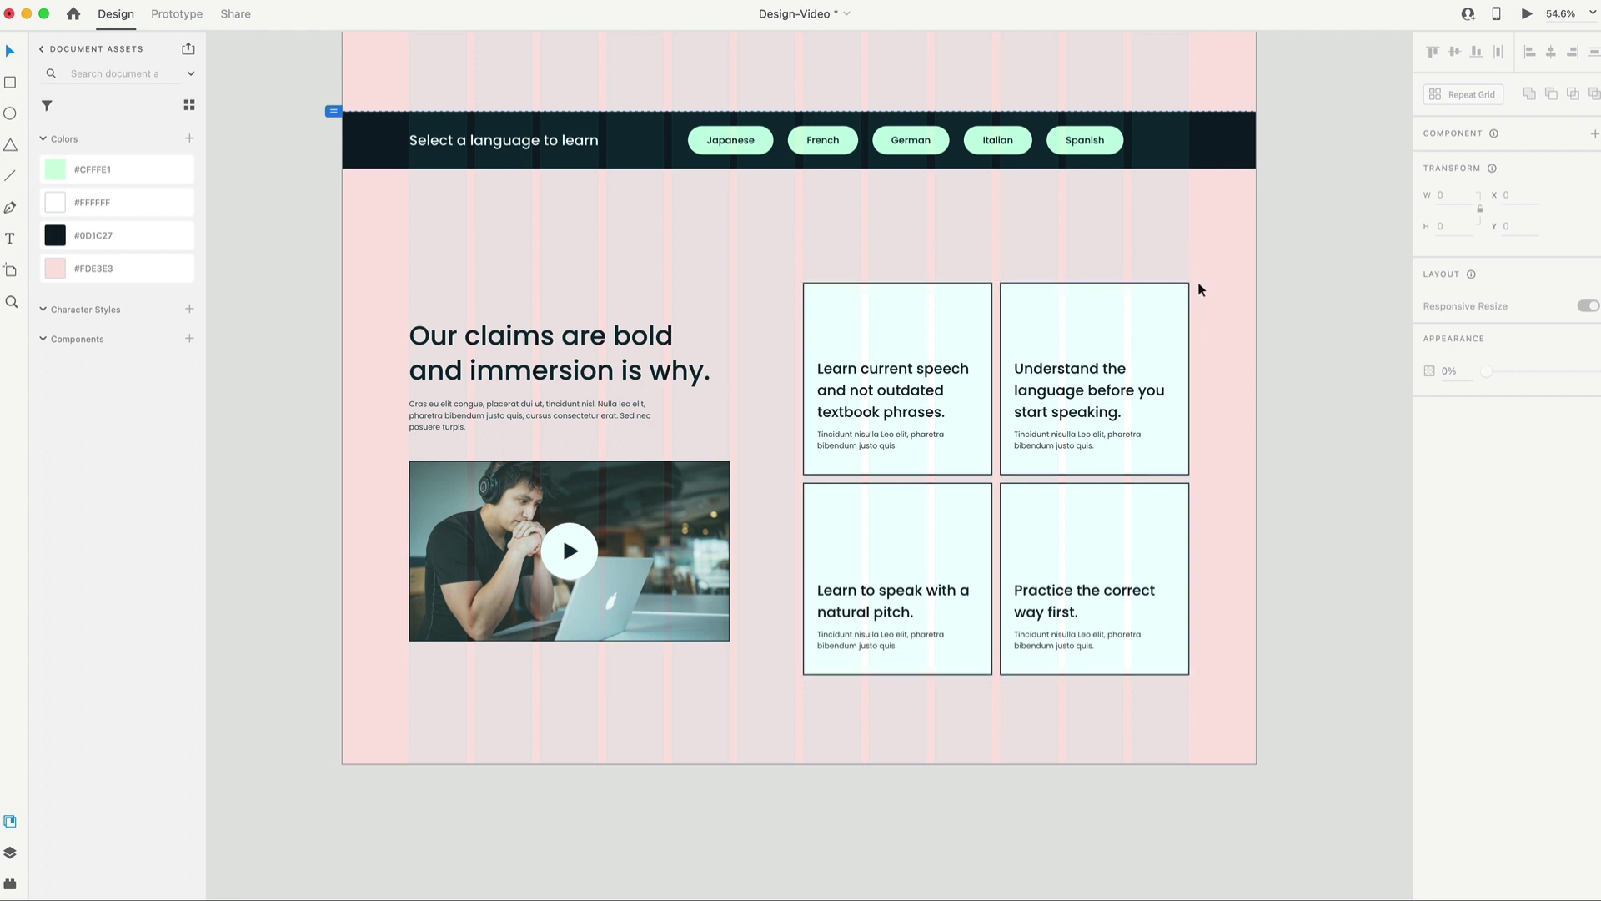
Draw a 120×120 circle above the top-right feature card.
key("e")
left_click_drag(1110, 223, 1163, 274)
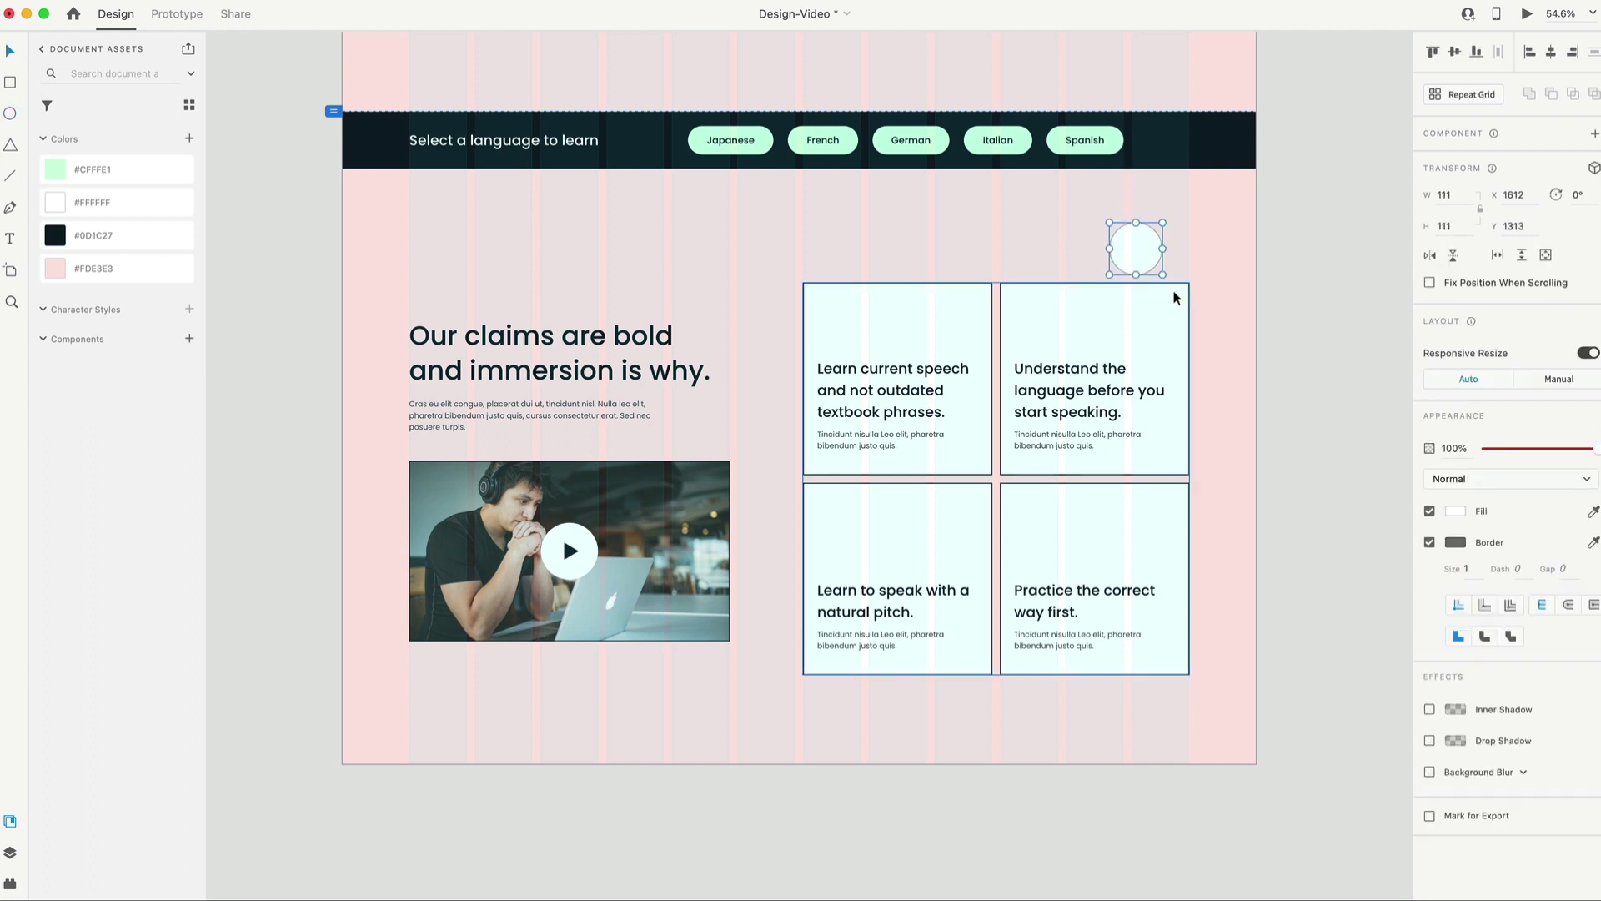
left_click(1467, 199)
type("120")
key("Return")
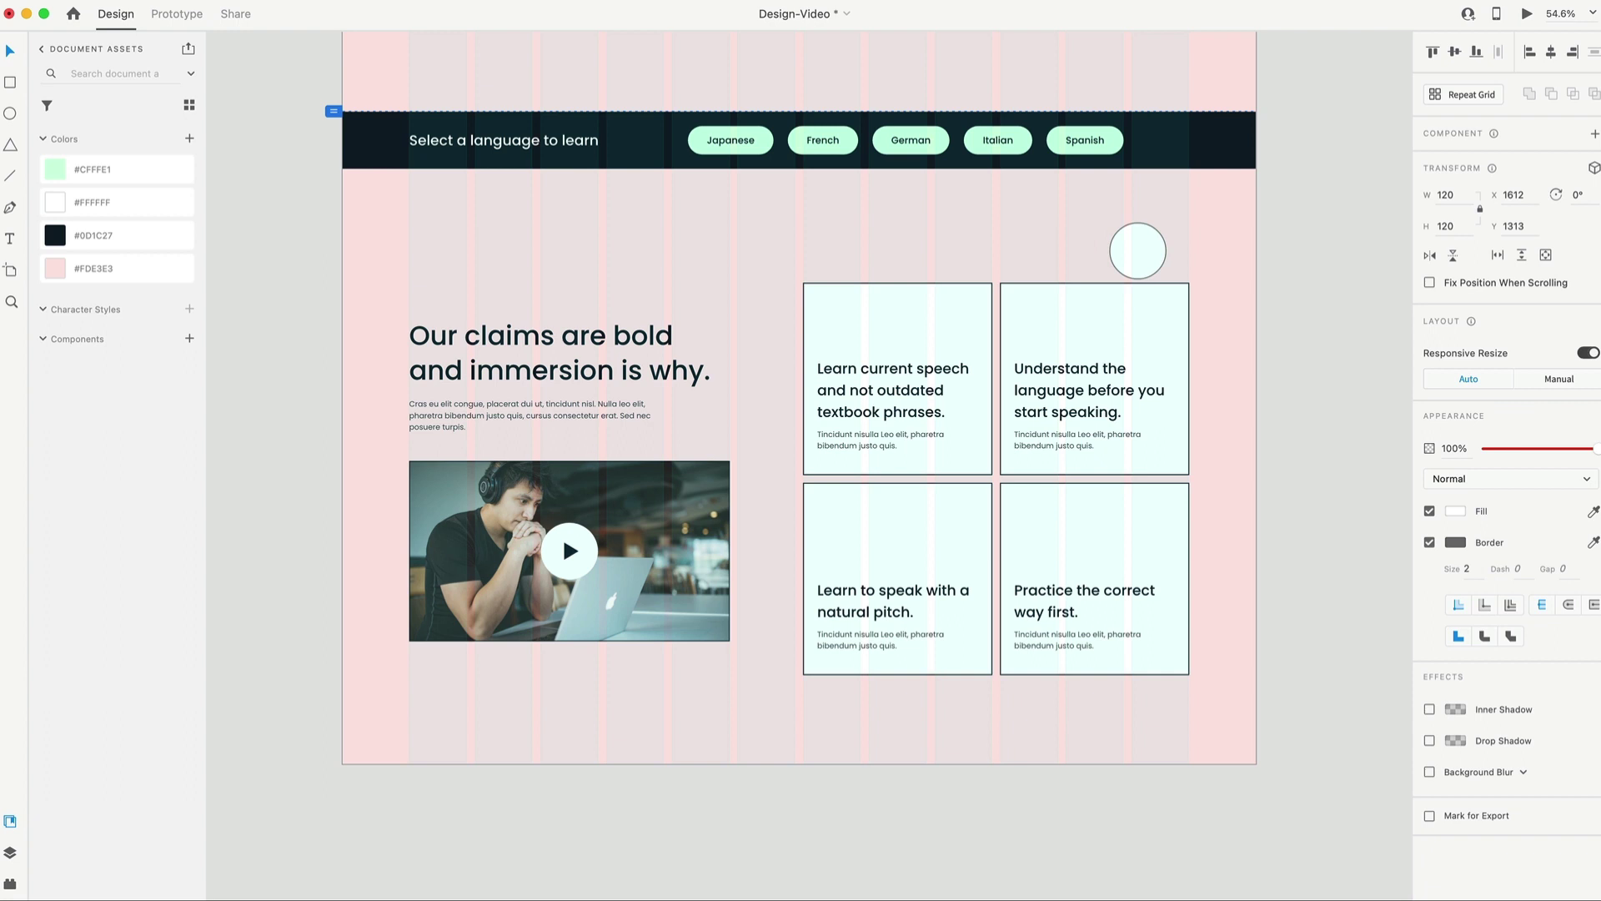
Give the circle a dark #0D1C27 border and mint #CFFFE1 fill, then bring up Nucleo.
right_click(91, 235)
left_click(129, 265)
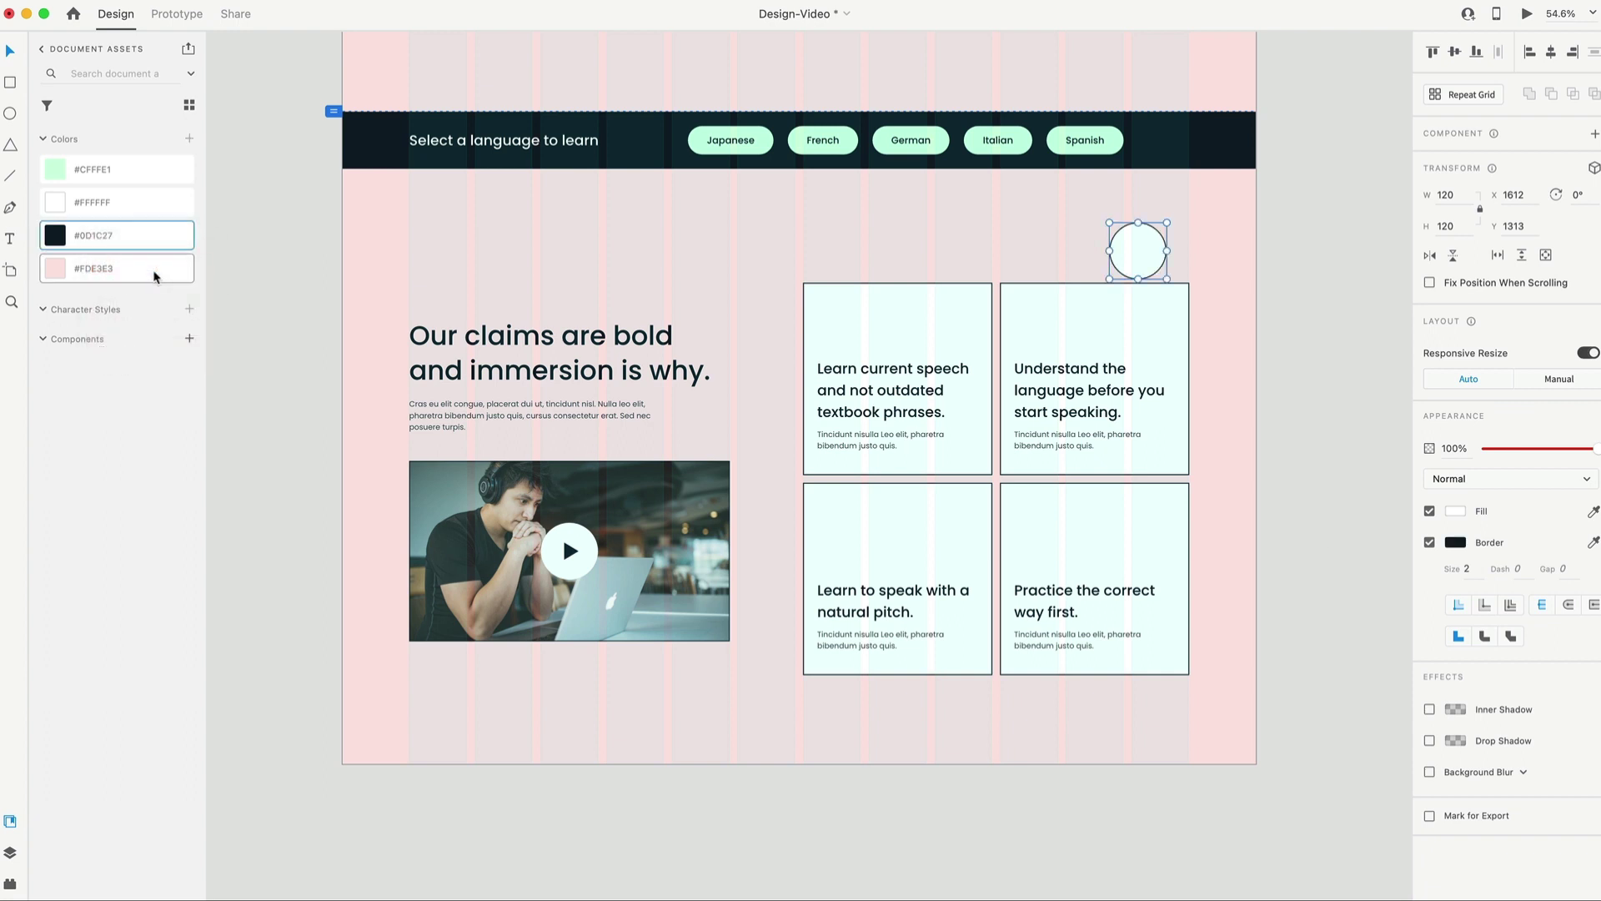
left_click_drag(79, 175, 1218, 292)
scroll(1189, 281, "up", 5)
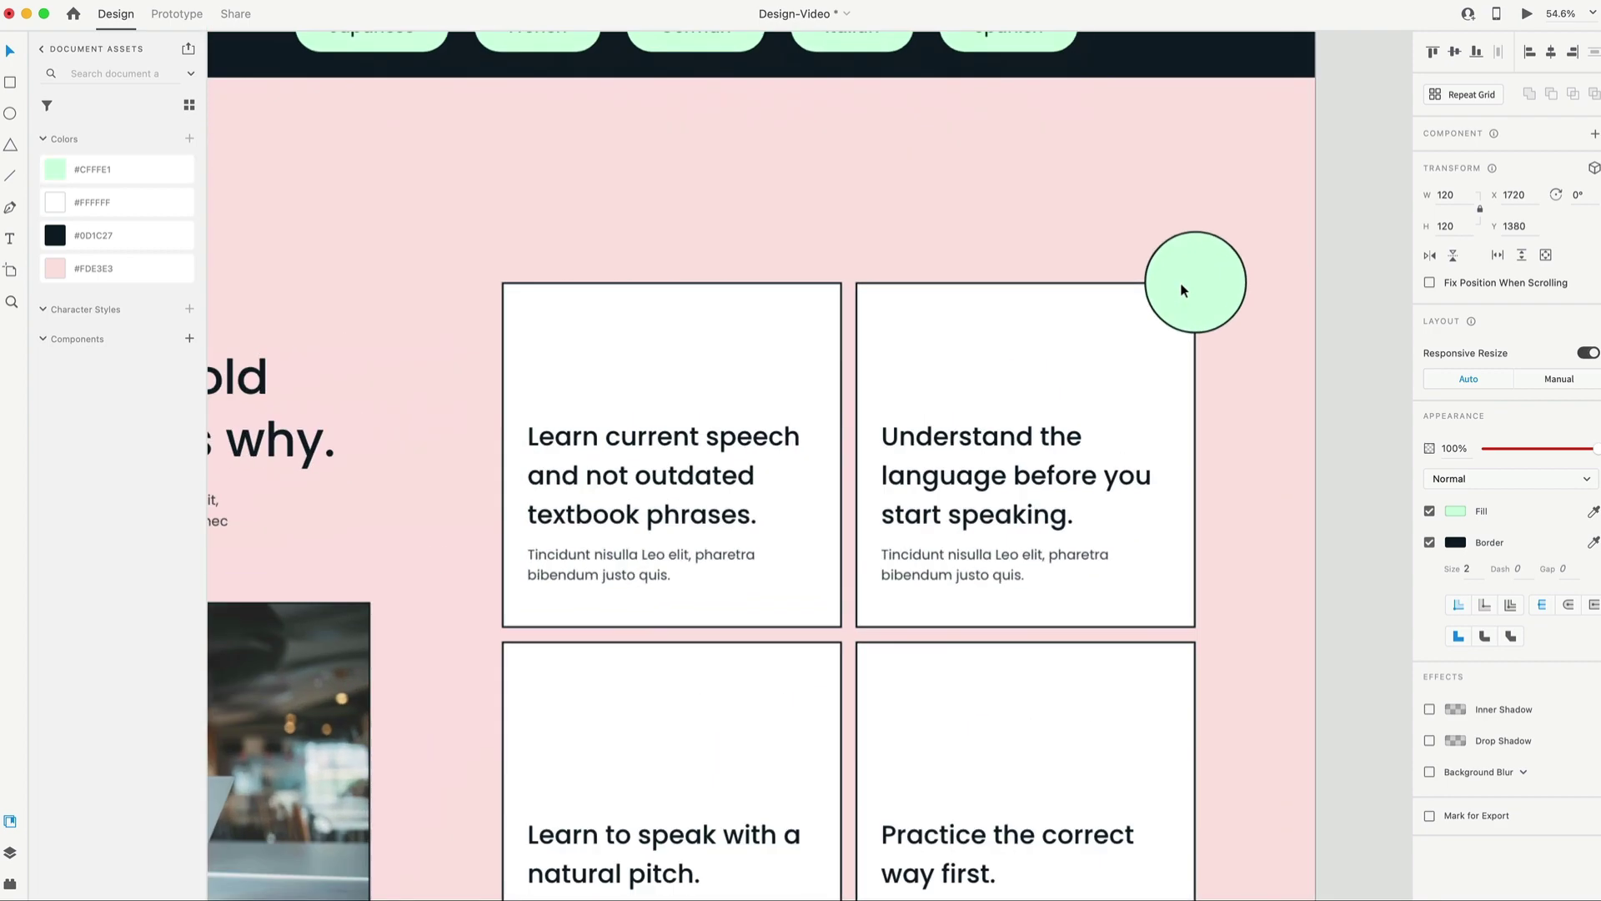
key("super+Tab")
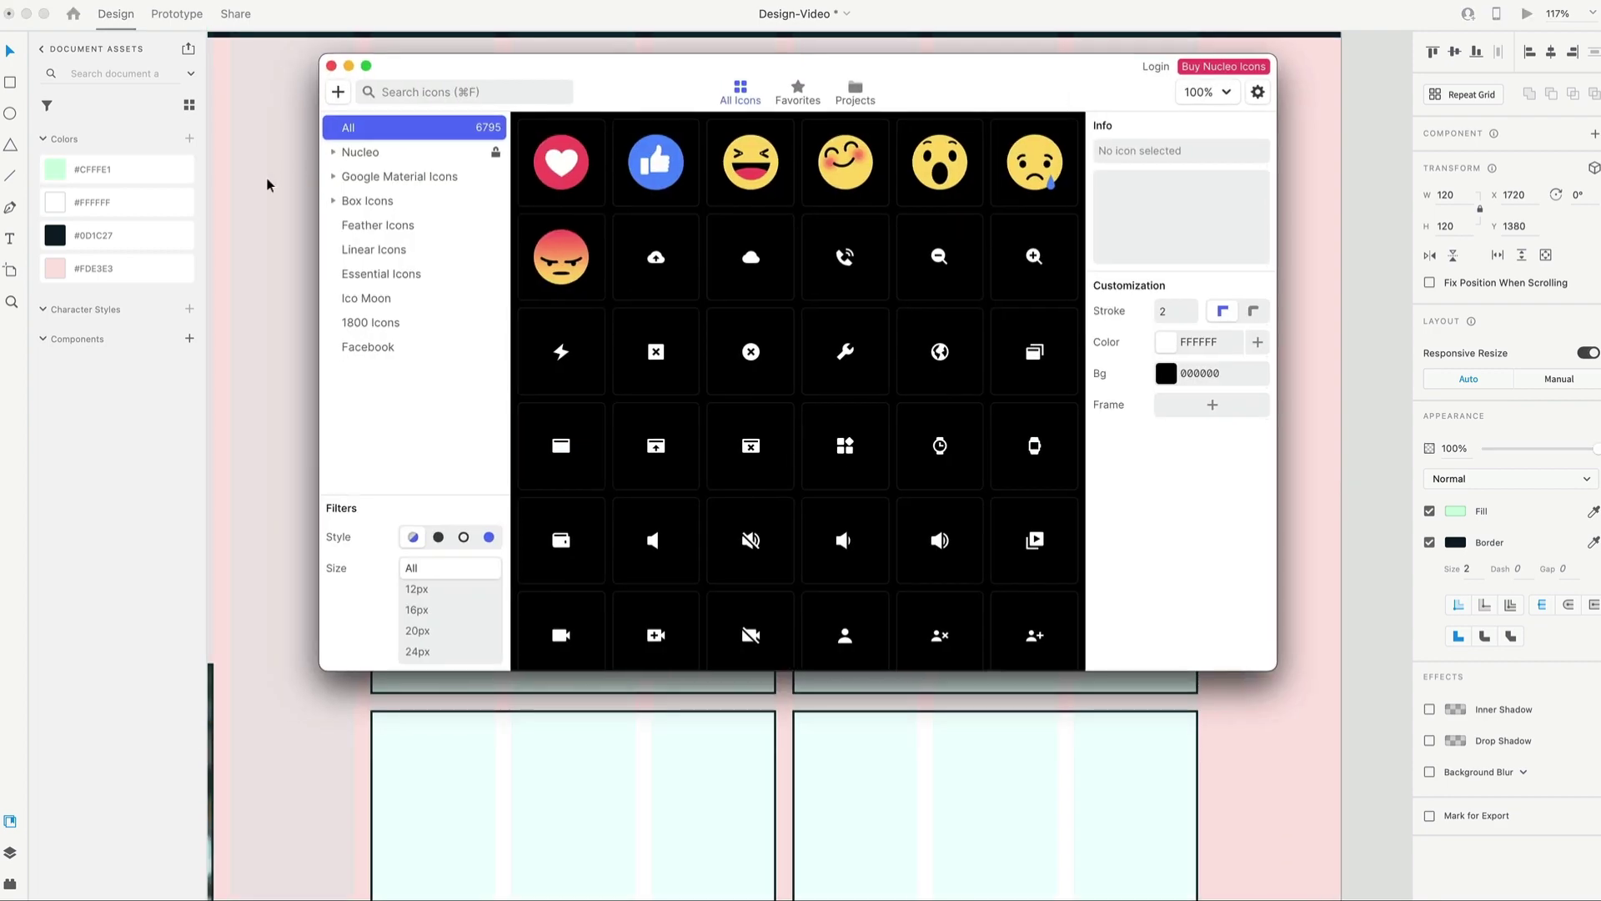
Search Box Icons for 'sta' and place the star, coloured #0D1C27, centred in the circle.
left_click(369, 201)
left_click(392, 91)
type("sta")
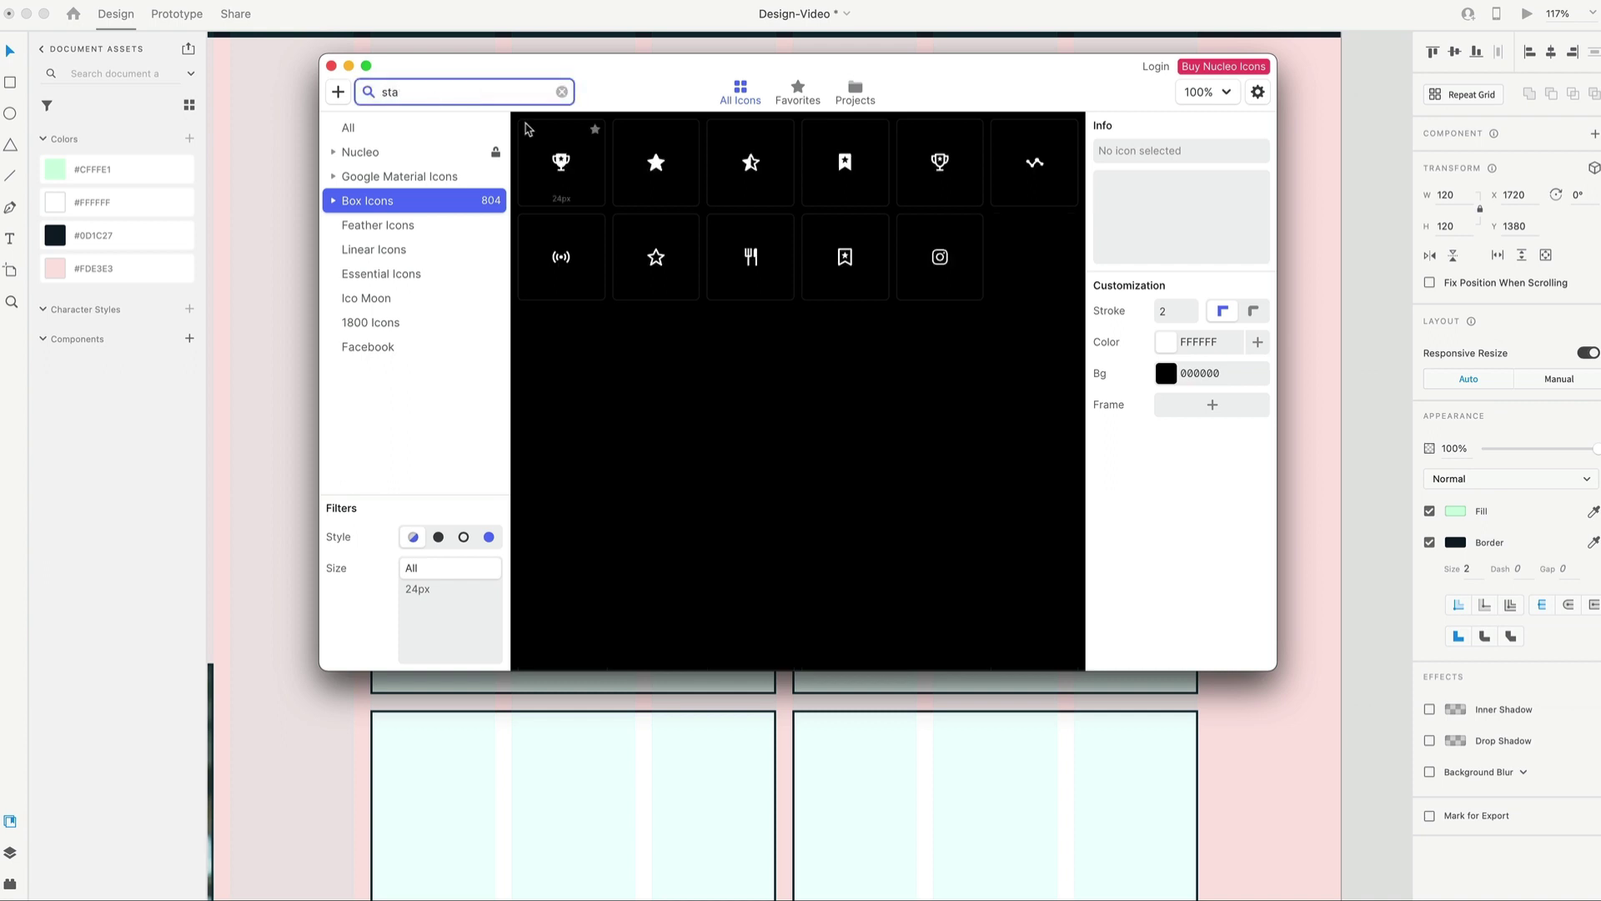
left_click_drag(1375, 190, 1226, 250)
left_click(117, 235)
scroll(1209, 290, "up", 3)
key("Escape")
scroll(1338, 185, "down", 5)
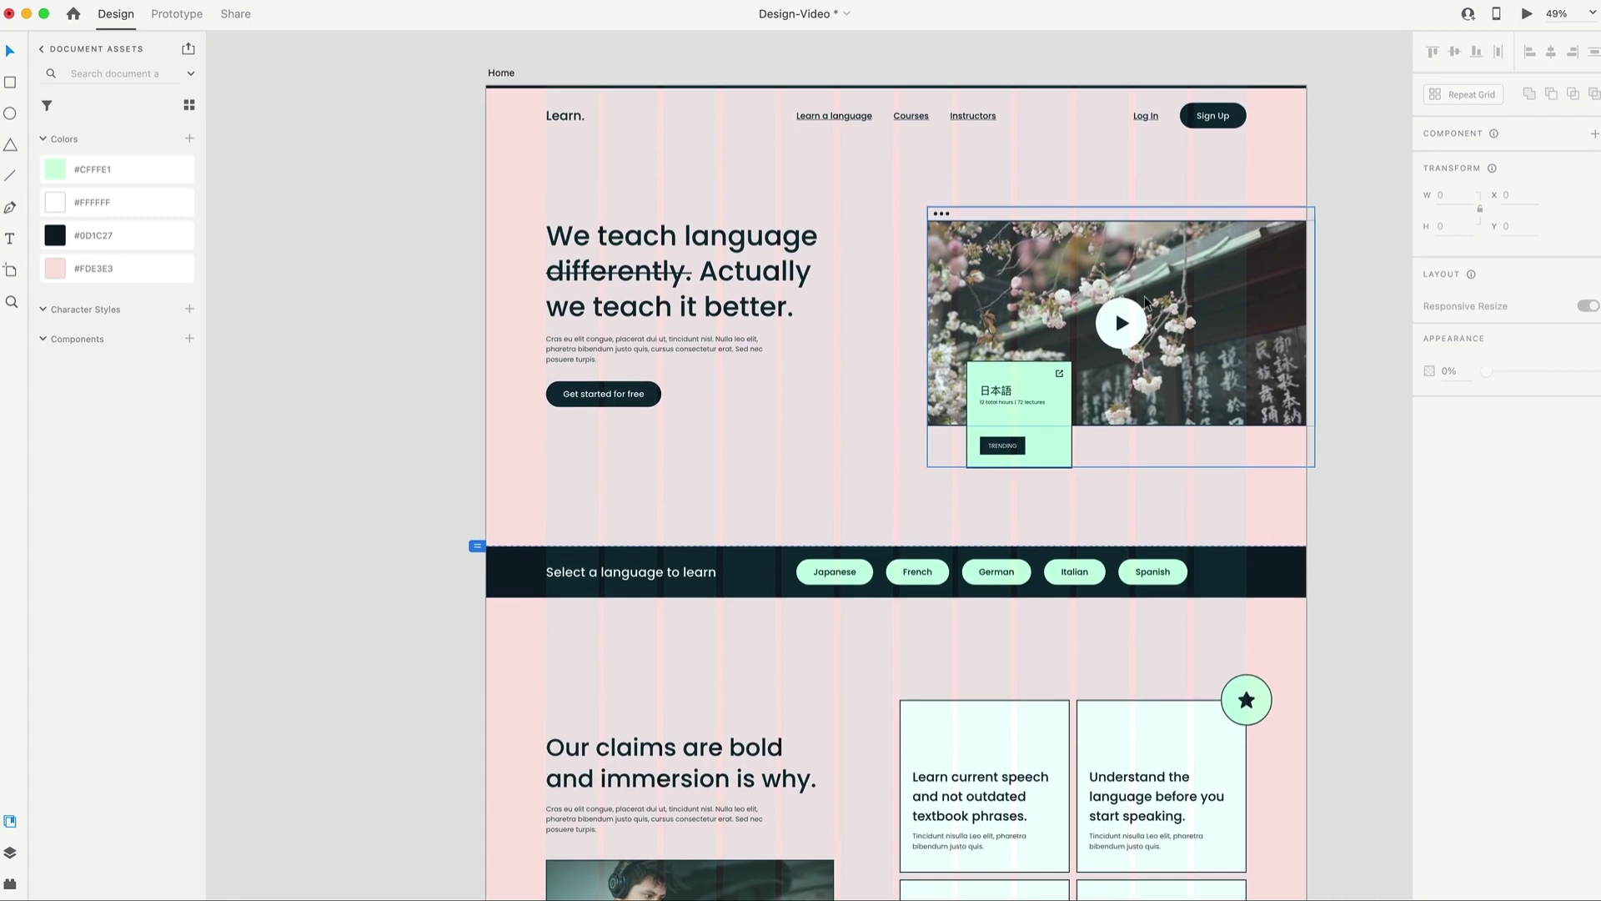
Drag the Home artboard's bottom edge down until its height reads 4568.
scroll(854, 422, "down", 5)
scroll(603, 382, "down", 3)
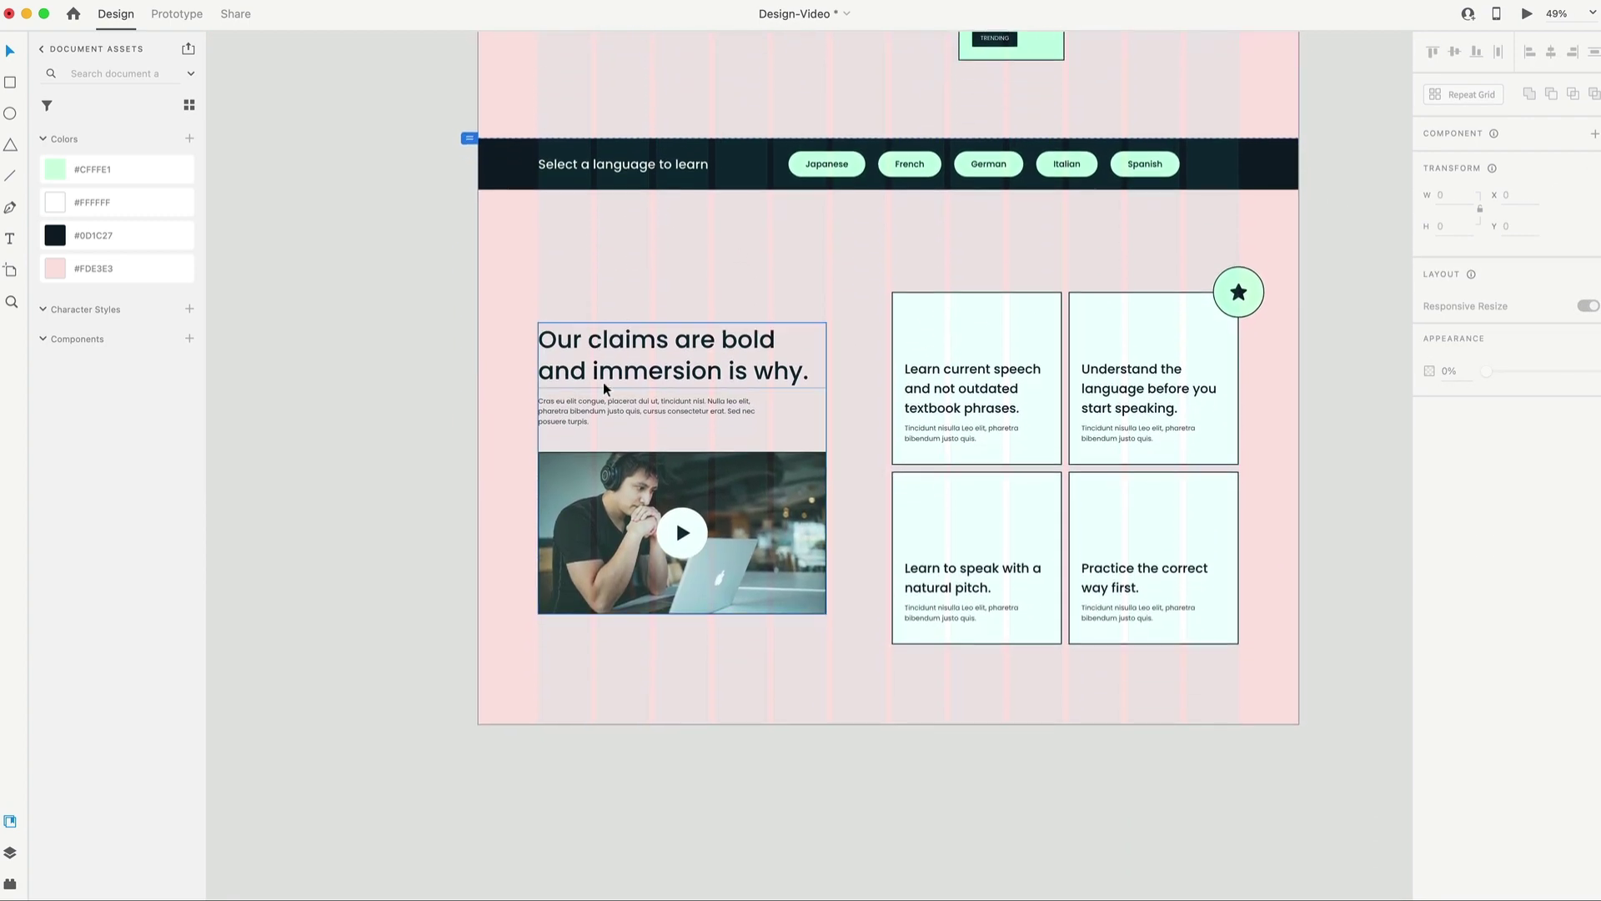
scroll(917, 522, "down", 3)
left_click(907, 628)
scroll(772, 300, "down", 2)
scroll(766, 261, "down", 5)
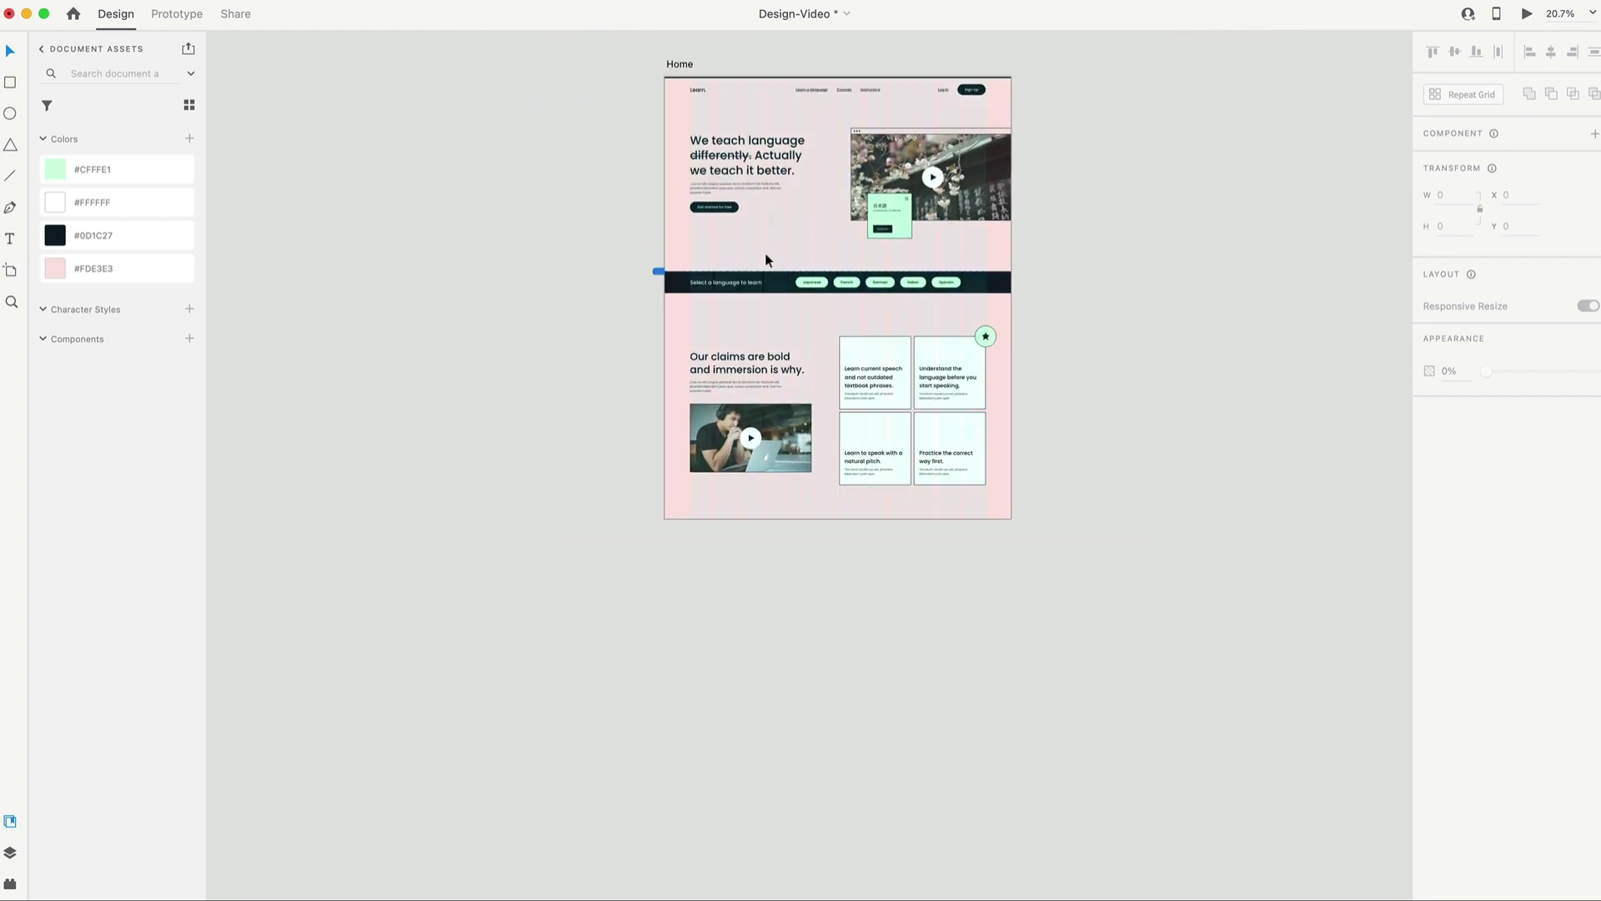
scroll(673, 150, "up", 2)
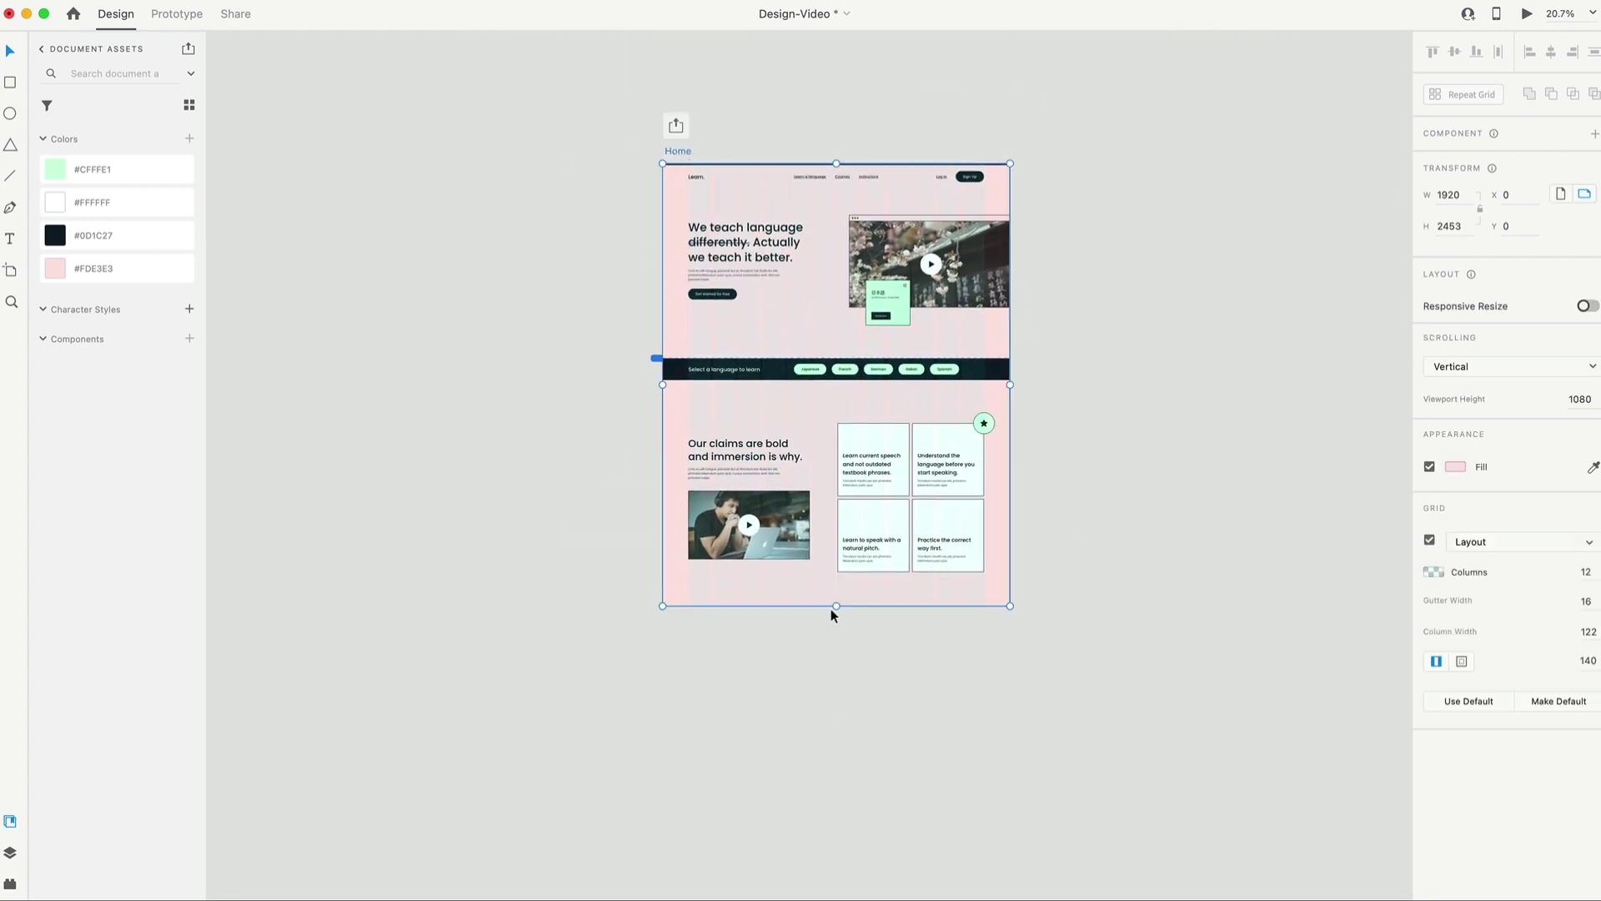
left_click_drag(839, 612, 843, 790)
left_click(844, 418)
scroll(844, 500, "up", 3)
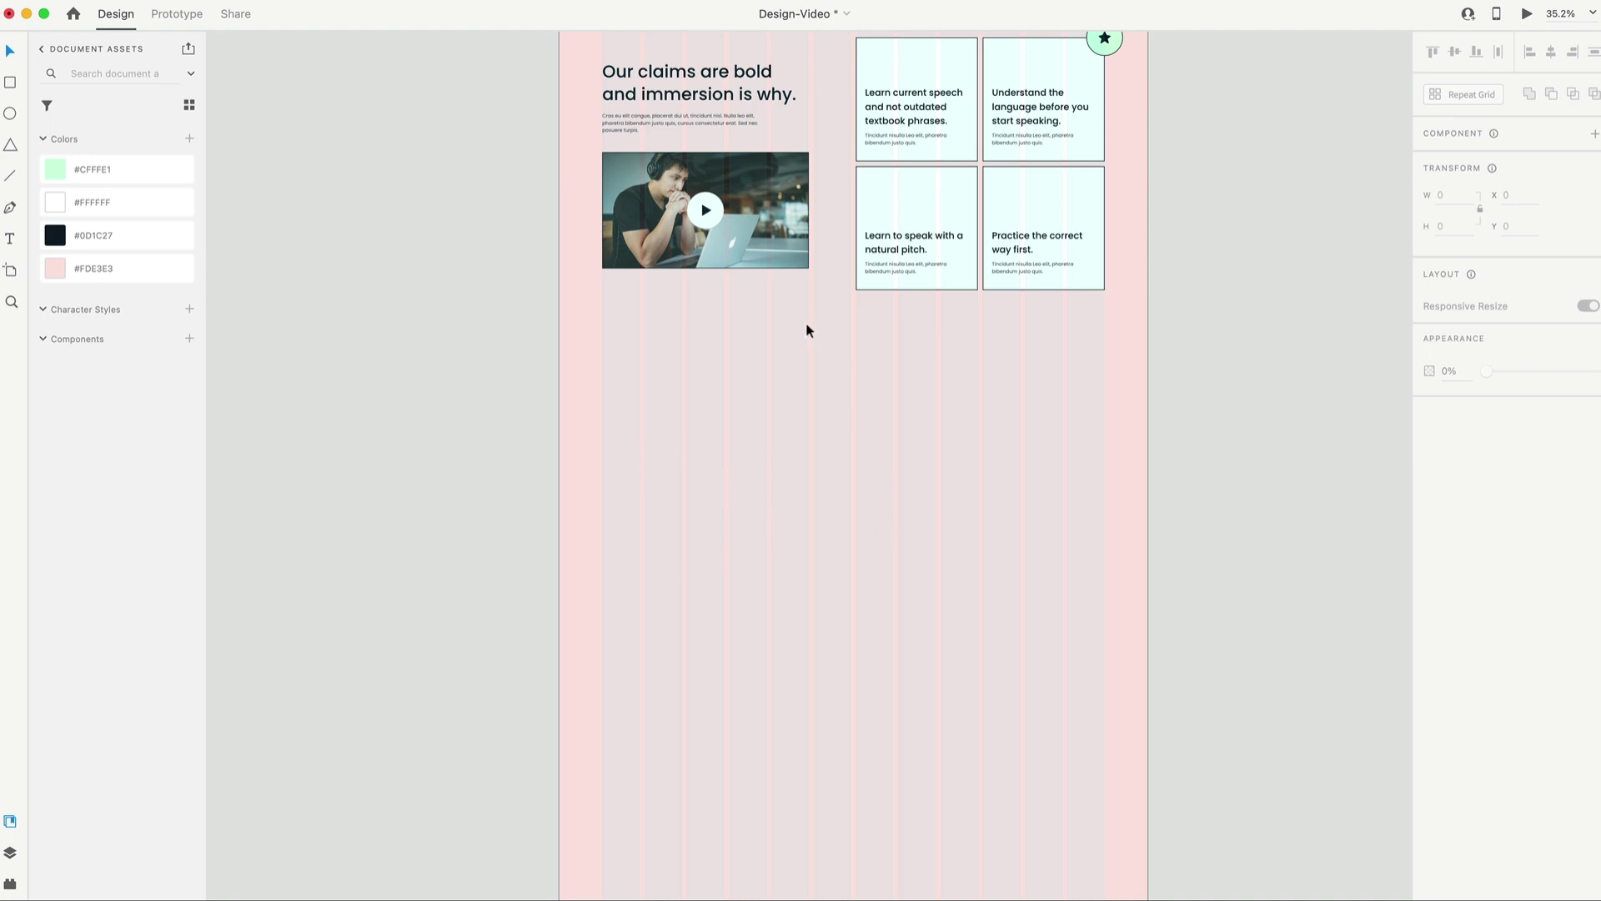
Select the claims heading text on its own inside the heading-and-video group.
left_click(722, 78)
double_click(722, 78)
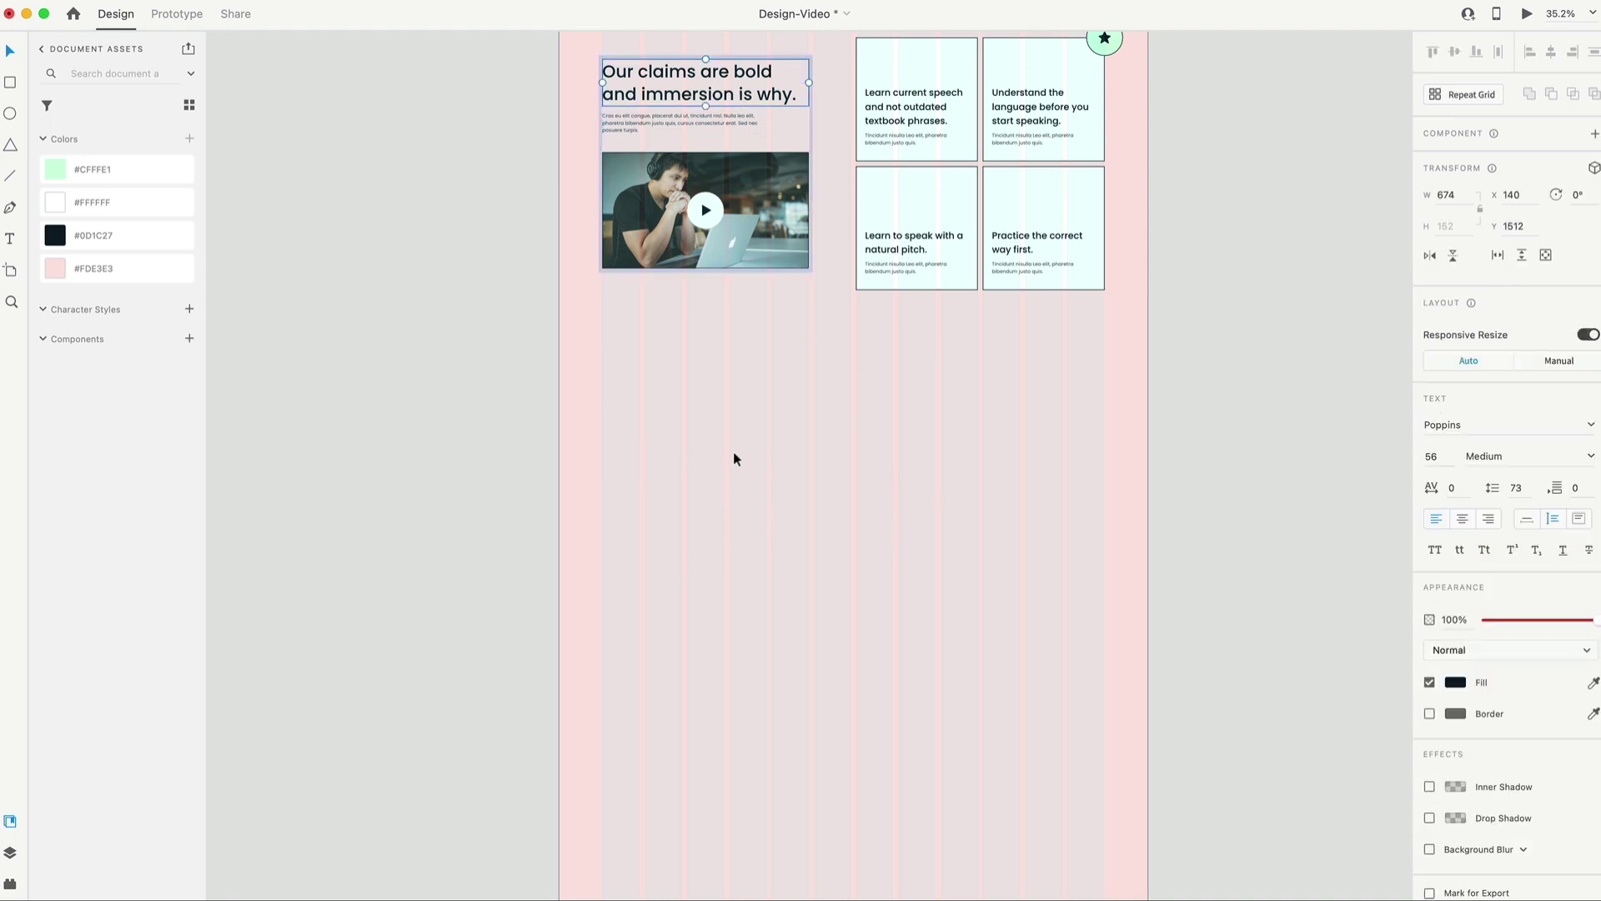
left_click(766, 626)
left_click(712, 101)
double_click(712, 100)
left_click(781, 419)
double_click(722, 98)
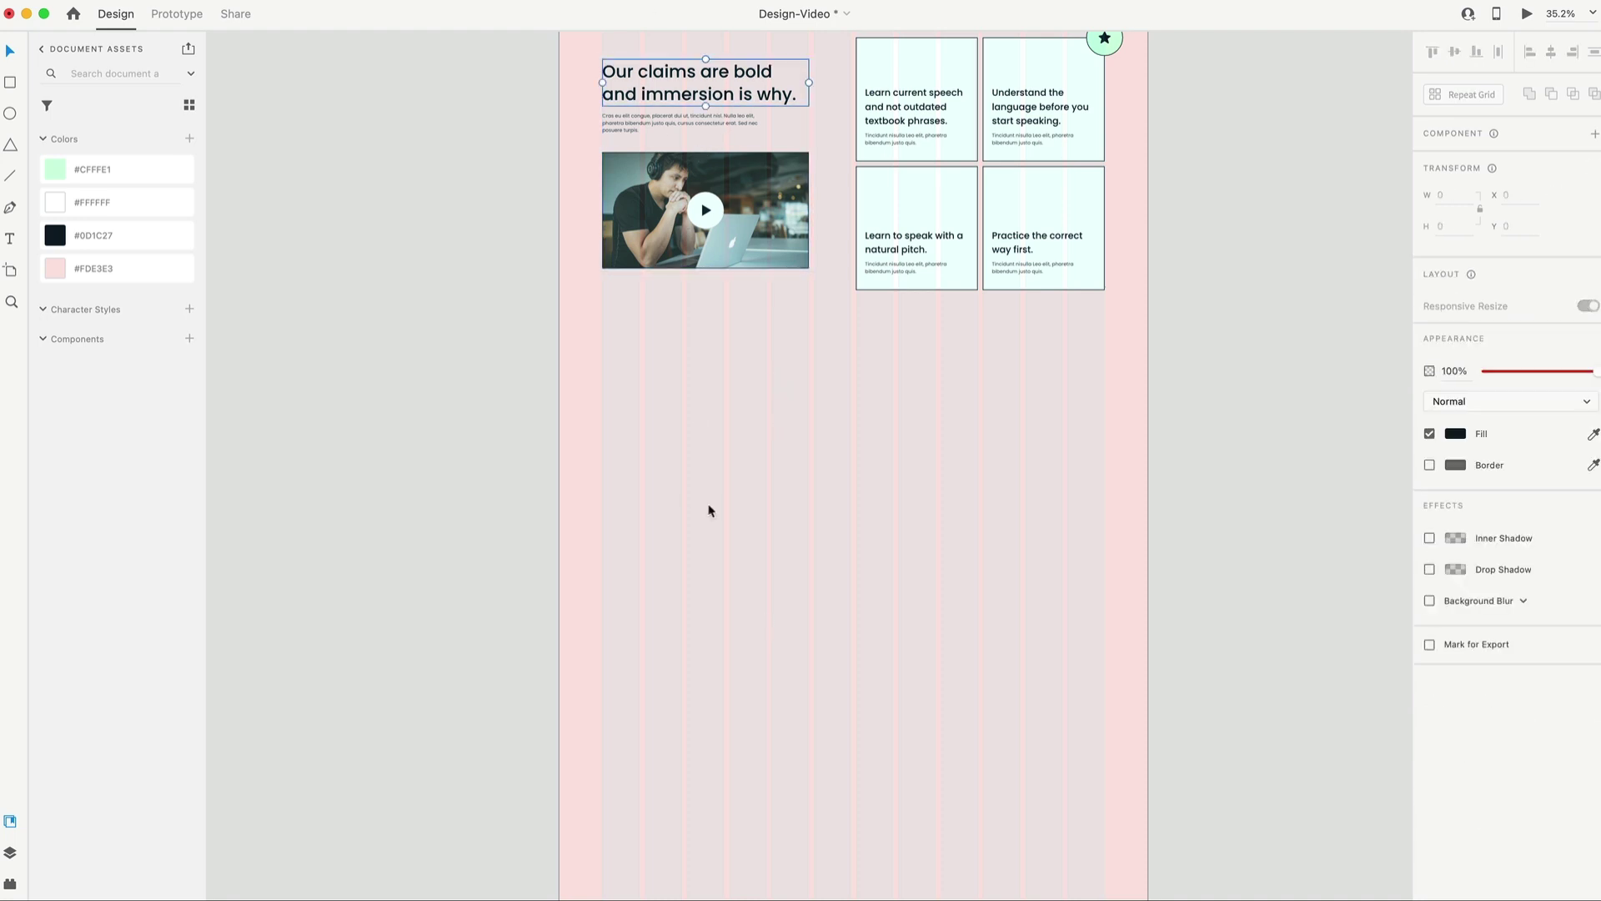
Copy the heading below the section and change it to 'Select the instructor you want to learn from.'.
left_click_drag(722, 86, 758, 436)
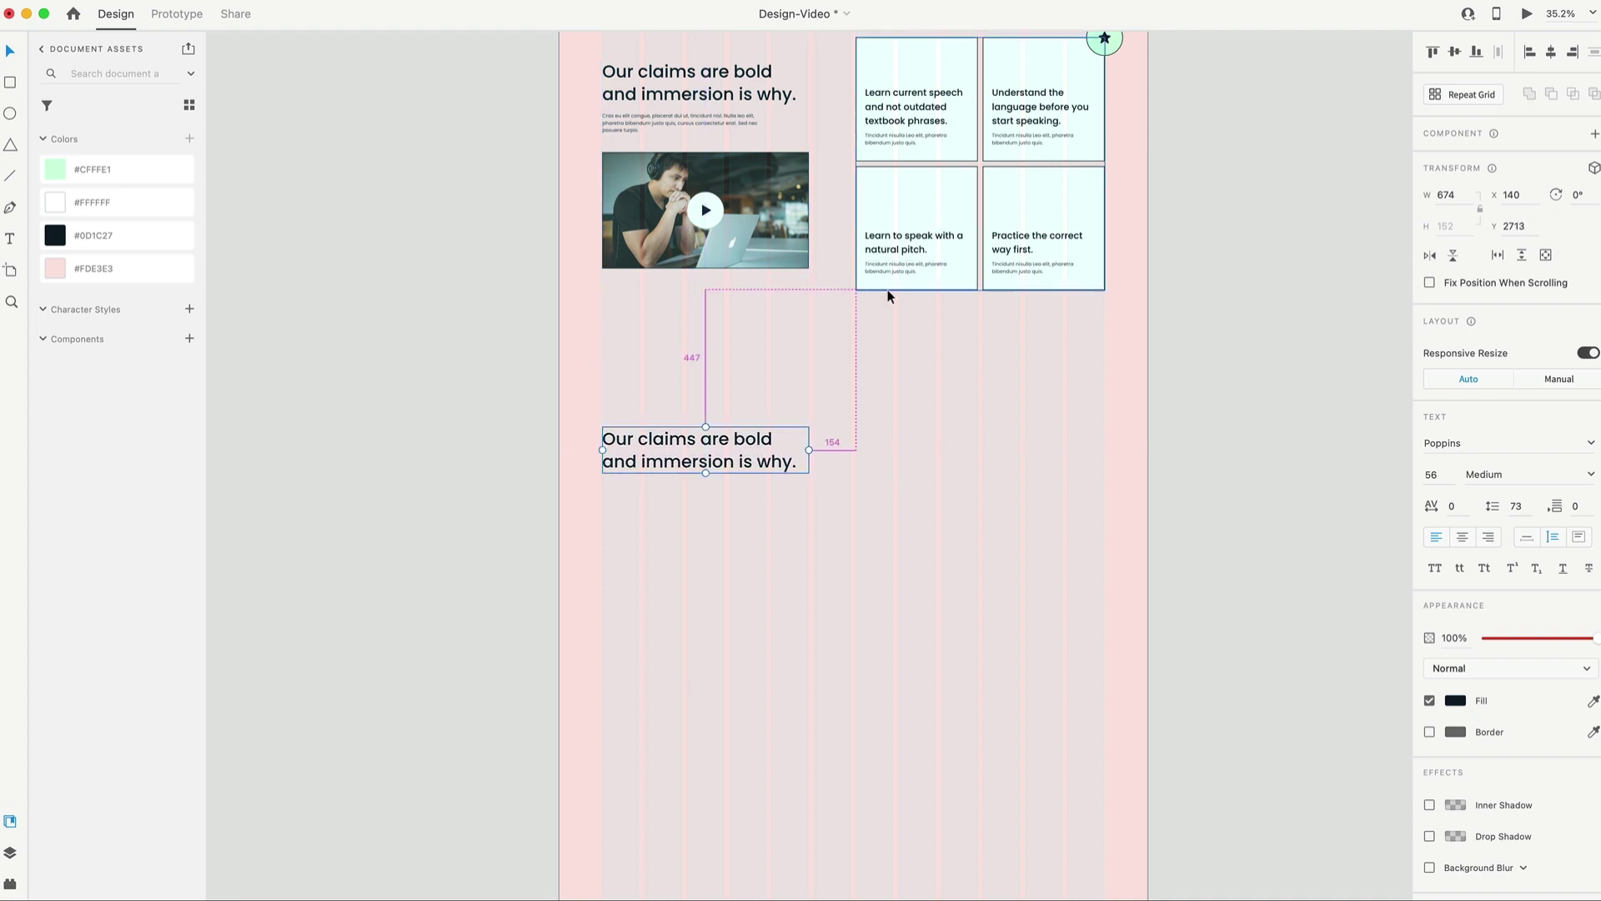
key("shift+Up")
key("shift+Up")
key("shift+Up")
key("shift+Up")
key("shift+Up")
key("shift+Up")
key("shift+Up")
key("shift+Up")
key("shift+Up")
key("shift+Up")
key("shift+Up")
key("shift+Up")
key("shift+Up")
key("shift+Up")
key("shift+Up")
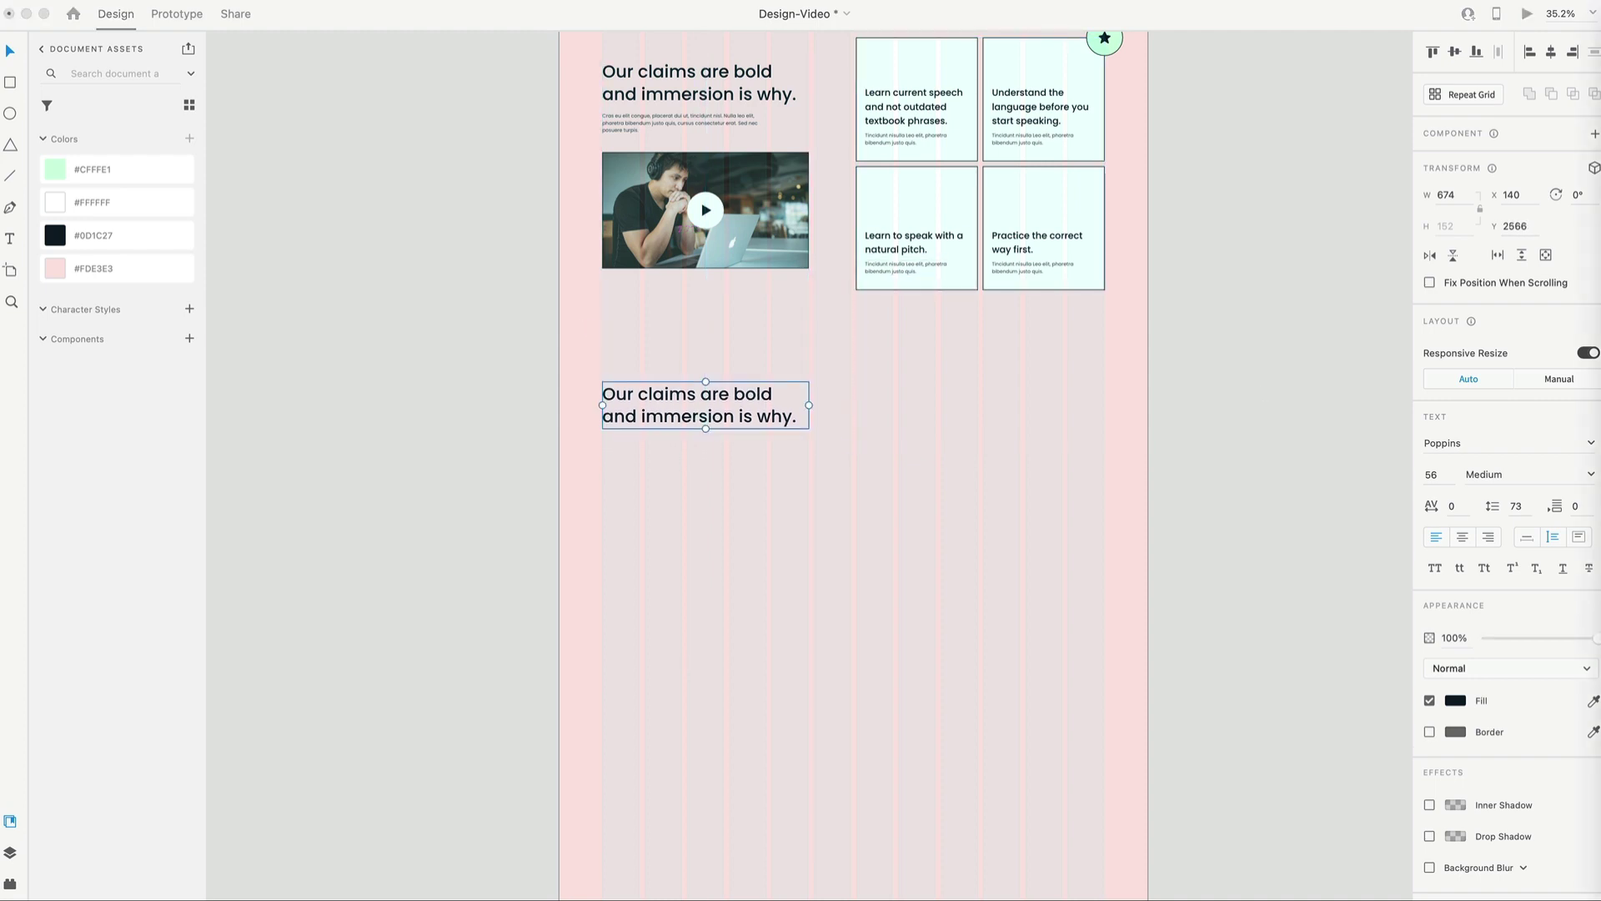
key("Return")
type("Select the instructor you want to learn from.")
left_click(738, 428)
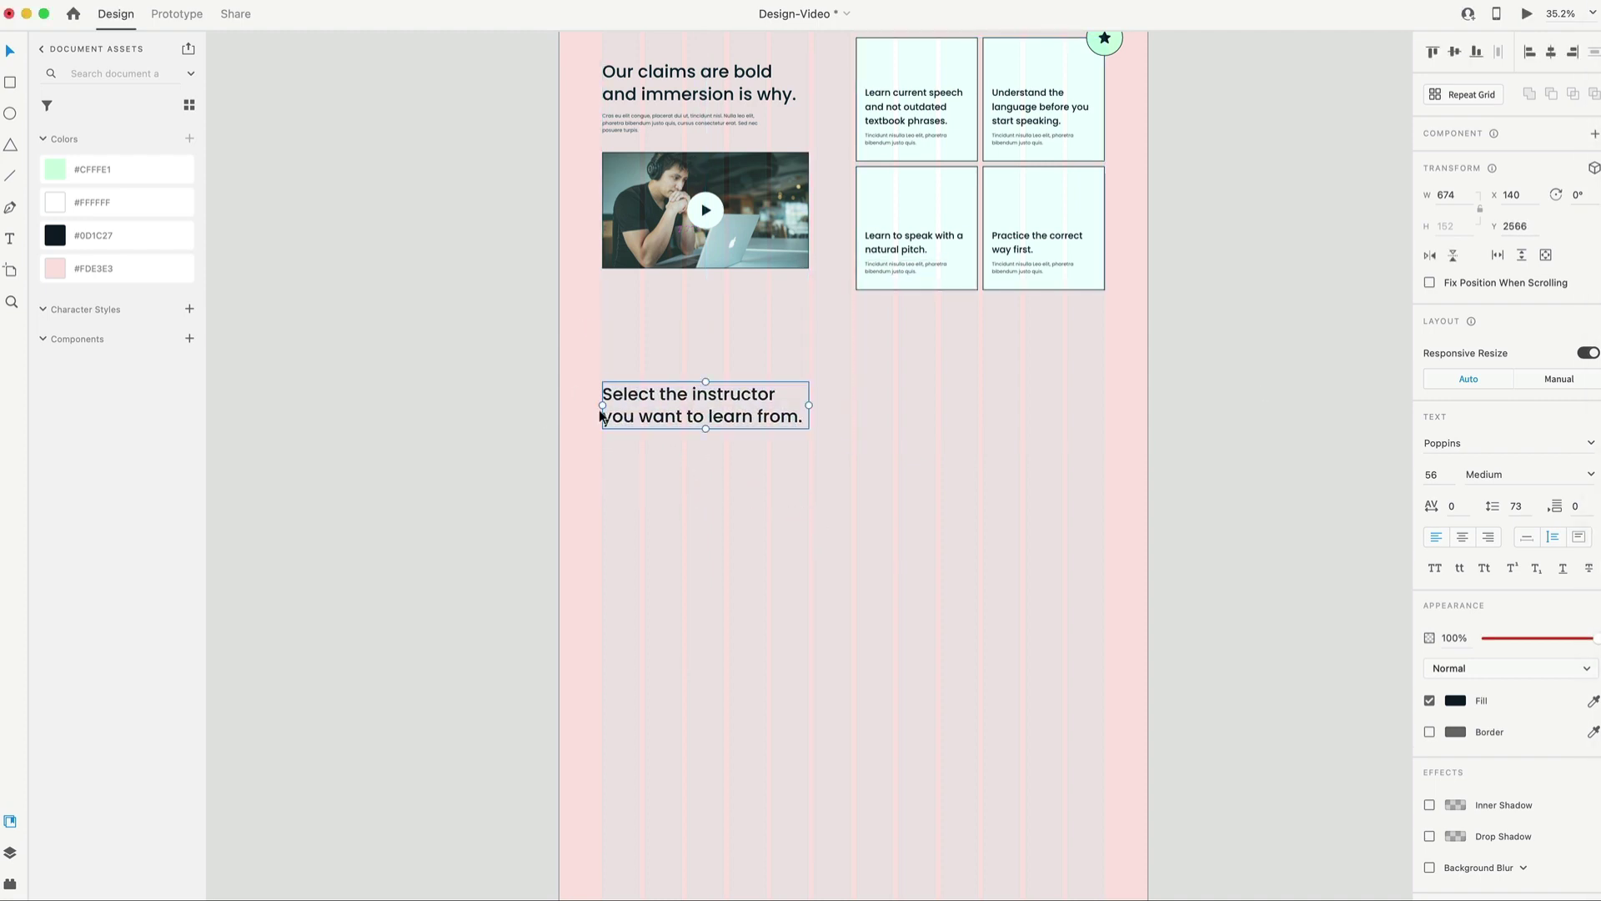
scroll(801, 484, "down", 2)
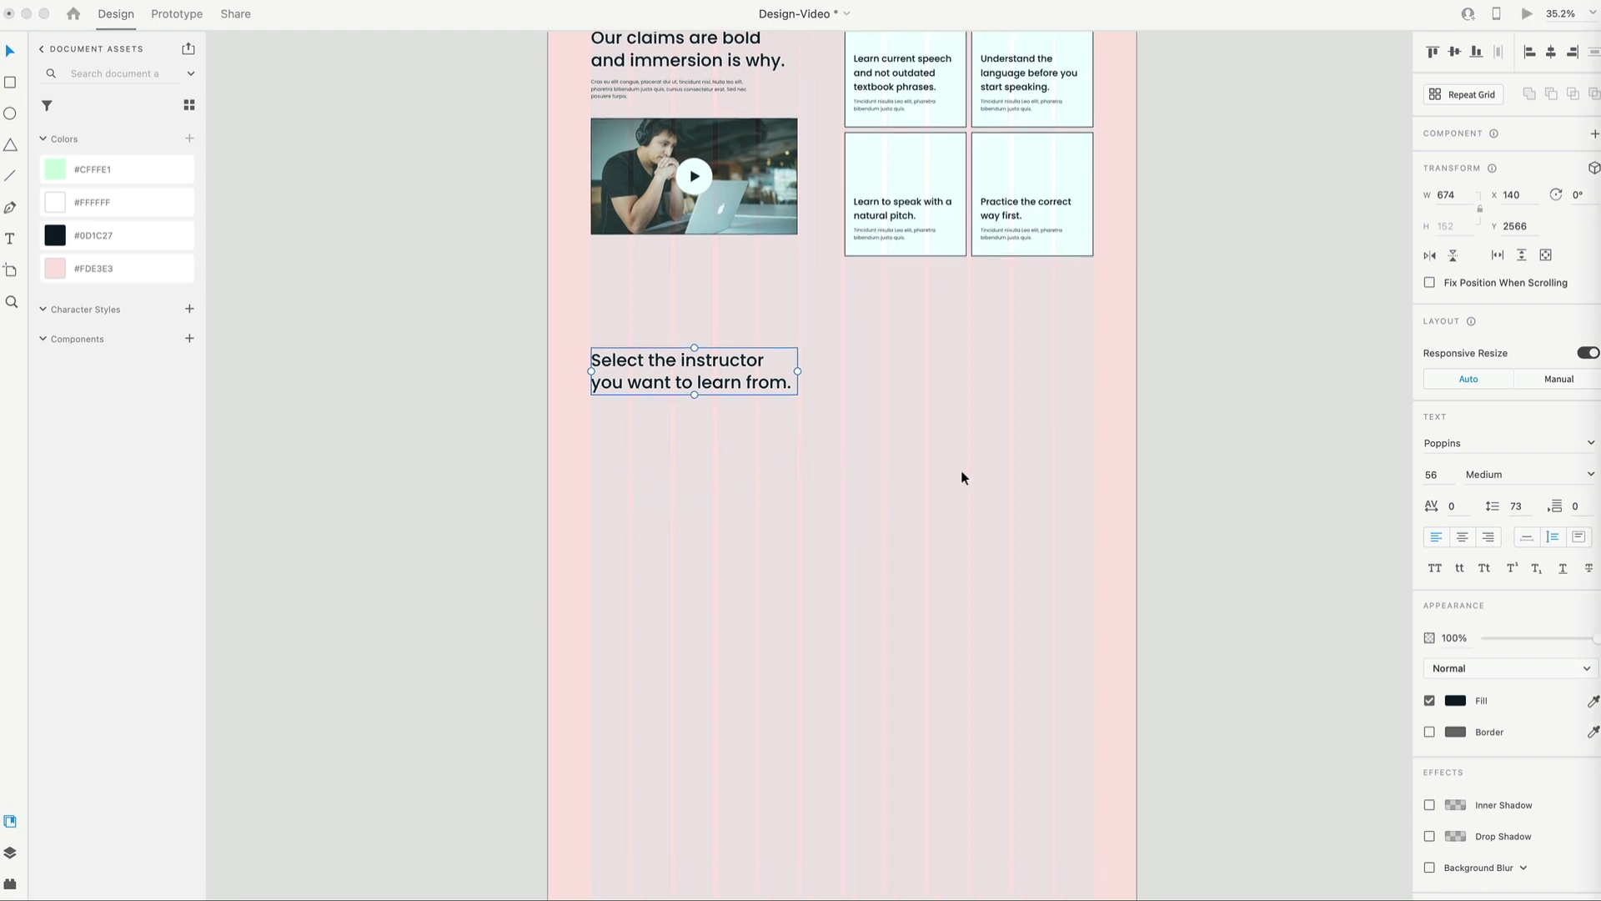
scroll(961, 477, "up", 6)
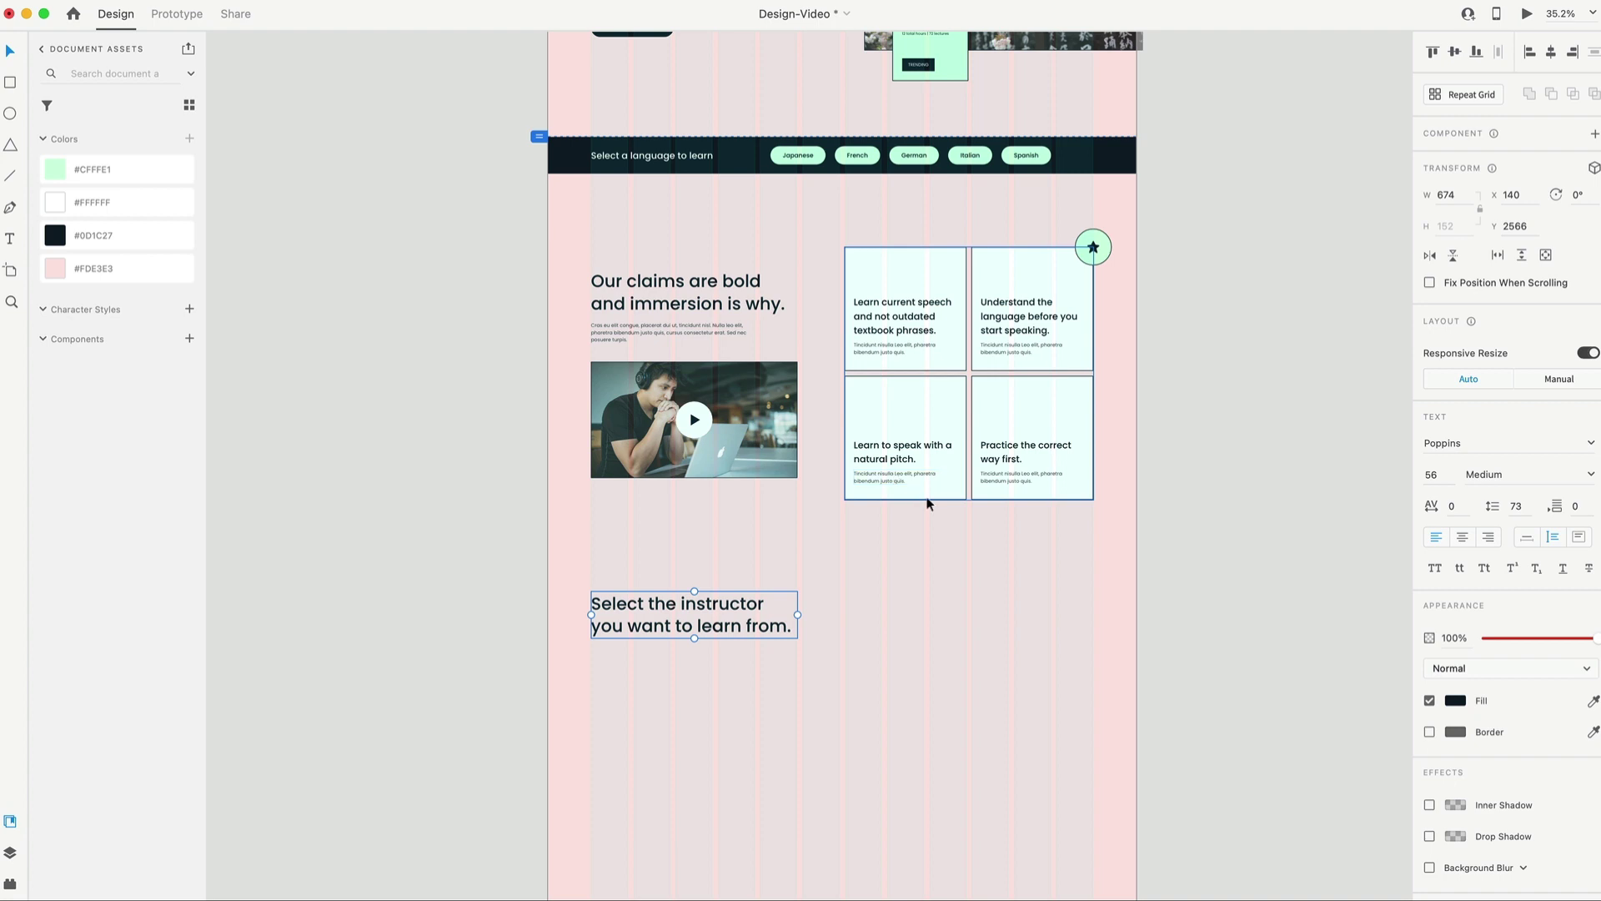
left_click(797, 157)
left_click(809, 213)
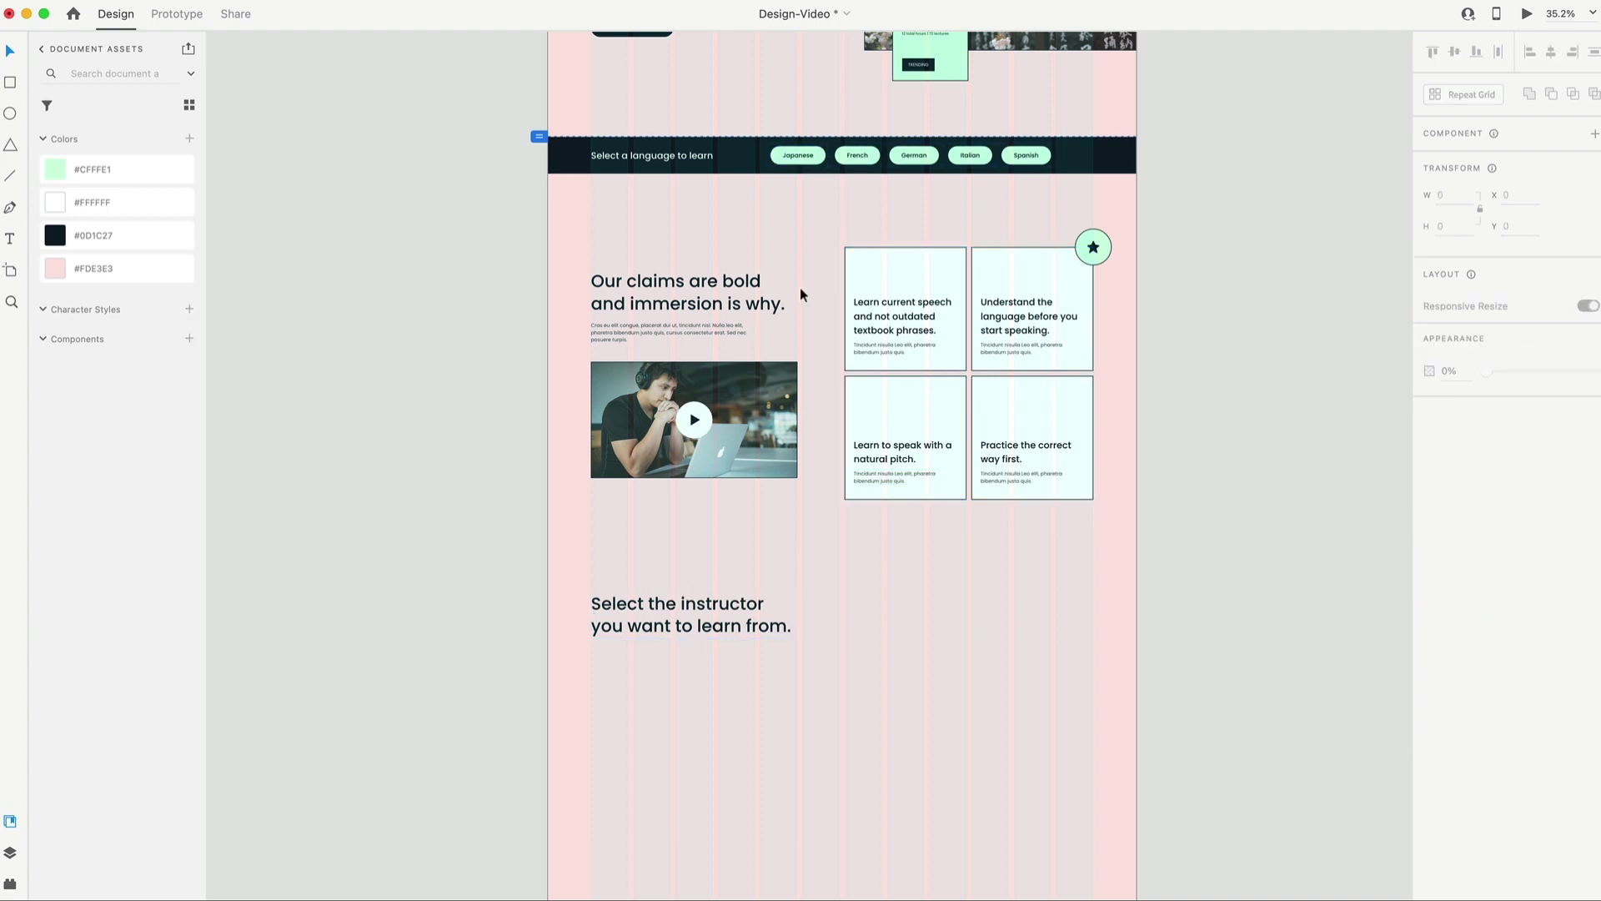
Turn a copy of the Japanese label into underlined 'View more', level with the instructor heading.
type("Japanese")
left_click_drag(809, 159, 997, 614)
scroll(979, 687, "up", 3)
key("Return")
type("view more")
left_click(12, 55)
left_click(1564, 569)
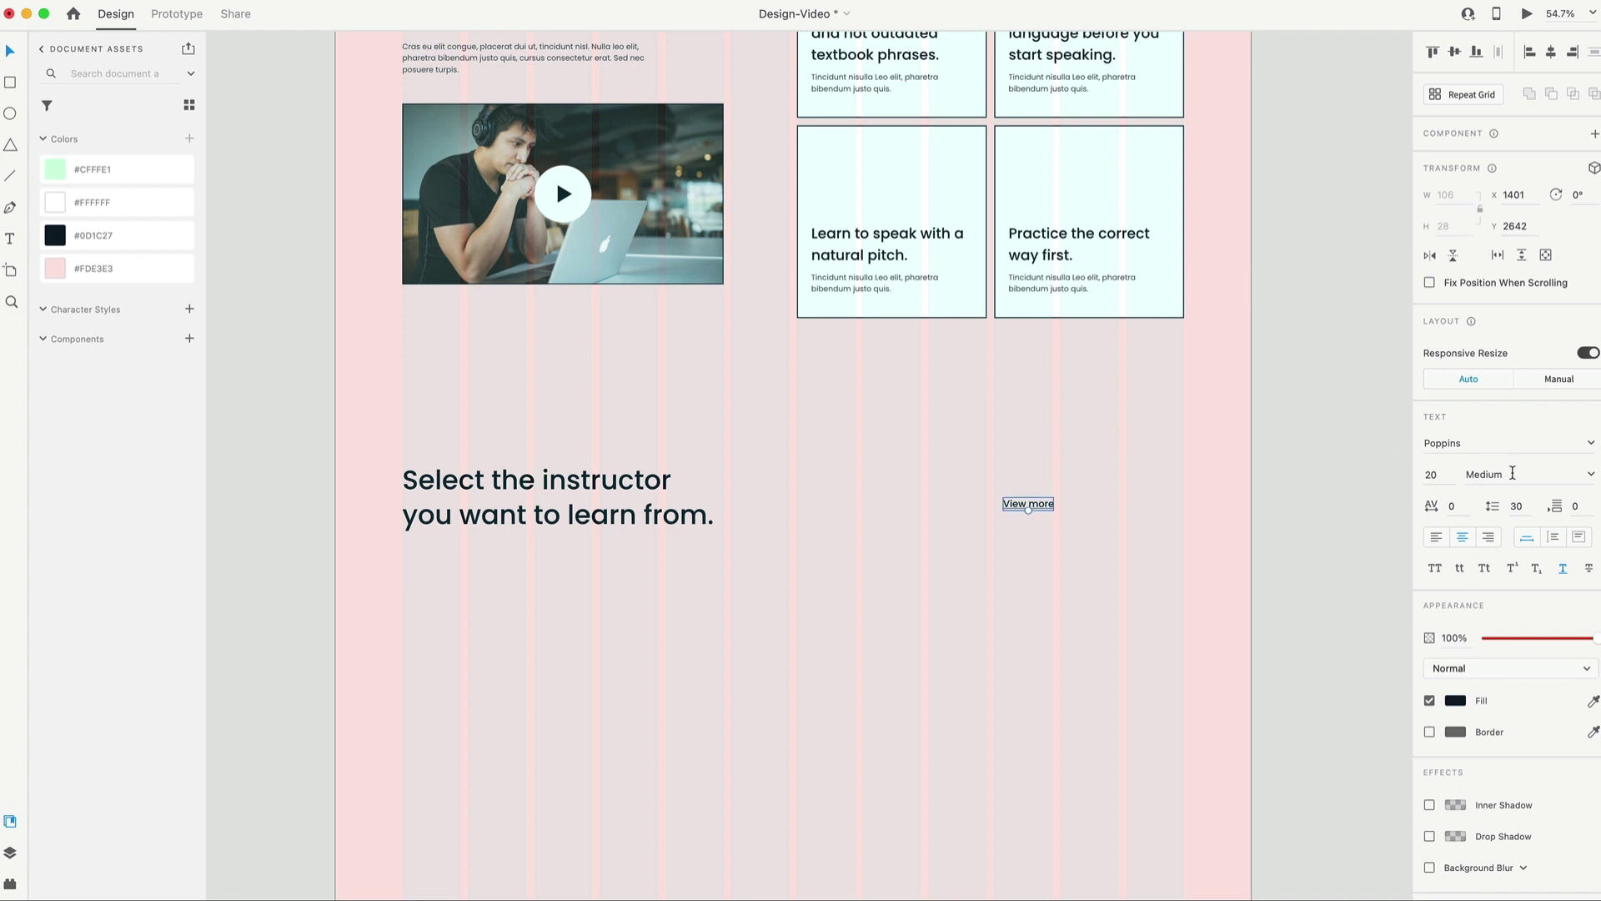
left_click_drag(1032, 508, 1176, 527)
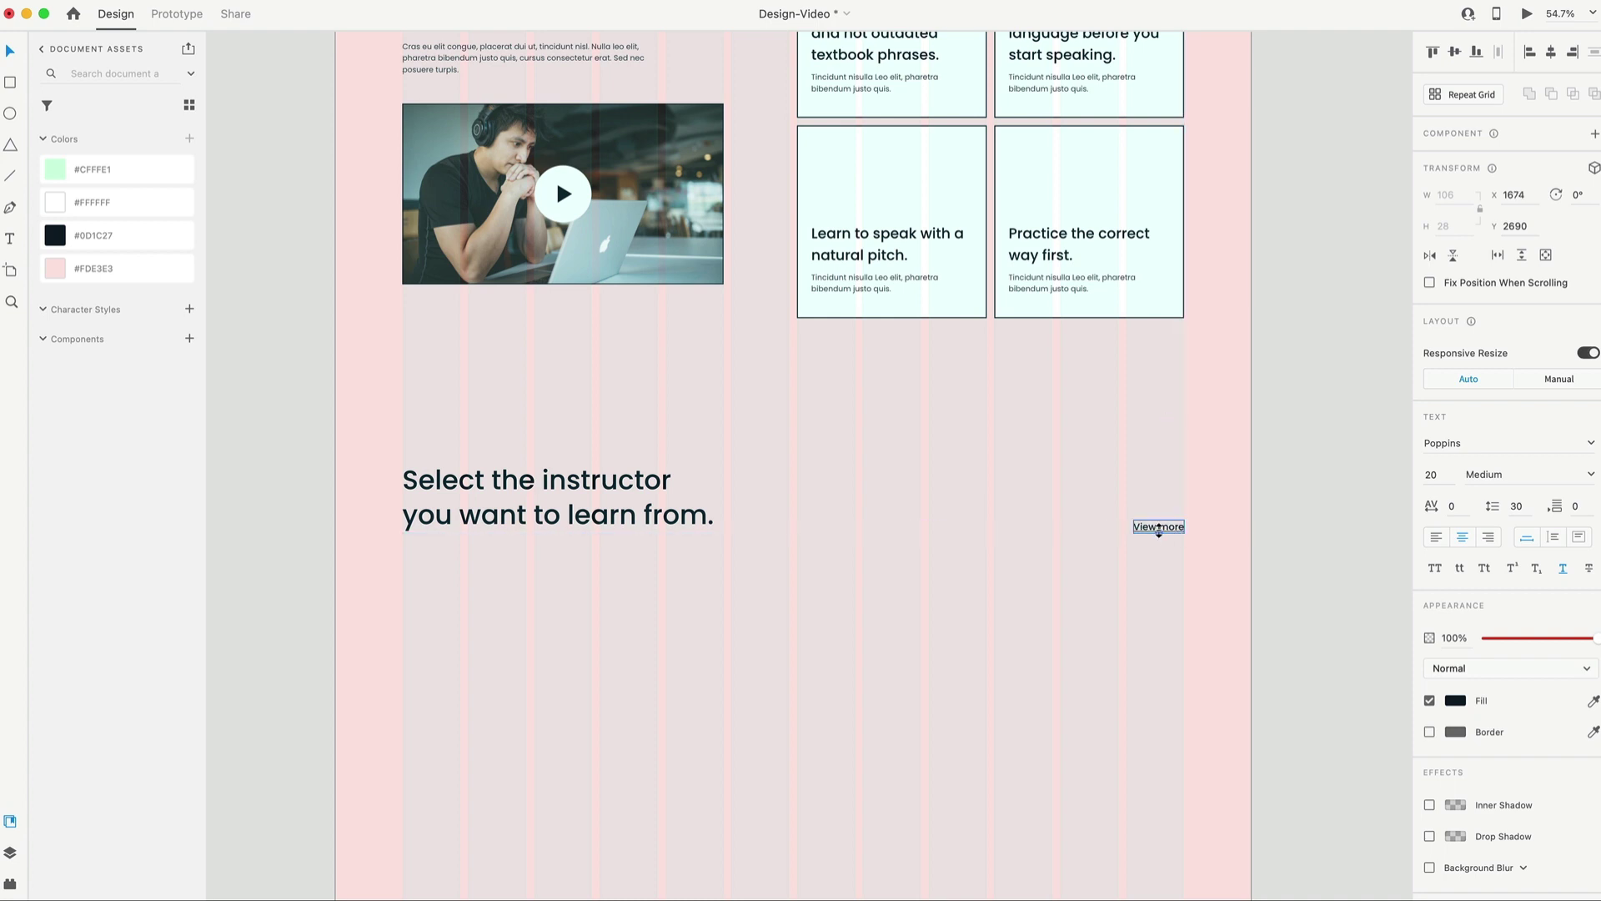
scroll(808, 364, "down", 5)
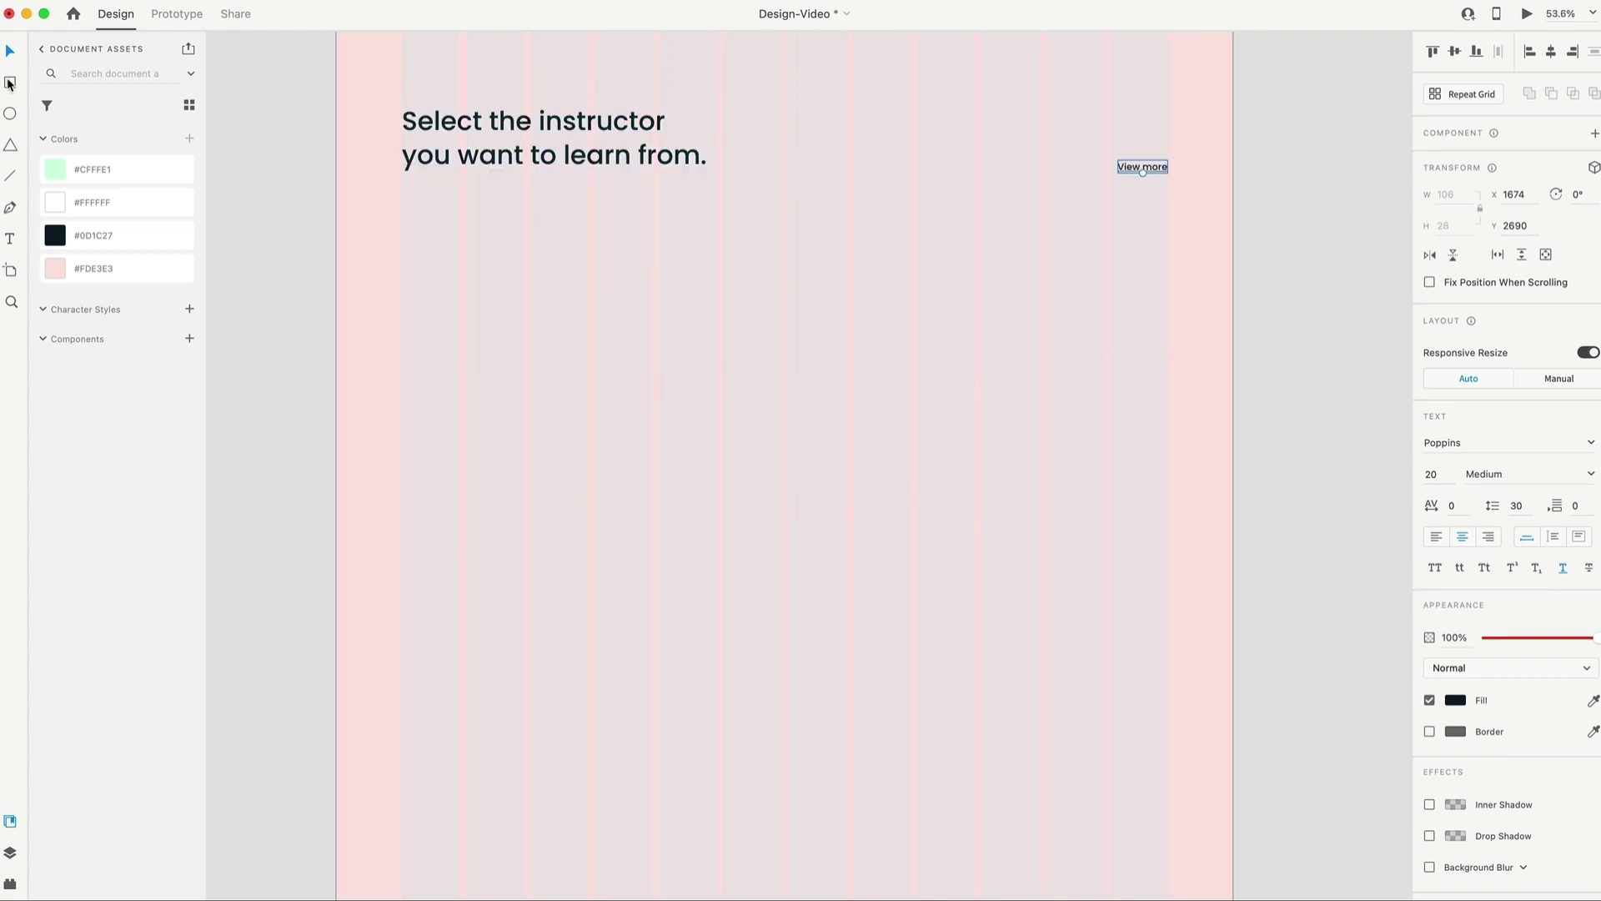
Draw a card rectangle 700 tall below the instructor heading and move it up.
left_click_drag(402, 226, 652, 536)
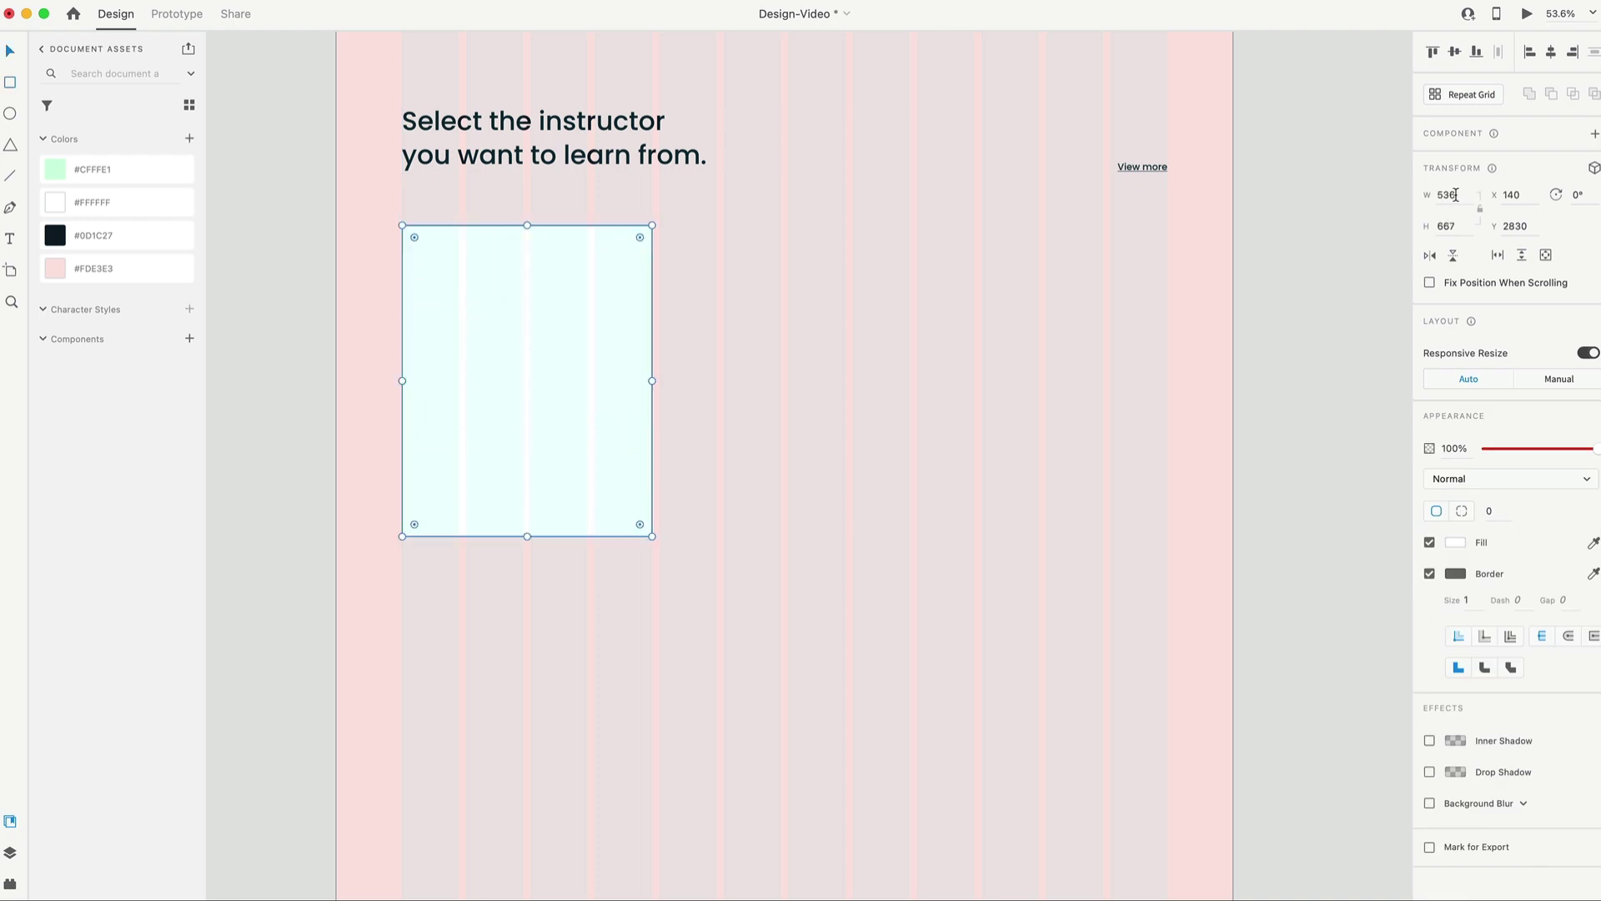
left_click(1463, 223)
type("700")
key("Return")
left_click_drag(561, 376, 522, 370)
Turn off the rectangle's border and paste the instructor photo into it.
scroll(522, 370, "left", 3)
left_click(961, 436)
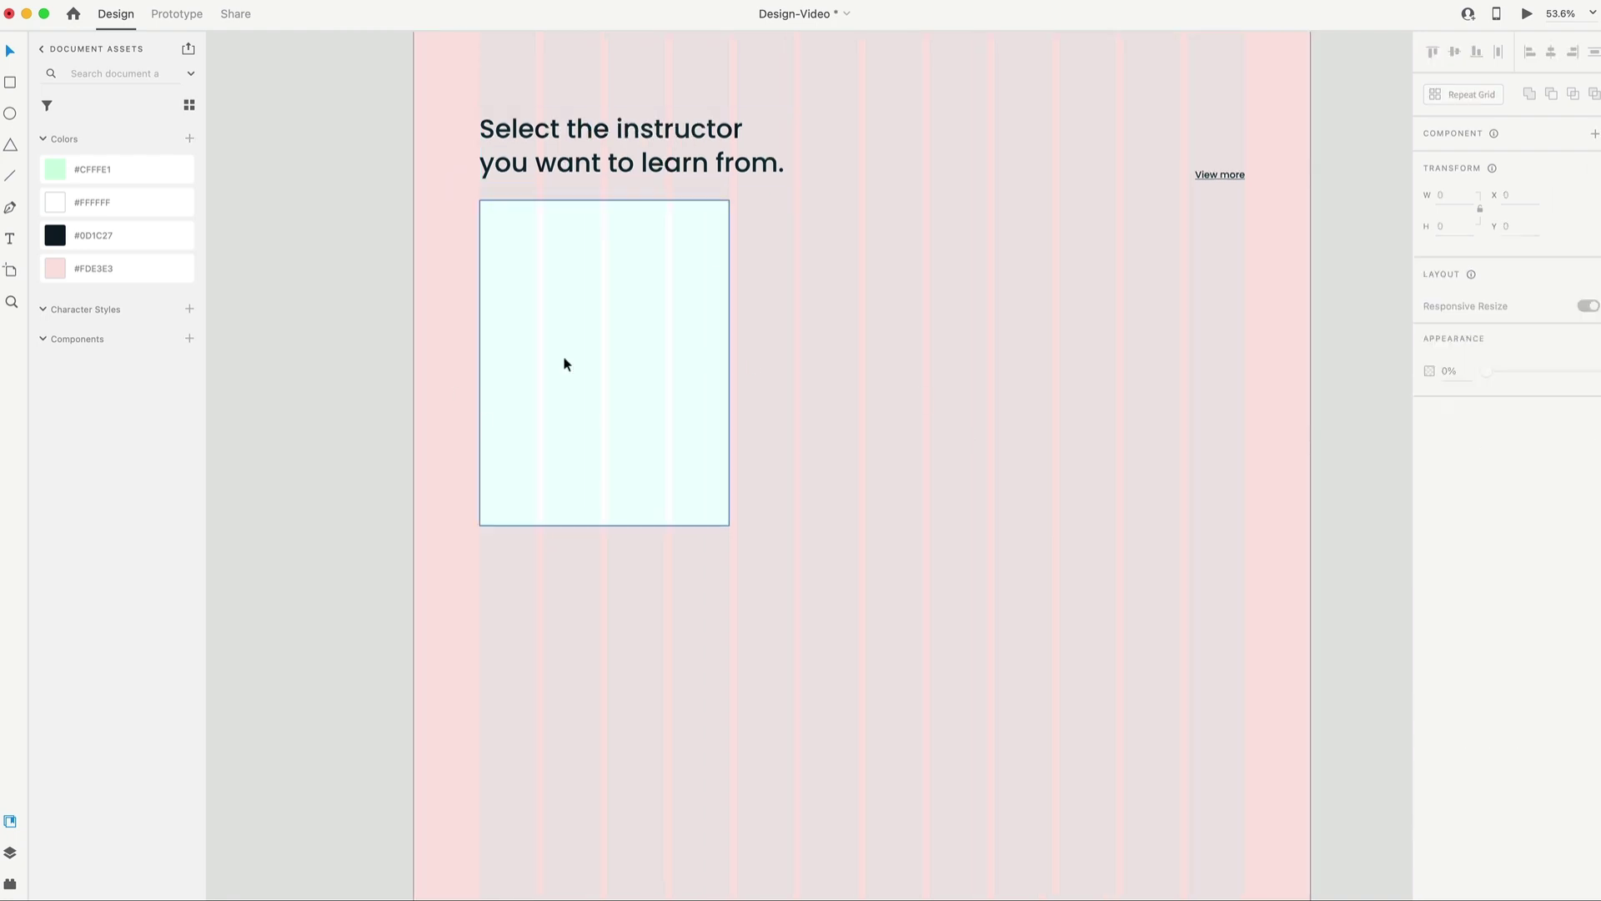
scroll(557, 362, "up", 5)
scroll(599, 432, "up", 1)
scroll(599, 432, "left", 1)
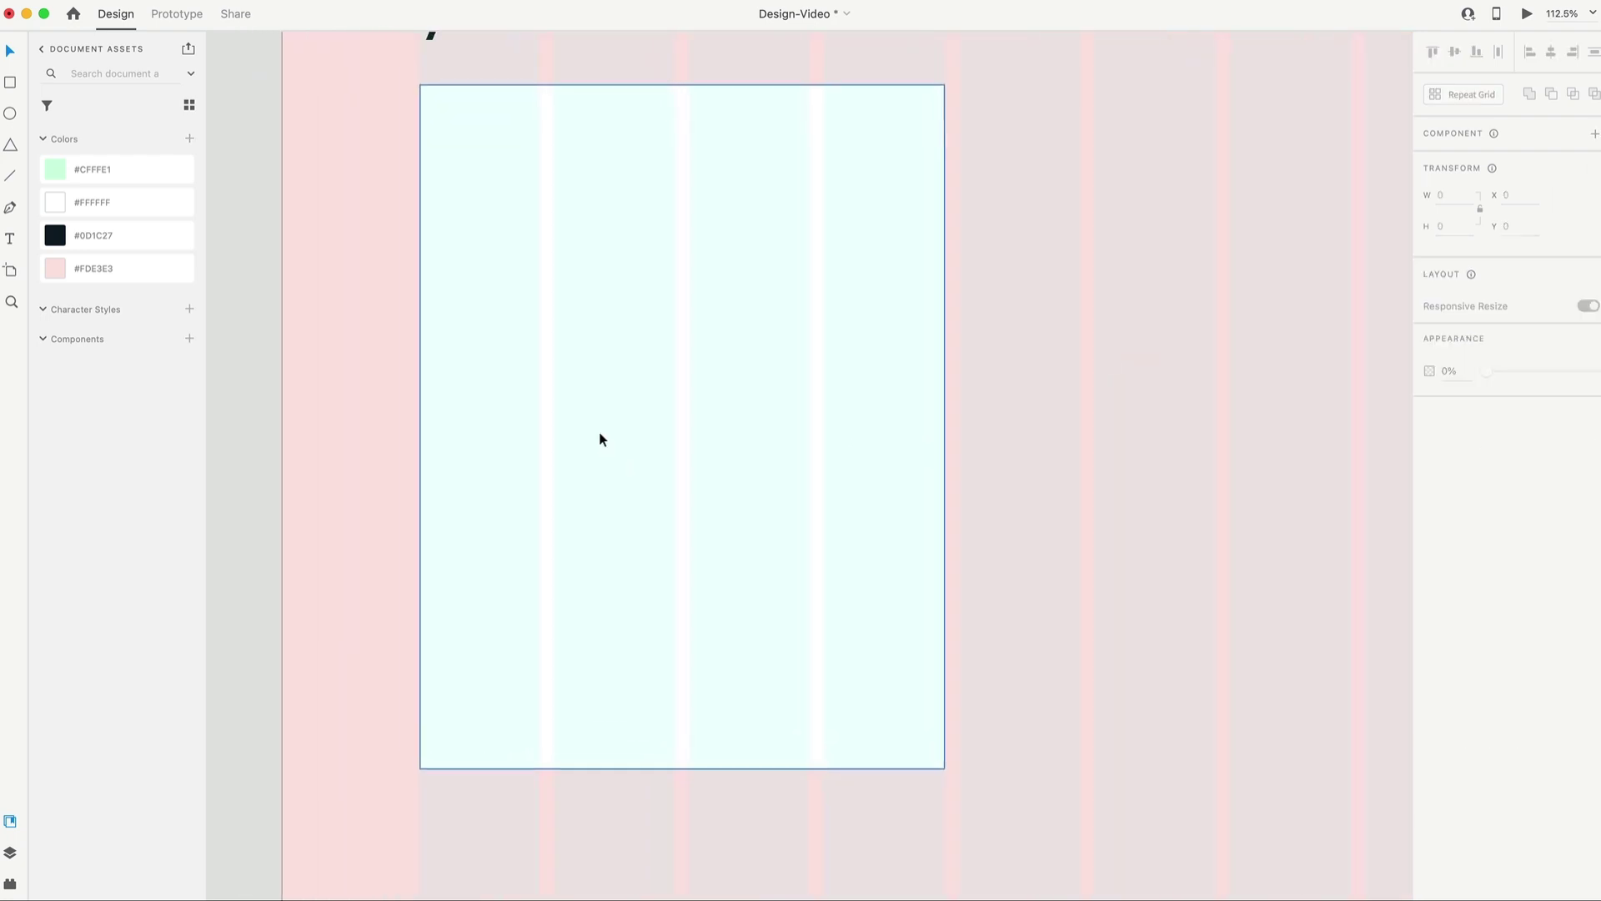
left_click(600, 436)
left_click(1429, 573)
key("super+v")
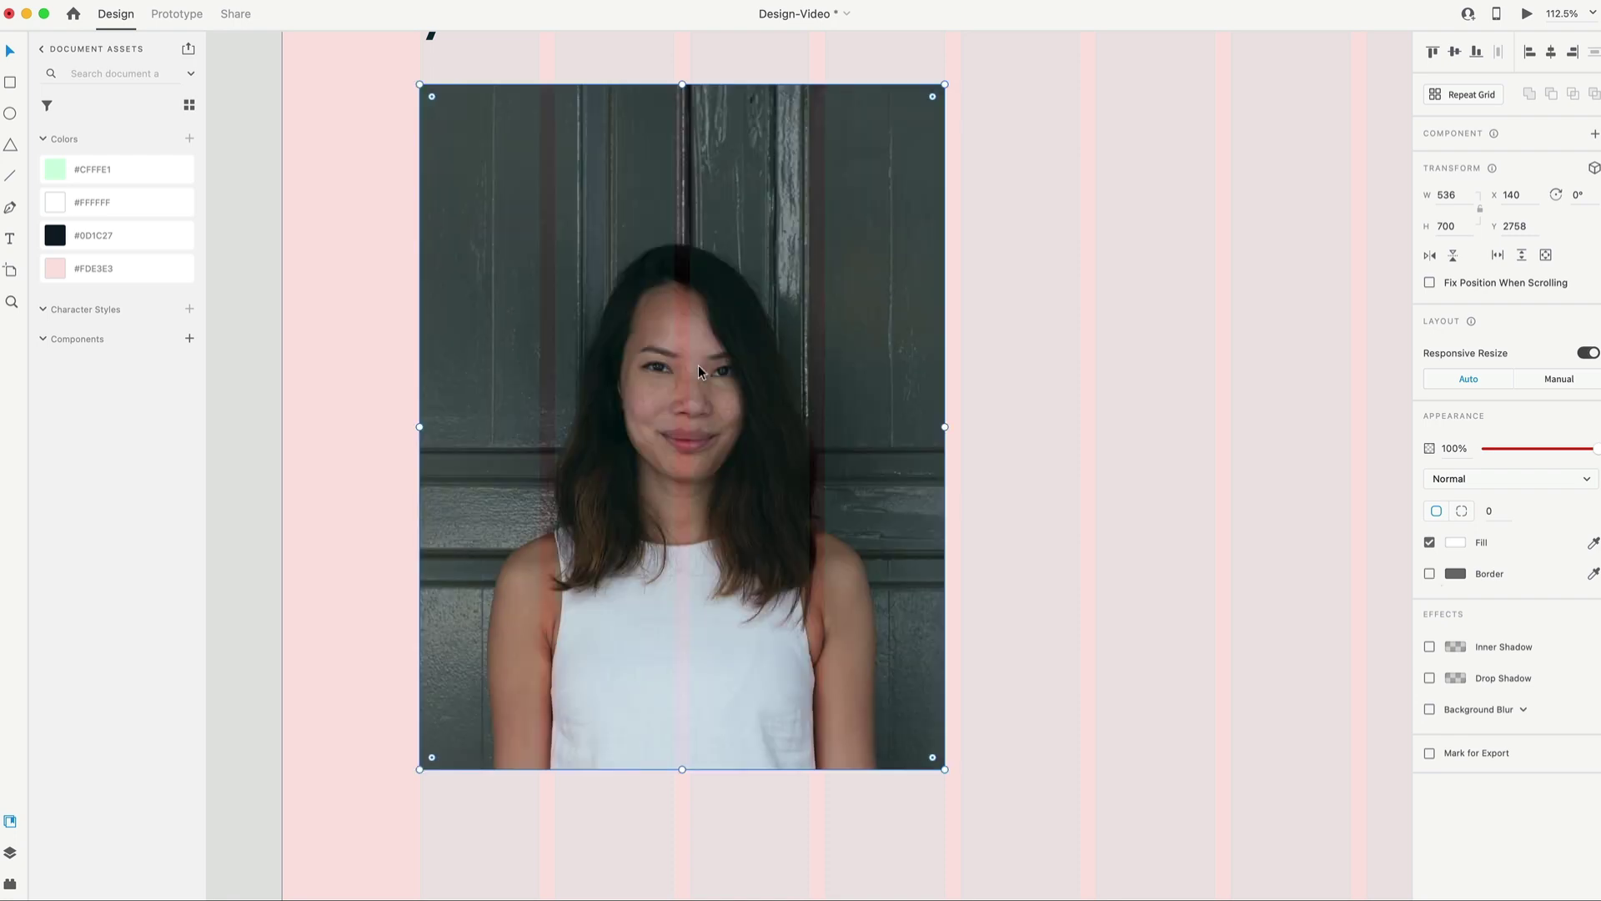
Enlarge and centre the photo within its frame to crop it nicely.
double_click(698, 364)
scroll(1207, 71, "up", 3)
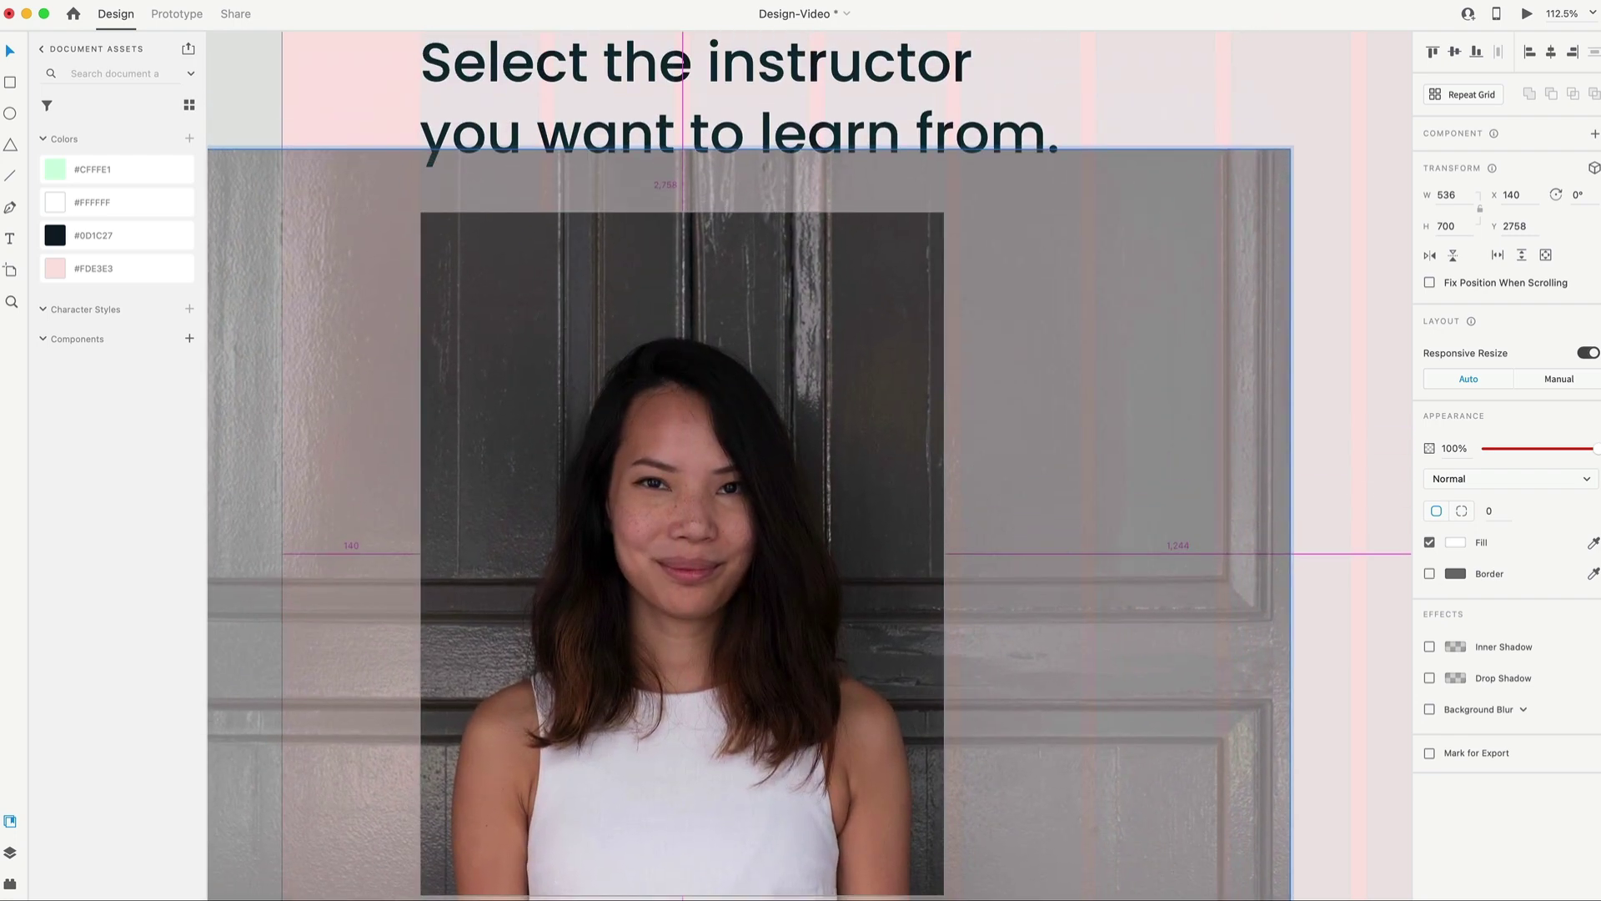
key("Escape")
scroll(965, 436, "down", 3)
double_click(796, 472)
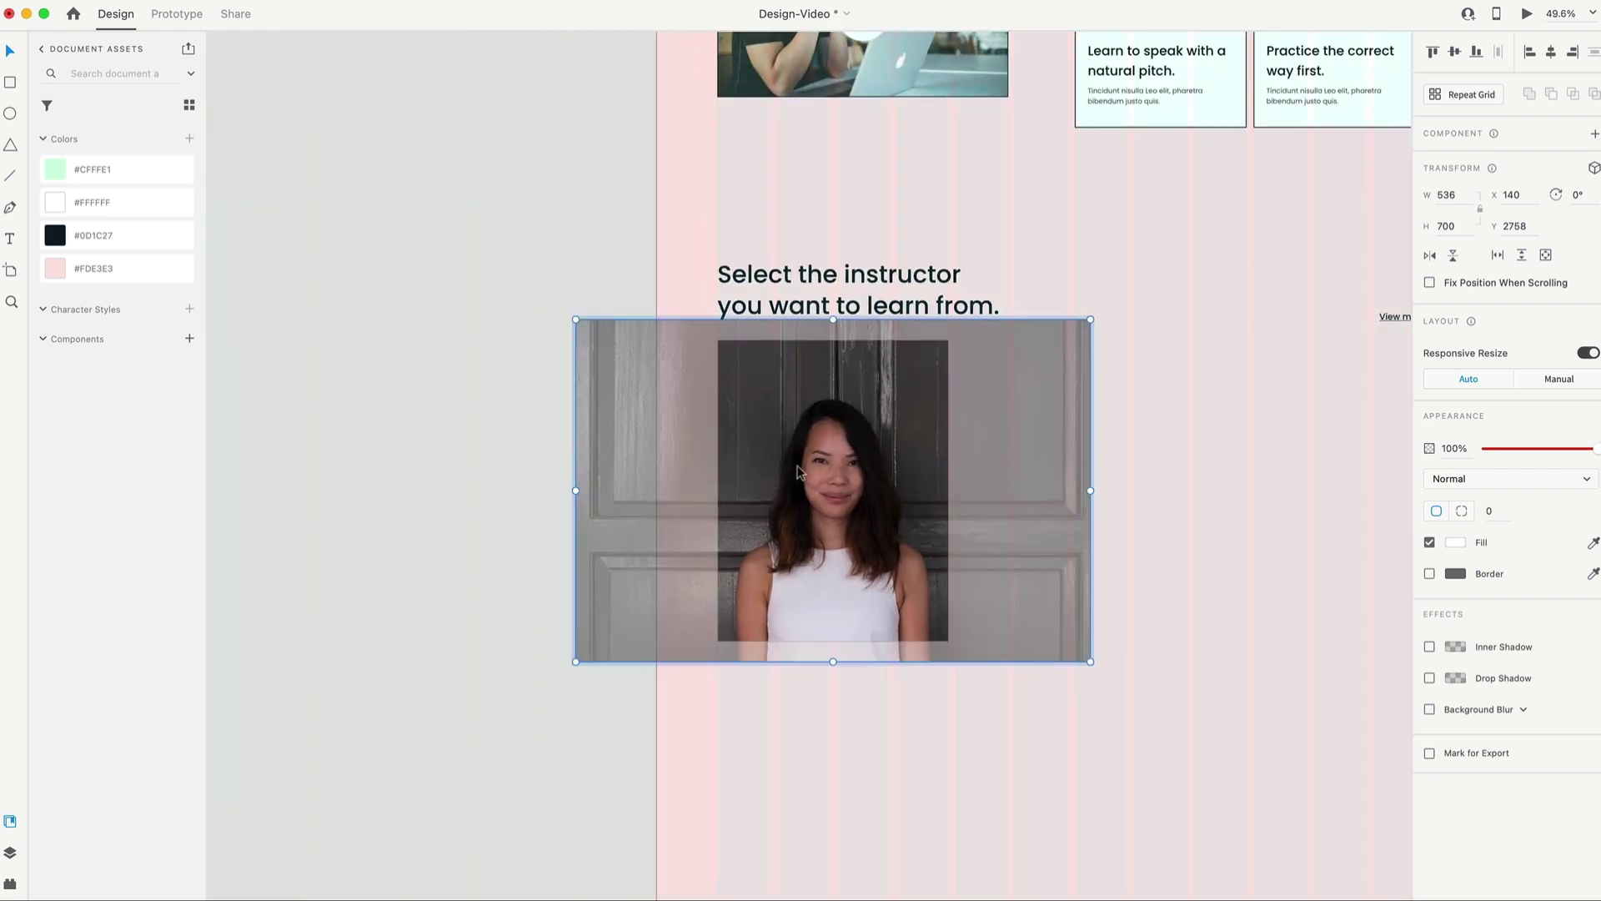
left_click_drag(1091, 320, 1108, 308)
left_click_drag(965, 454, 897, 470)
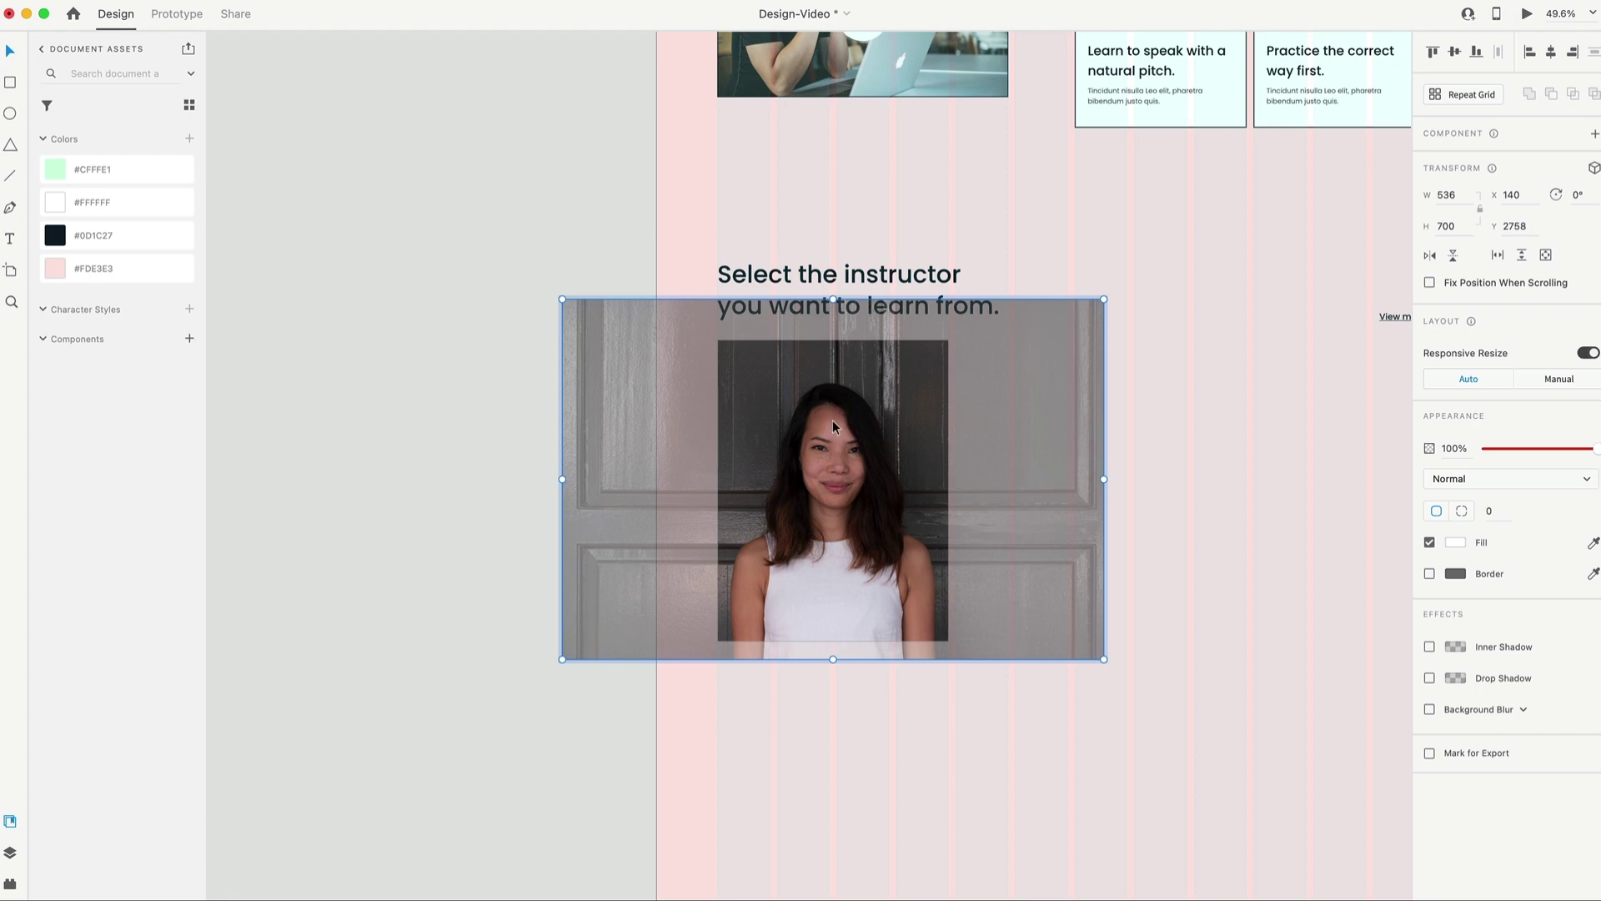
left_click_drag(859, 434, 863, 424)
key("alt")
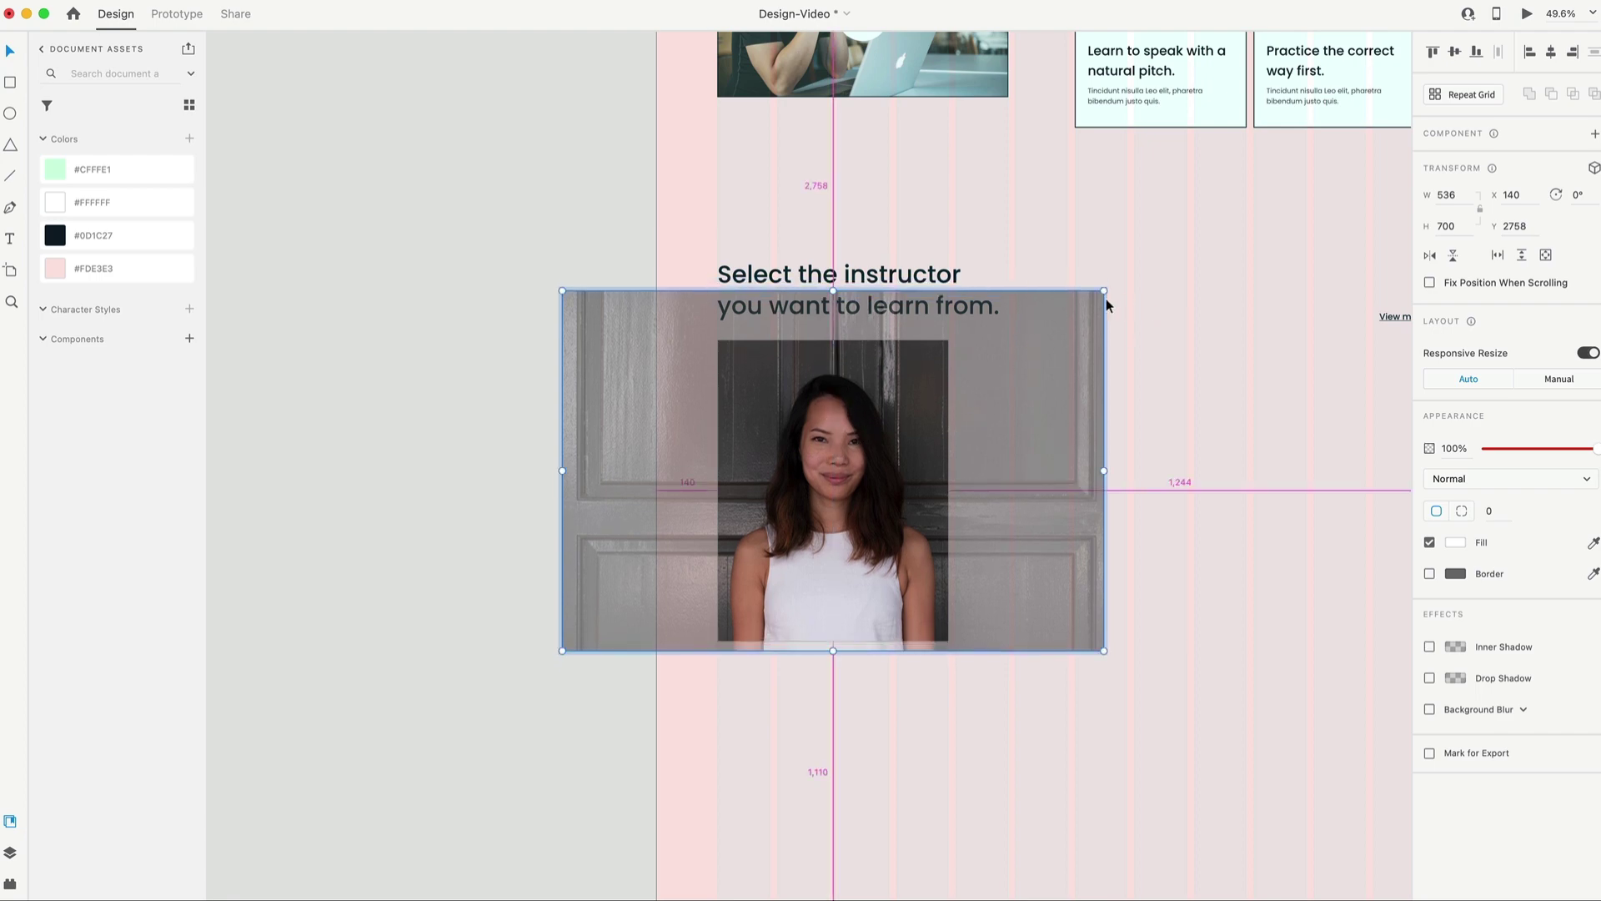
left_click_drag(1104, 289, 1126, 275)
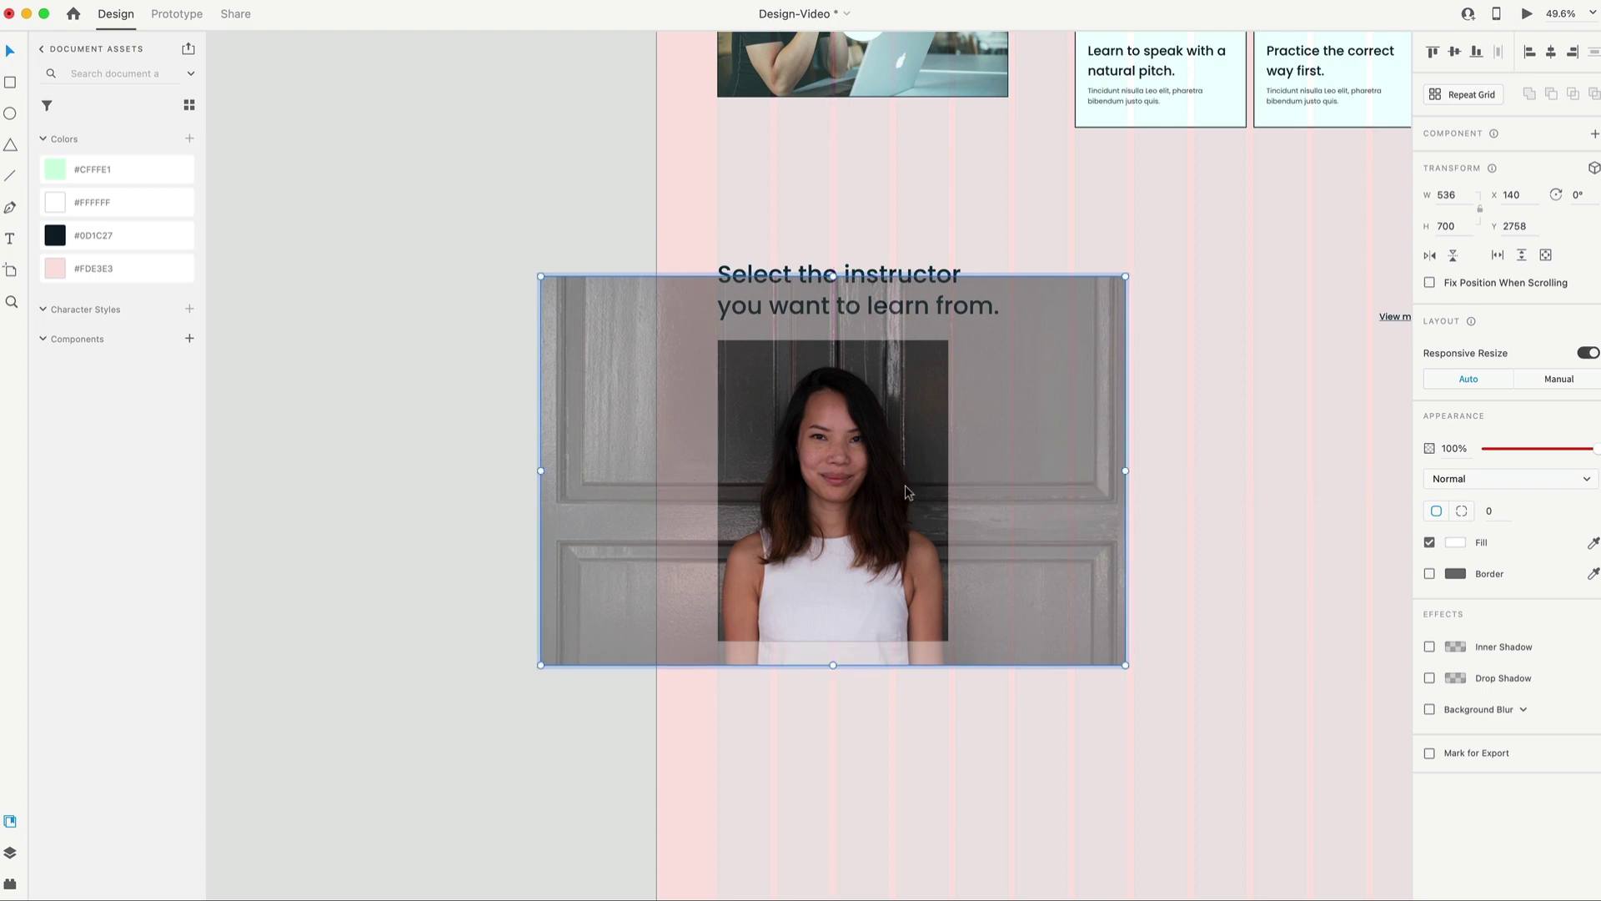
left_click_drag(829, 467, 830, 469)
left_click(1191, 572)
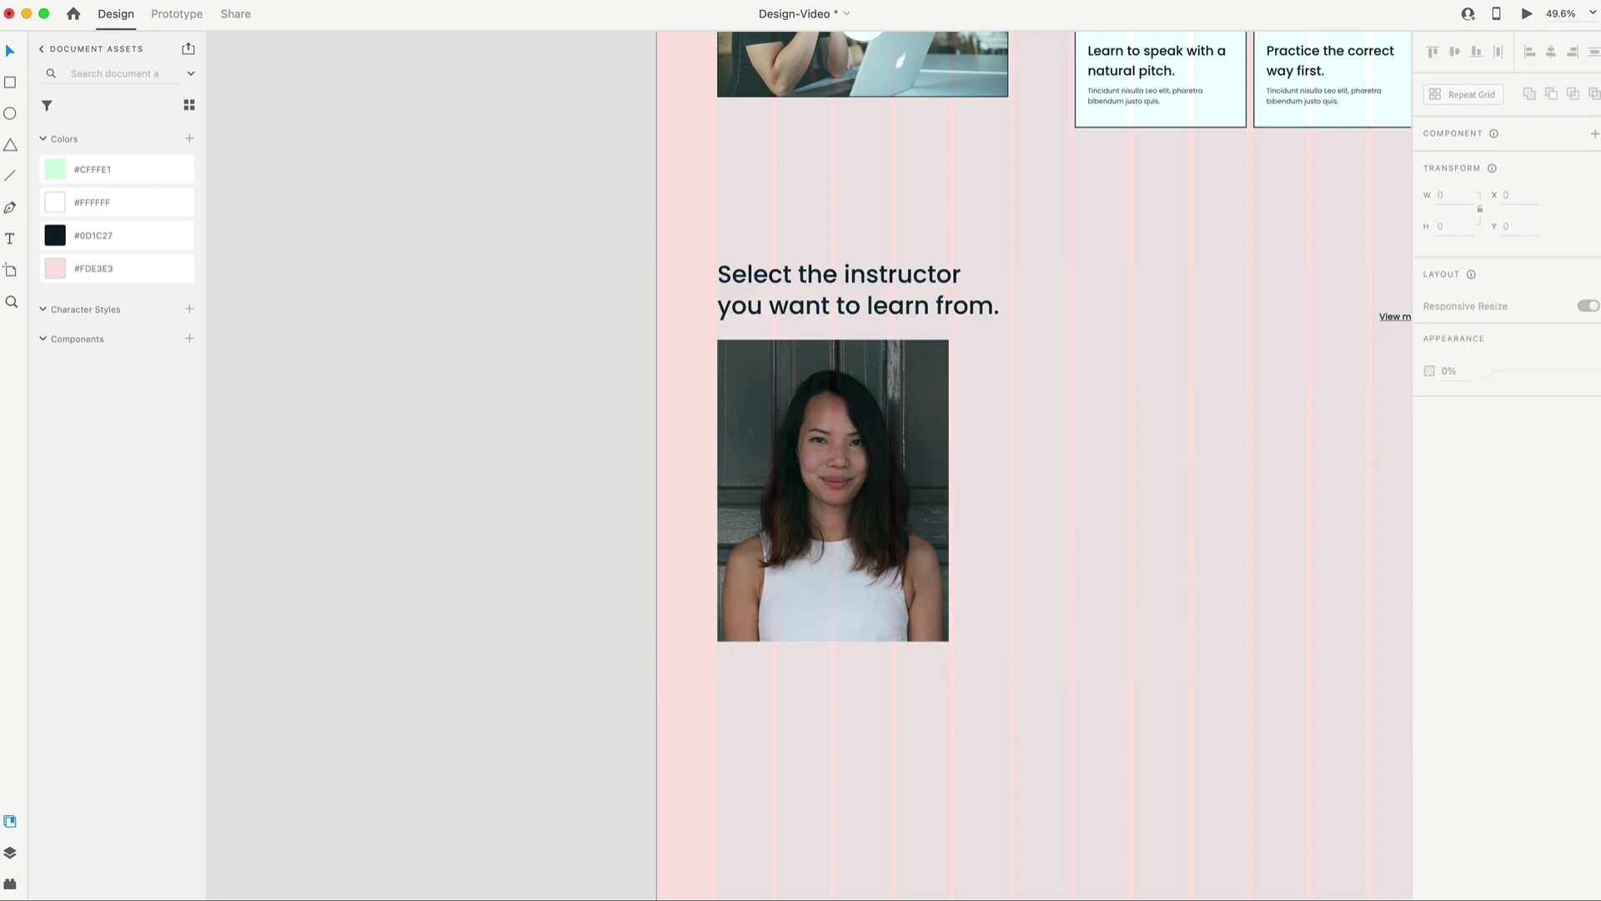
Set the instructor photo's opacity to 85%.
left_click(842, 437)
mouse_move(1587, 446)
left_mouse_down()
mouse_move(1568, 457)
mouse_move(1583, 456)
left_mouse_up()
scroll(1155, 540, "right", 3)
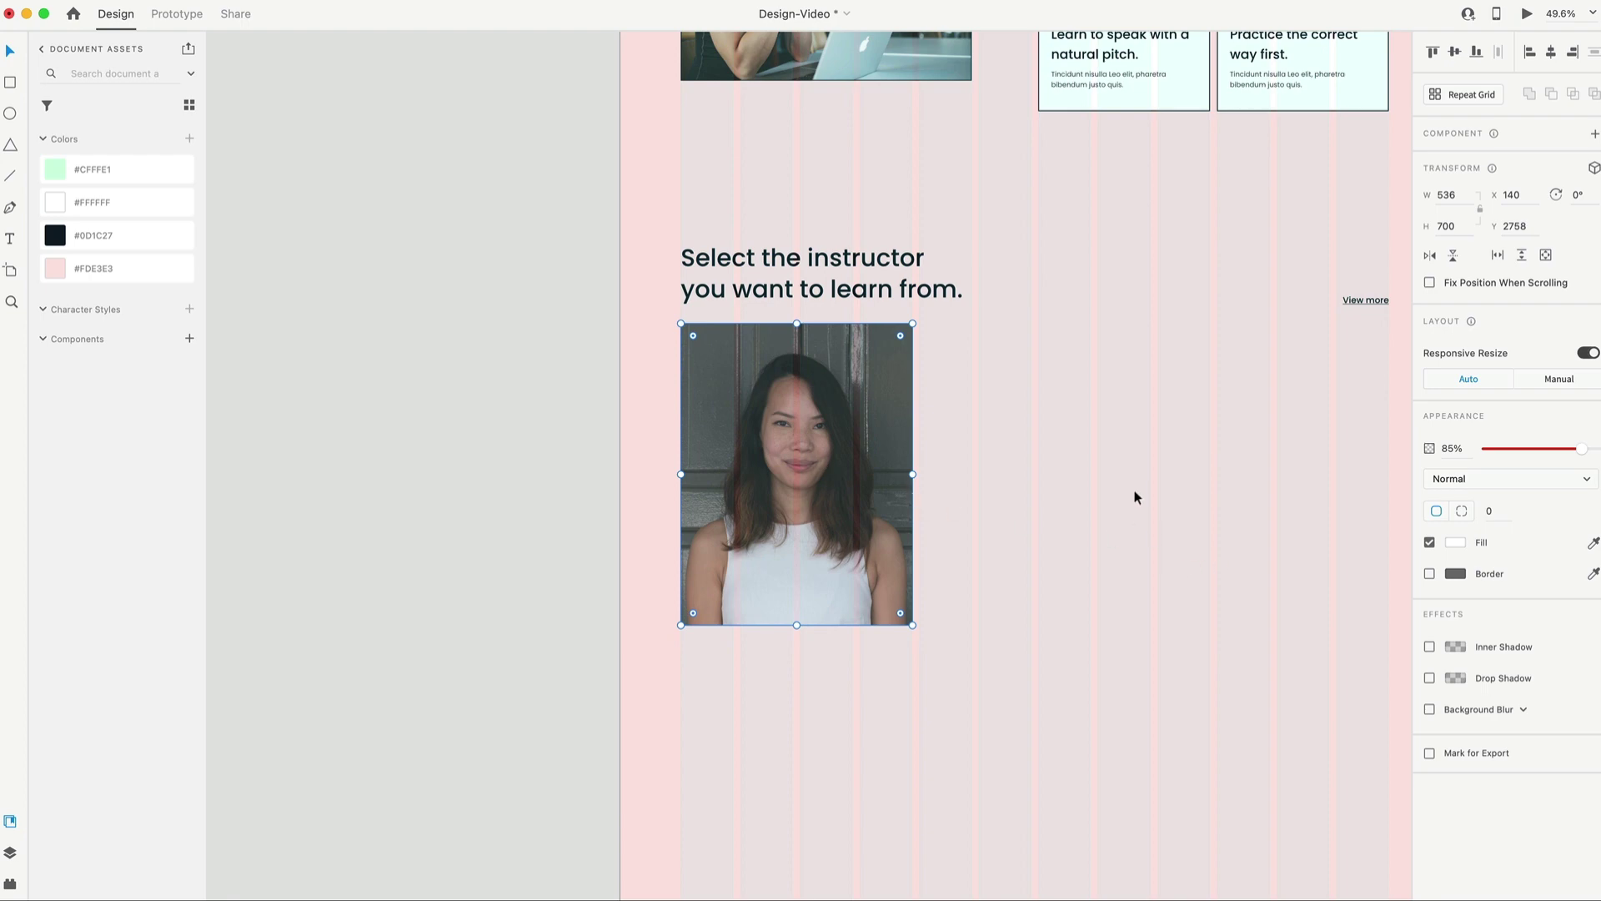
scroll(1088, 574, "left", 2)
scroll(848, 472, "up", 5)
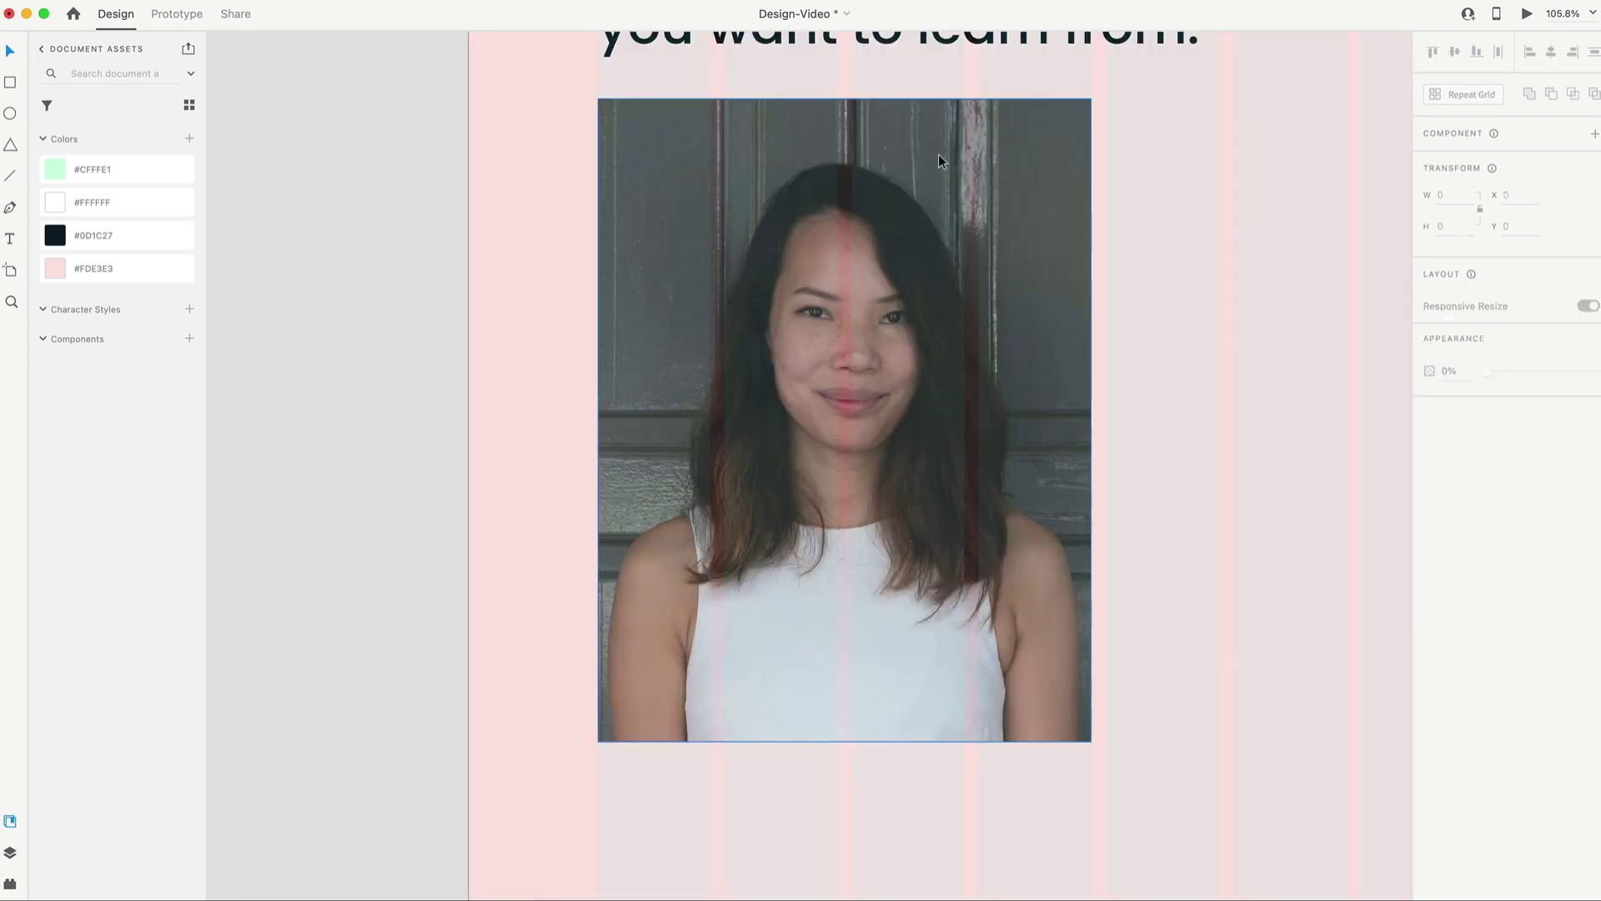
Copy the mint Japanese pill from the language band onto the photo's top-right corner.
scroll(1016, 133, "down", 5)
scroll(1090, 272, "up", 6)
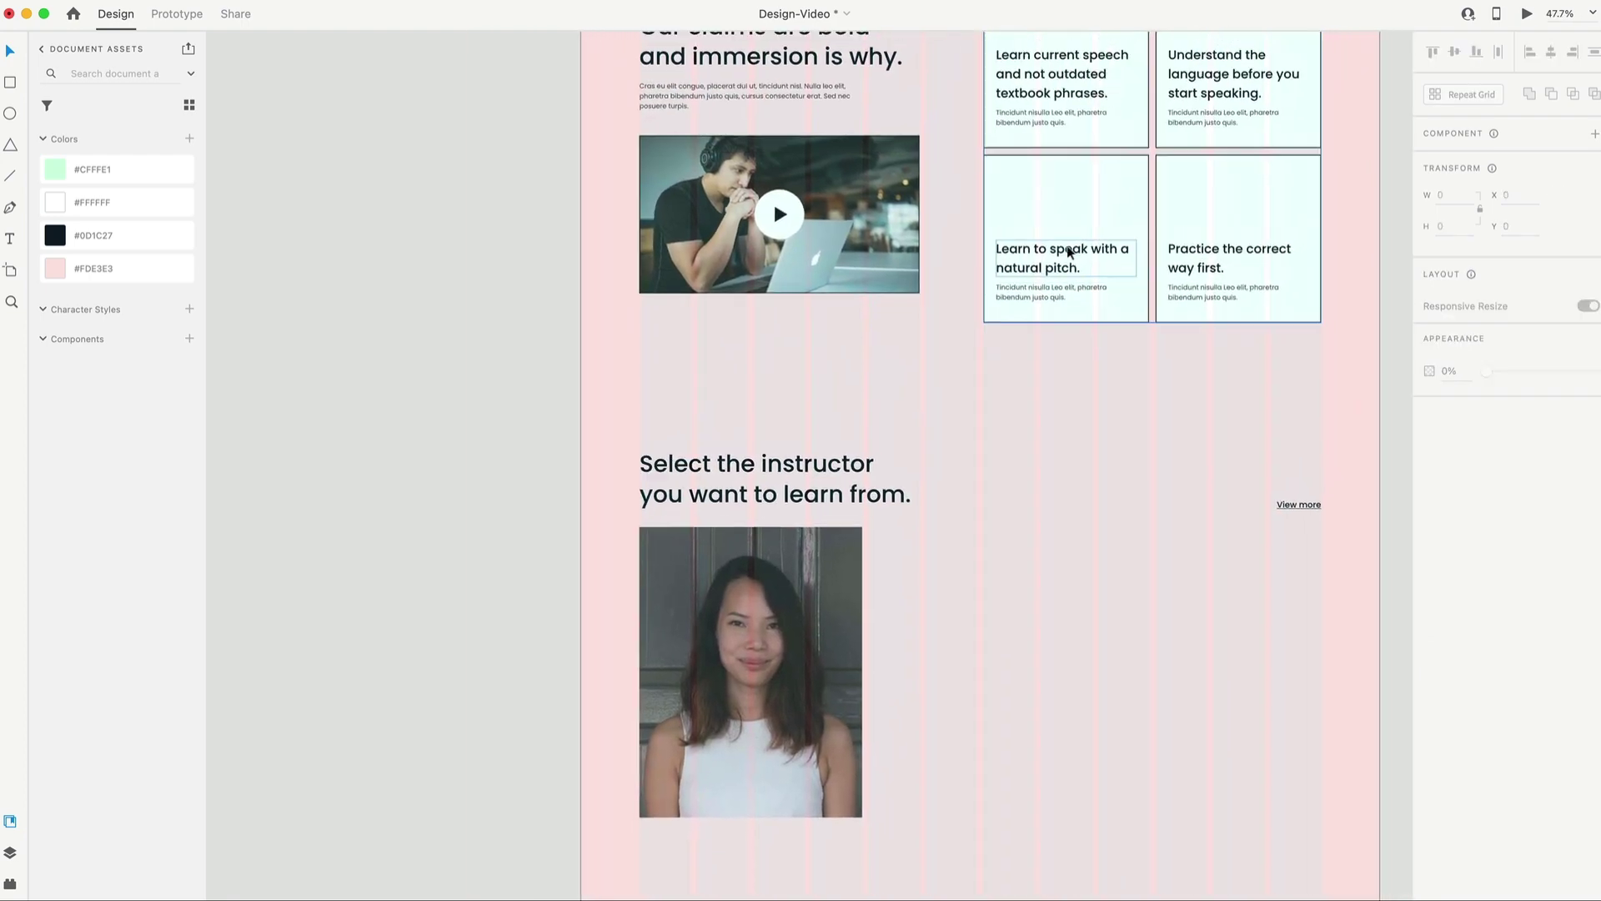
double_click(909, 204)
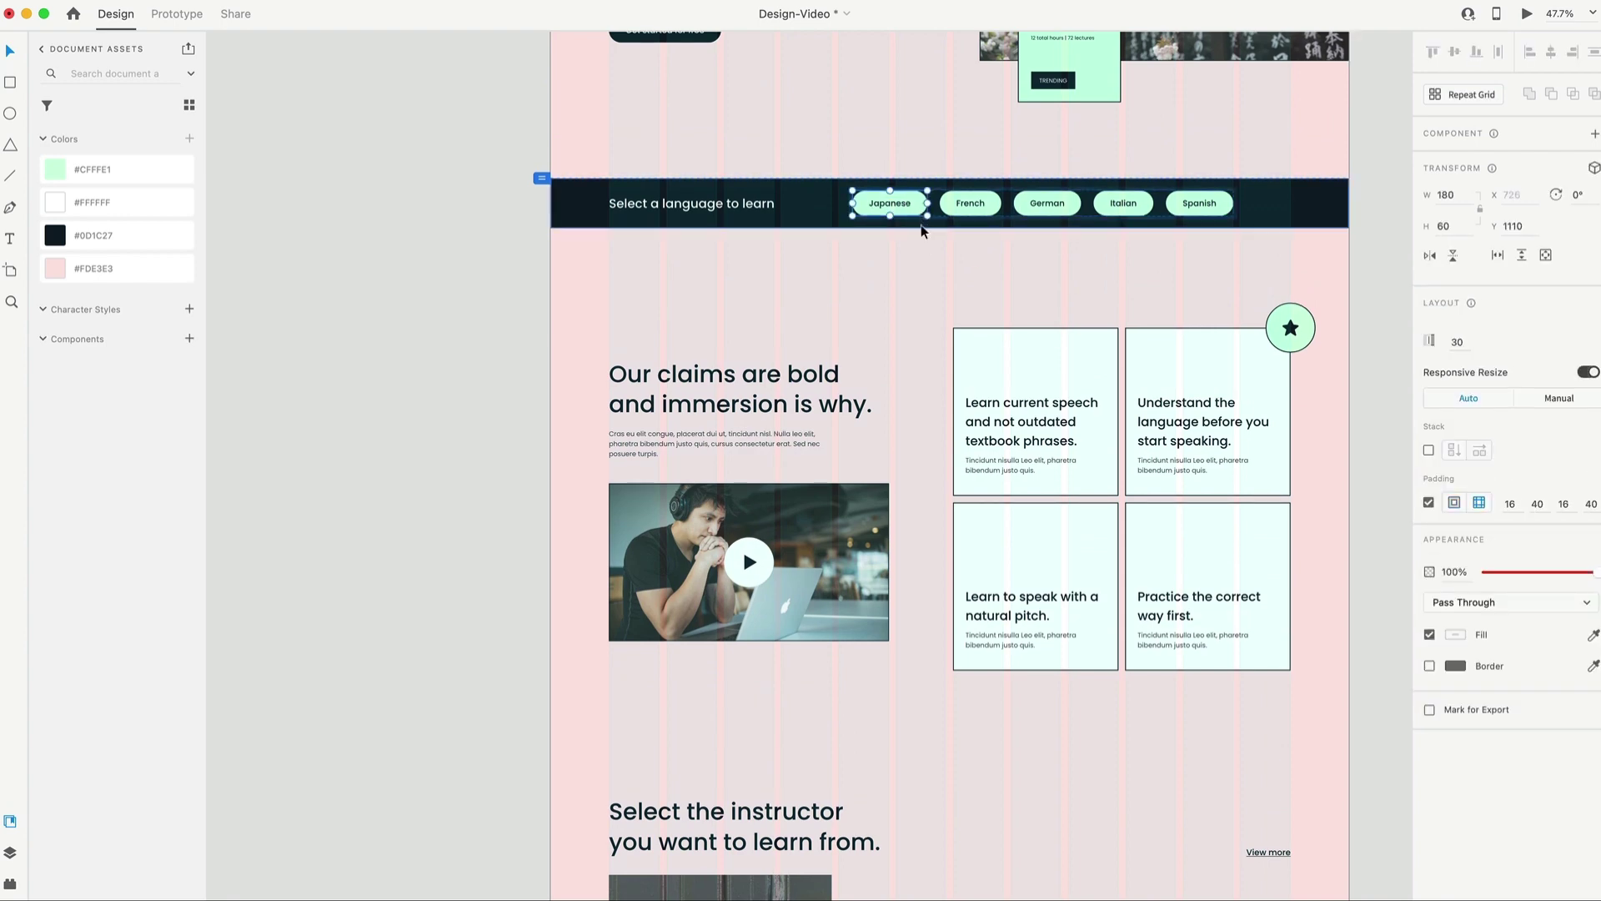
left_click_drag(909, 204, 932, 689)
scroll(933, 690, "down", 3)
scroll(931, 684, "down", 3)
left_click_drag(1027, 227, 896, 432)
scroll(876, 463, "up", 5)
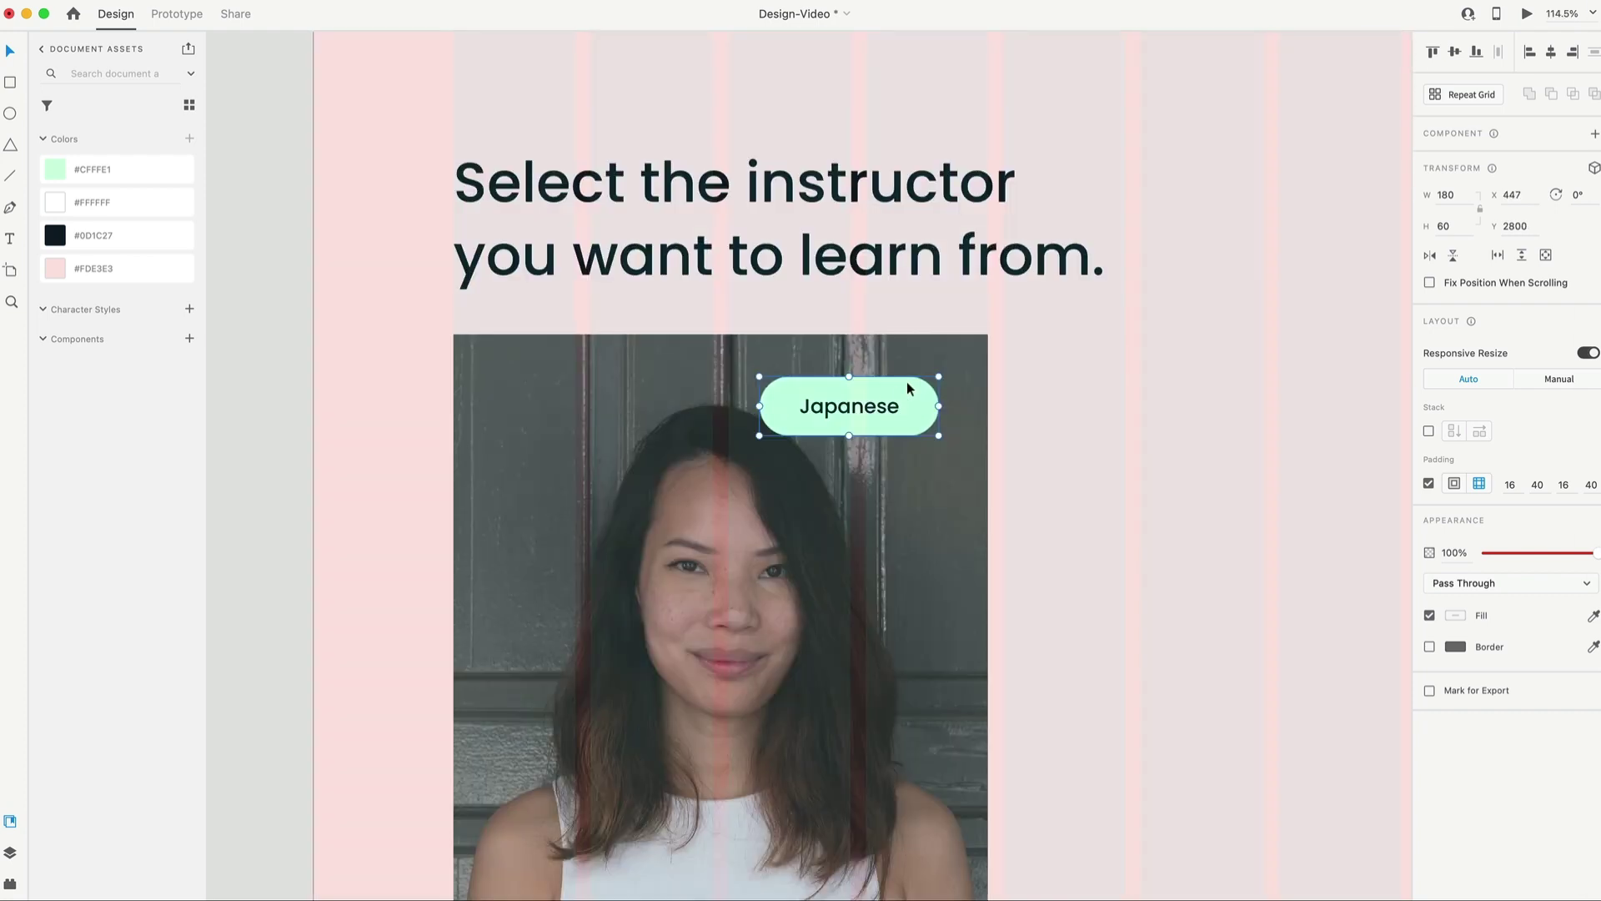
mouse_move(912, 372)
left_mouse_down()
mouse_move(915, 386)
mouse_move(905, 347)
left_mouse_up()
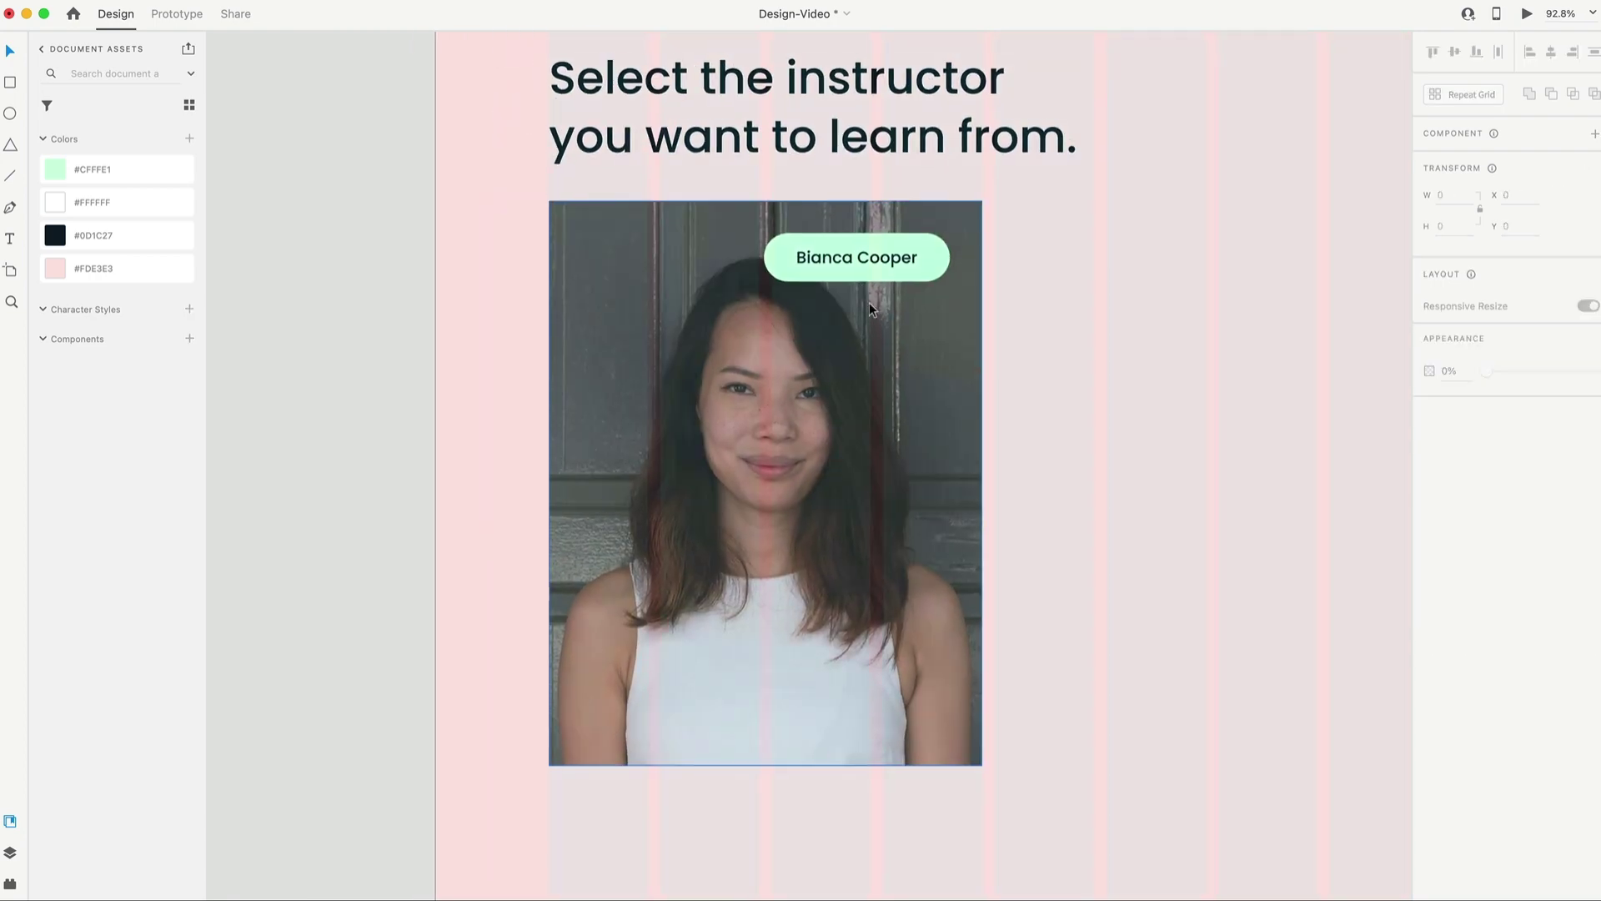
scroll(724, 727, "down", 3)
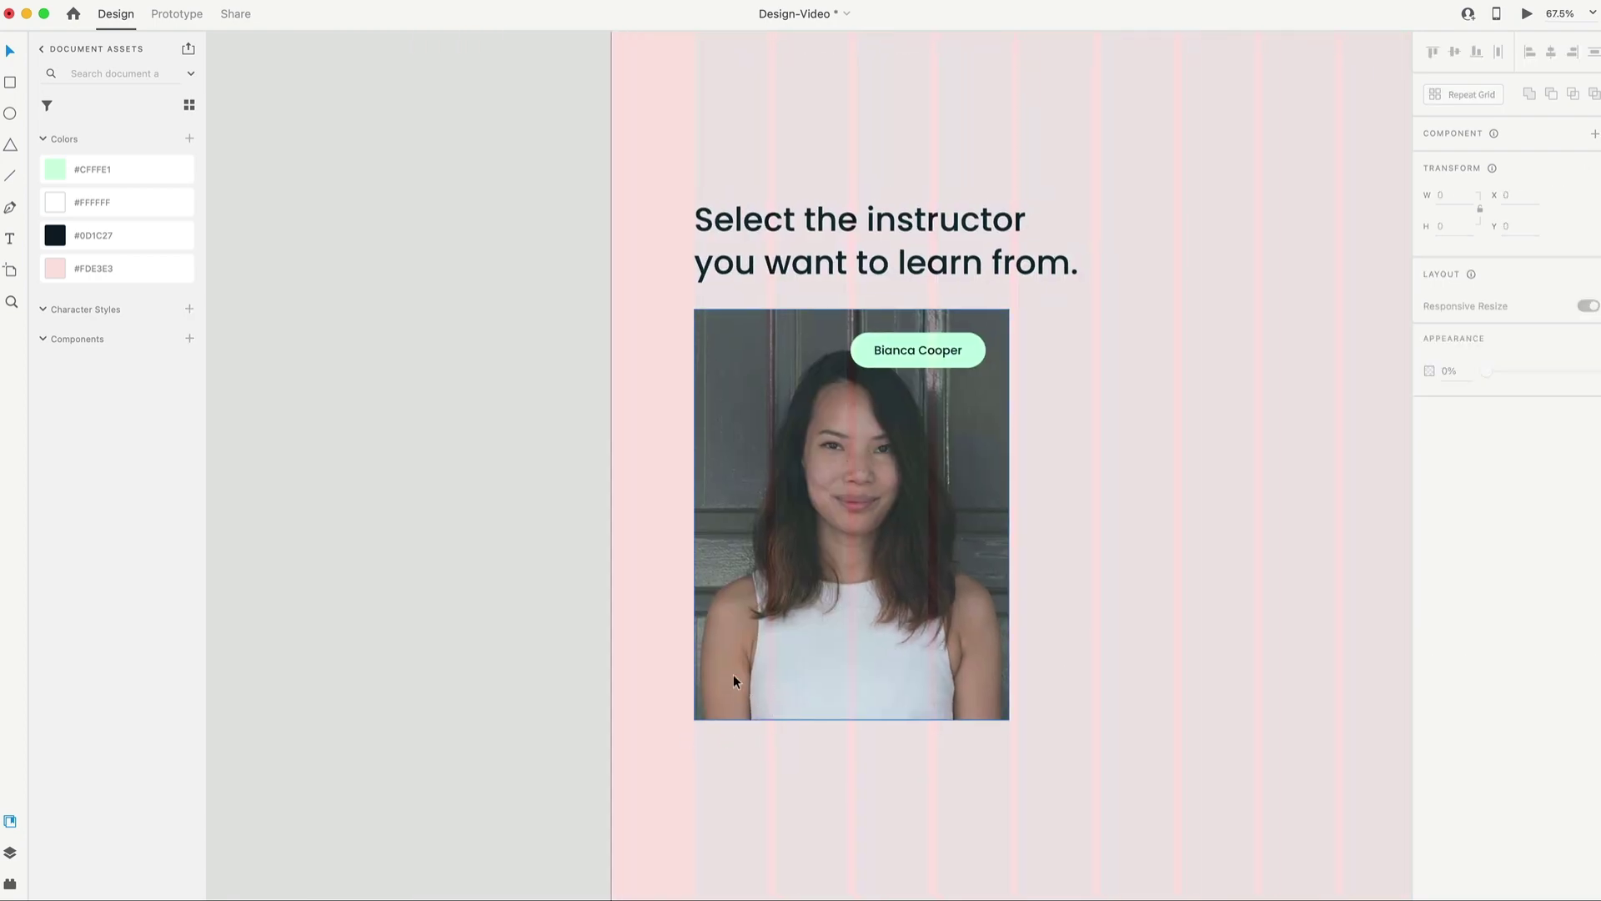
Paste a copy of the play button onto the instructor photo and shrink it.
scroll(733, 673, "down", 3)
key("ctrl+v")
left_click_drag(951, 286, 899, 648)
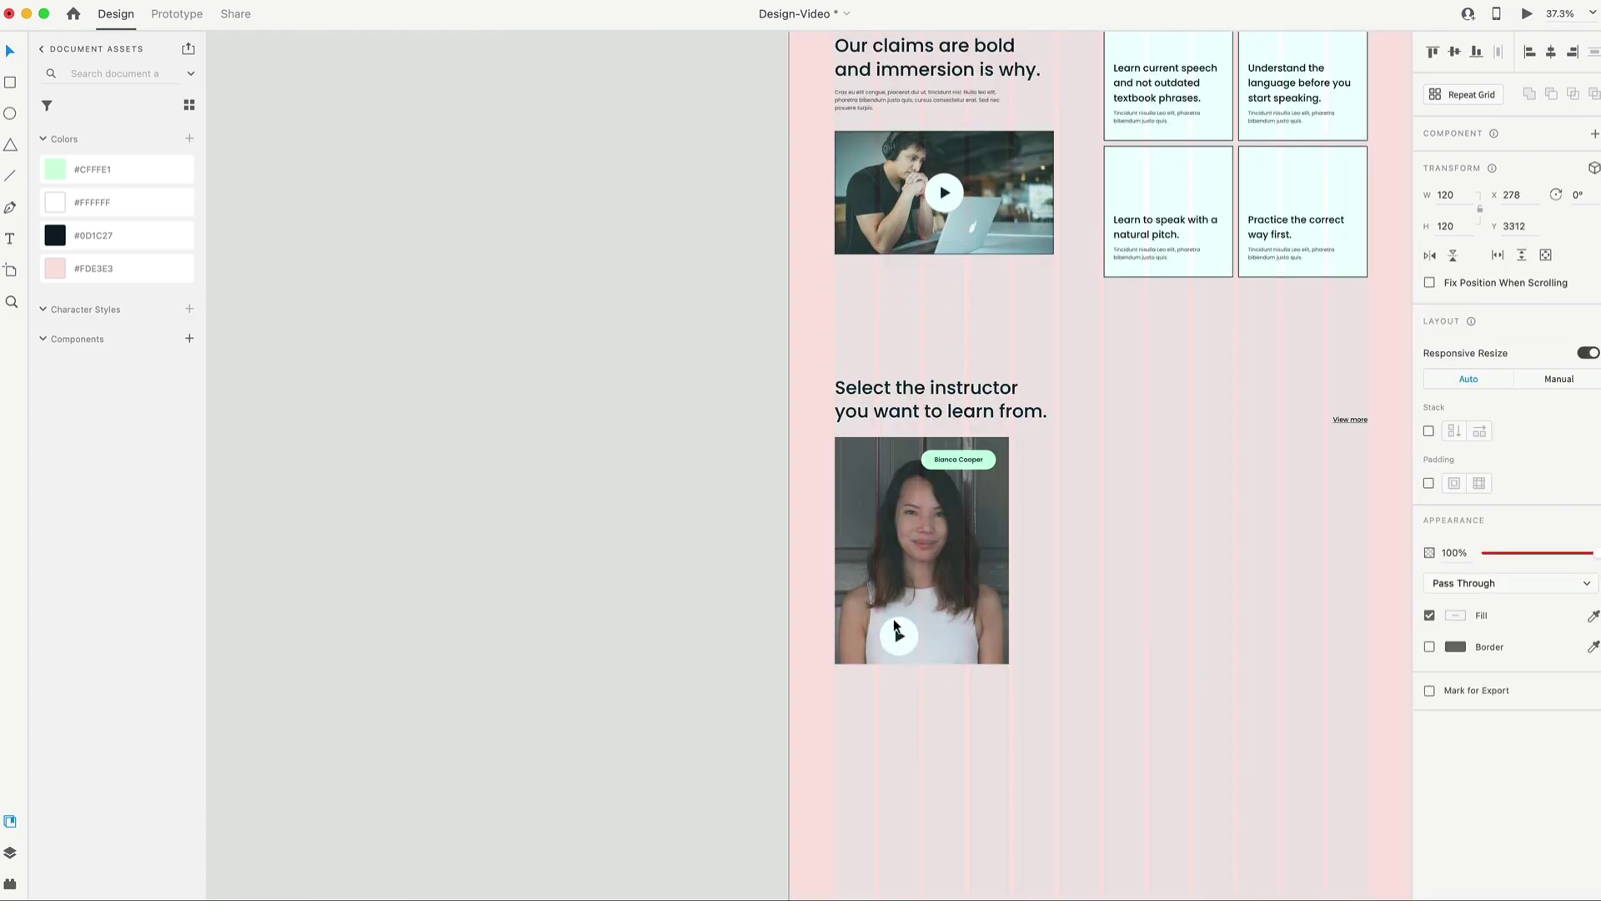
scroll(899, 648, "up", 5)
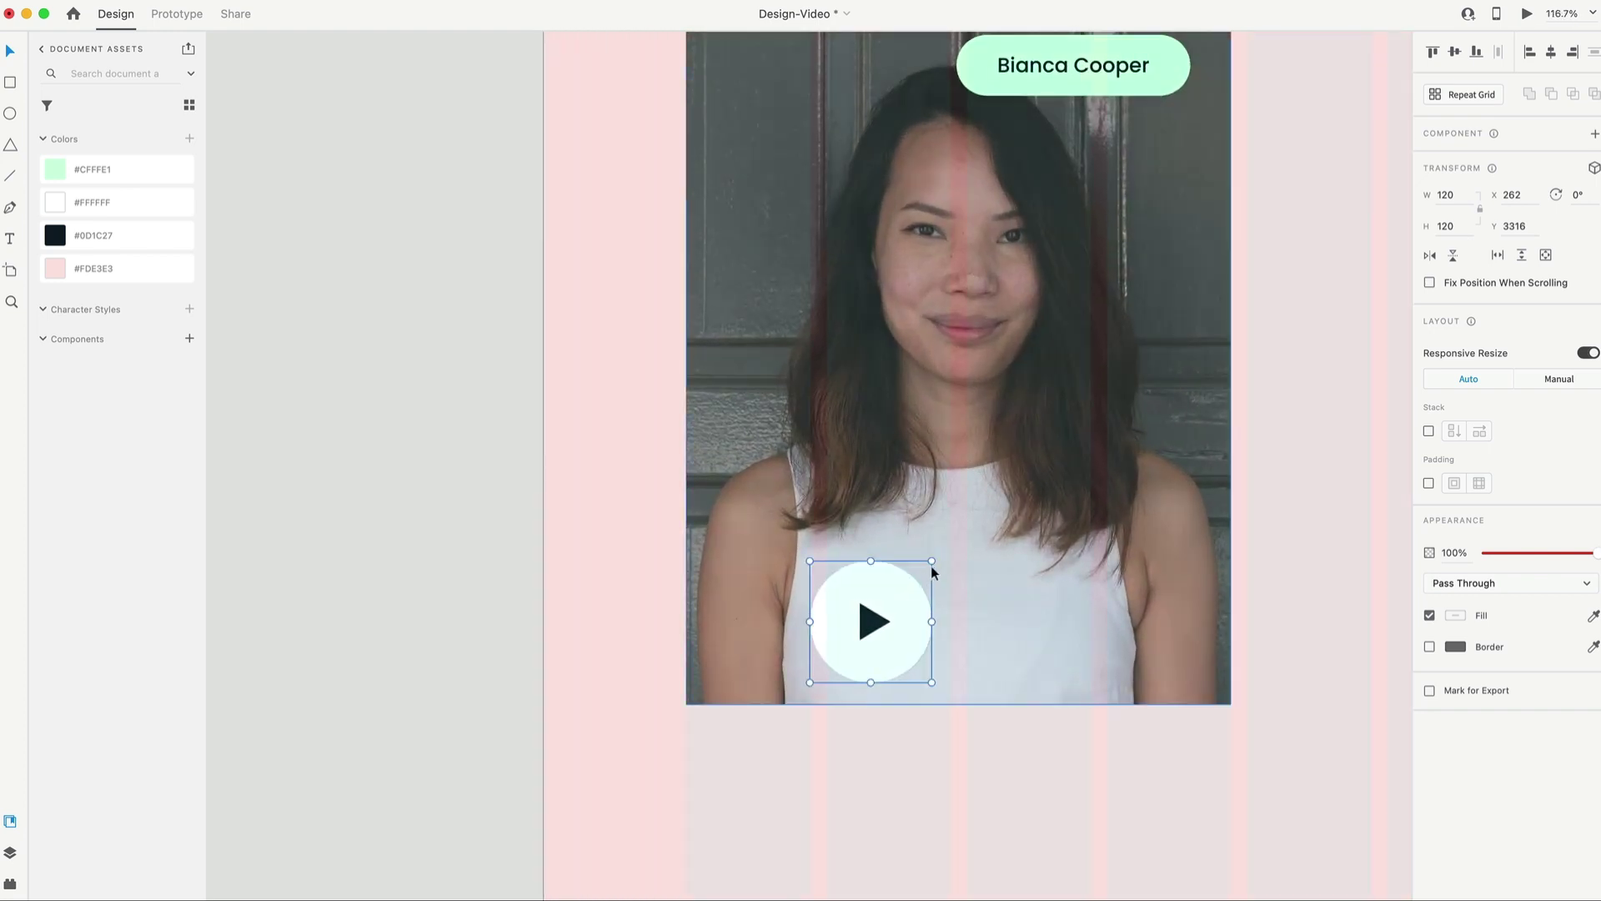
left_click_drag(932, 561, 799, 618)
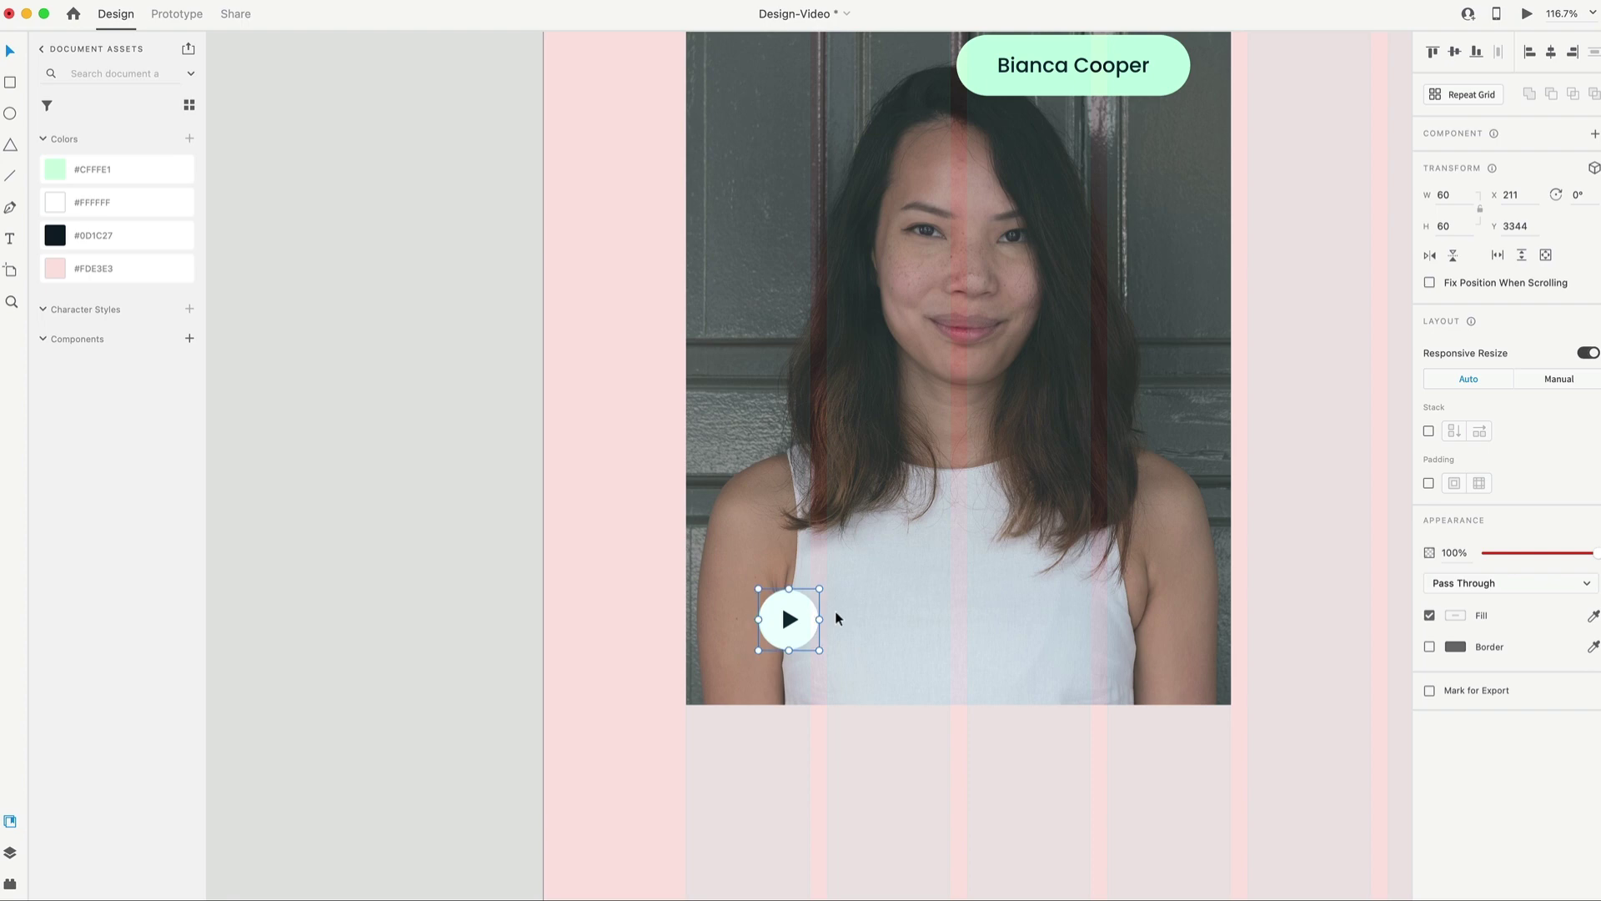
Size the play button to 72 px and nudge it into the photo's bottom-left corner.
left_click(1466, 196)
type("72")
scroll(826, 676, "up", 3)
left_click_drag(825, 677, 755, 693)
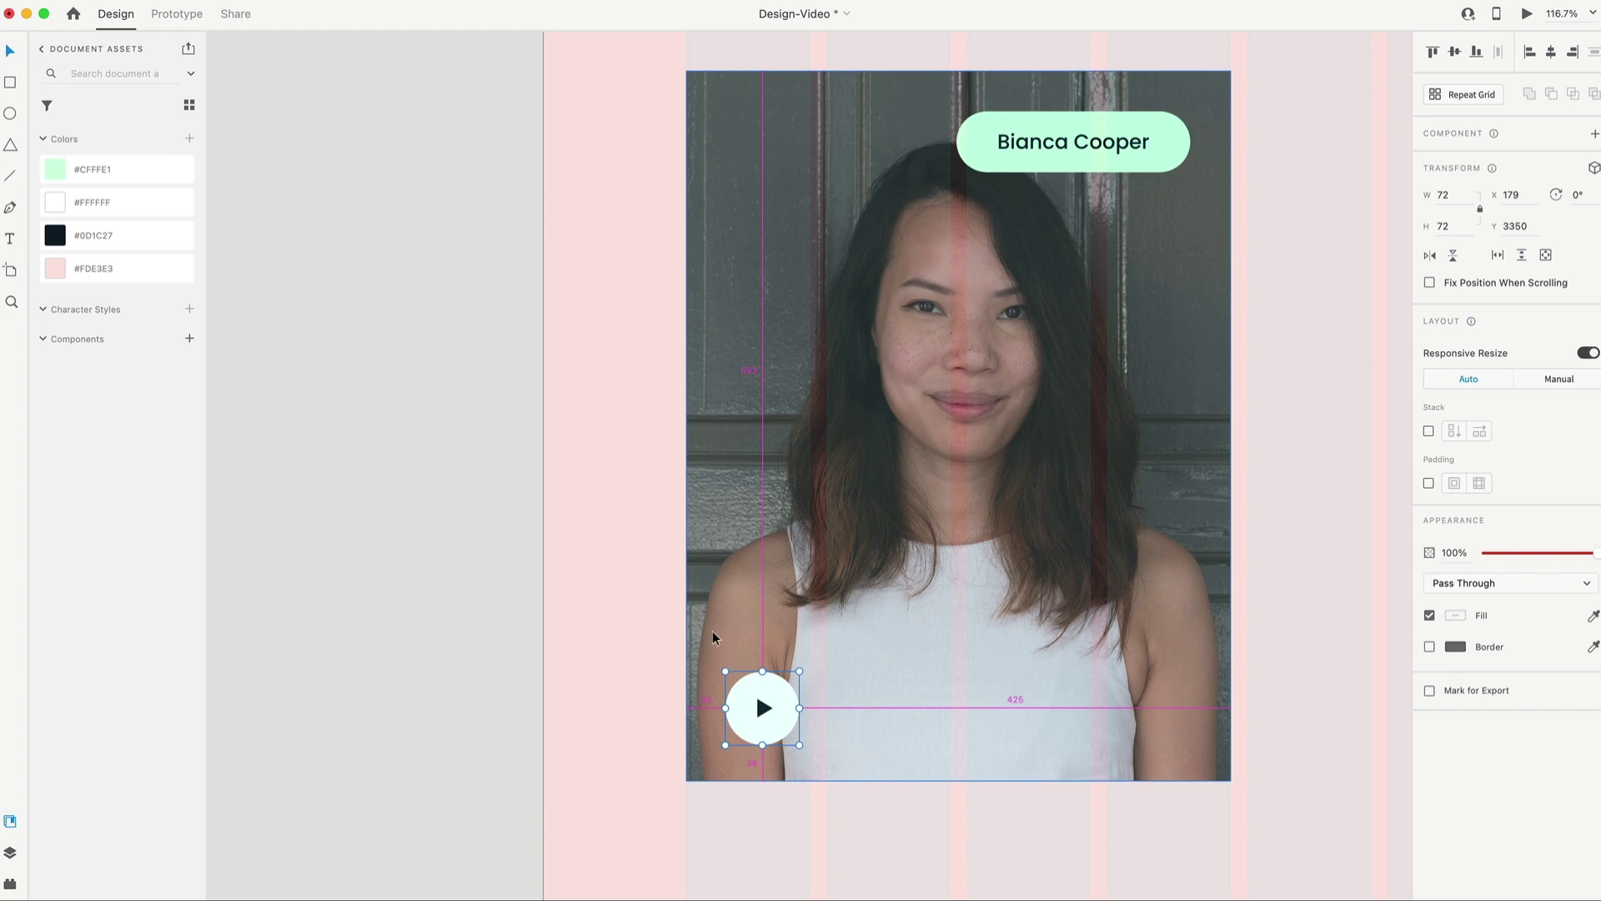
key("Right")
key("Right")
key("Right")
key("Right")
key("Right")
key("Right")
key("Right")
key("Right")
key("Right")
key("Right")
key("Right")
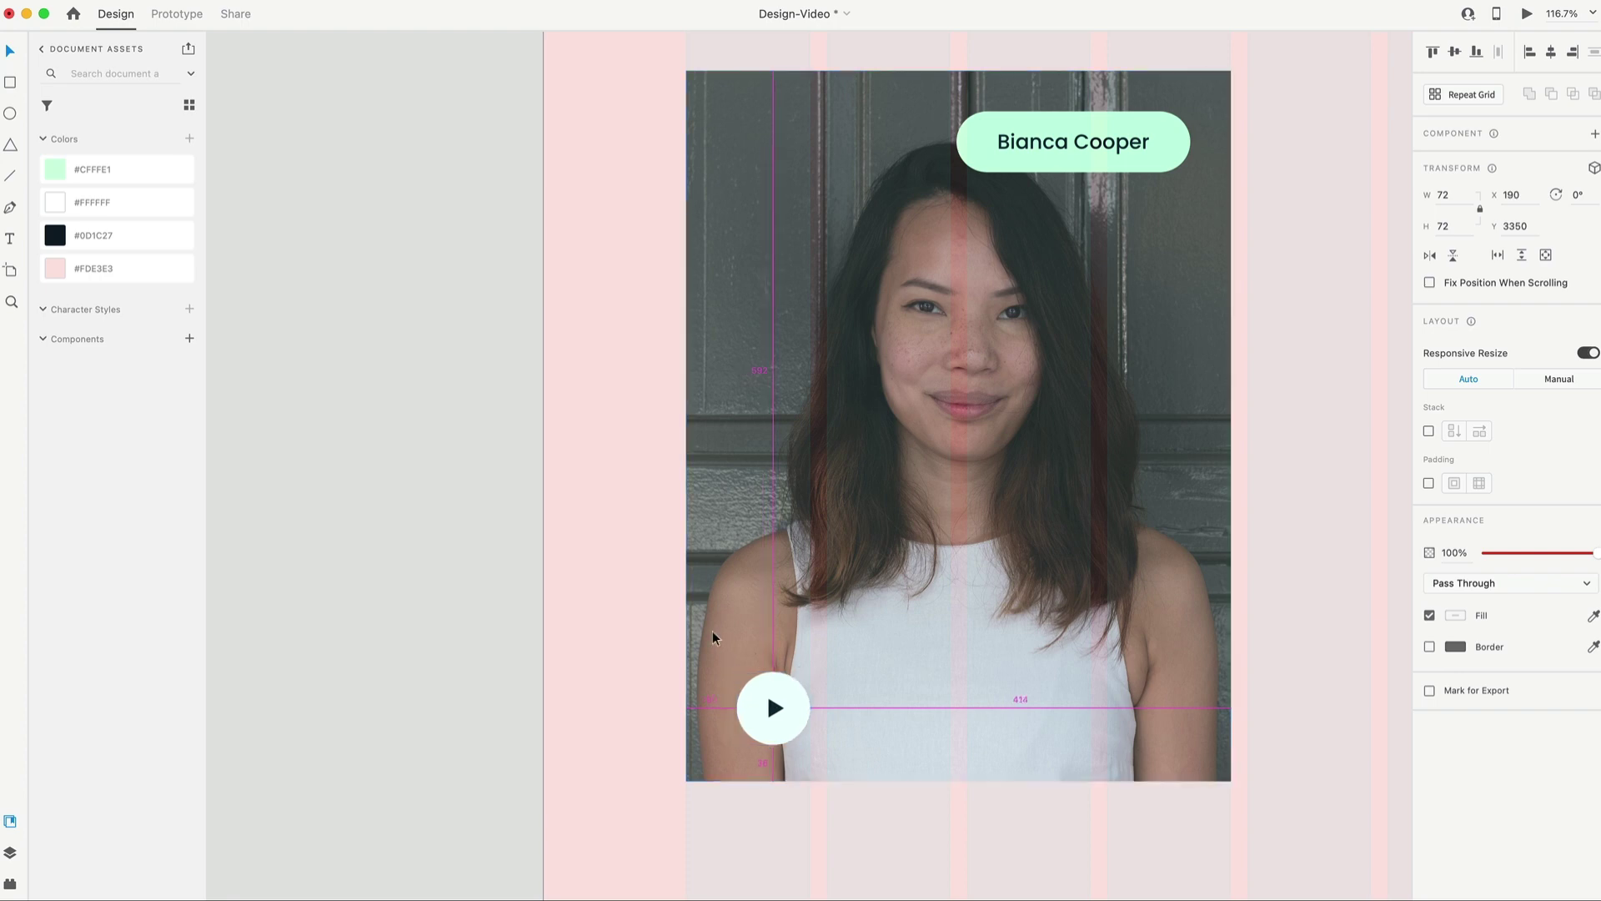
key("Up")
key("Up")
key("Up")
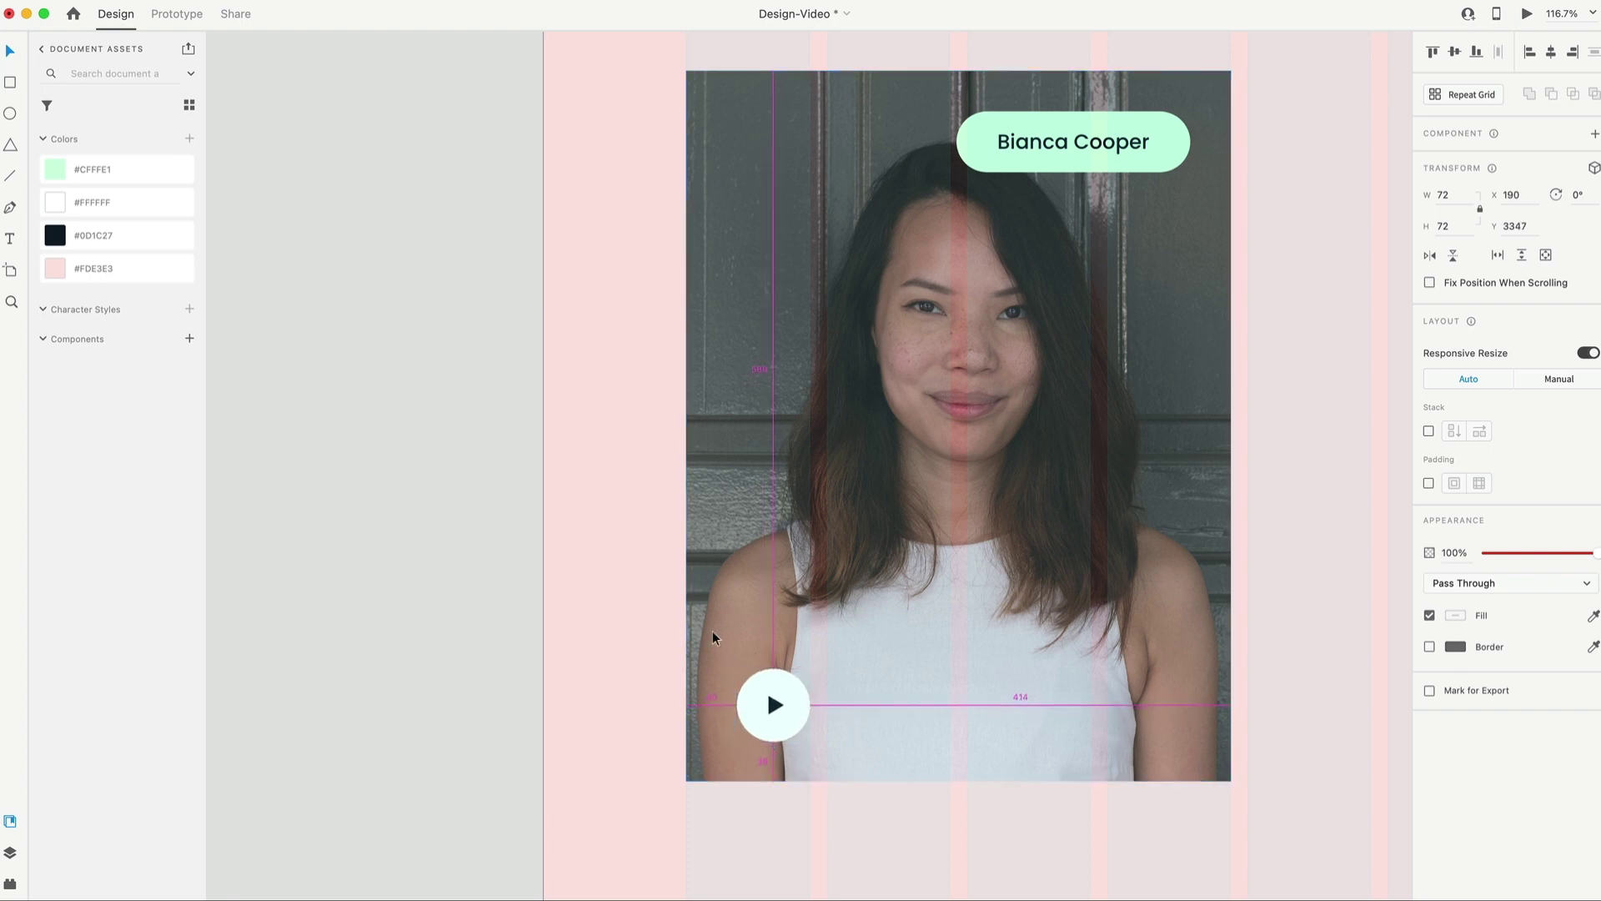
scroll(921, 479, "down", 3)
left_click(921, 479)
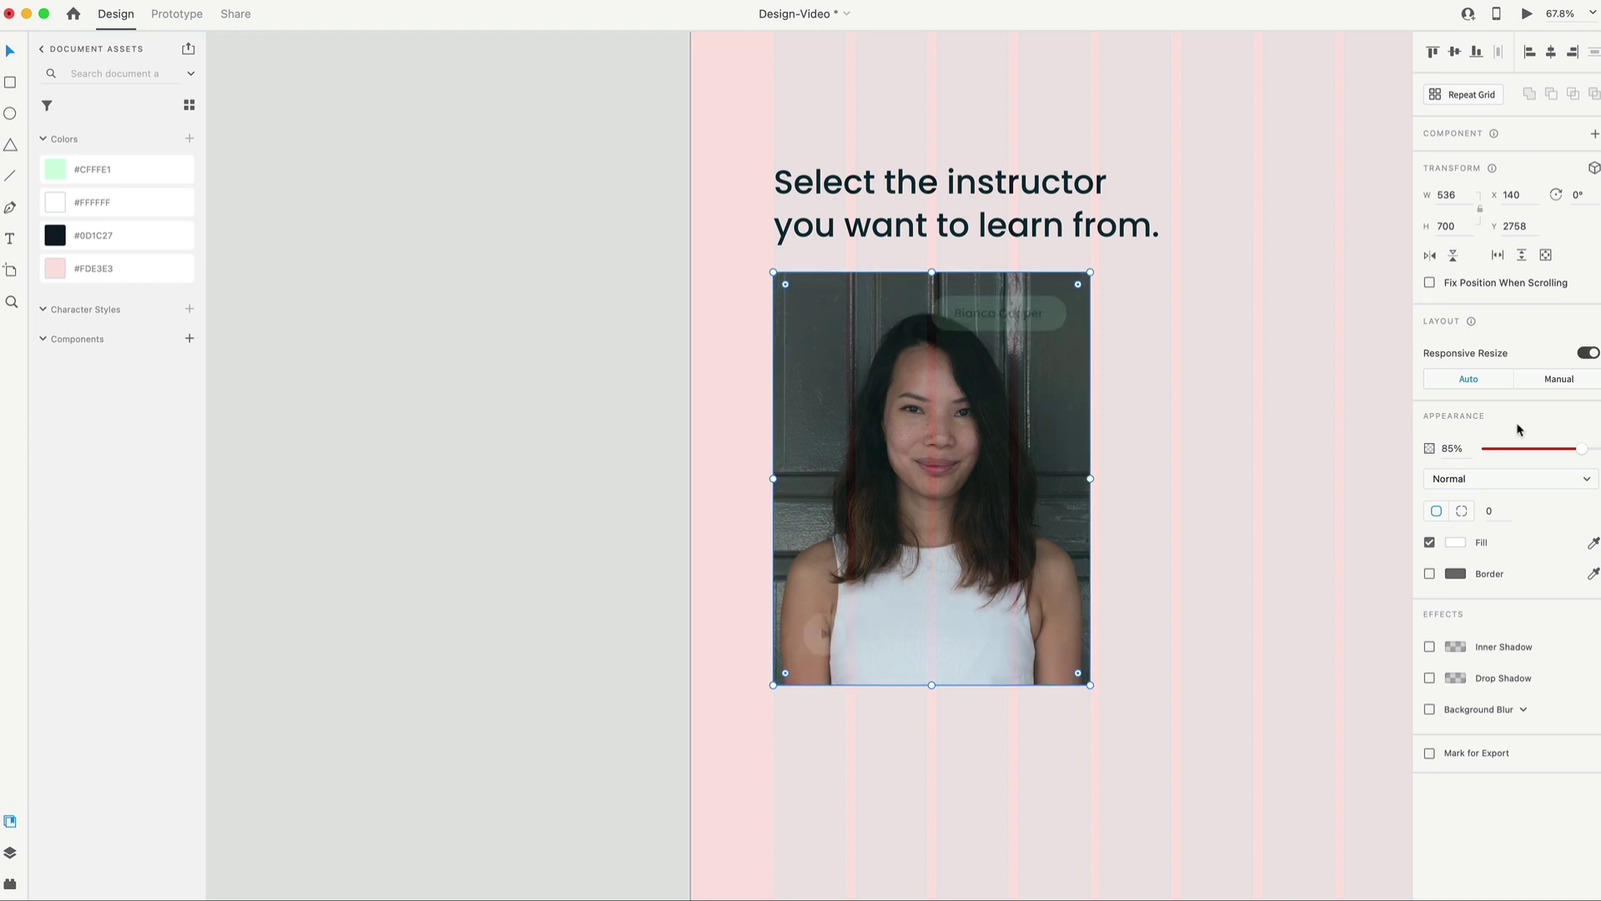
Restore the photo to 100% opacity, remove its fill, and add a 2 px border.
left_click_drag(1585, 453, 1597, 454)
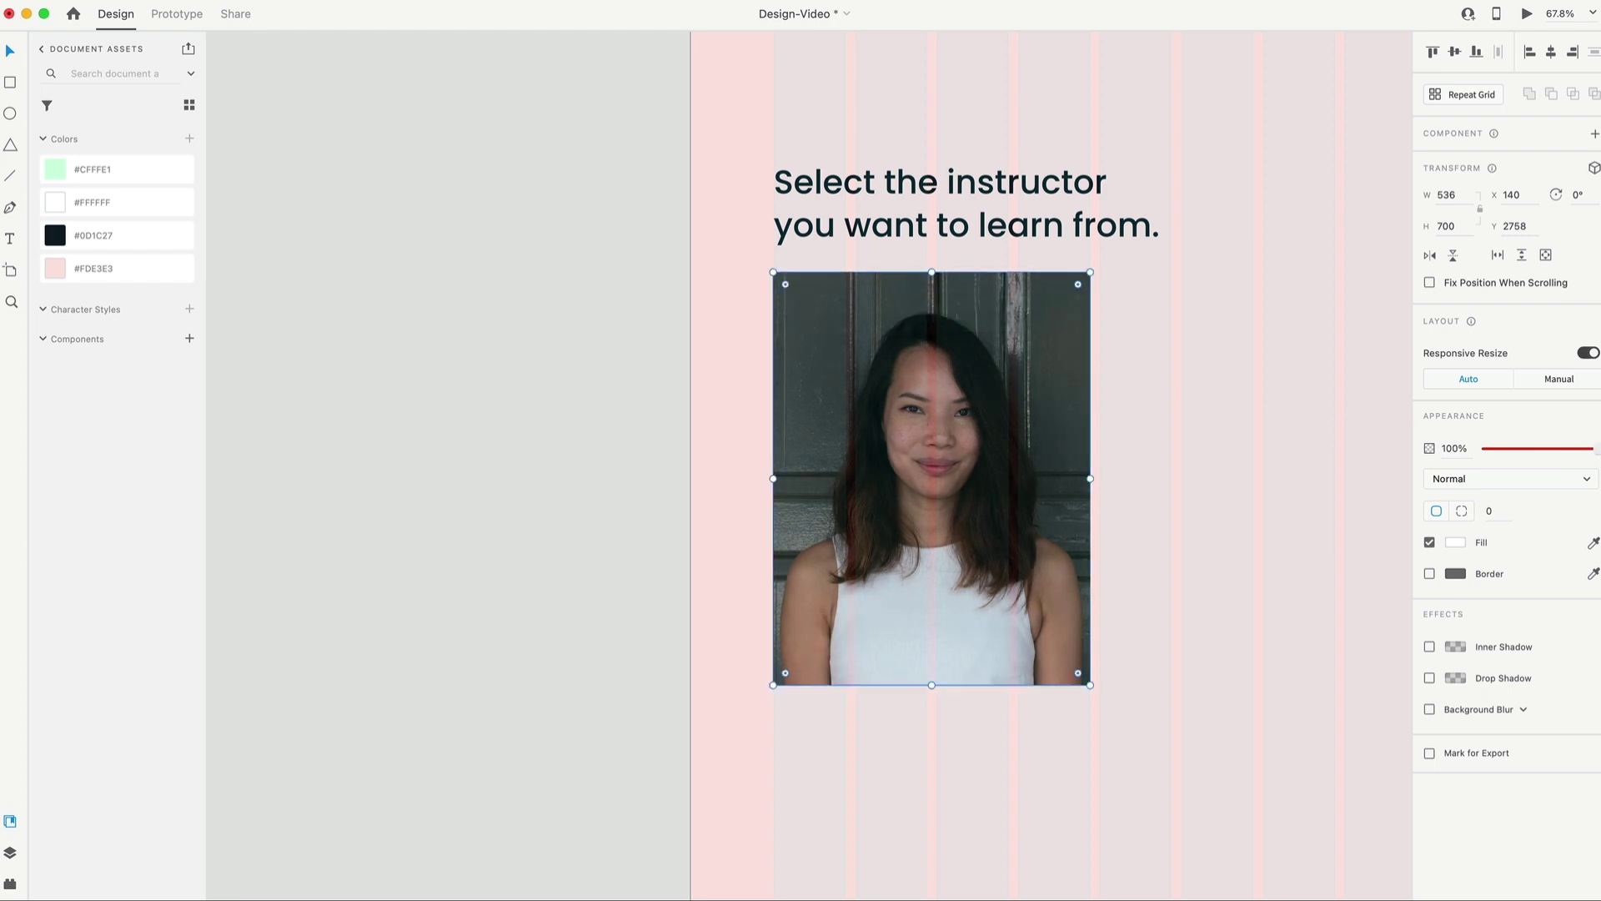
left_click(1430, 574)
left_click(1430, 542)
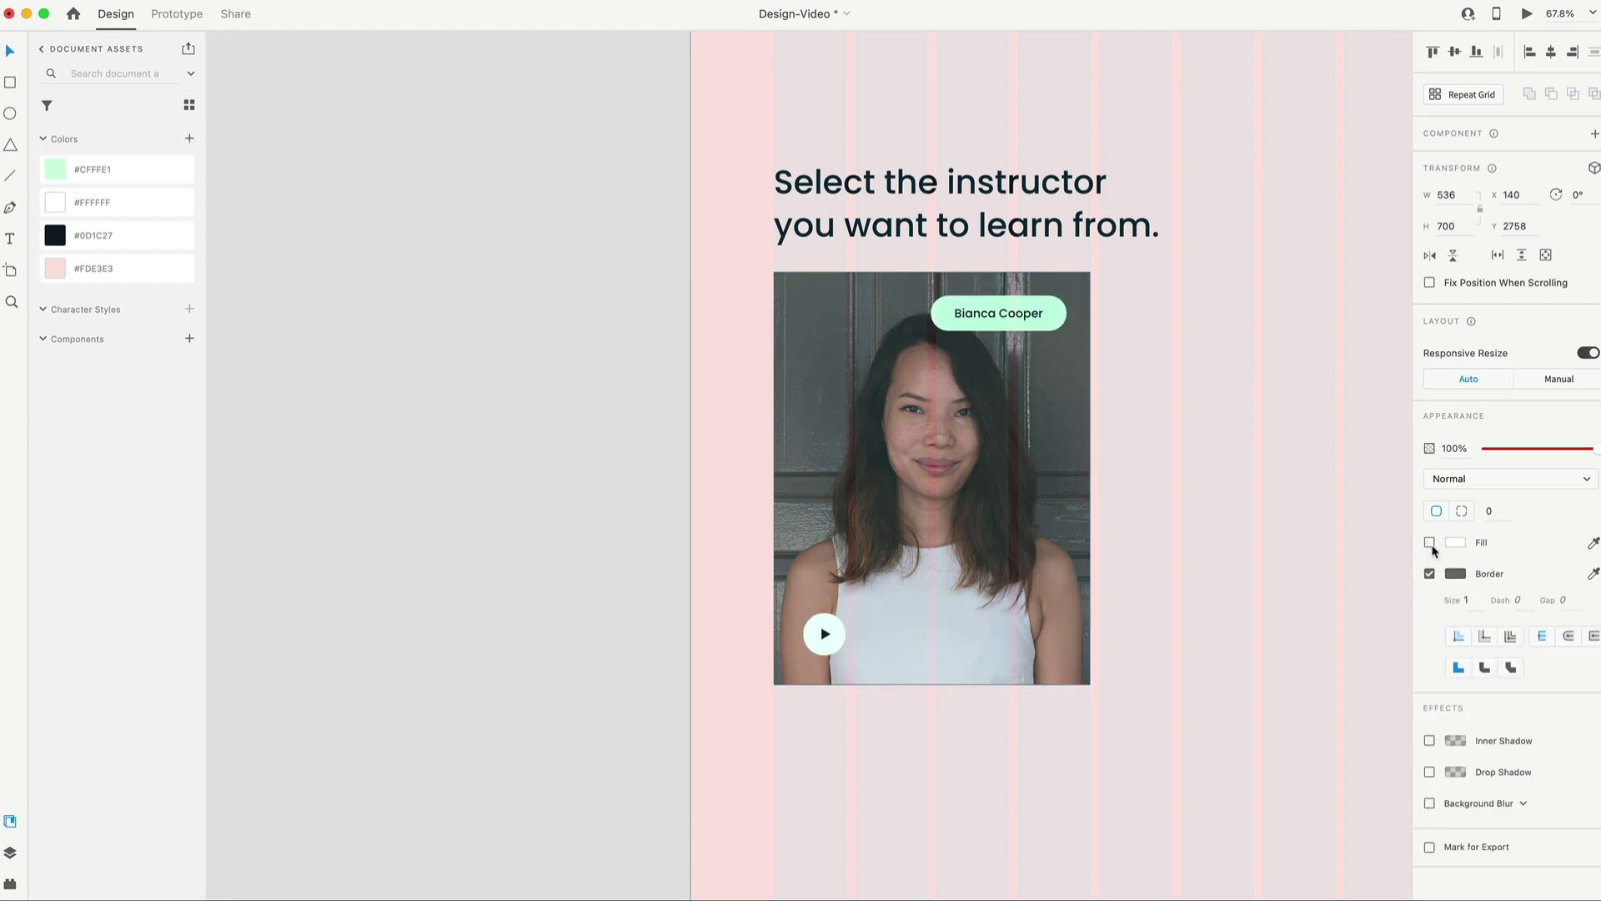
left_click(1475, 599)
key("Return")
key("Escape")
Apply the #0D1C27 swatch as the photo card's border colour.
left_click(907, 448)
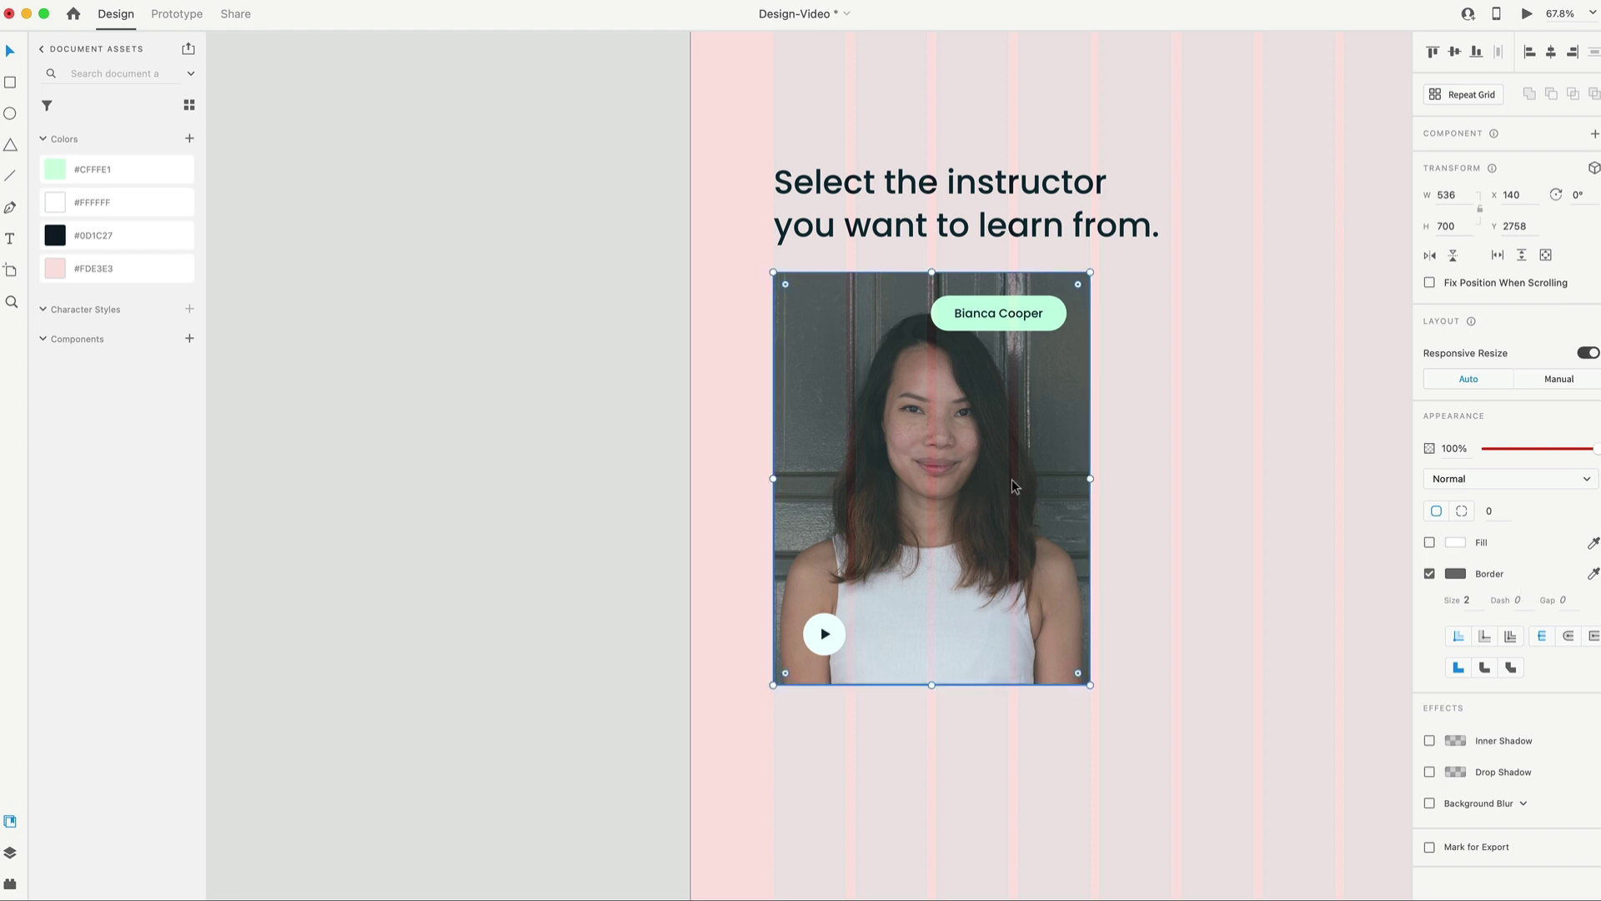
right_click(89, 241)
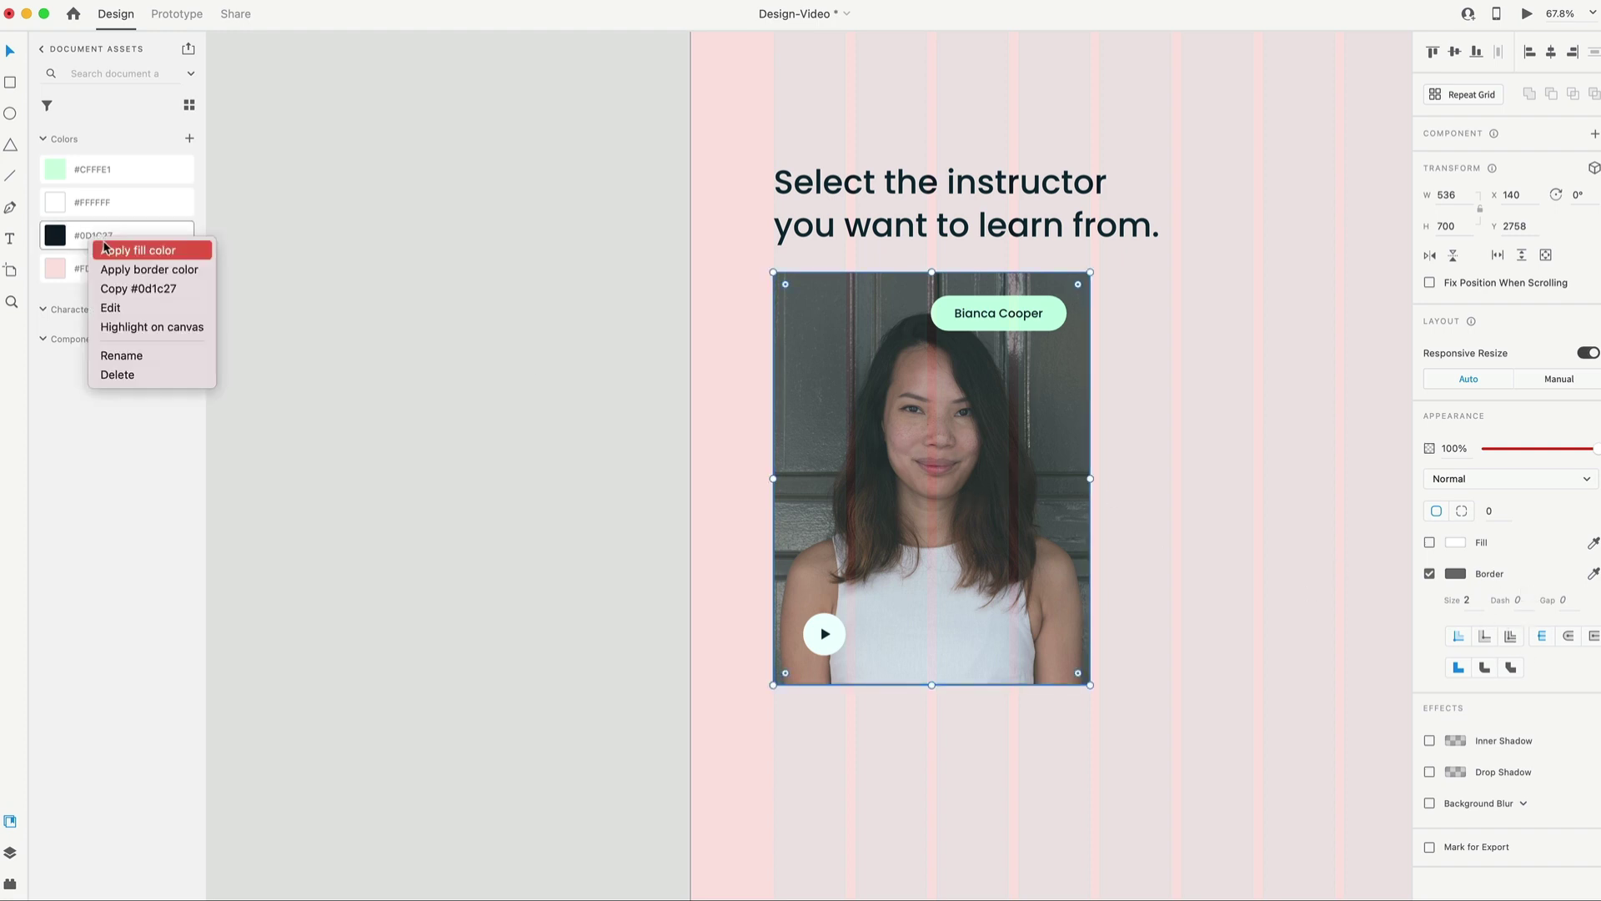
left_click(134, 278)
left_click(1321, 452)
scroll(1311, 467, "down", 3)
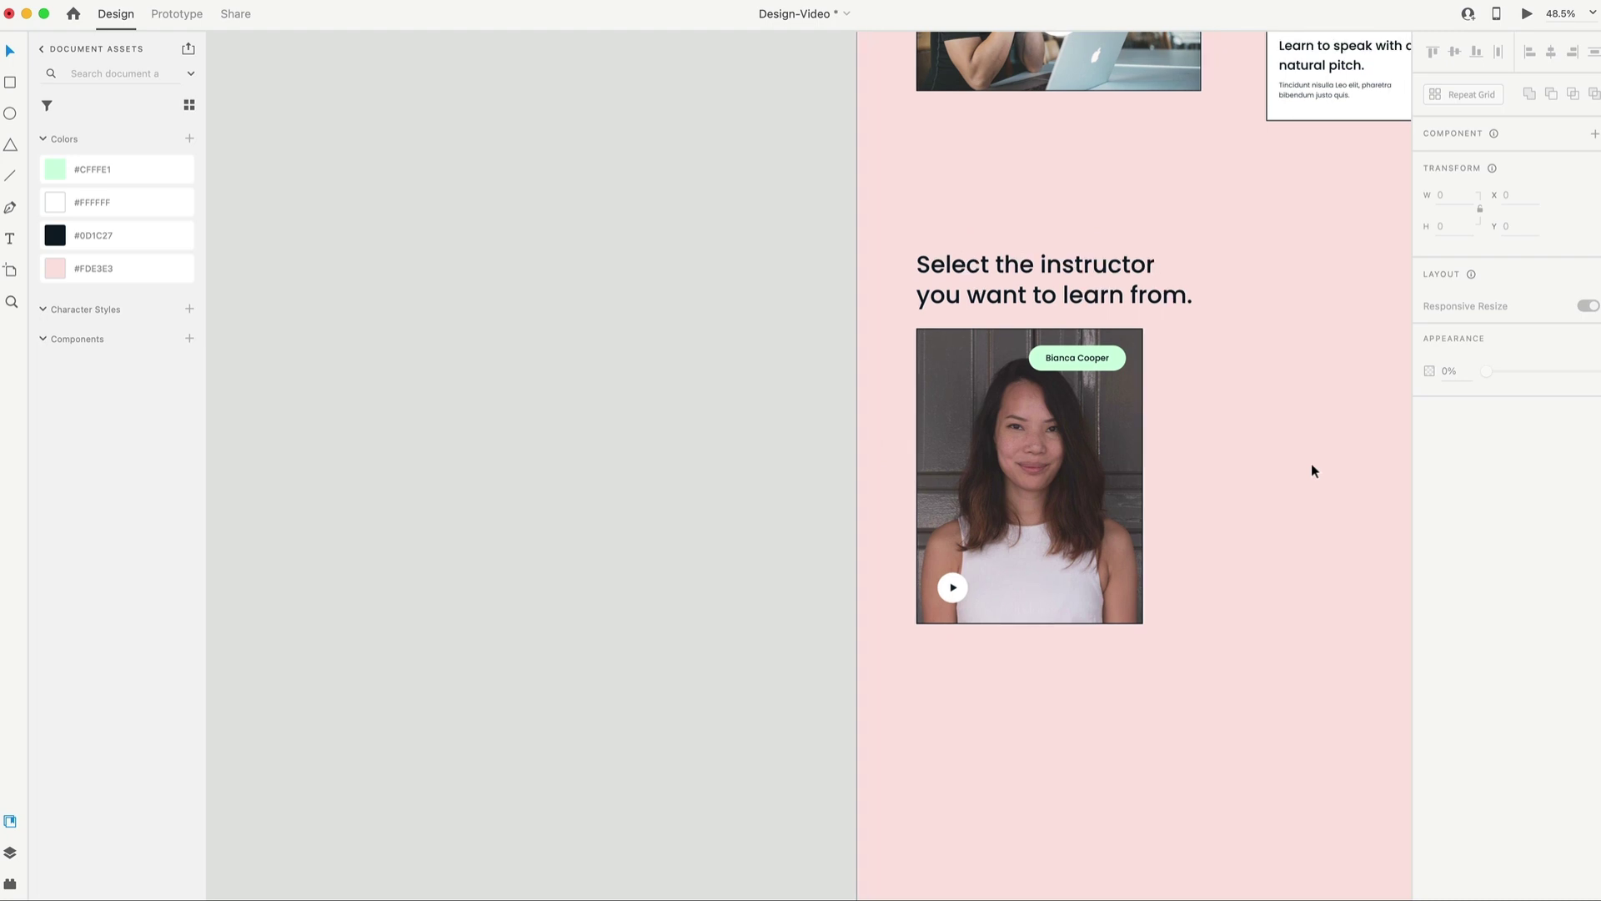
scroll(1311, 463, "right", 5)
Duplicate the instructor card to X 692, then repeat for a third card at X 1244.
left_click_drag(856, 674, 559, 327)
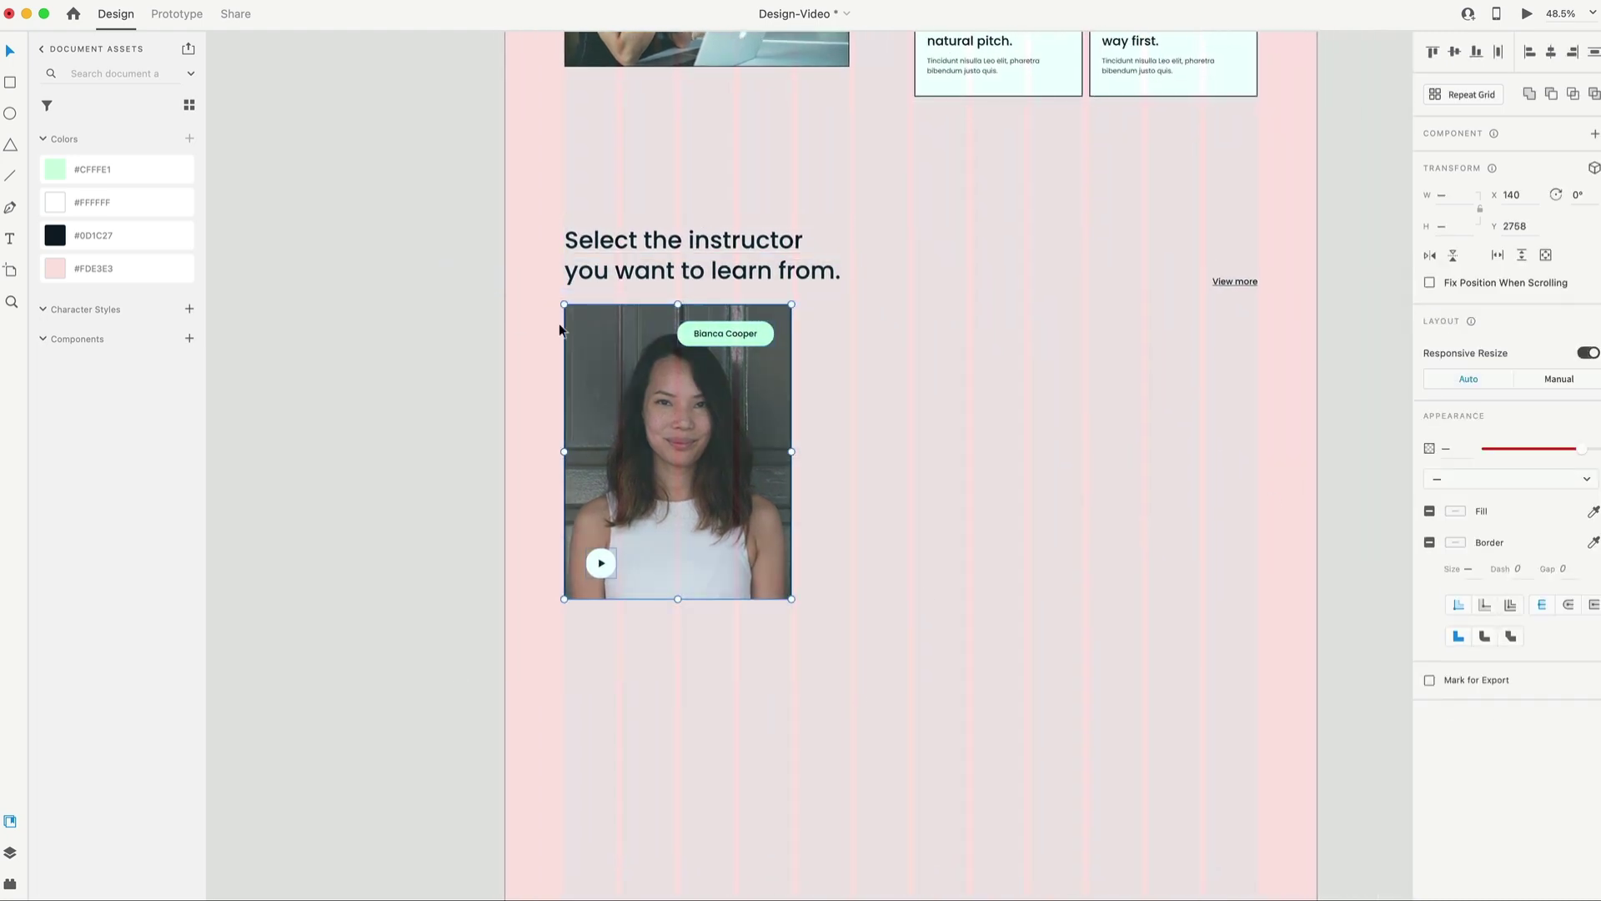
key("alt")
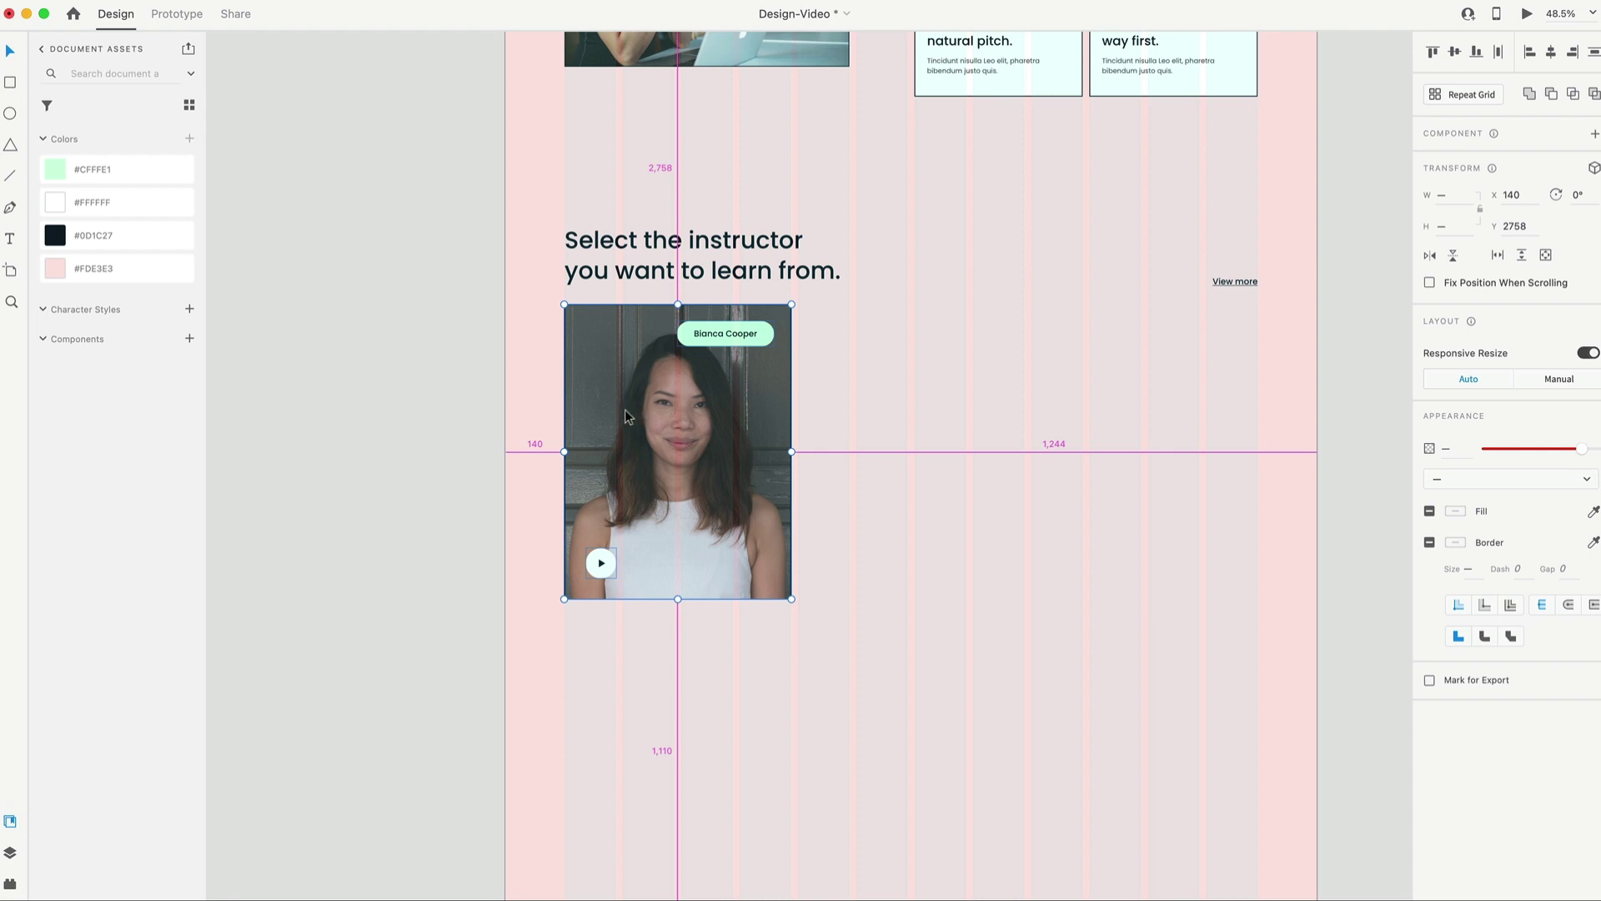
left_click_drag(628, 416, 859, 407)
key("super+d")
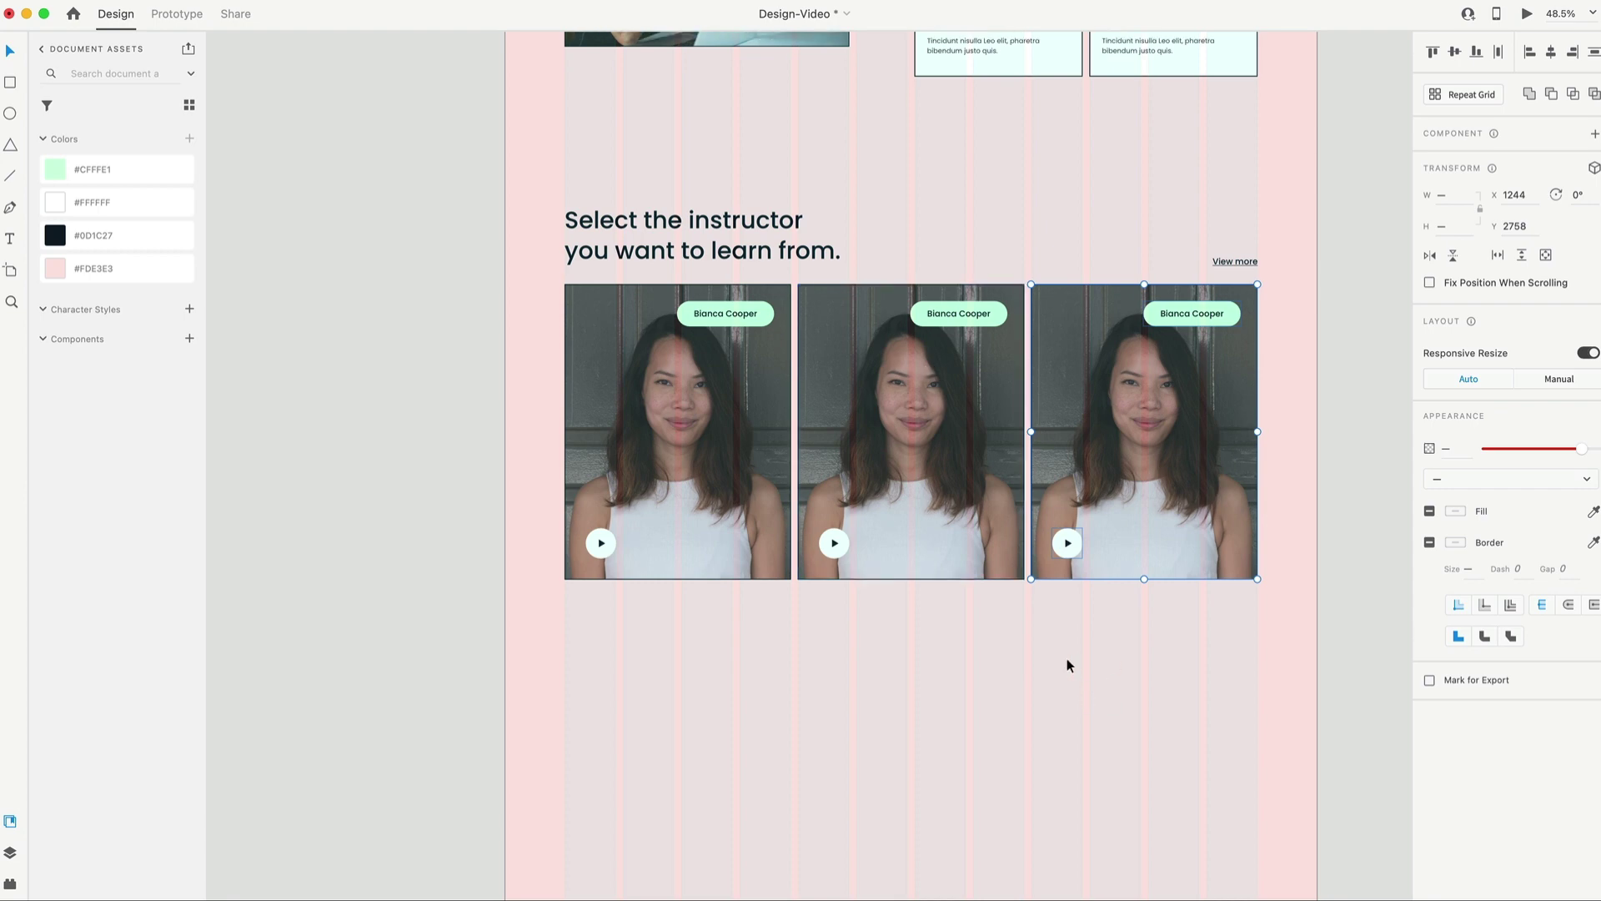
left_click(1067, 665)
scroll(1001, 542, "up", 5)
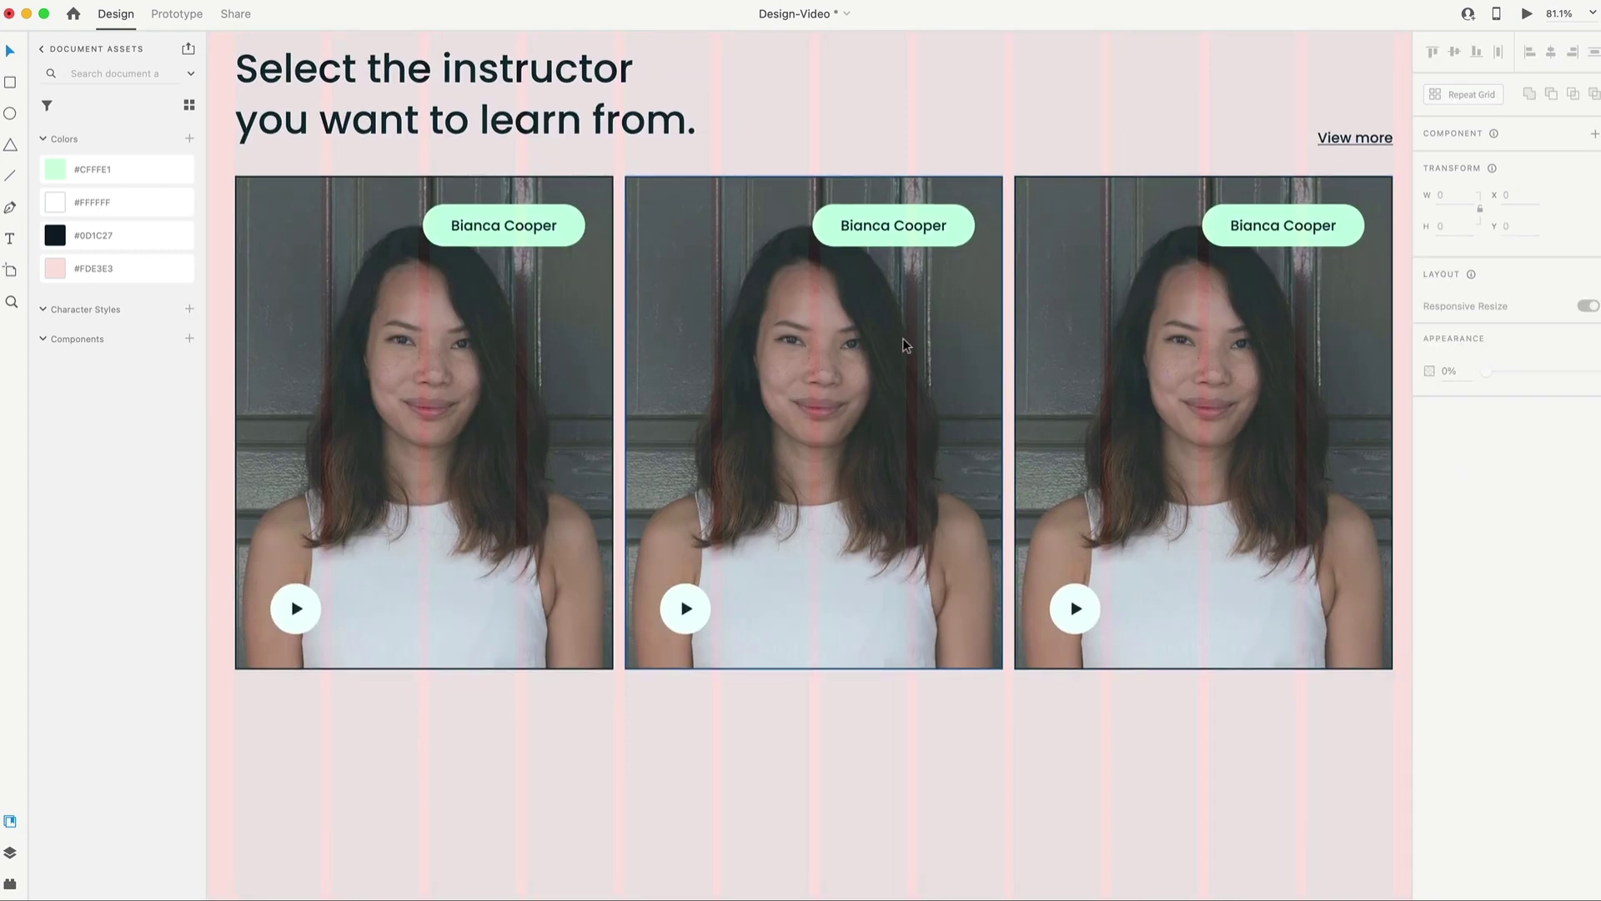
Drop a man's portrait into the middle card and reposition the second and third portrait crops.
left_click_drag(903, 338, 813, 422)
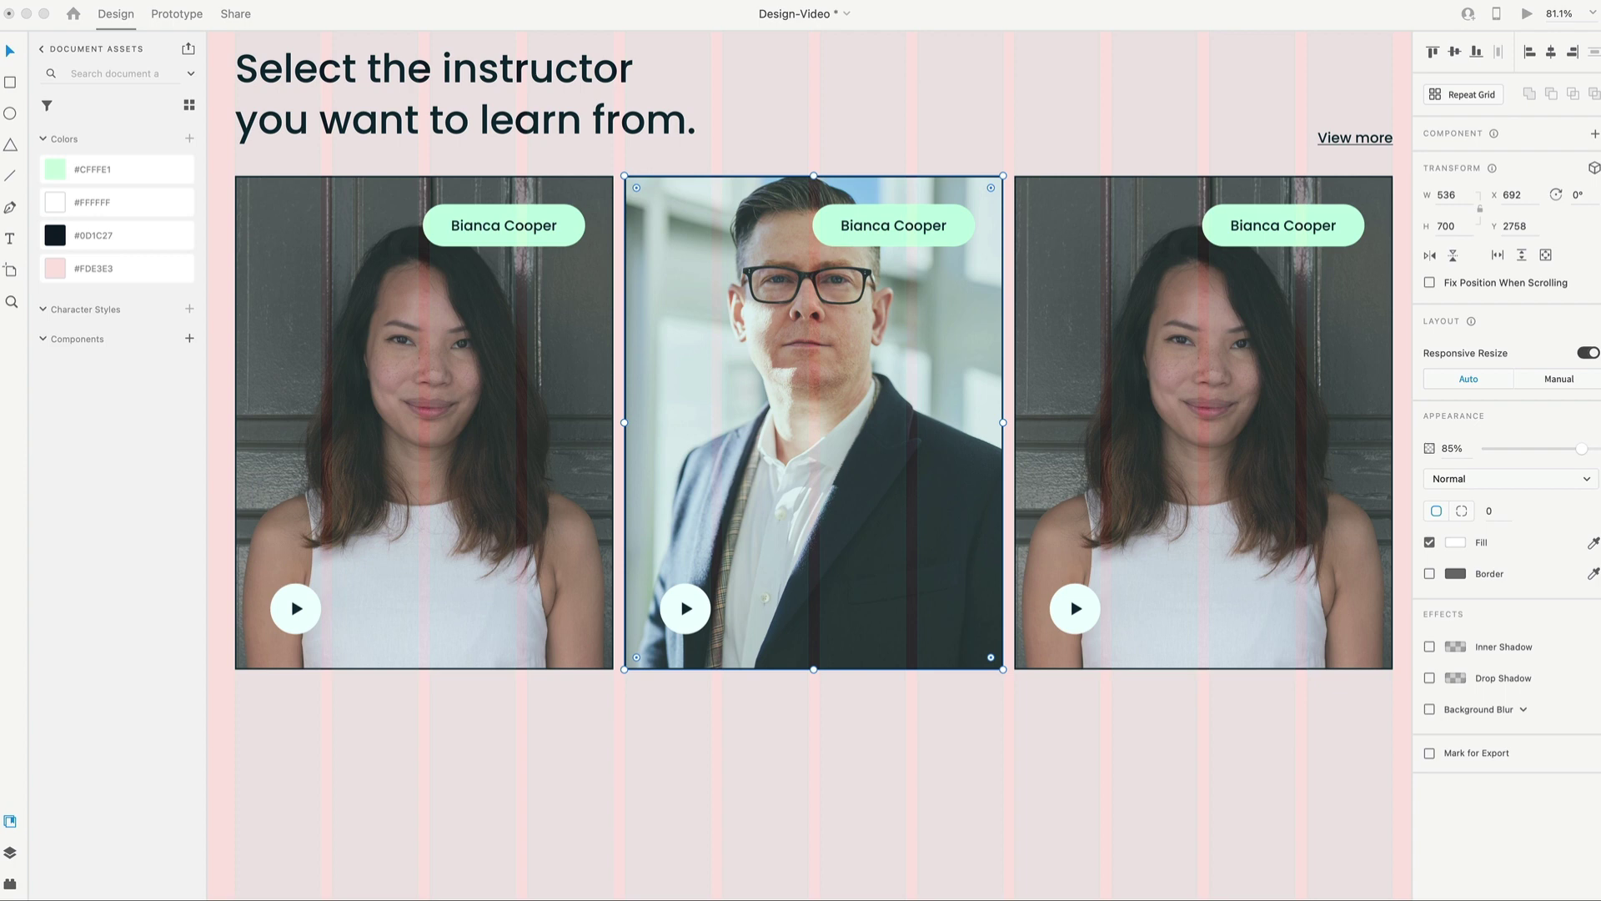
left_click(996, 177)
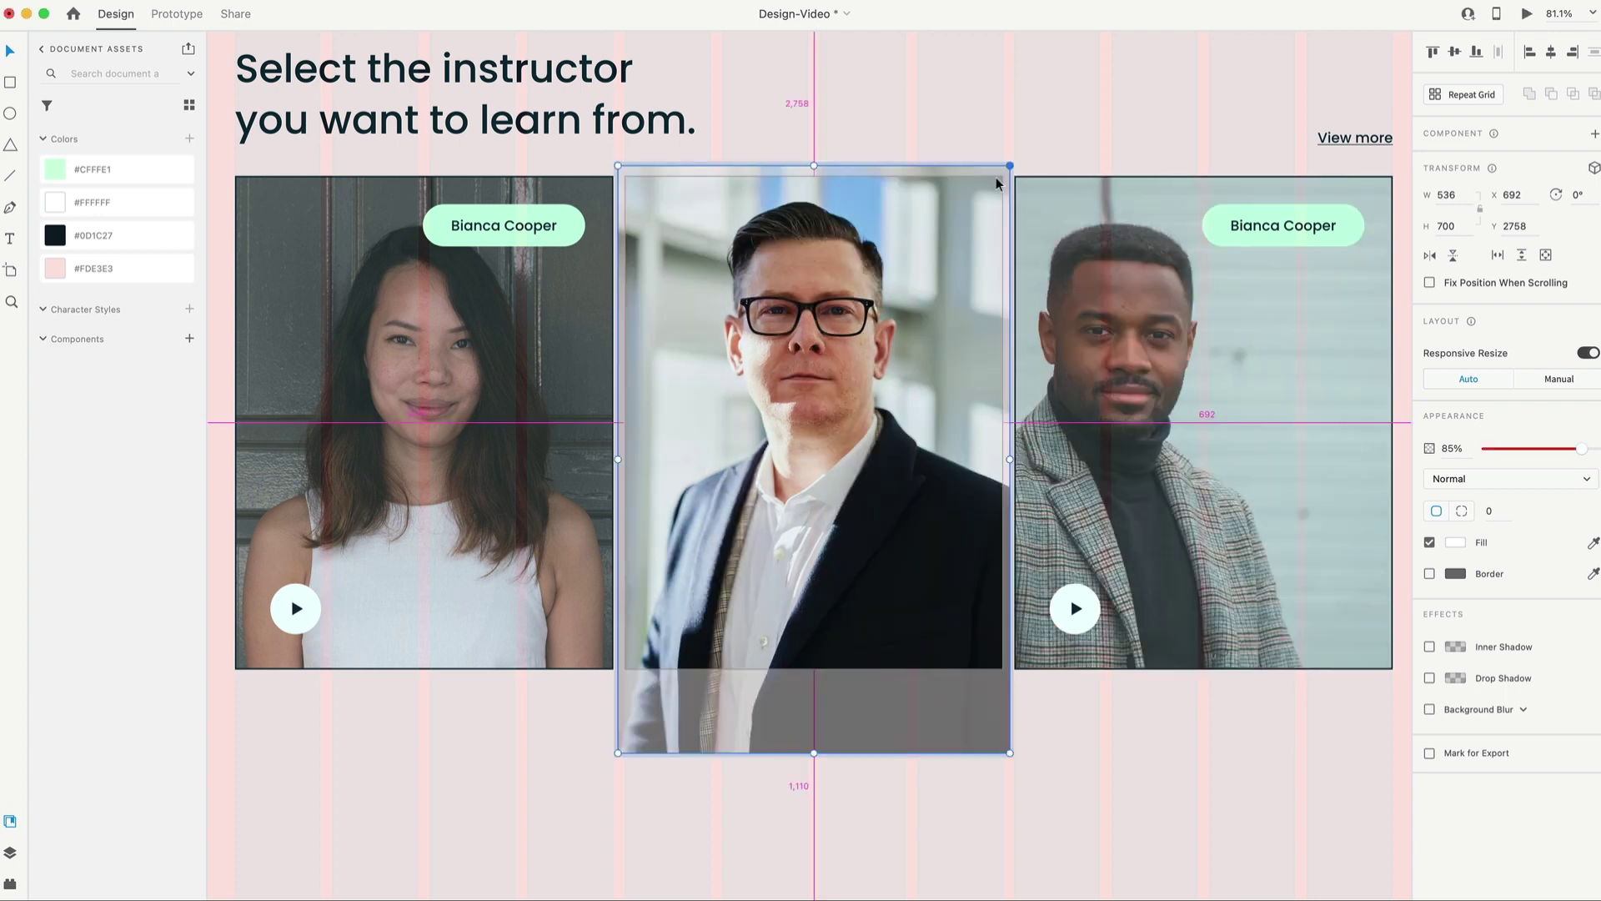
double_click(865, 277)
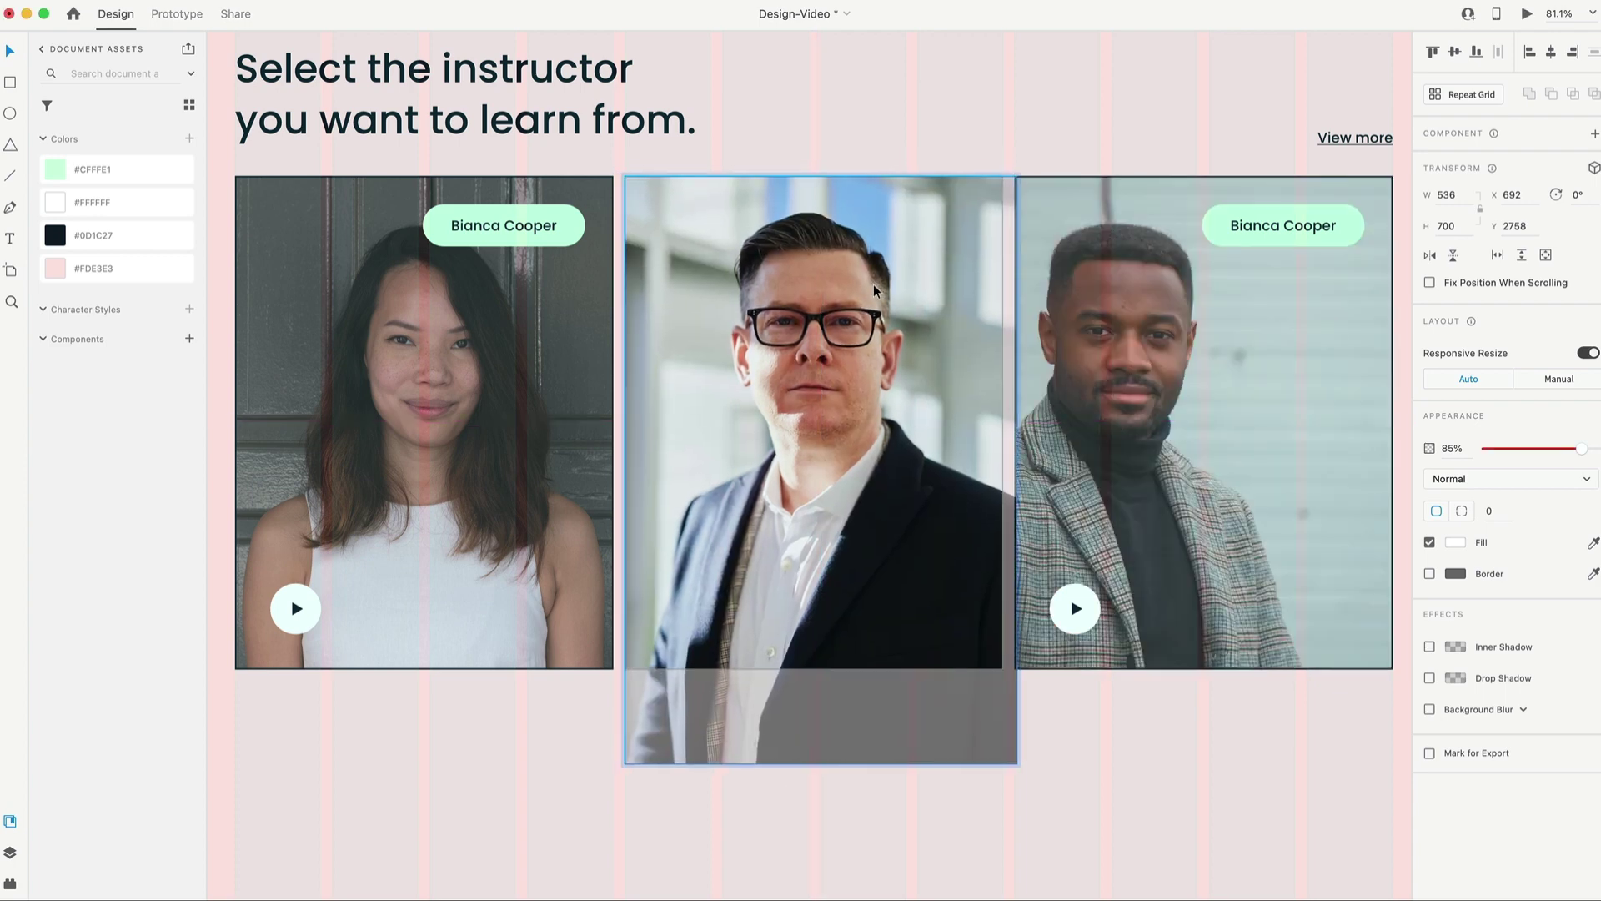
left_click(1234, 333)
double_click(1165, 339)
left_click_drag(1164, 338, 1244, 350)
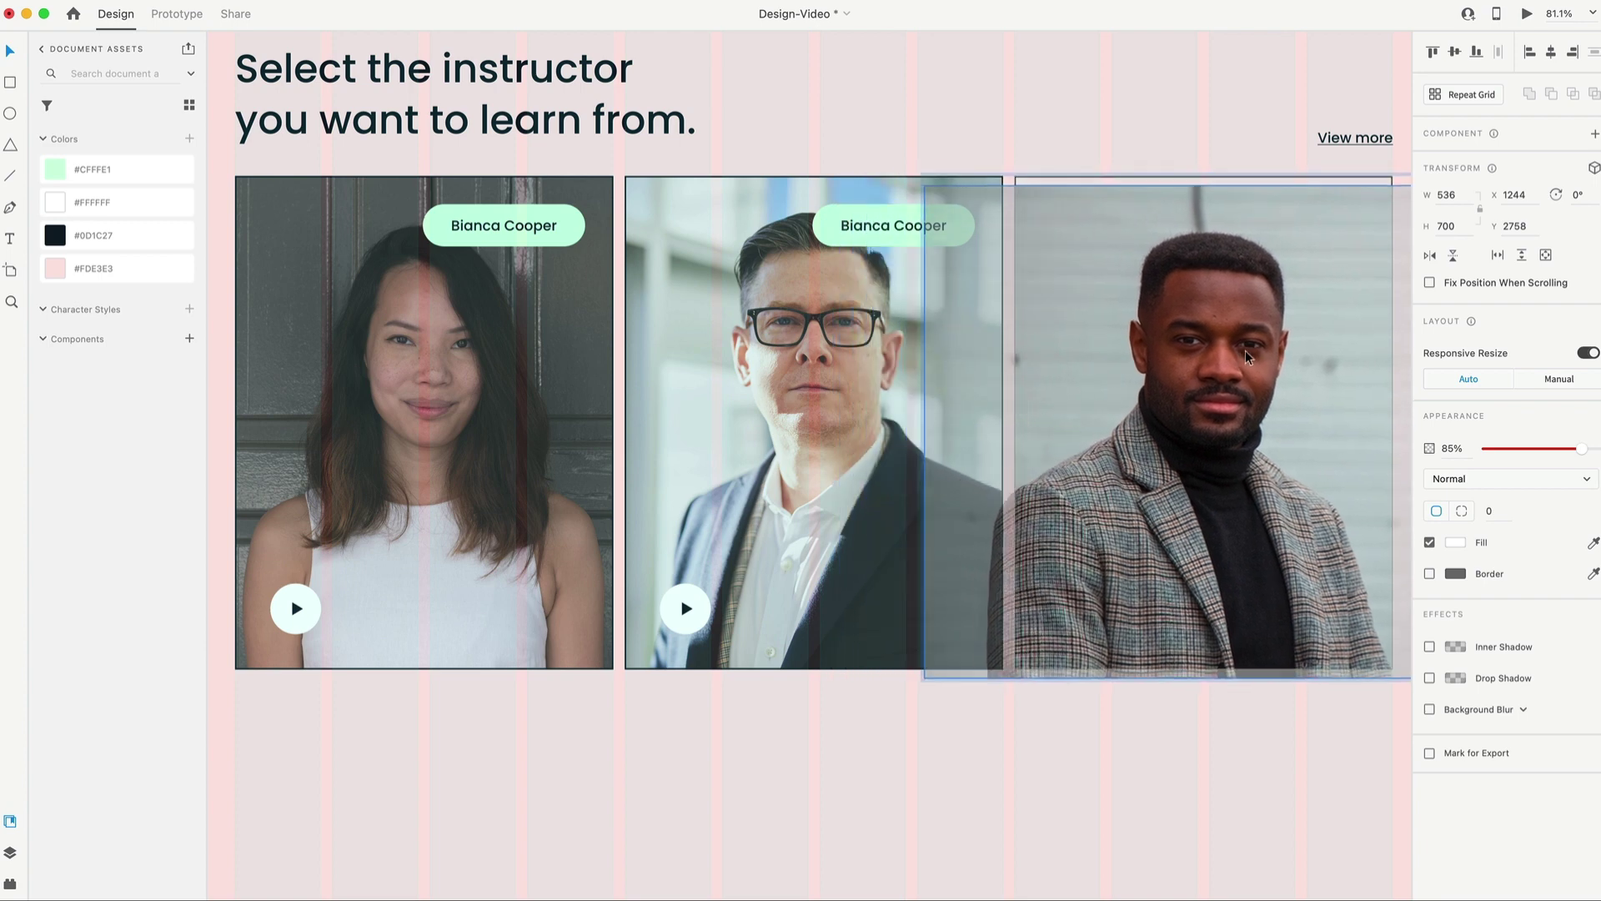
left_click(1184, 105)
Check the first photo's crop, then start editing the second card's name pill.
scroll(1188, 309, "down", 2)
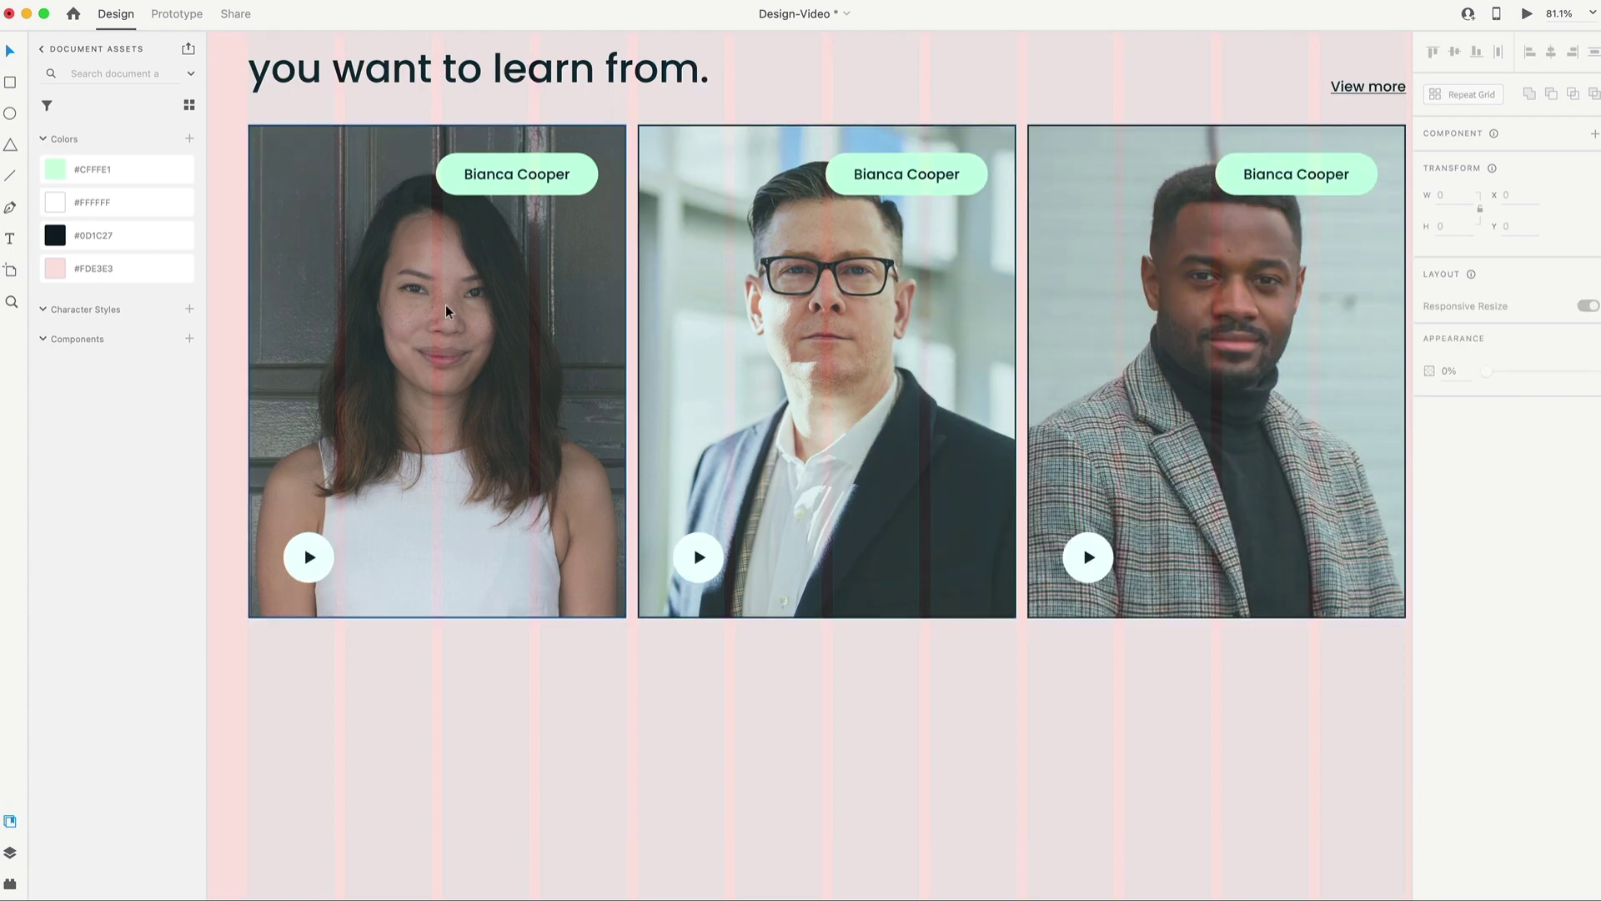
left_click(451, 279)
double_click(444, 287)
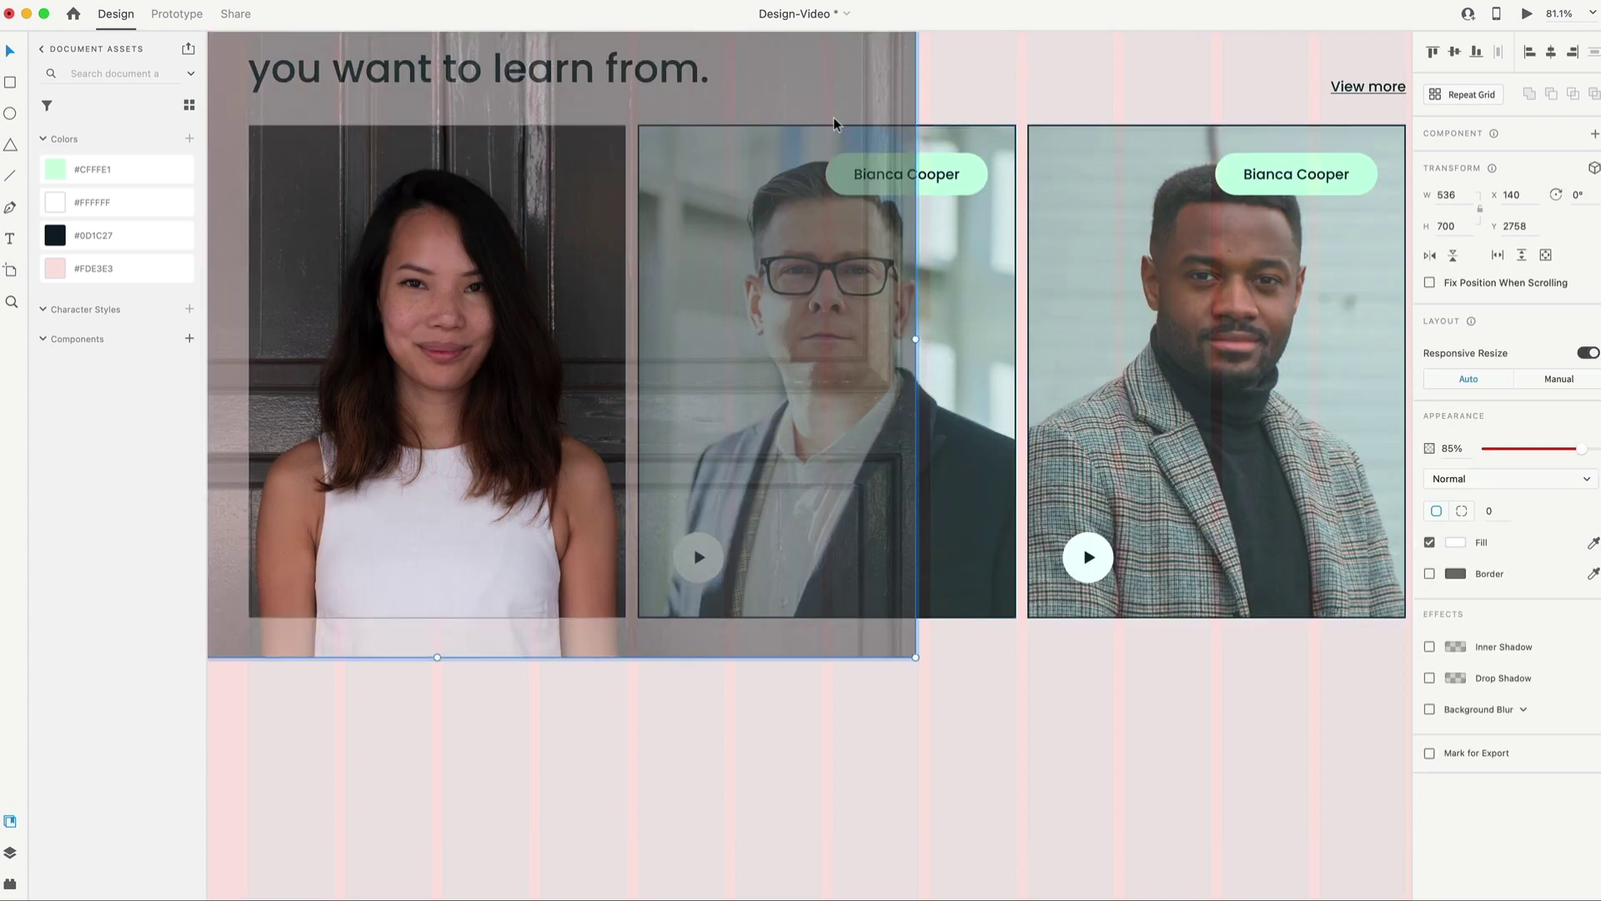
left_click(926, 118)
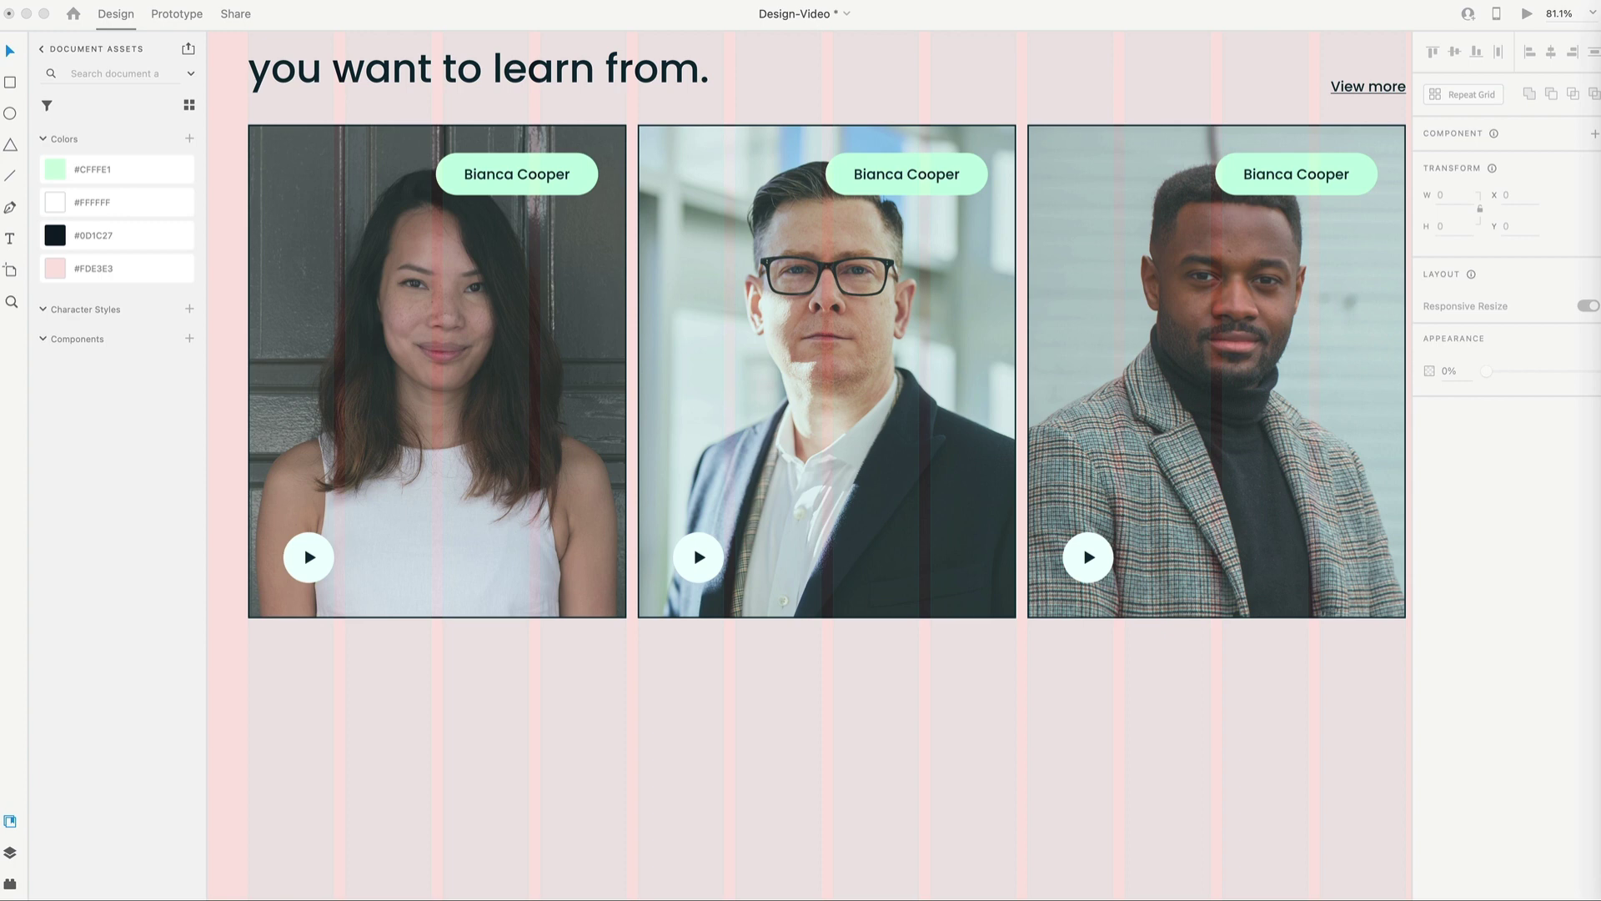
double_click(914, 177)
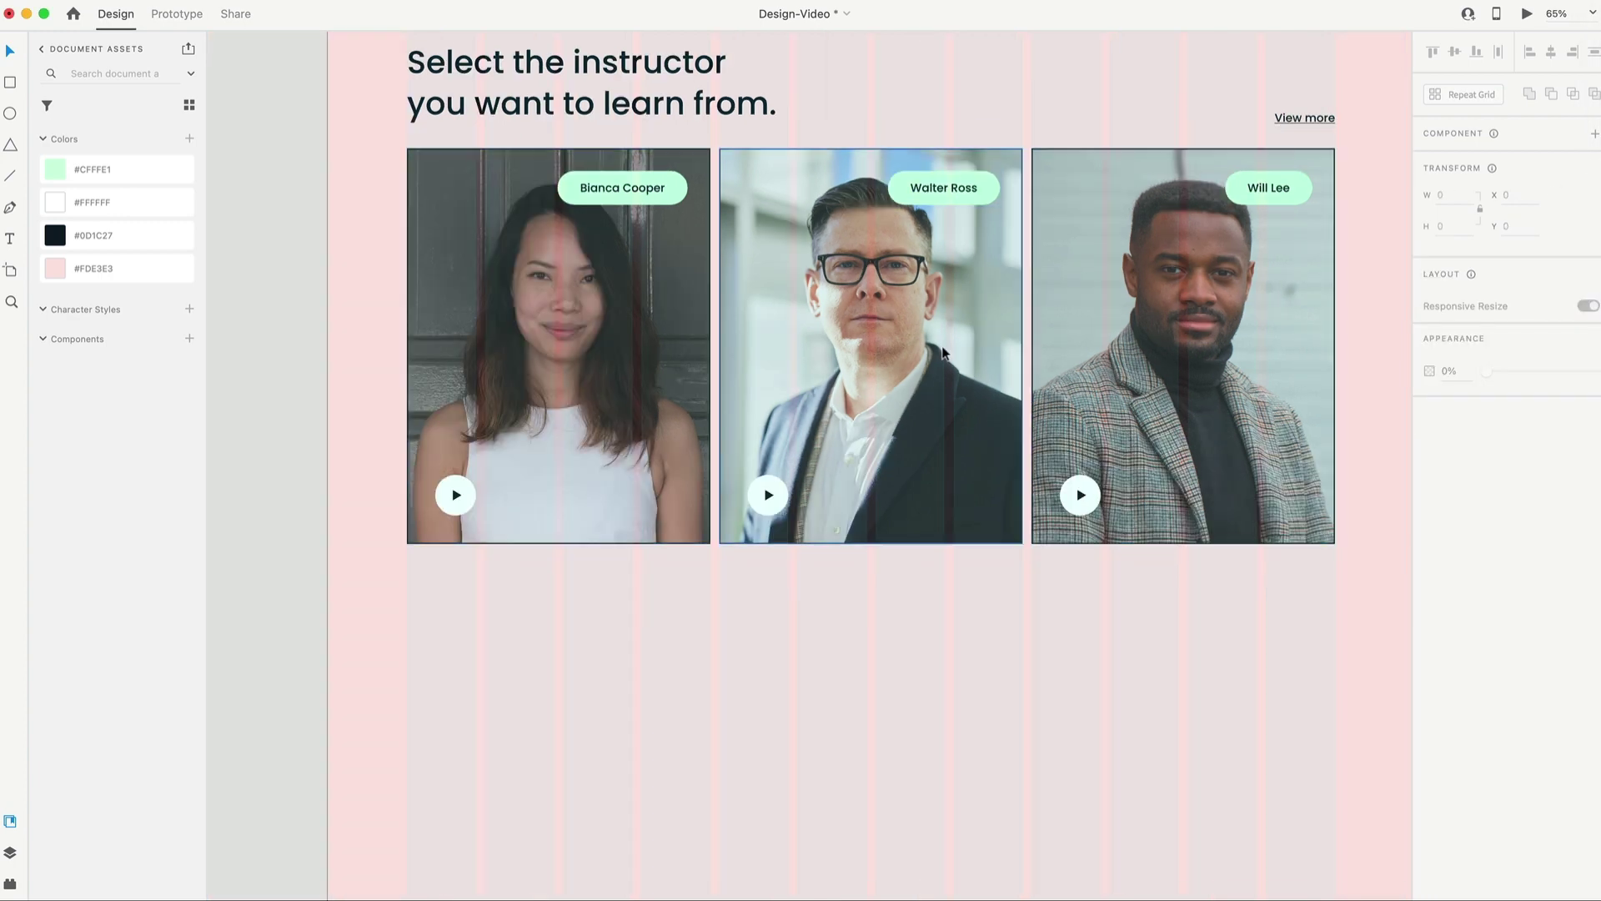